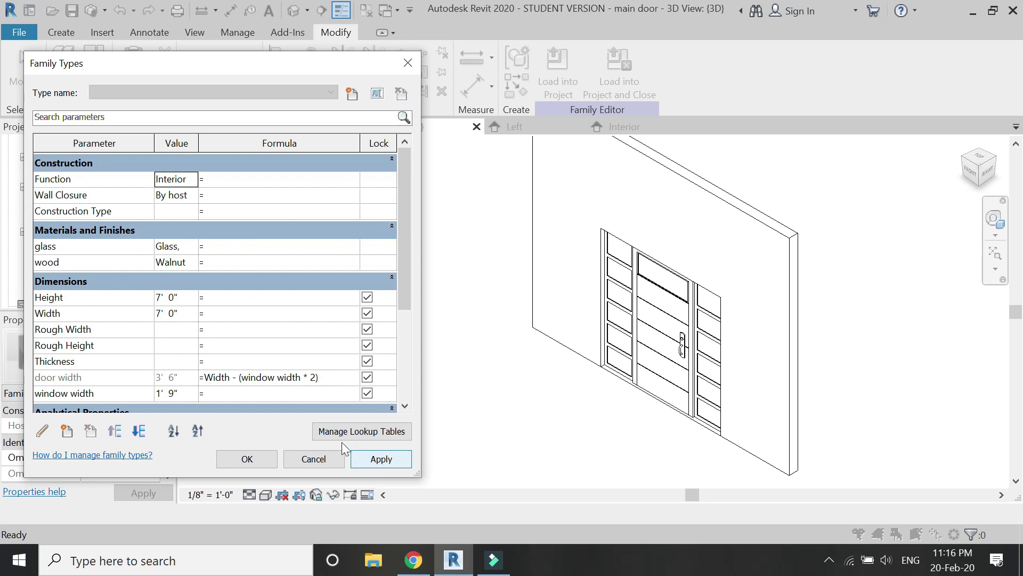
# Set the door family's Width to 5' 0" and its window width to 0' 9", and apply both values
pyautogui.click(187, 314)
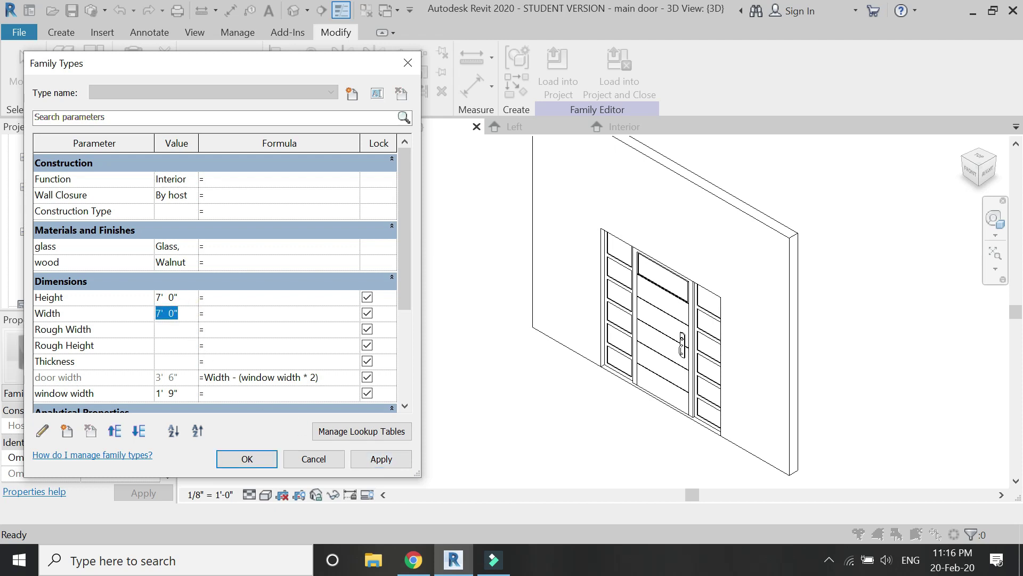
pyautogui.write('5')
pyautogui.press('Tab')
pyautogui.click(188, 393)
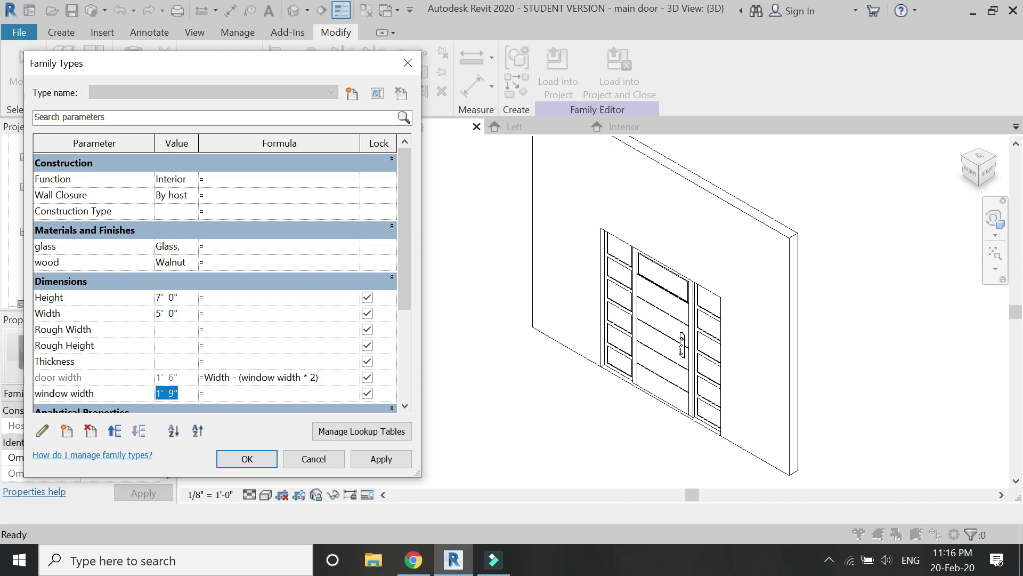
pyautogui.press('Tab')
pyautogui.click(369, 461)
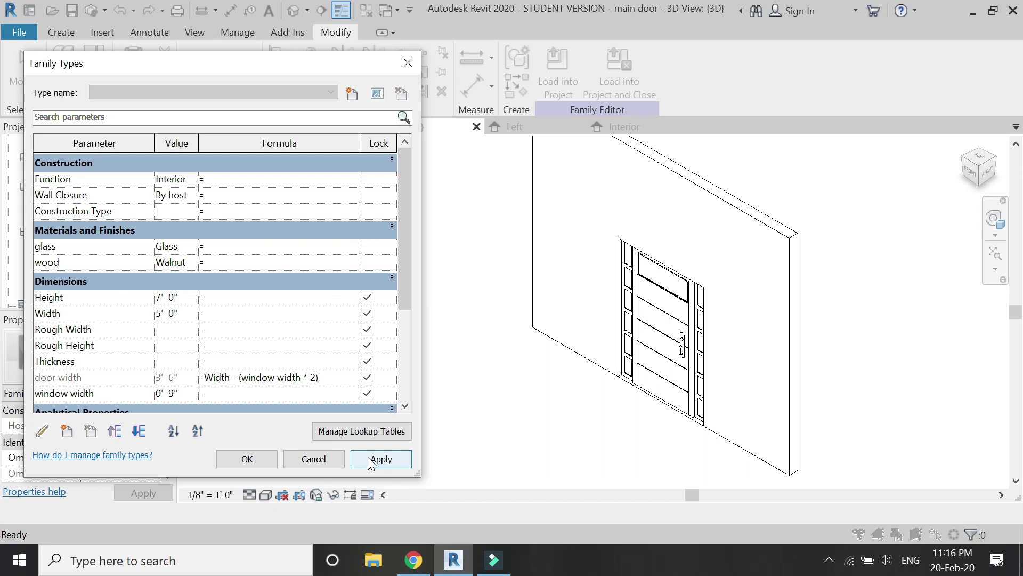
# Set the window width parameter to 1' 3" and apply it to the door model
pyautogui.click(172, 393)
pyautogui.write('1\'3"')
pyautogui.press('Tab')
pyautogui.click(365, 461)
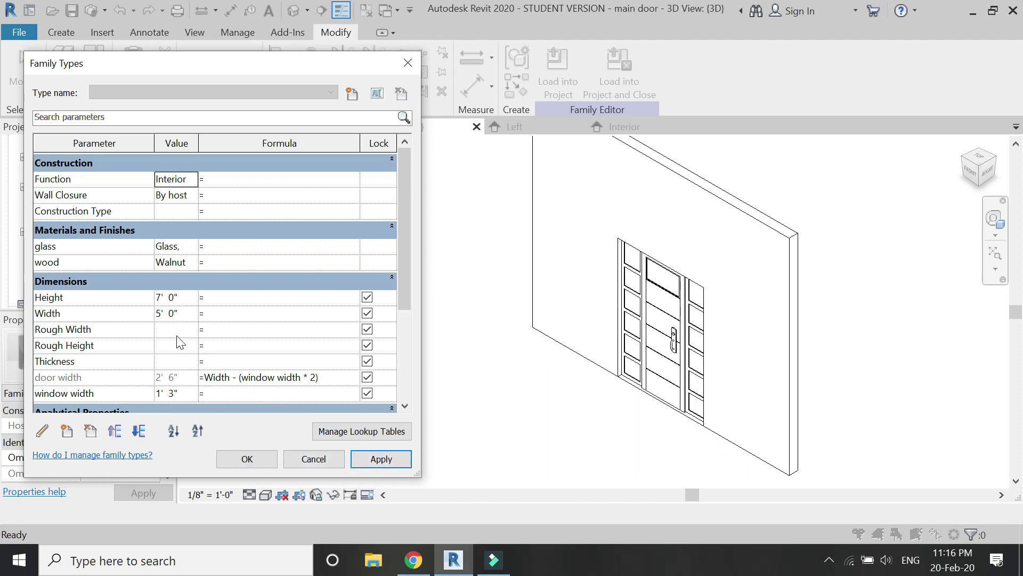
# Set the door family's Height to 6' 0" and apply it to the model
pyautogui.click(181, 298)
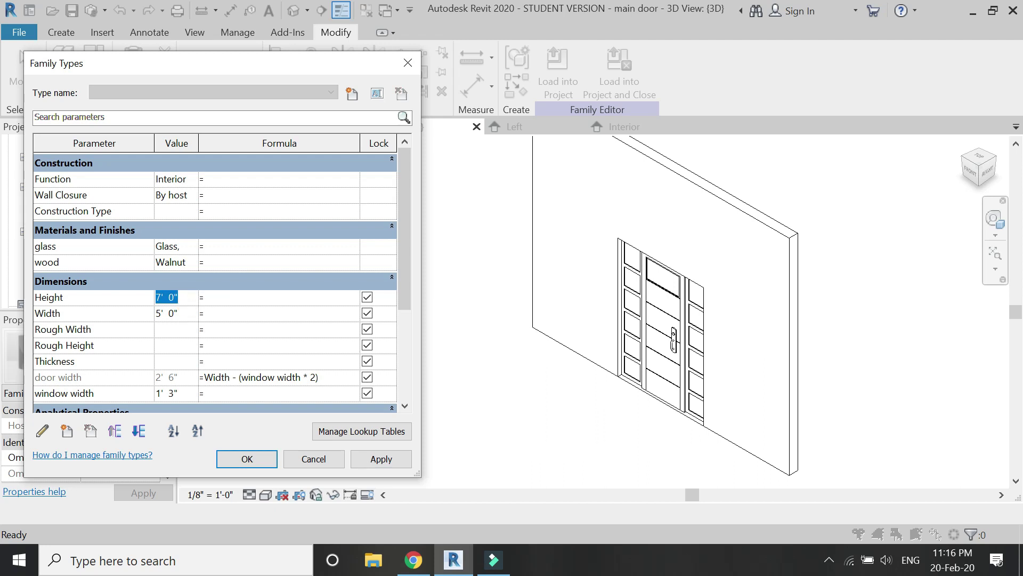
pyautogui.write("6'")
pyautogui.press('Tab')
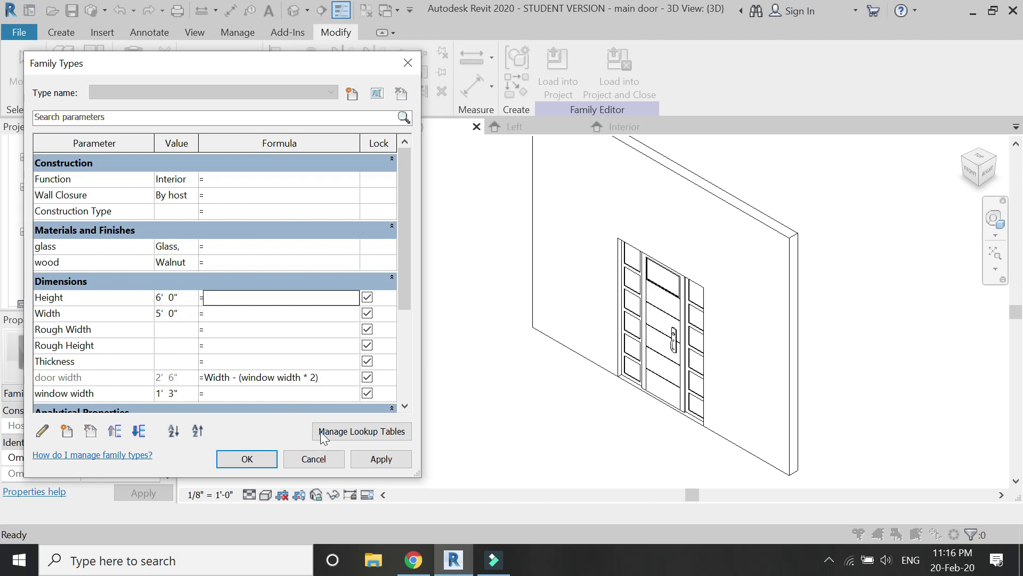
pyautogui.click(365, 460)
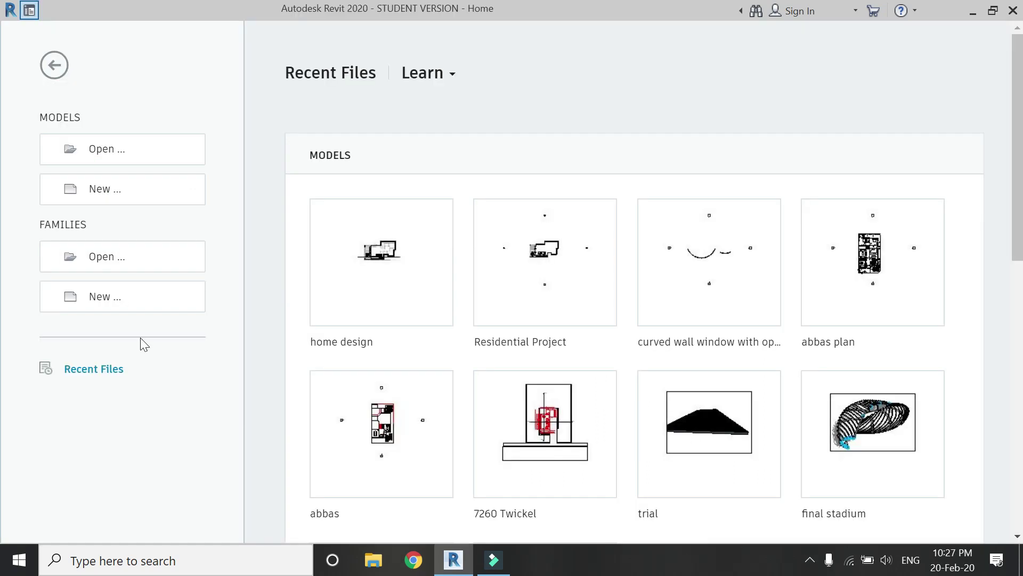
# Create a new family from the Door template
pyautogui.click(131, 297)
pyautogui.click(456, 239)
pyautogui.scroll(-2, 457, 236)
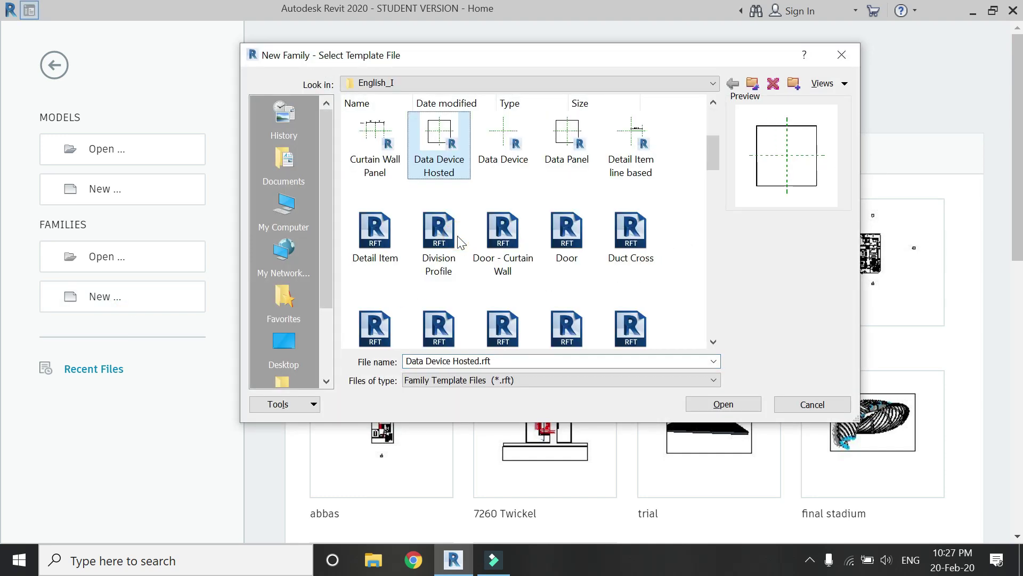
pyautogui.click(557, 246)
pyautogui.click(694, 401)
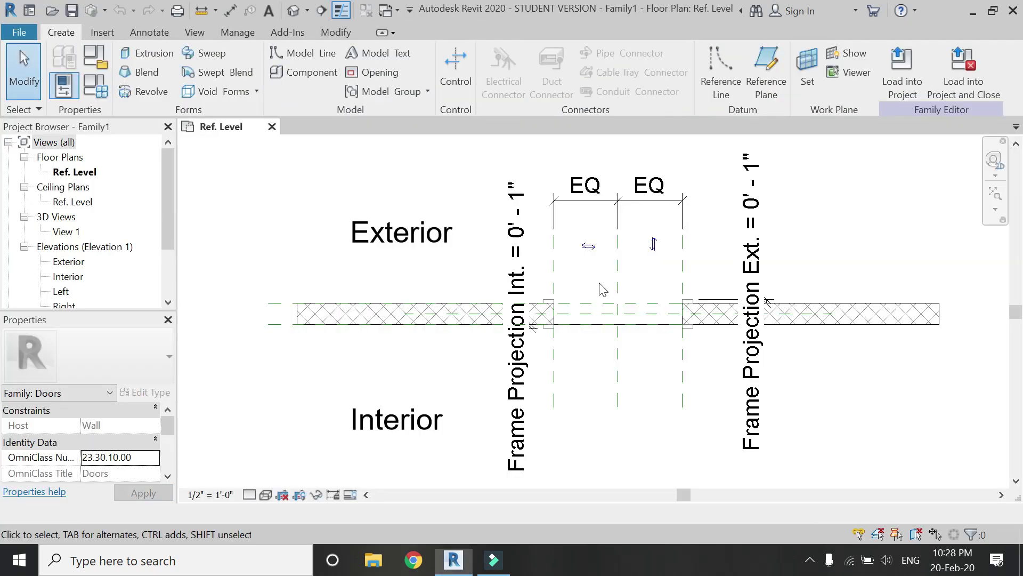
# Delete the default Frame/Mullion extrusions on both wall faces around the door opening
pyautogui.scroll(3, 549, 322)
pyautogui.click(551, 335)
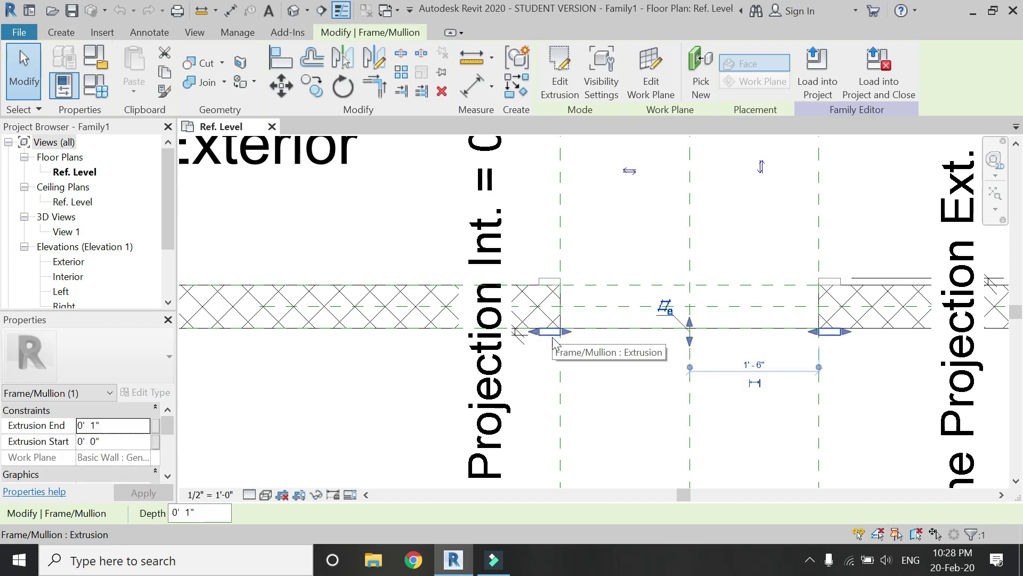
pyautogui.press('Delete')
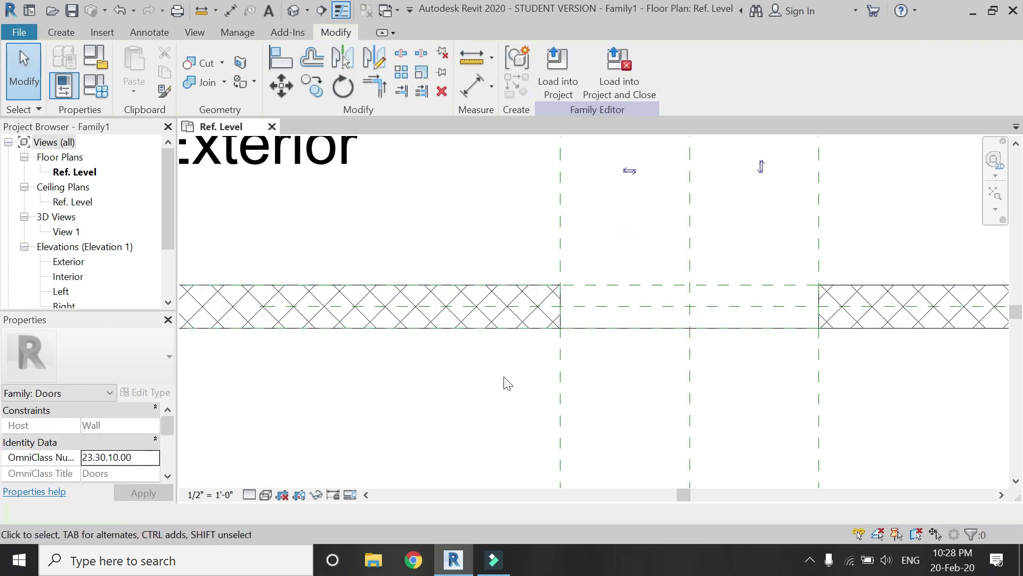
# Set the Ref. Level plan's view scale to 1 1/2" = 1'-0"
pyautogui.scroll(-3, 509, 373)
pyautogui.click(210, 494)
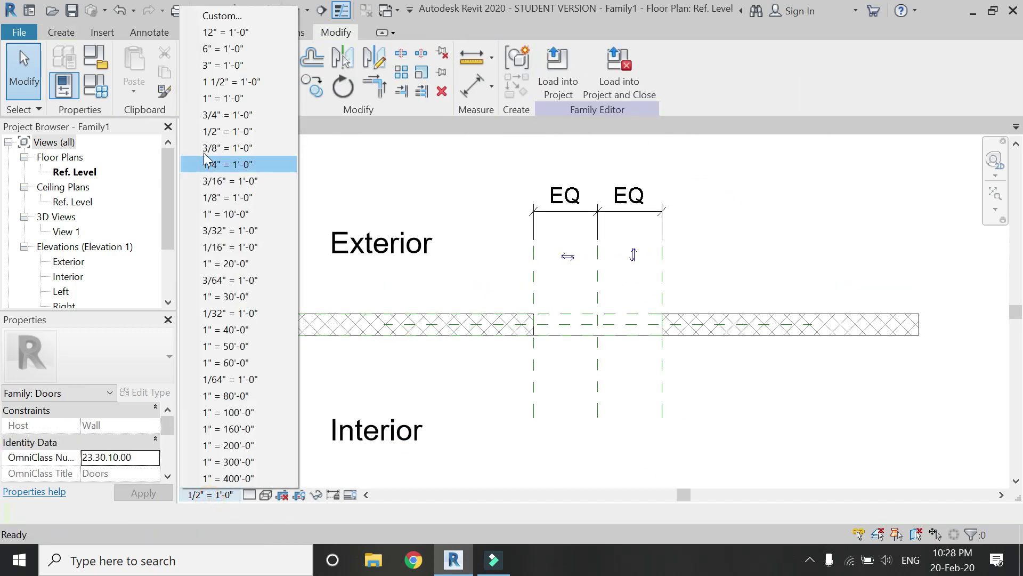
pyautogui.click(224, 84)
pyautogui.scroll(1, 636, 349)
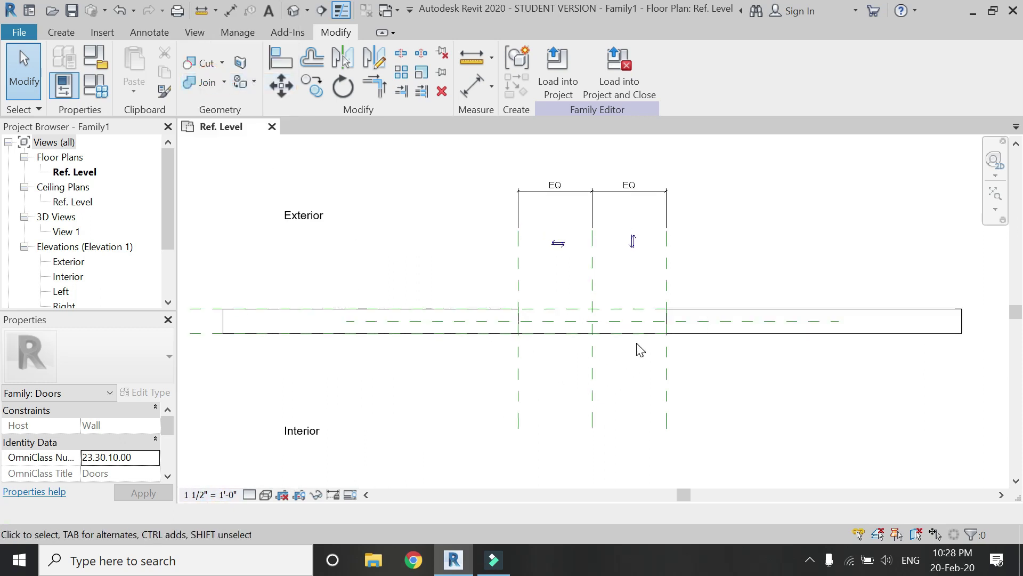
pyautogui.scroll(1, 645, 409)
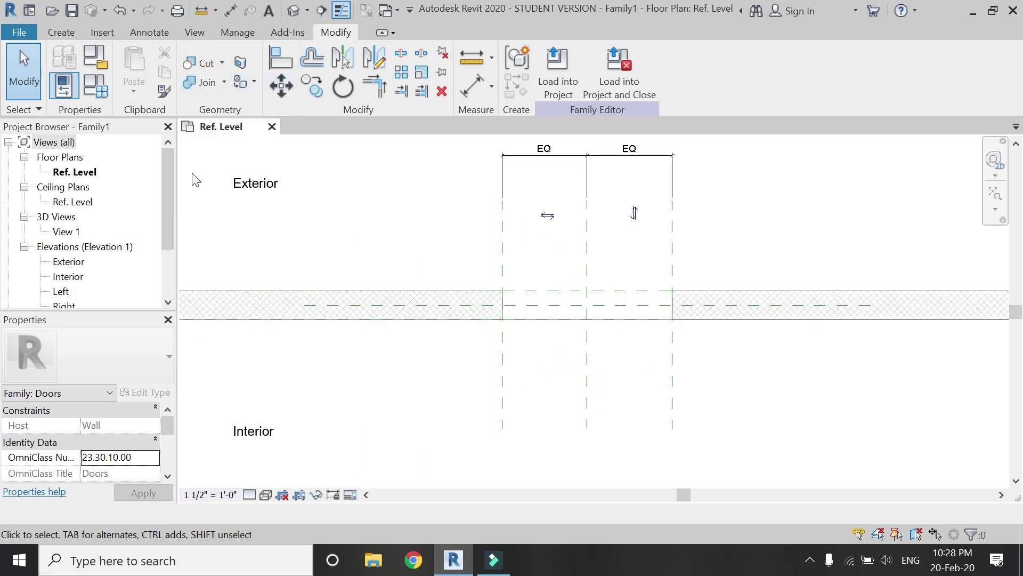
# Draw two vertical reference planes through the door opening, one on each side of the centre plane, about 1'-5" apart
pyautogui.press('r')
pyautogui.press('p')
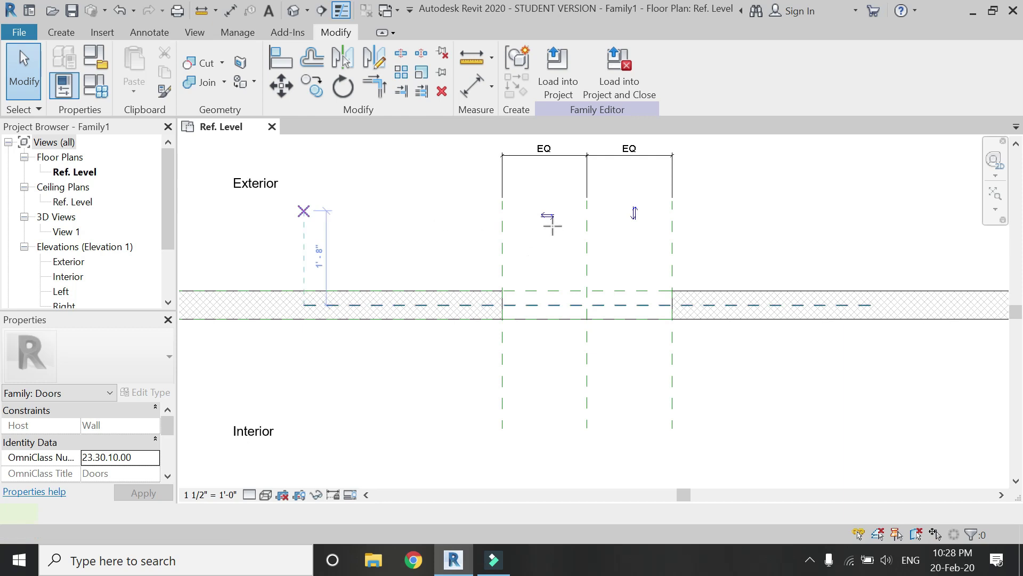
pyautogui.click(549, 205)
pyautogui.click(549, 425)
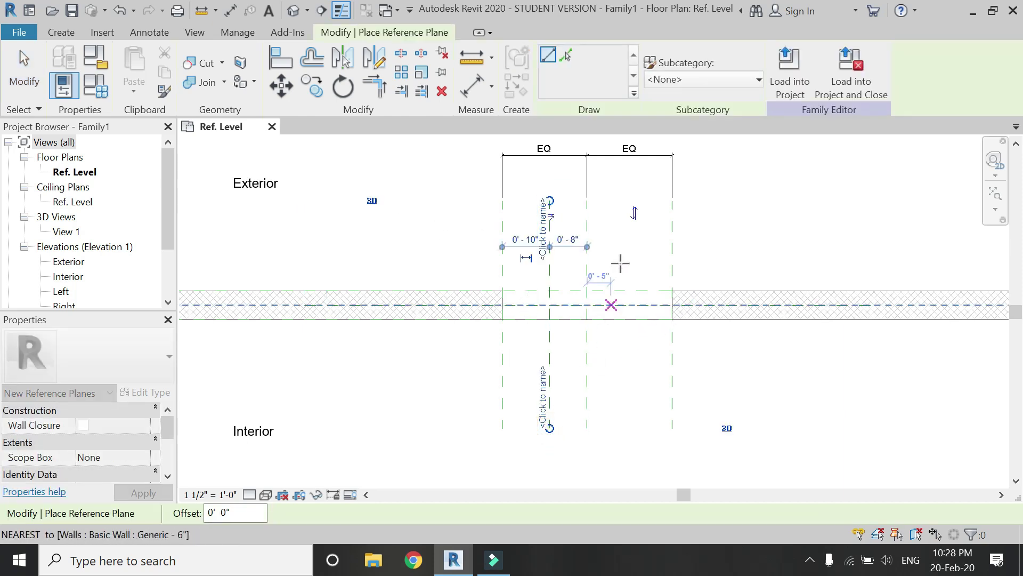
pyautogui.click(630, 201)
pyautogui.click(629, 425)
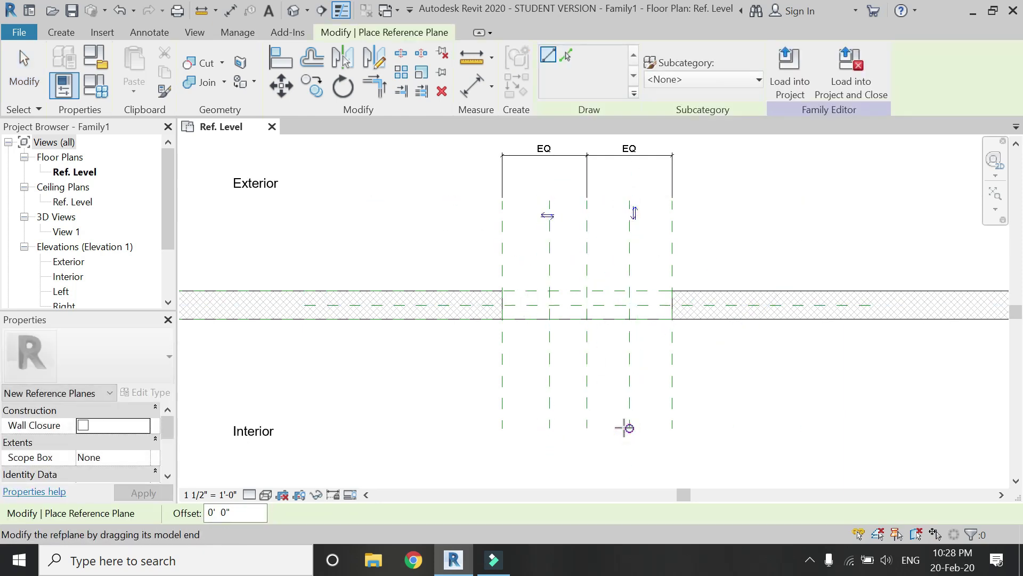
# Dimension the distance between the two new reference planes and from the opening's left edge plane to the nearer new plane
pyautogui.click(472, 86)
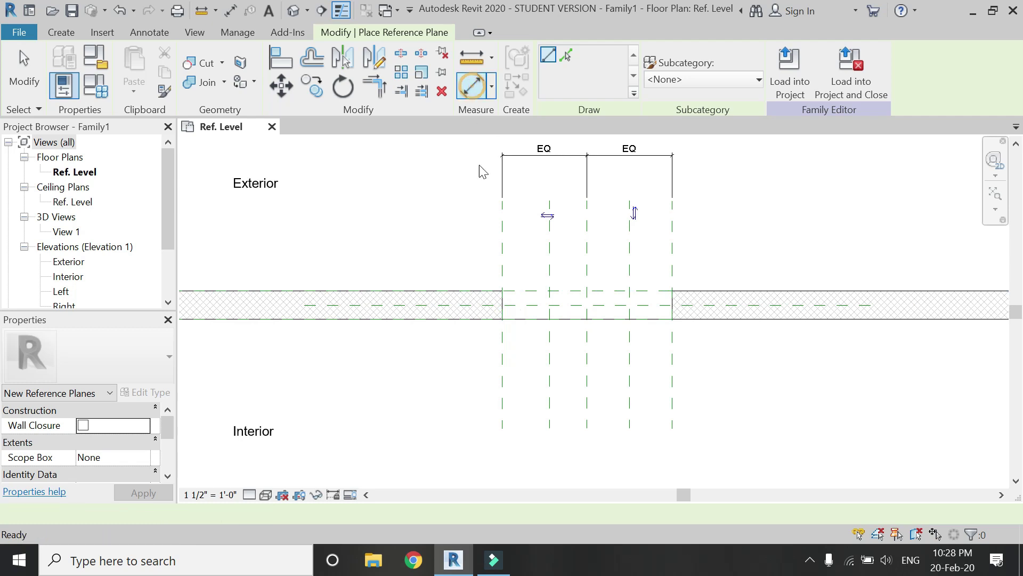
pyautogui.click(550, 368)
pyautogui.click(628, 380)
pyautogui.scroll(-1, 644, 319)
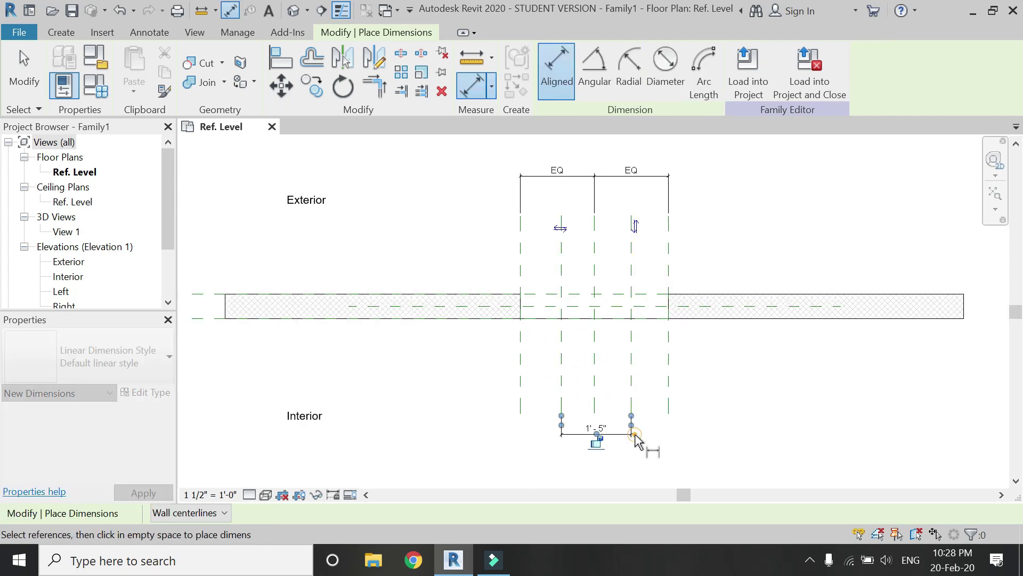
pyautogui.click(621, 439)
pyautogui.click(521, 393)
pyautogui.click(561, 389)
pyautogui.click(563, 438)
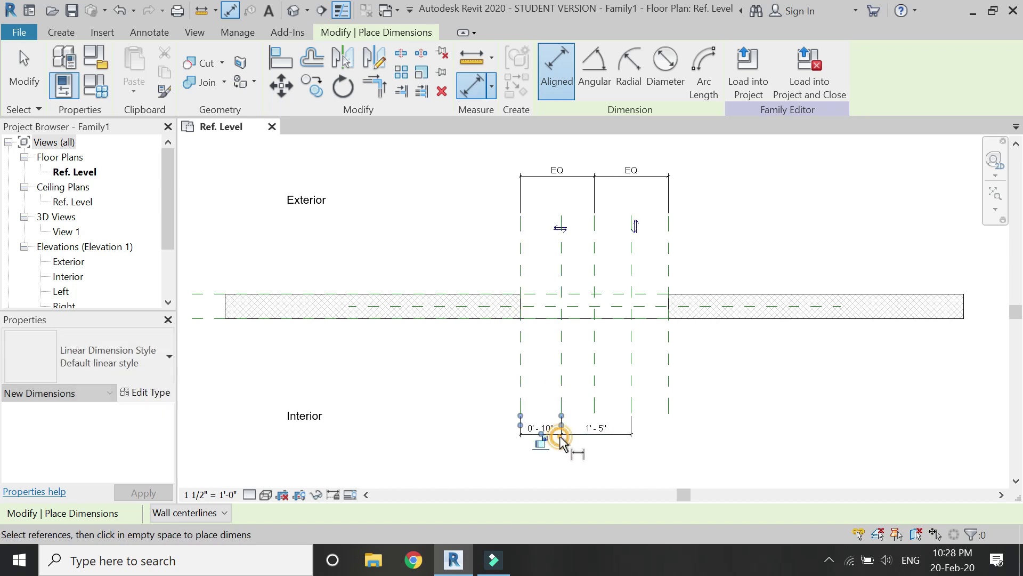
pyautogui.scroll(1, 585, 451)
pyautogui.press('Escape')
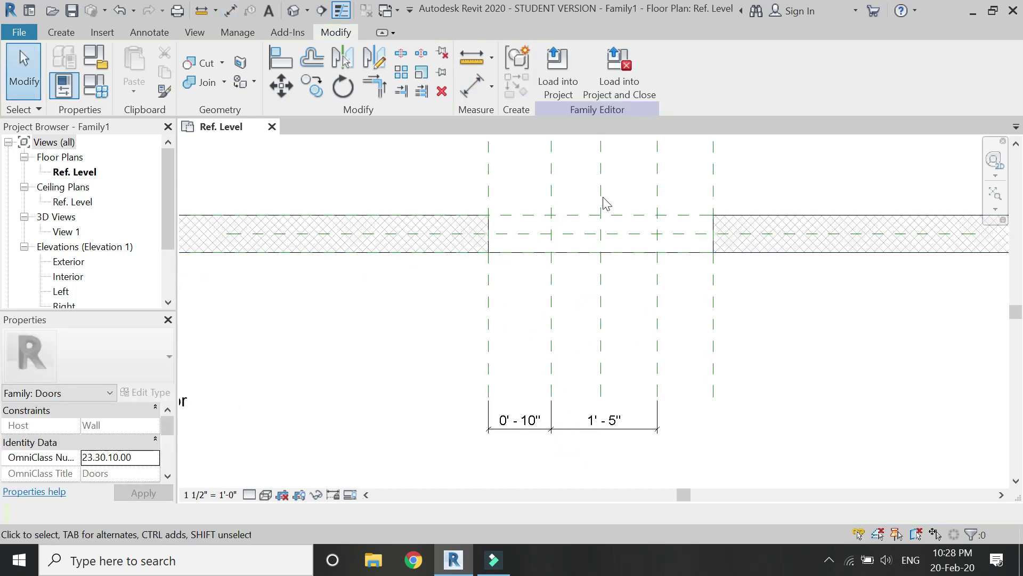
# Label the dimension between the two inner reference planes with a new family type parameter named door width
pyautogui.click(563, 430)
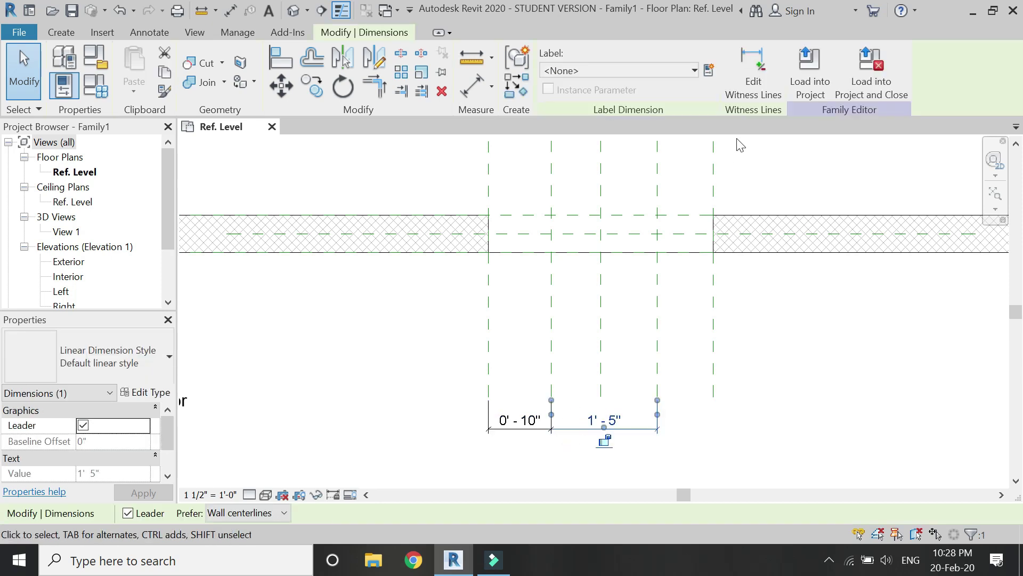
pyautogui.click(711, 74)
pyautogui.write('door')
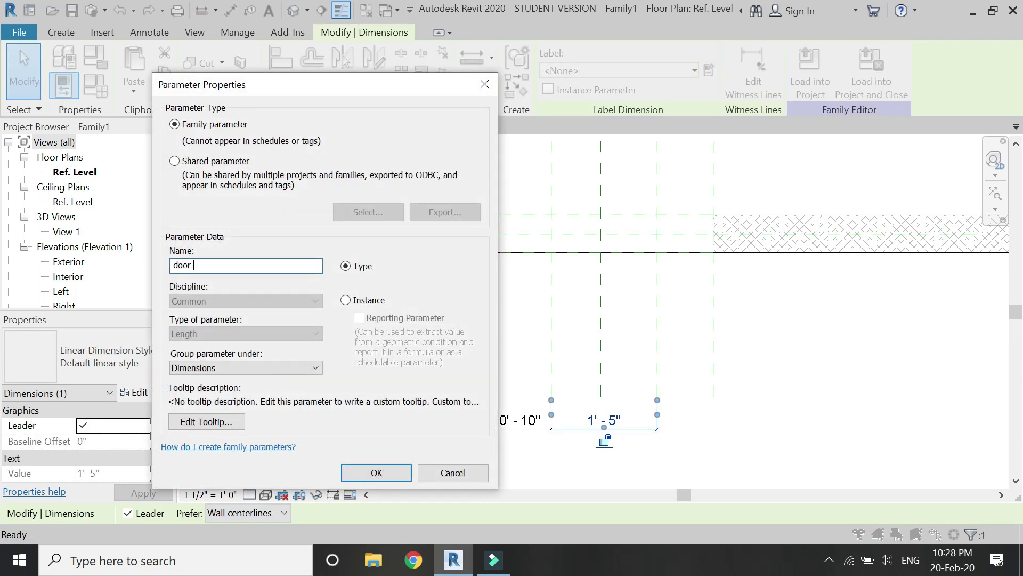
pyautogui.press('Return')
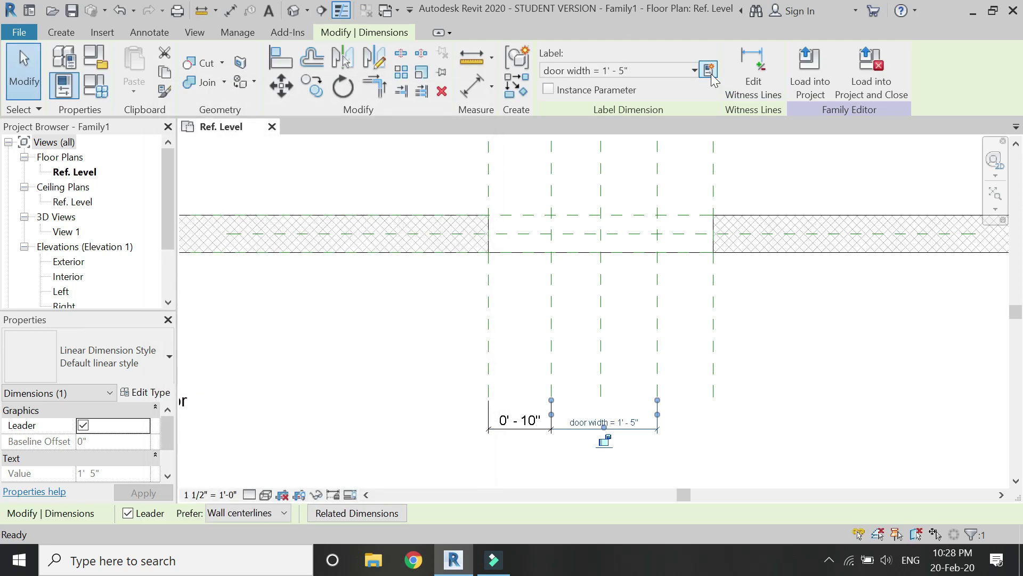
# Label the dimension from the opening's left edge to the first inner plane with a new type parameter named window width
pyautogui.click(516, 423)
pyautogui.click(708, 70)
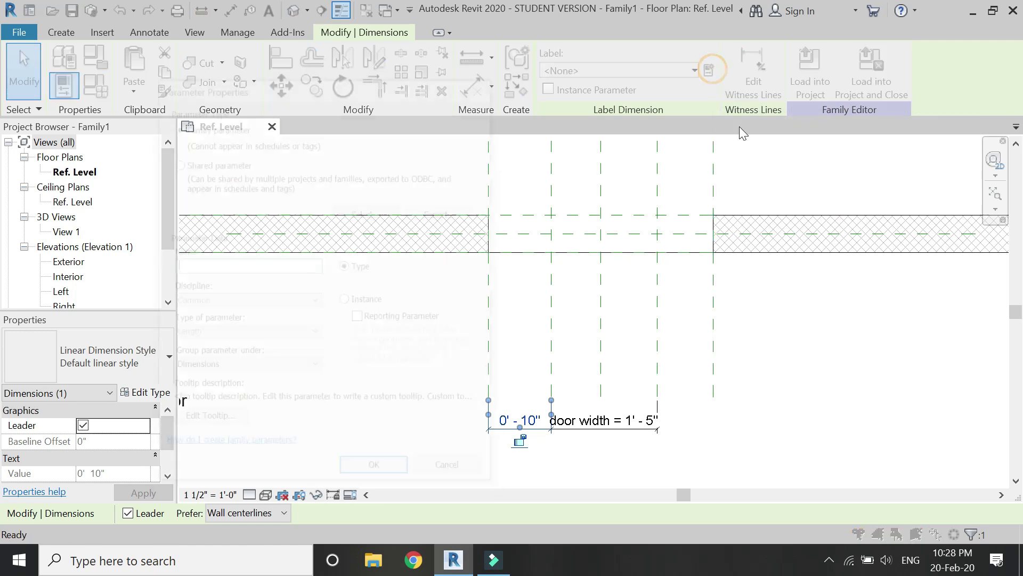
pyautogui.write('window wi')
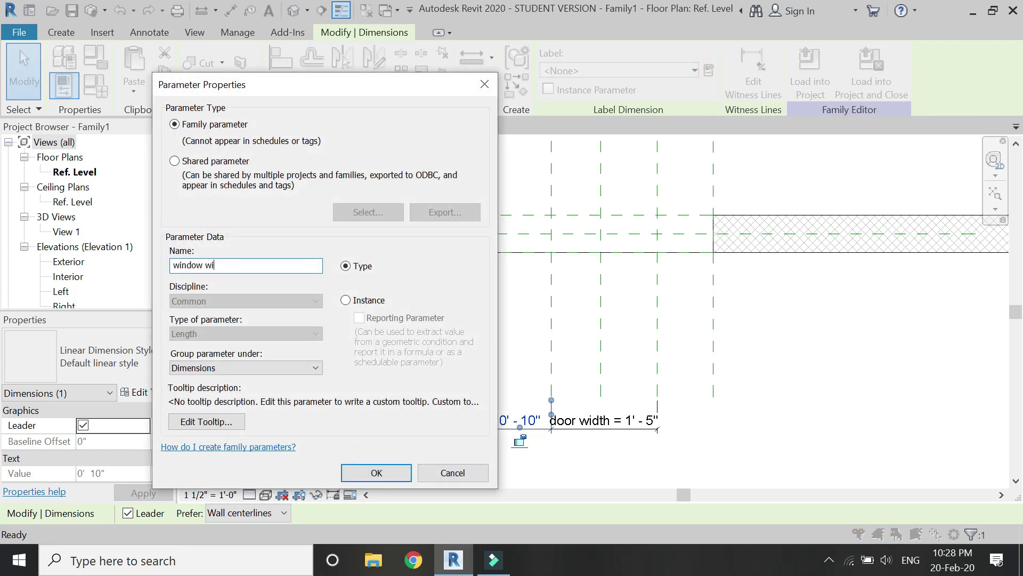
pyautogui.press('Return')
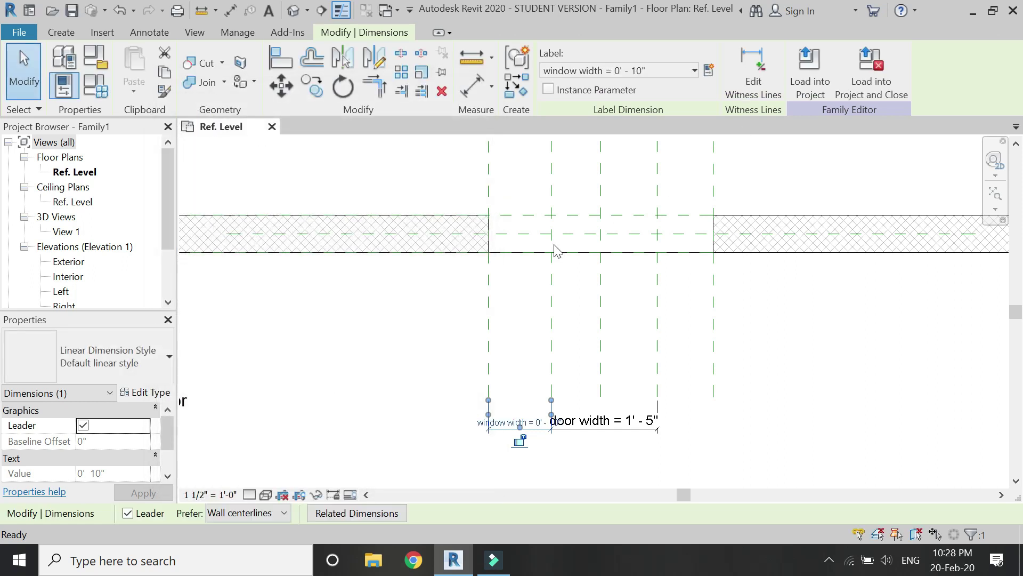
pyautogui.click(431, 332)
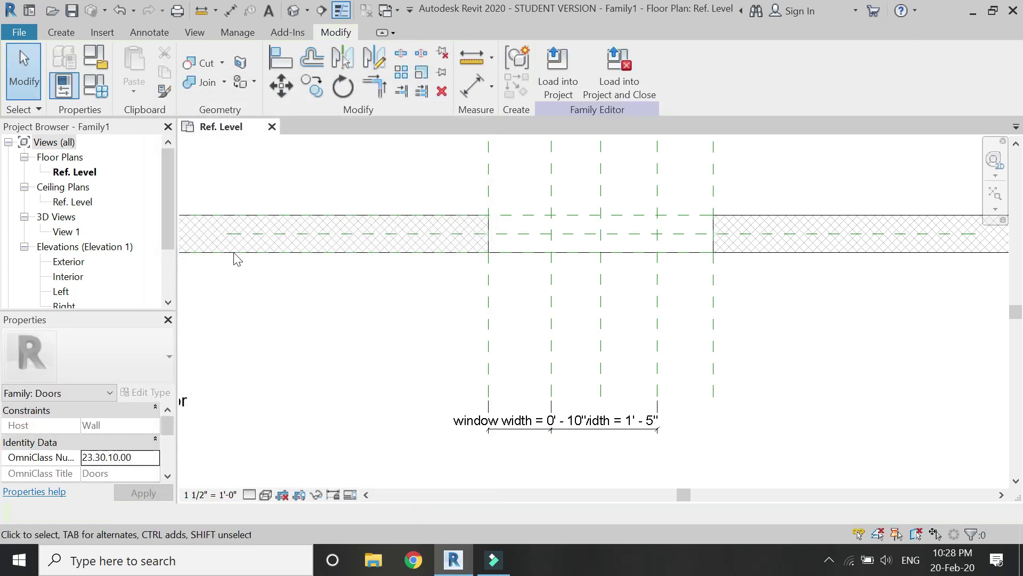
# Give the door width parameter the formula Width - (window width * 2) in the family types and apply it
pyautogui.click(96, 85)
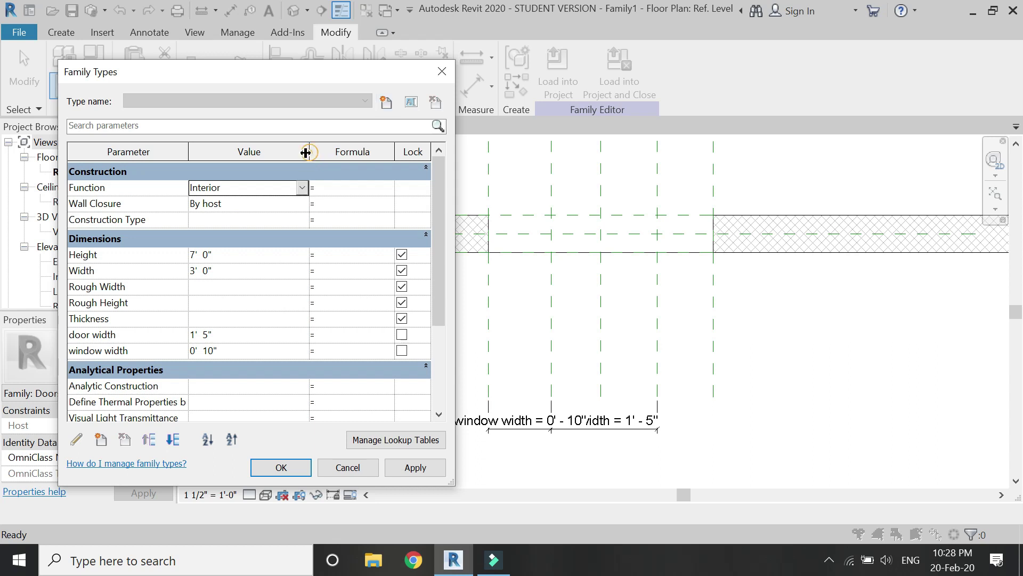
pyautogui.moveTo(308, 152); pyautogui.dragTo(233, 153)
pyautogui.moveTo(318, 153); pyautogui.dragTo(394, 163)
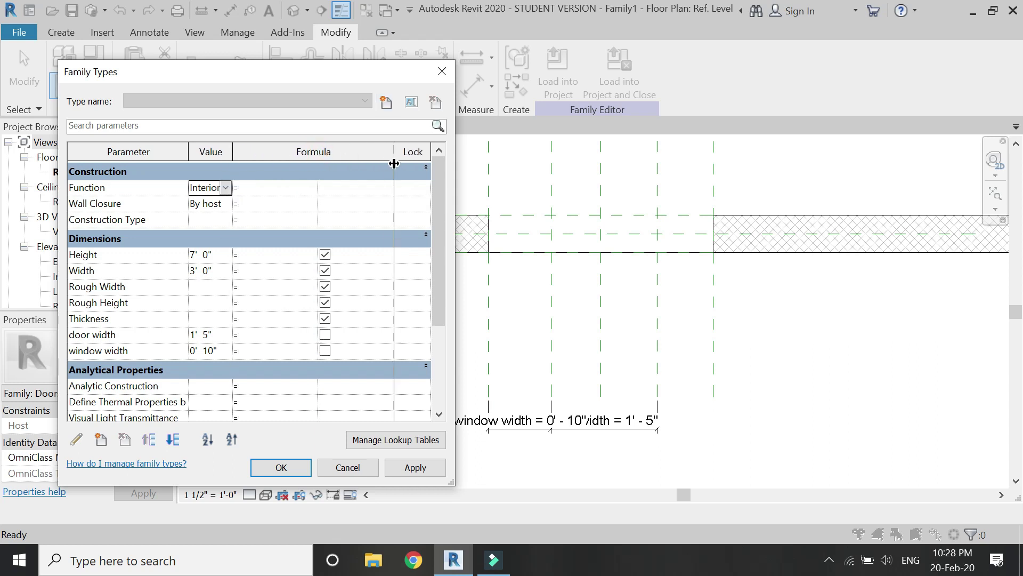
pyautogui.click(261, 336)
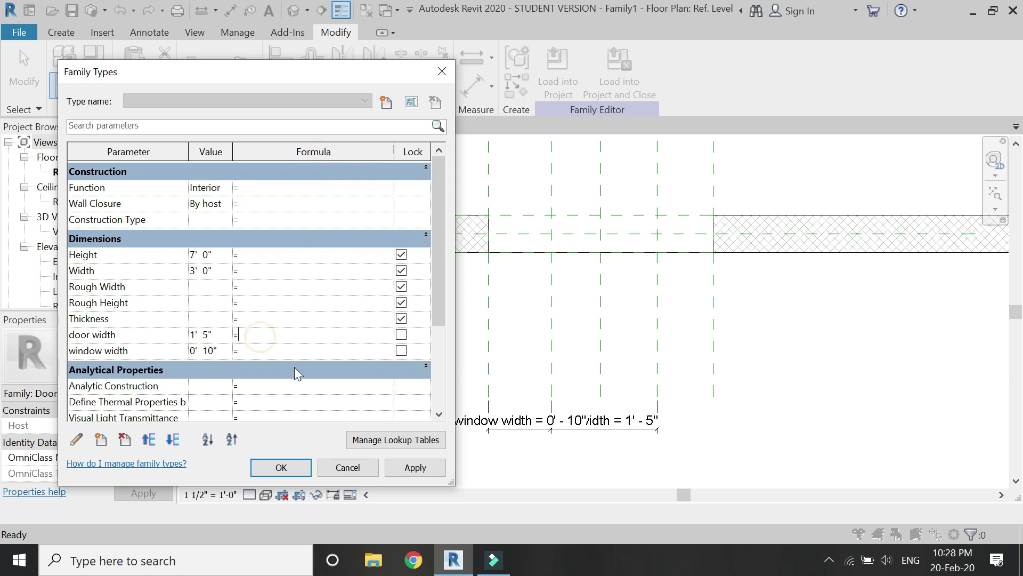
pyautogui.write('Wid')
pyautogui.write('th-(window width*2')
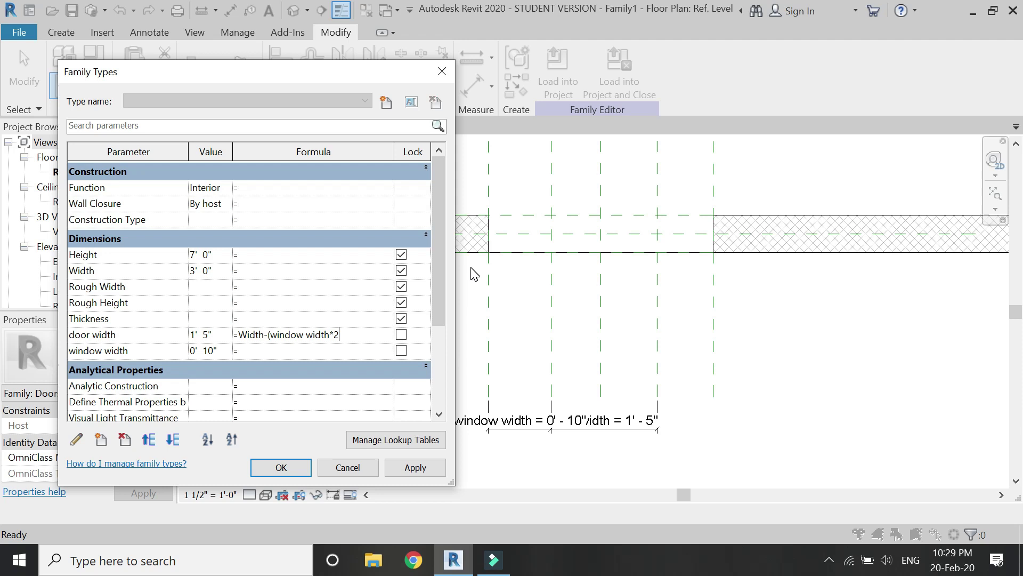
pyautogui.press('Return')
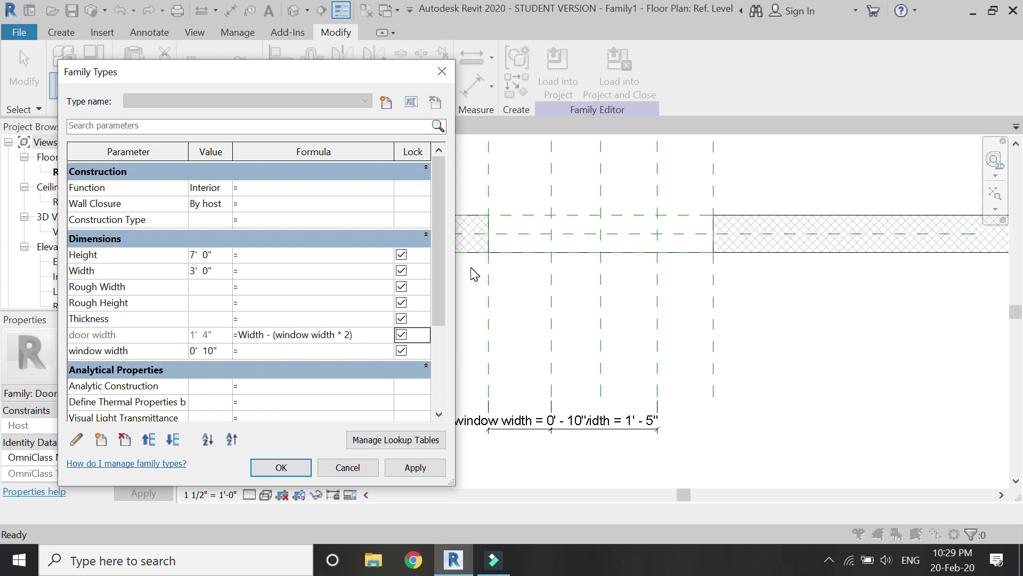
pyautogui.click(413, 469)
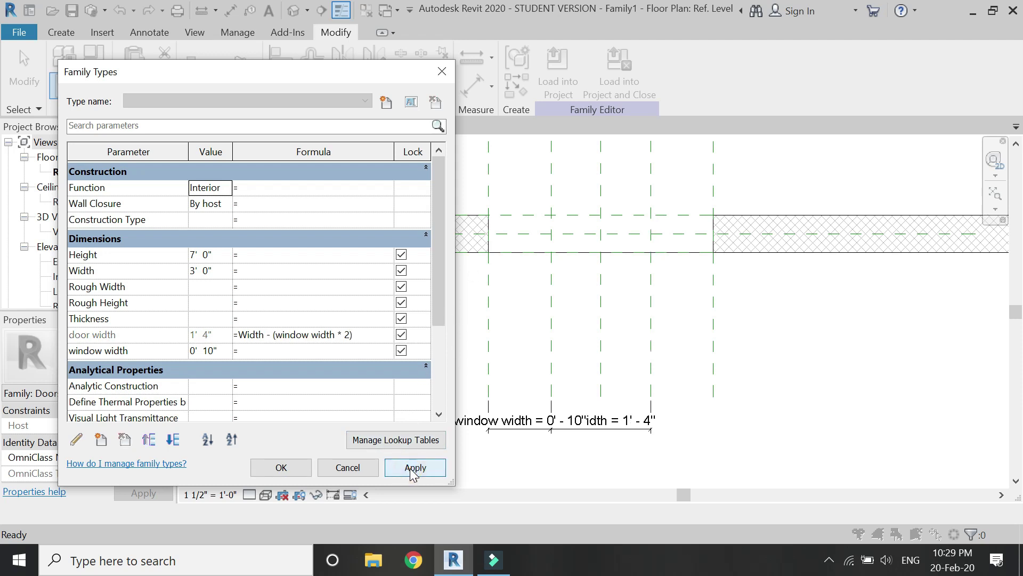
pyautogui.click(270, 469)
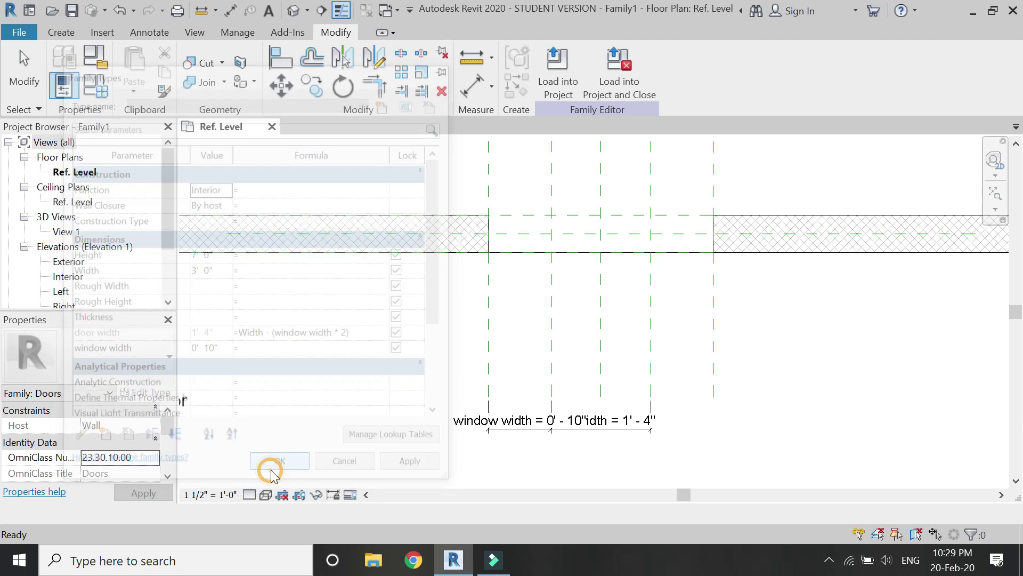
# Dimension the two inner reference planes to the centre plane with one aligned dimension string and make its segments equal
pyautogui.click(473, 90)
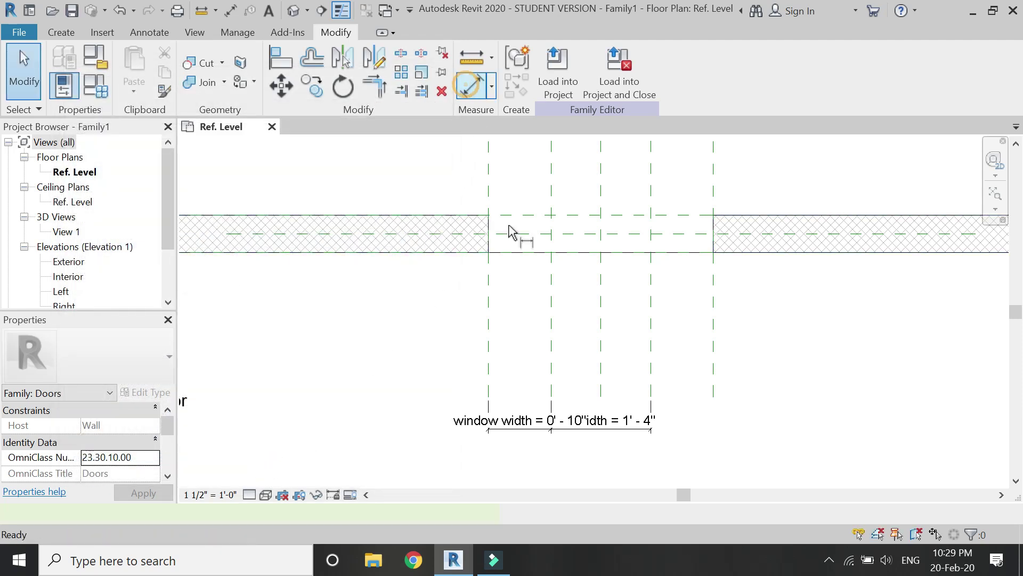
pyautogui.click(551, 292)
pyautogui.click(601, 301)
pyautogui.click(652, 280)
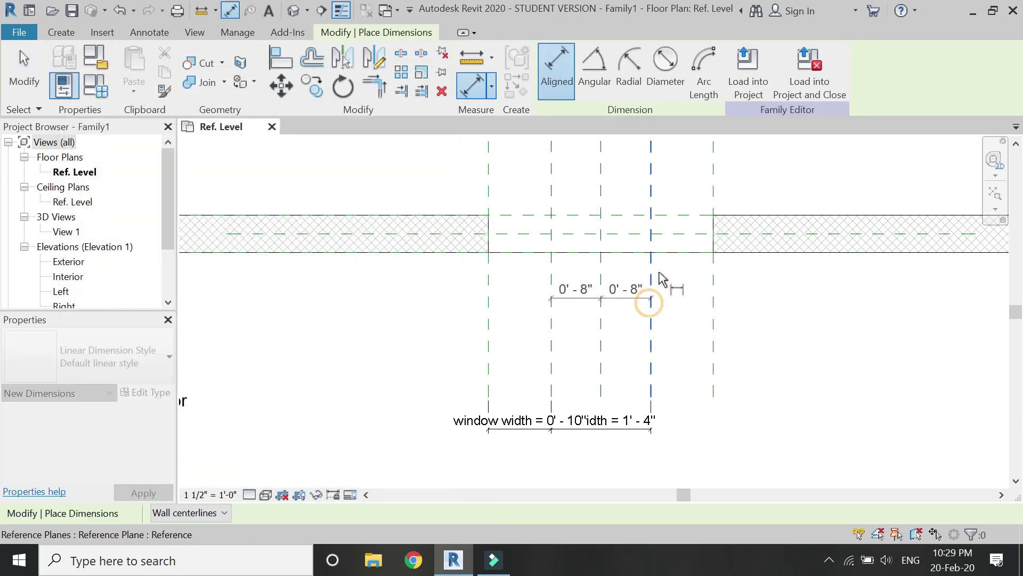
pyautogui.scroll(-2, 664, 262)
pyautogui.click(656, 462)
pyautogui.click(616, 439)
pyautogui.press('Escape')
pyautogui.press('Escape')
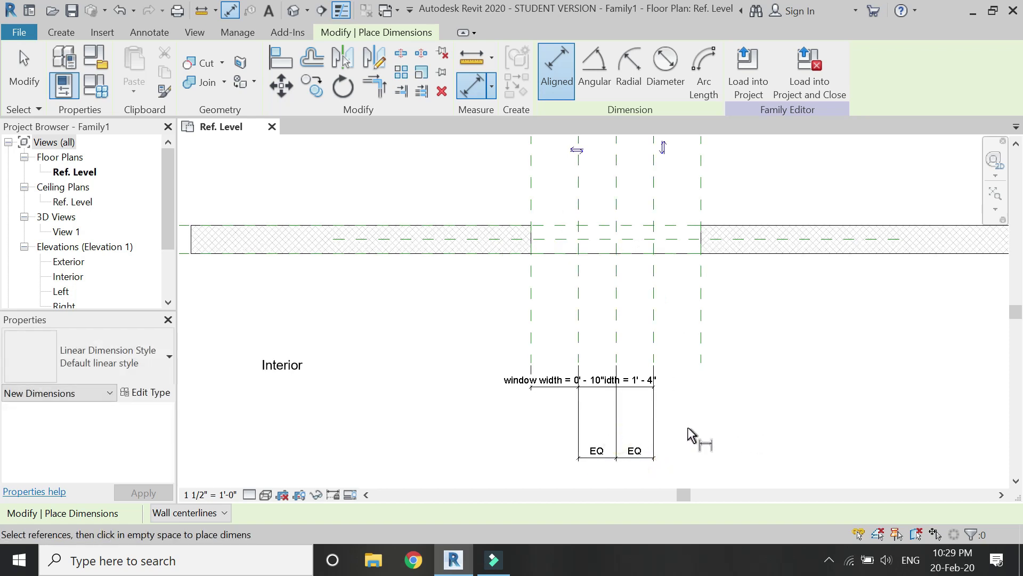
# Open the Exterior elevation and delete both dashed door swing lines inside the opening
pyautogui.scroll(3, 641, 209)
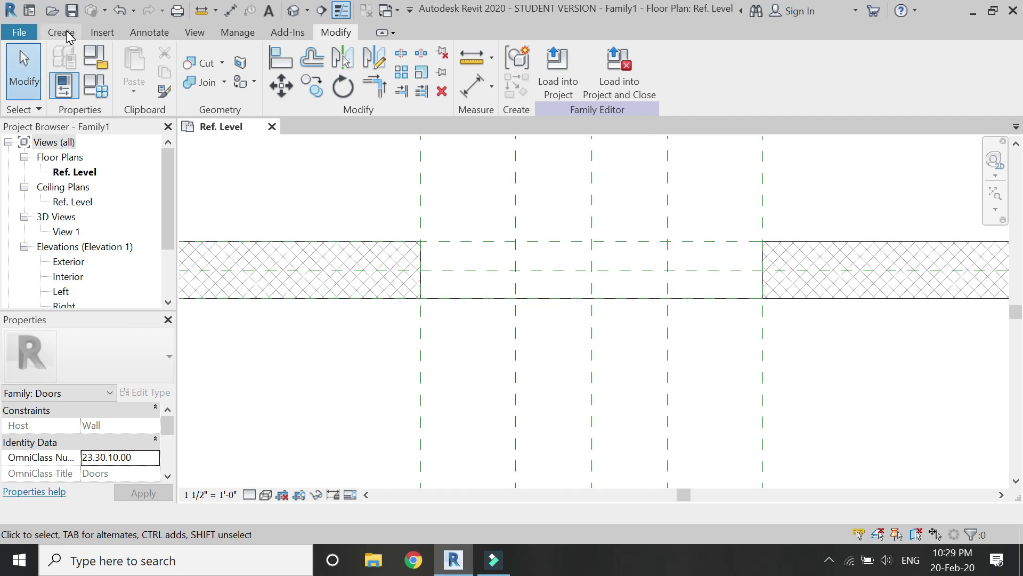
pyautogui.scroll(-1, 63, 255)
pyautogui.doubleClick(64, 234)
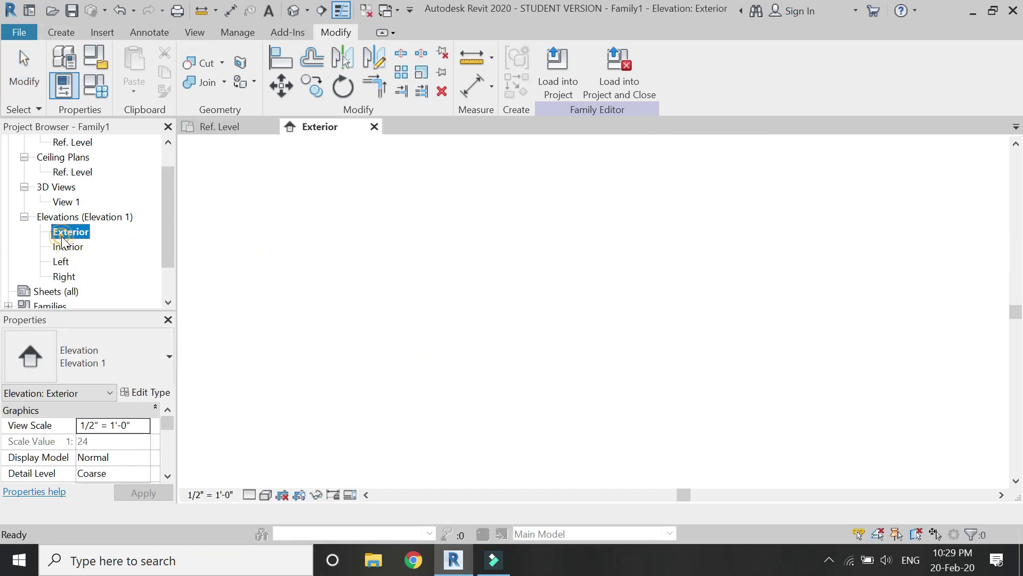
pyautogui.scroll(2, 560, 426)
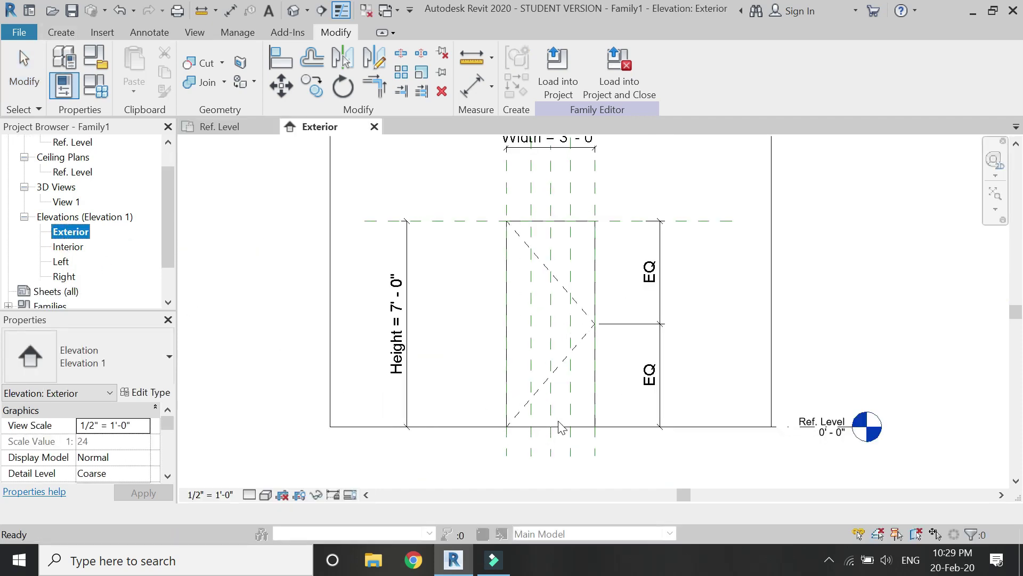
pyautogui.click(582, 338)
pyautogui.click(584, 339)
pyautogui.press('Delete')
pyautogui.click(584, 309)
pyautogui.press('Delete')
# Delete the unlabelled vertical dimension beside the opening, keeping the one labelled Height
pyautogui.scroll(1, 616, 378)
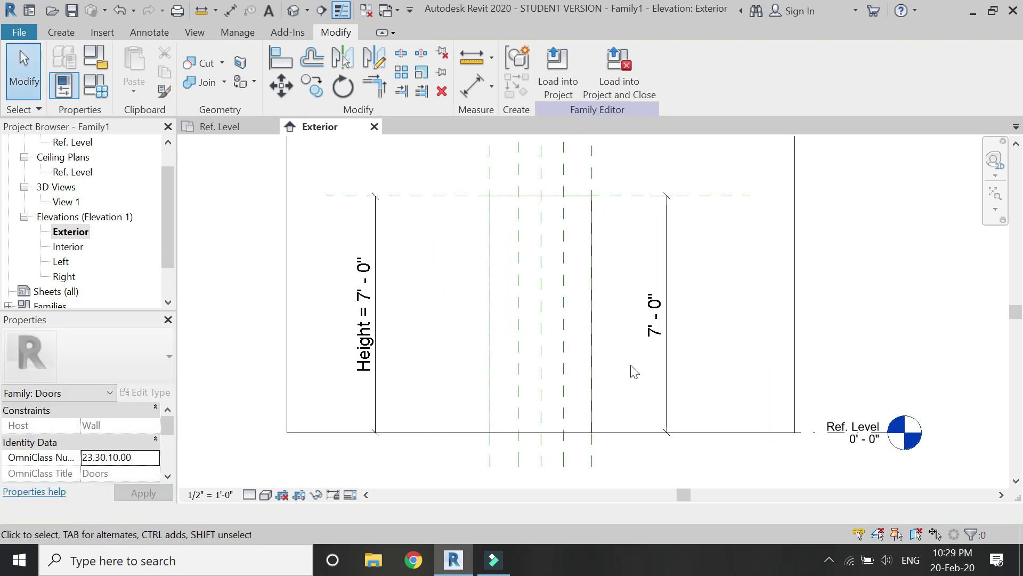
pyautogui.click(664, 379)
pyautogui.press('Delete')
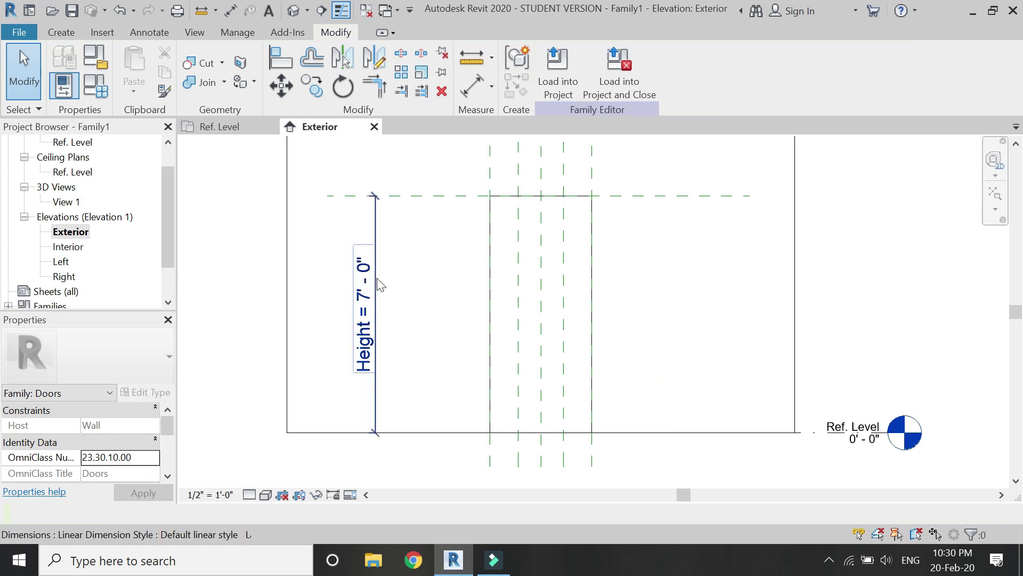
pyautogui.scroll(-1, 379, 282)
pyautogui.scroll(1, 634, 375)
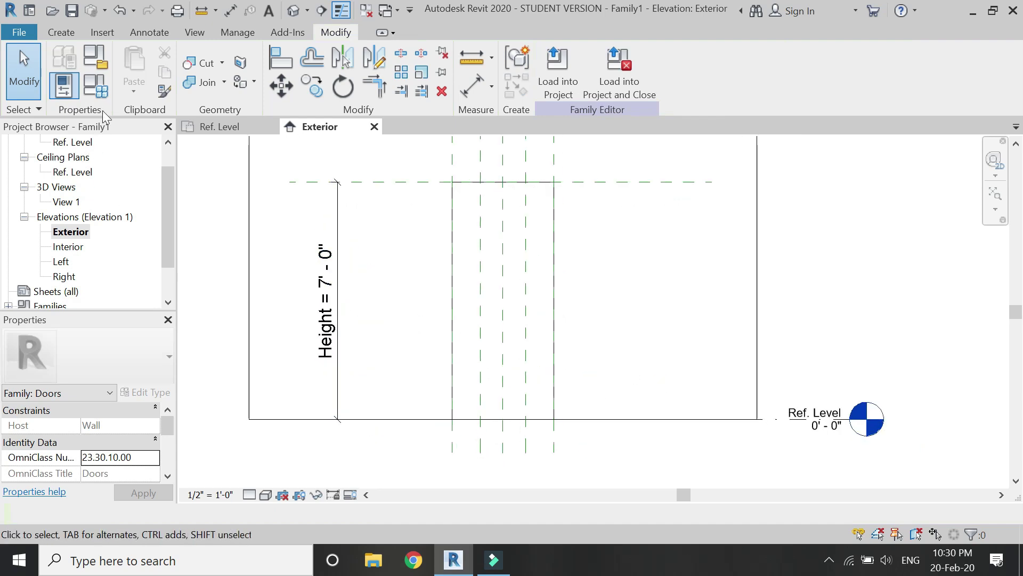
# Start an extrusion on the Center (Front/Back) work plane and sketch a rectangle between the inner reference planes from the opening's top to Ref. Level
pyautogui.click(74, 33)
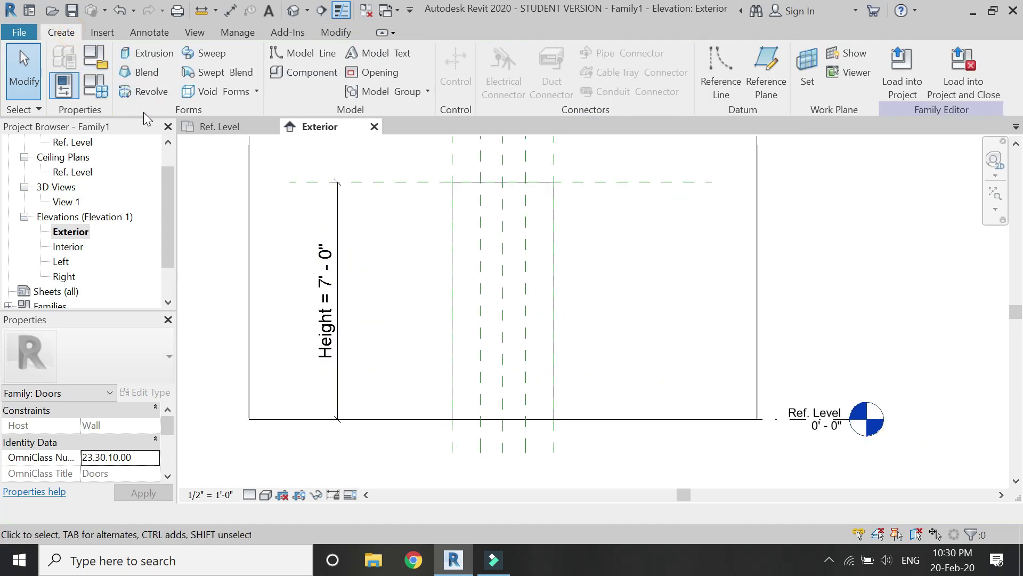
pyautogui.click(147, 53)
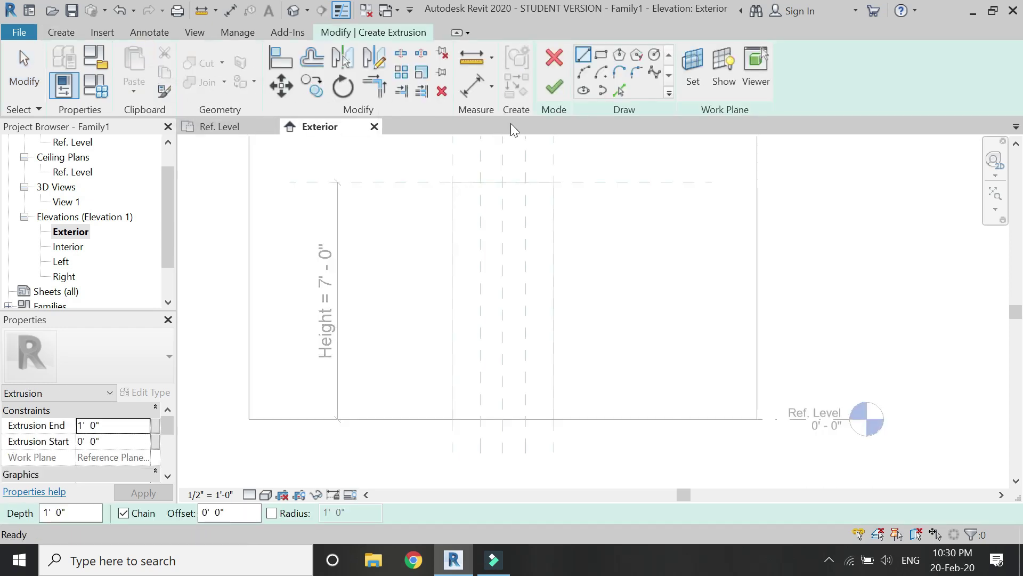
pyautogui.click(687, 86)
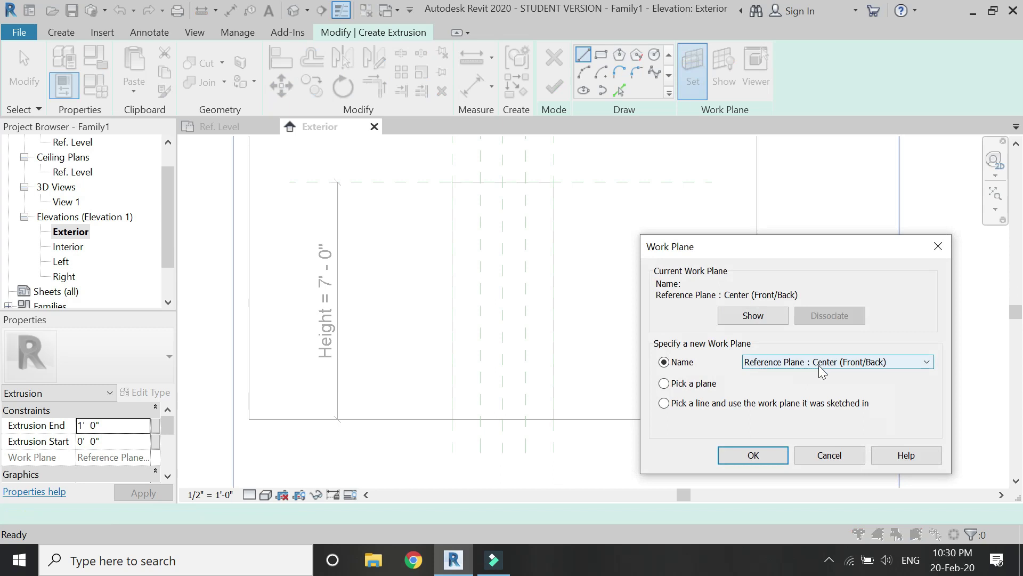
pyautogui.click(745, 466)
pyautogui.click(601, 56)
pyautogui.click(480, 182)
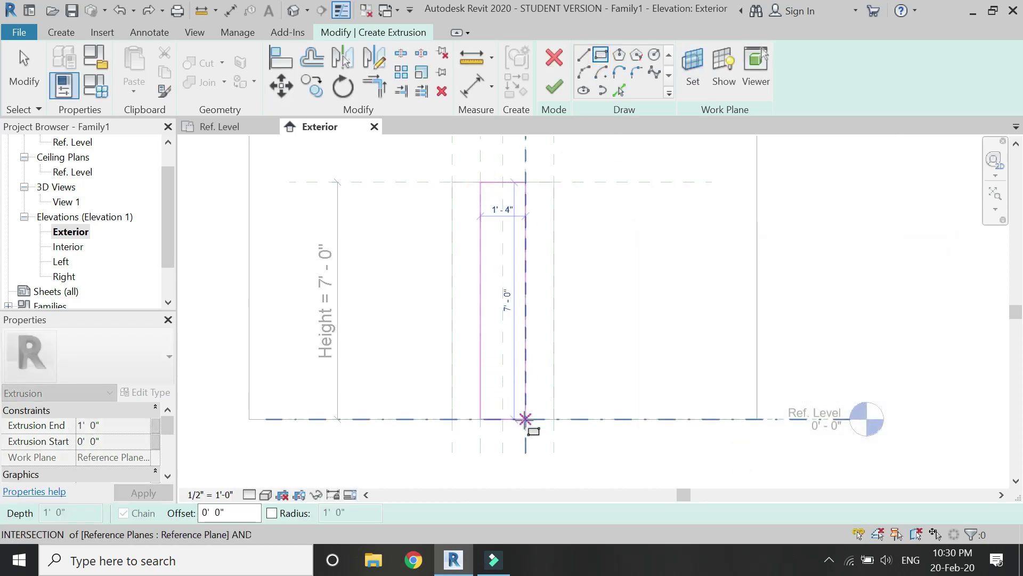
pyautogui.click(525, 418)
# Lock the rectangle's left, right and top edges to their reference planes
pyautogui.scroll(2, 477, 335)
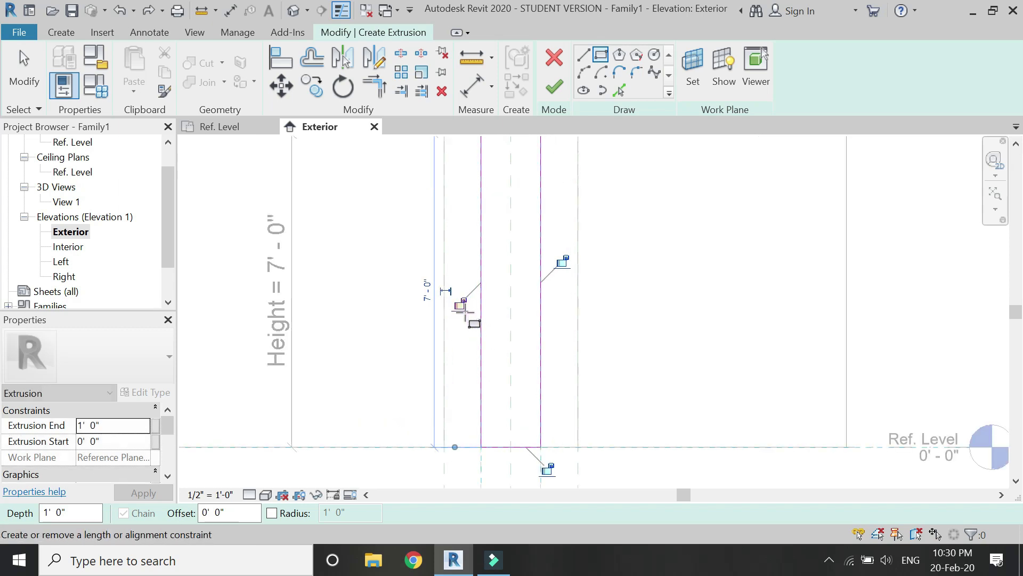
pyautogui.click(461, 305)
pyautogui.click(554, 296)
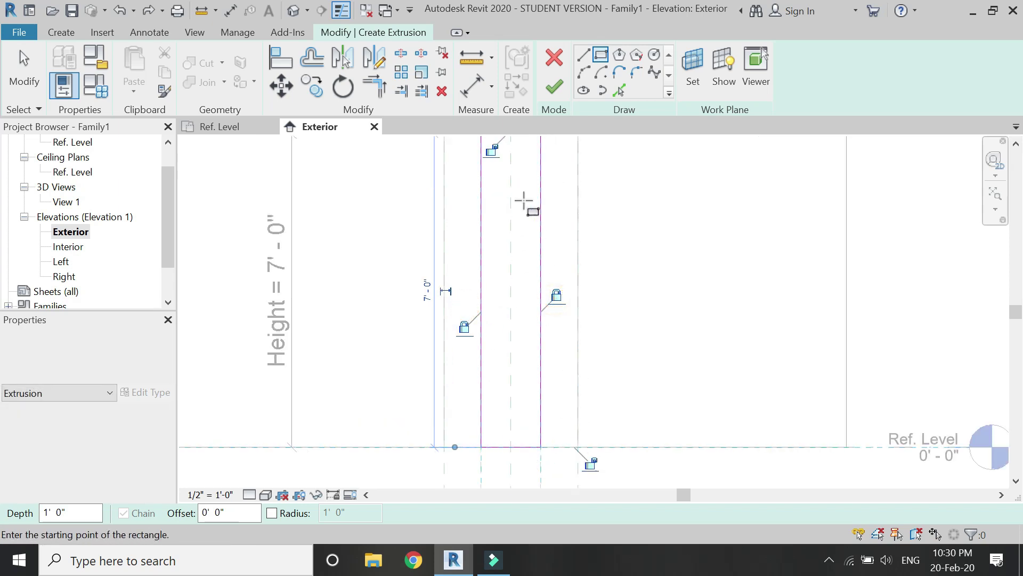
pyautogui.click(494, 152)
pyautogui.scroll(-1, 481, 345)
pyautogui.press('Escape')
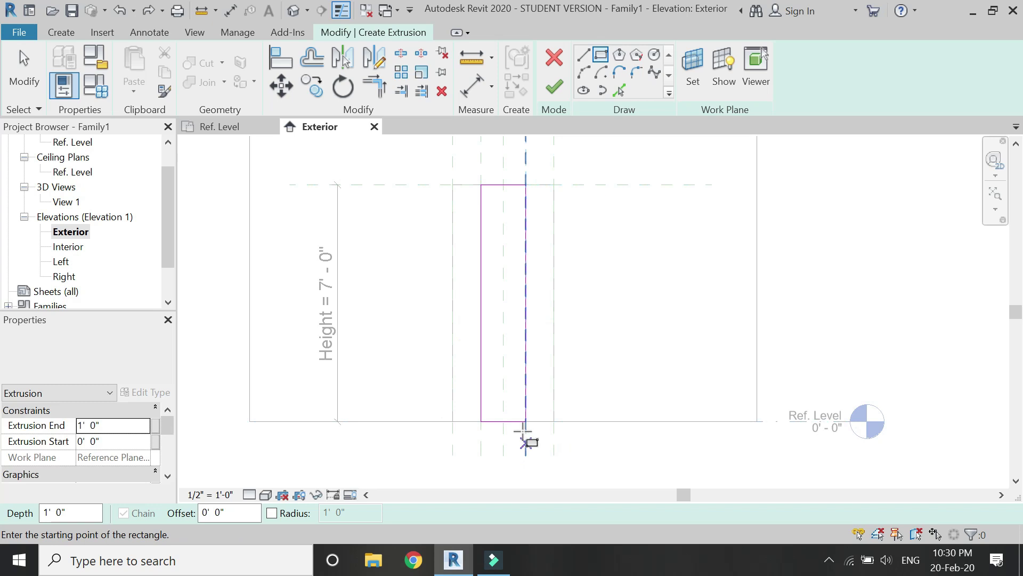
# Sketch a second rectangle inside the first from the same corners with an offset of -0' 3"
pyautogui.click(218, 512)
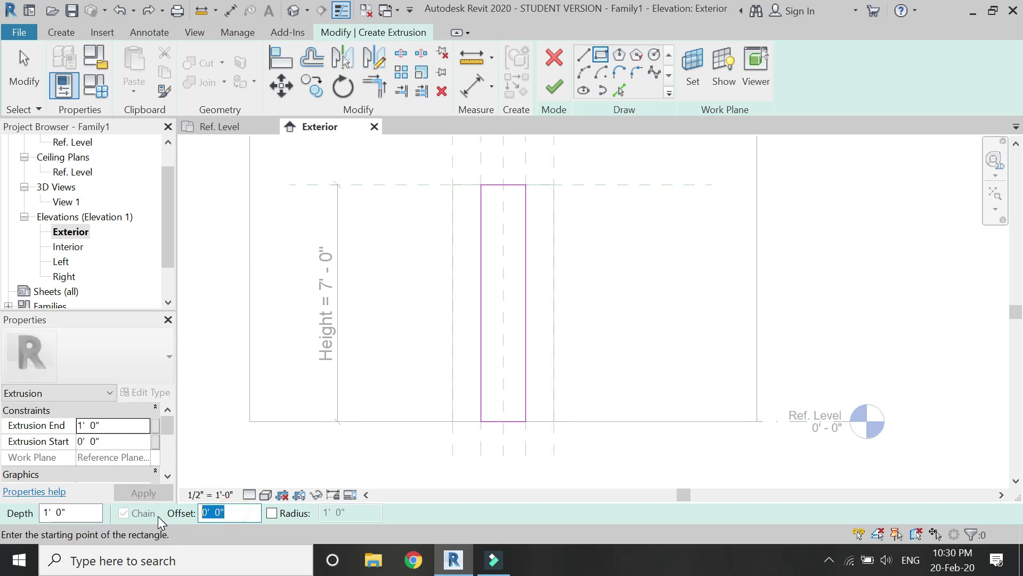
pyautogui.write('-')
pyautogui.click(482, 185)
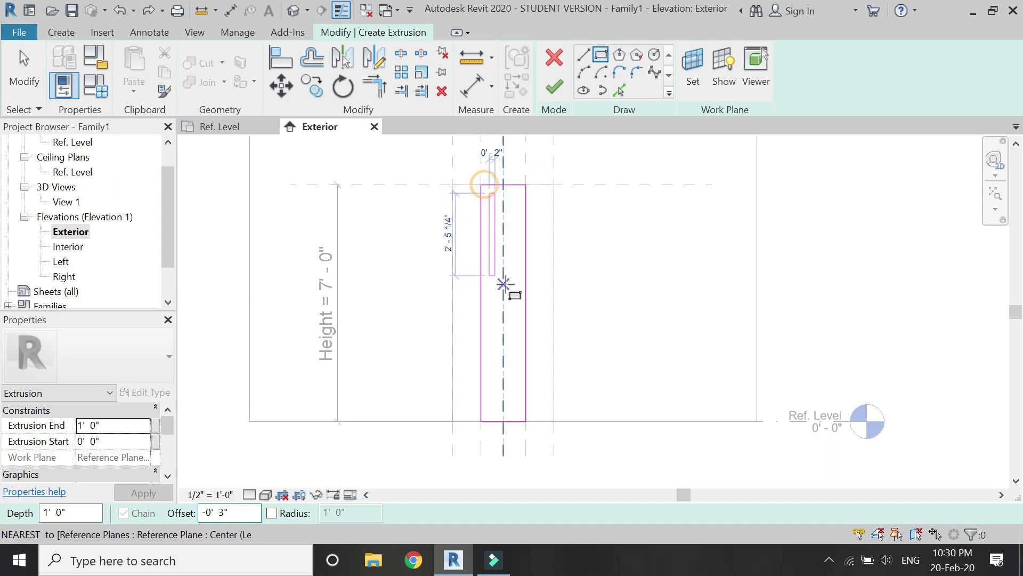
pyautogui.scroll(1, 521, 422)
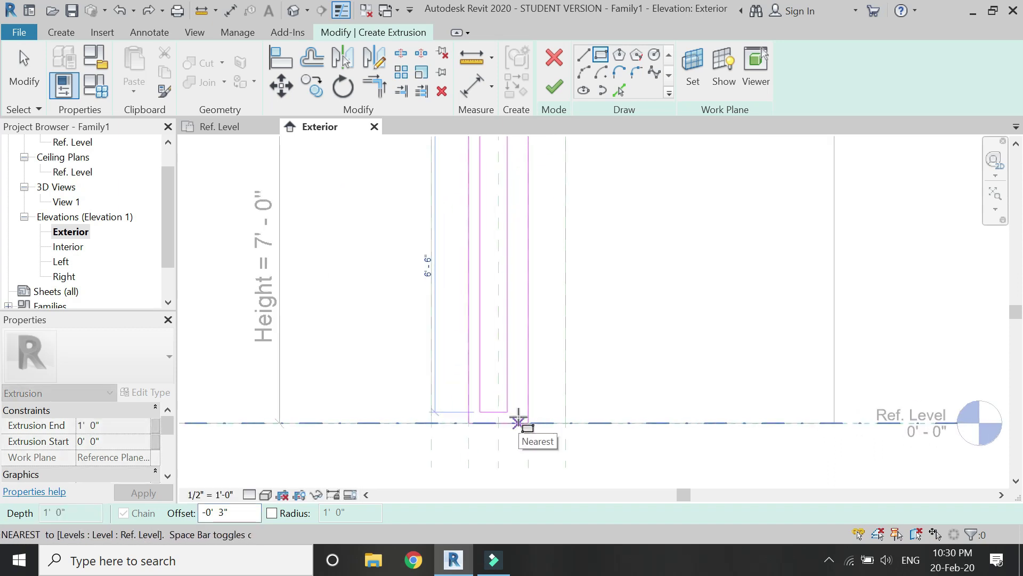
pyautogui.click(527, 423)
pyautogui.scroll(1, 519, 418)
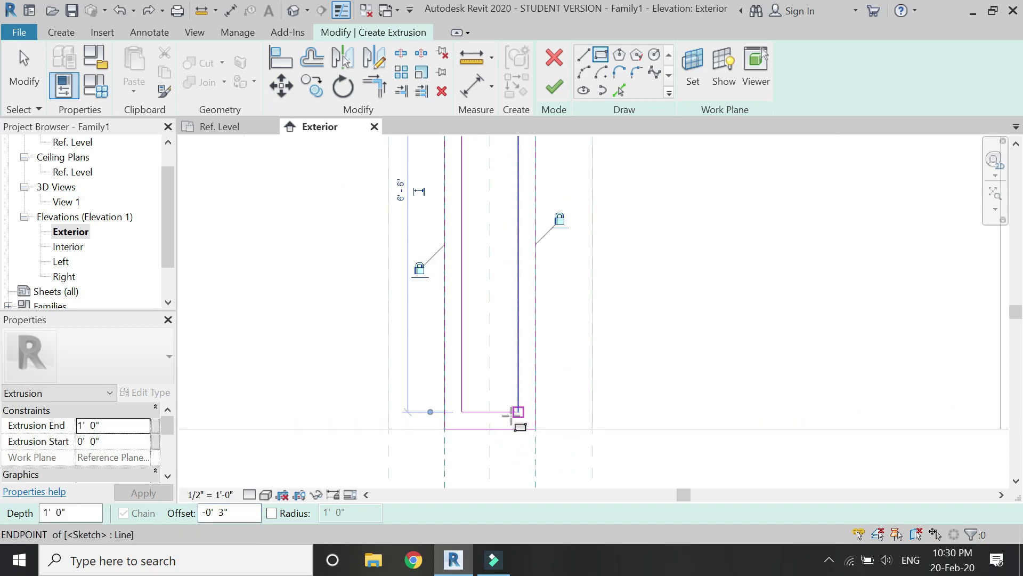
pyautogui.press('Escape')
pyautogui.press('Escape')
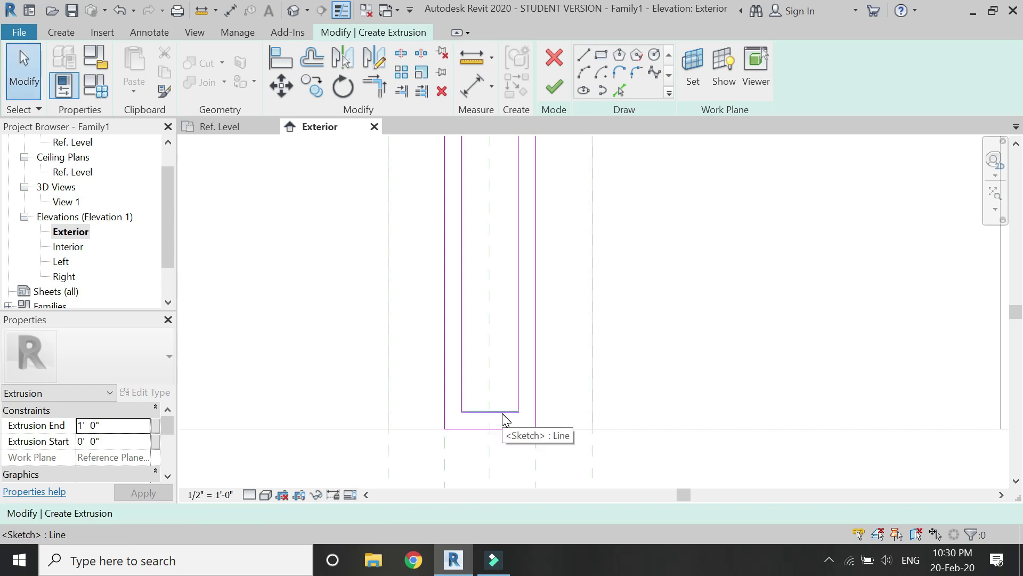
# Delete the bottom line of the inner rectangle
pyautogui.click(501, 414)
pyautogui.press('Delete')
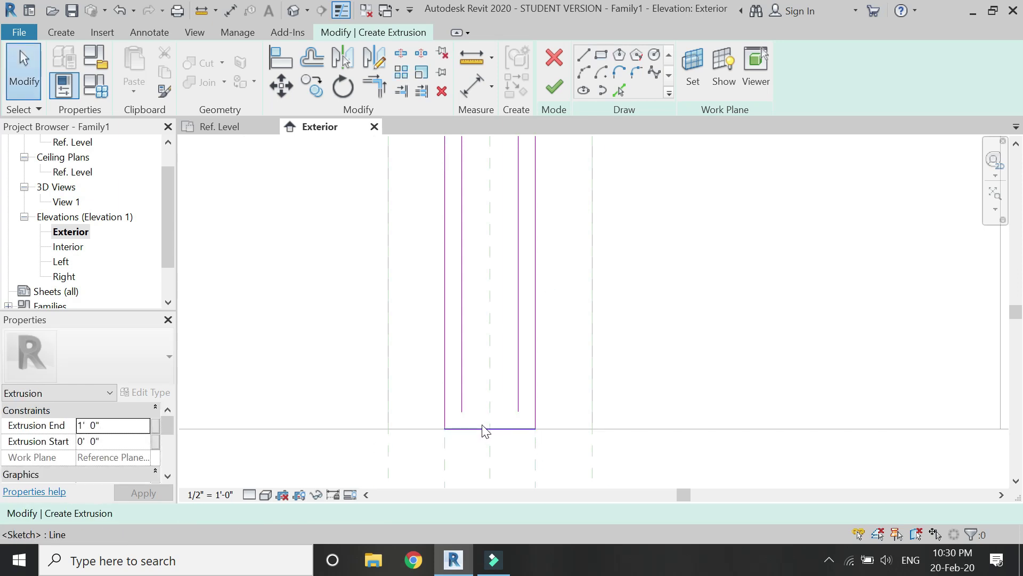
pyautogui.scroll(1, 485, 432)
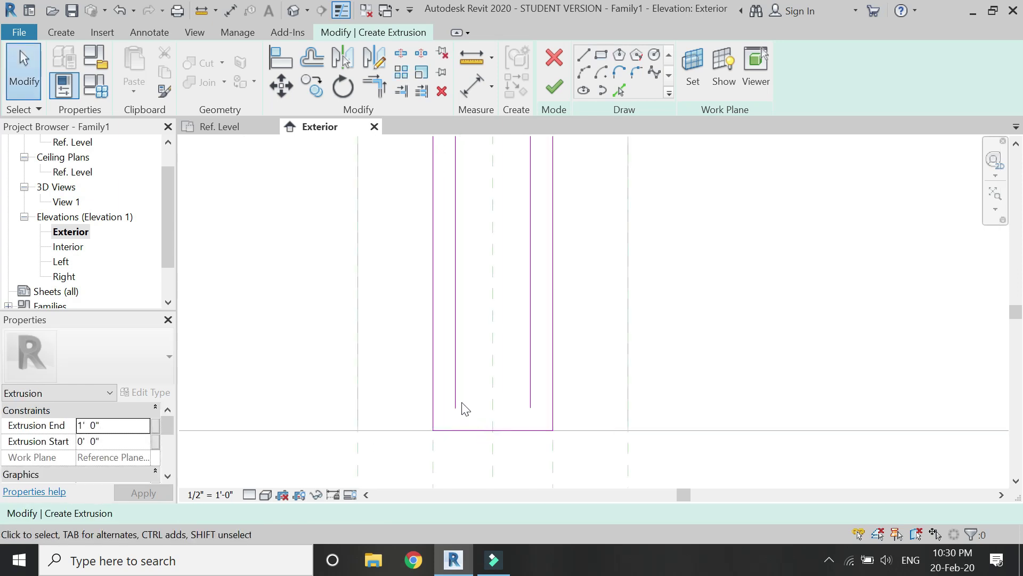
# Split the outer rectangle's bottom line and trim its parts to the inner vertical lines, forming a door frame profile open at the base
pyautogui.click(401, 54)
pyautogui.click(478, 430)
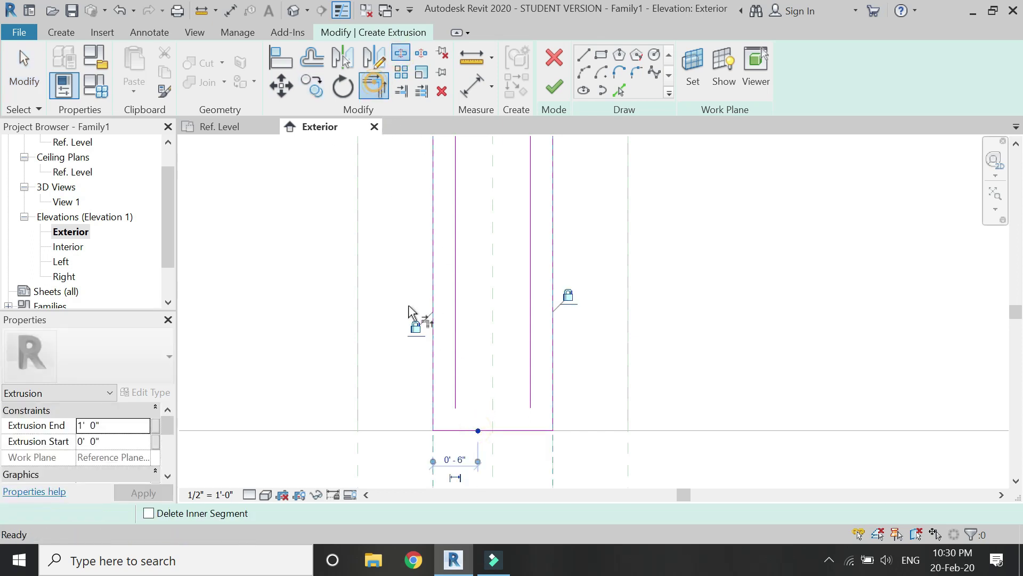
pyautogui.click(456, 404)
pyautogui.click(451, 431)
pyautogui.click(532, 390)
pyautogui.click(539, 430)
pyautogui.scroll(-3, 482, 467)
pyautogui.press('Escape')
# Set the extrusion end to 0' 1 1/2" and the extrusion start to -0' 1 1/2", and finish the frame extrusion
pyautogui.doubleClick(105, 429)
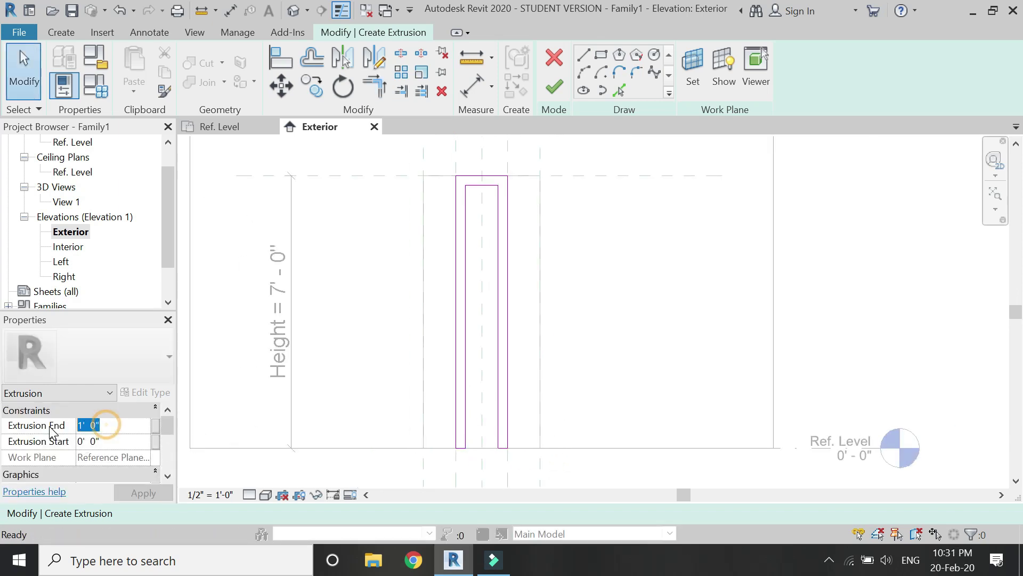
pyautogui.write('1.')
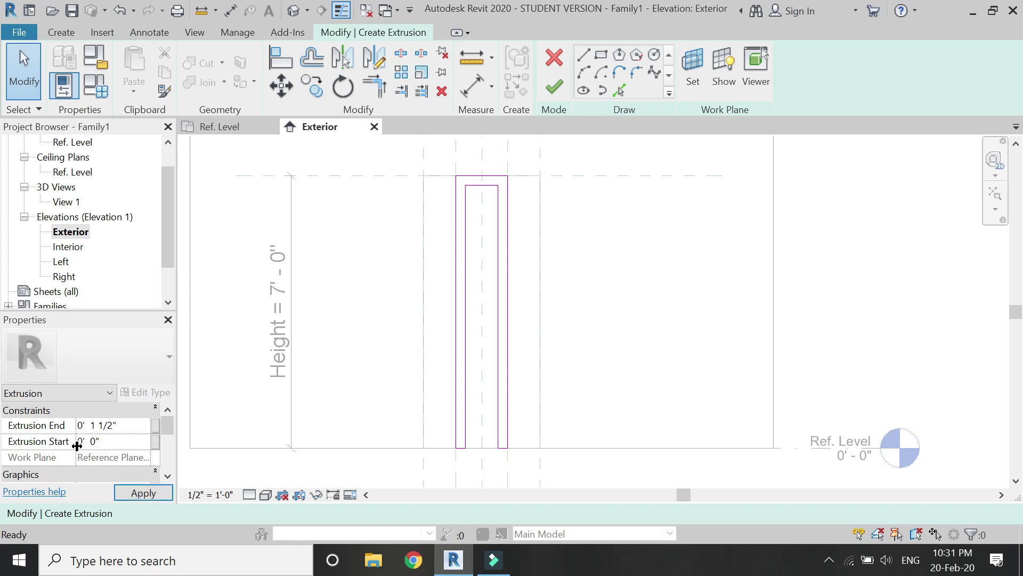
pyautogui.doubleClick(104, 442)
pyautogui.write('-')
pyautogui.write('1.5')
pyautogui.press('Return')
pyautogui.click(143, 493)
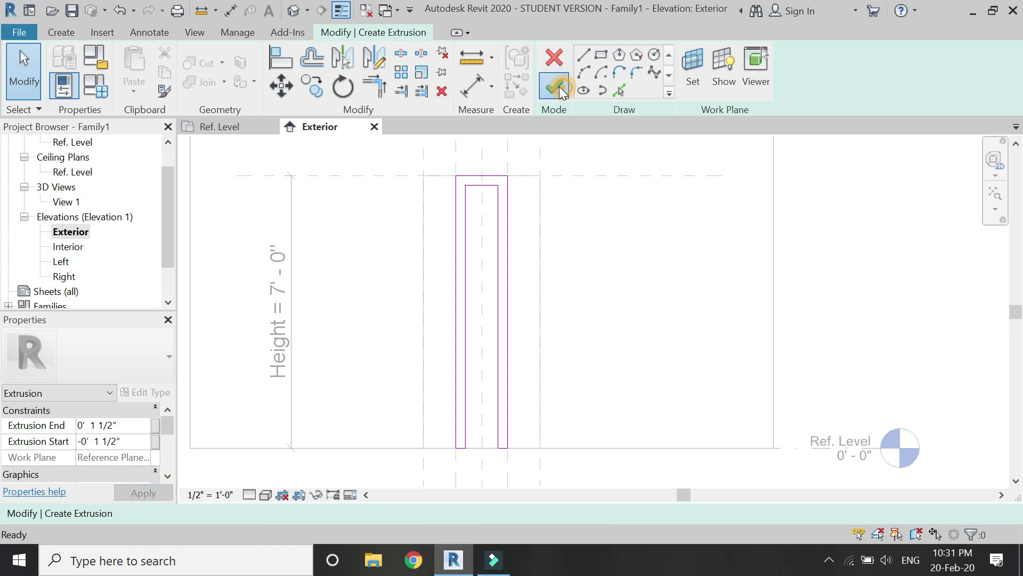
pyautogui.click(554, 86)
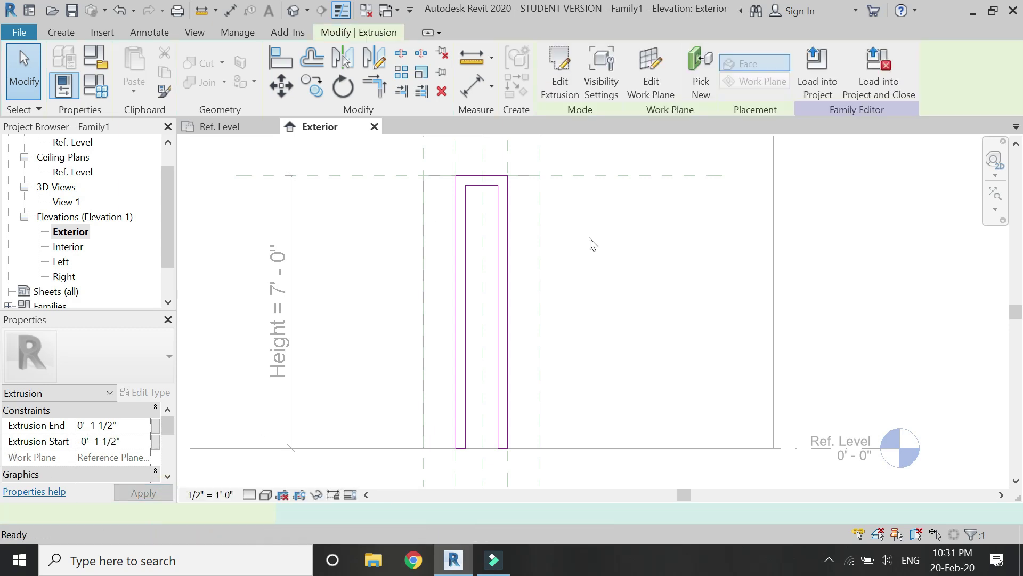
# In the default 3D view, associate the door frame's material with a new family type parameter named wood
pyautogui.click(294, 12)
pyautogui.scroll(3, 590, 416)
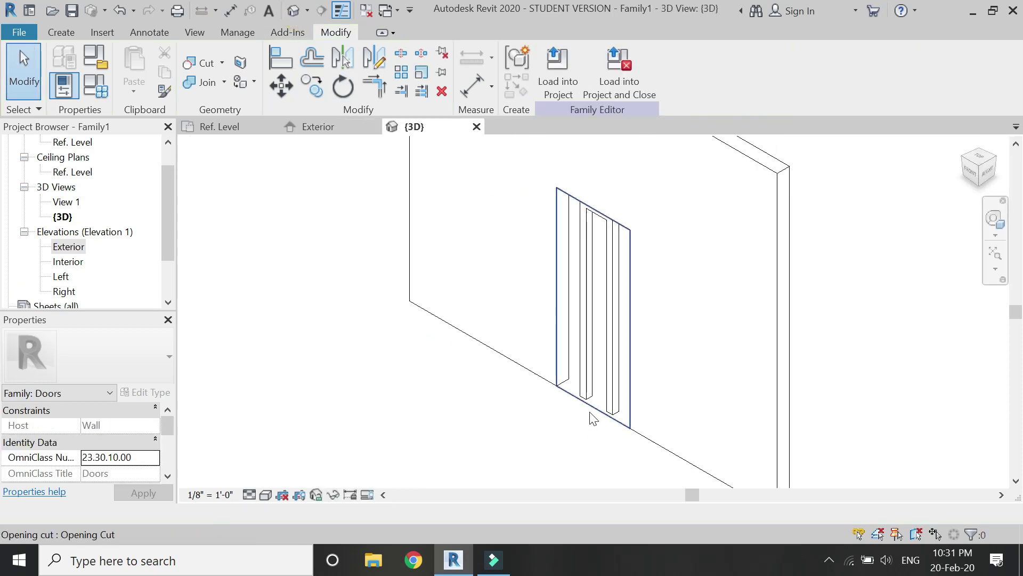
pyautogui.click(620, 401)
pyautogui.scroll(-4, 146, 457)
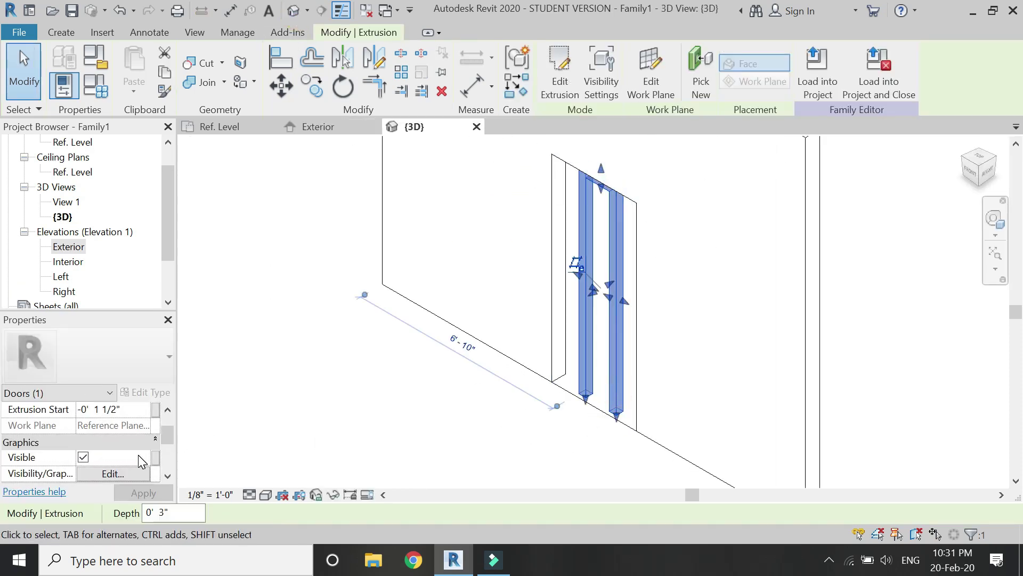
pyautogui.click(156, 425)
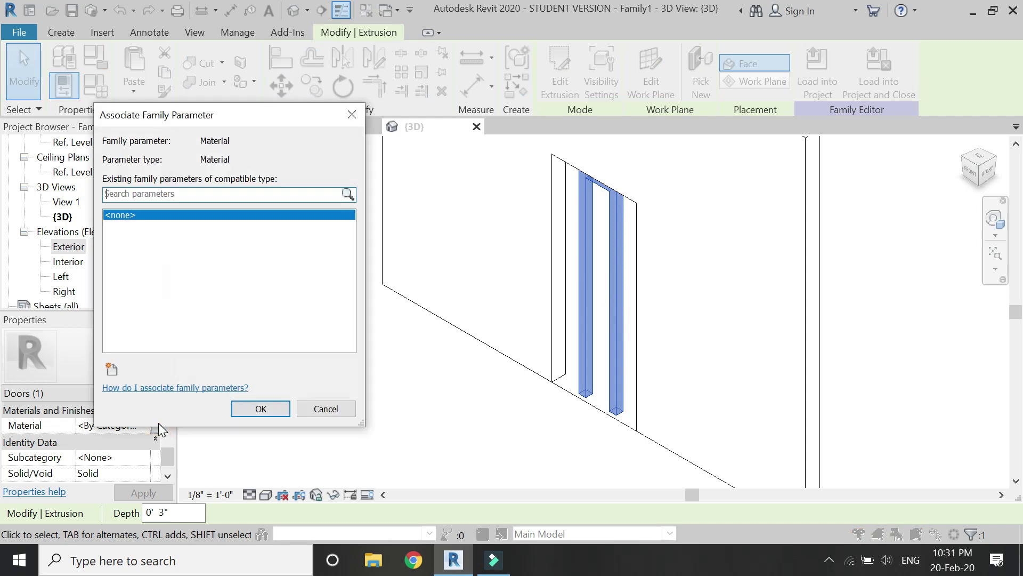
pyautogui.click(111, 372)
pyautogui.write('wood')
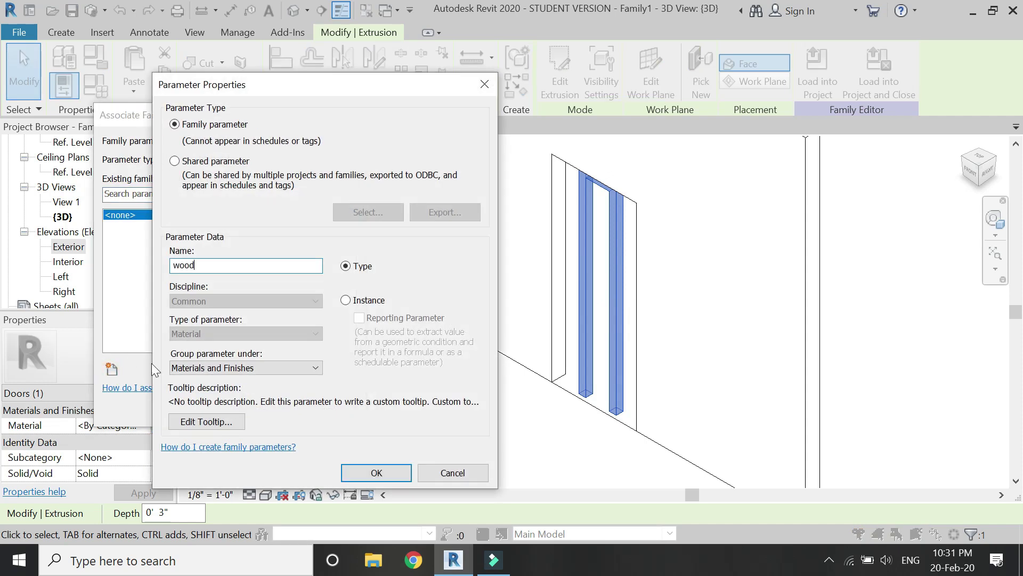
pyautogui.press('Return')
pyautogui.click(250, 409)
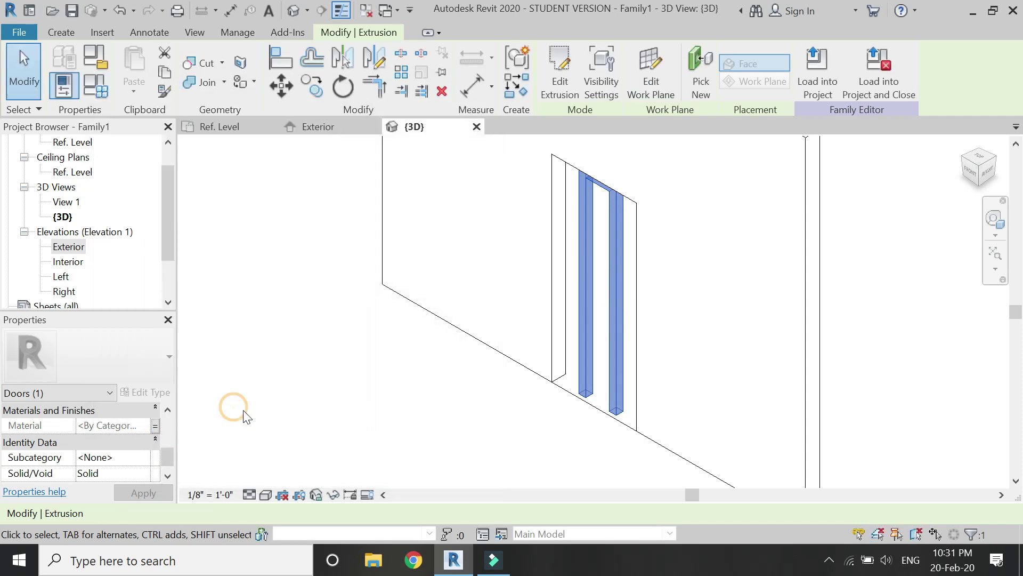
pyautogui.click(320, 377)
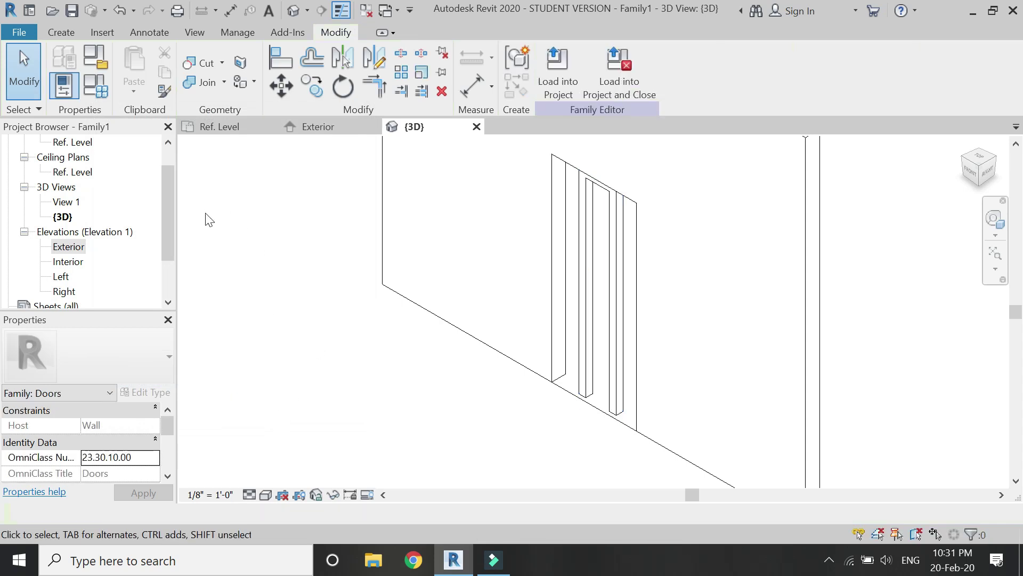
# Open the Exterior elevation and switch it to a shaded visual style
pyautogui.click(239, 133)
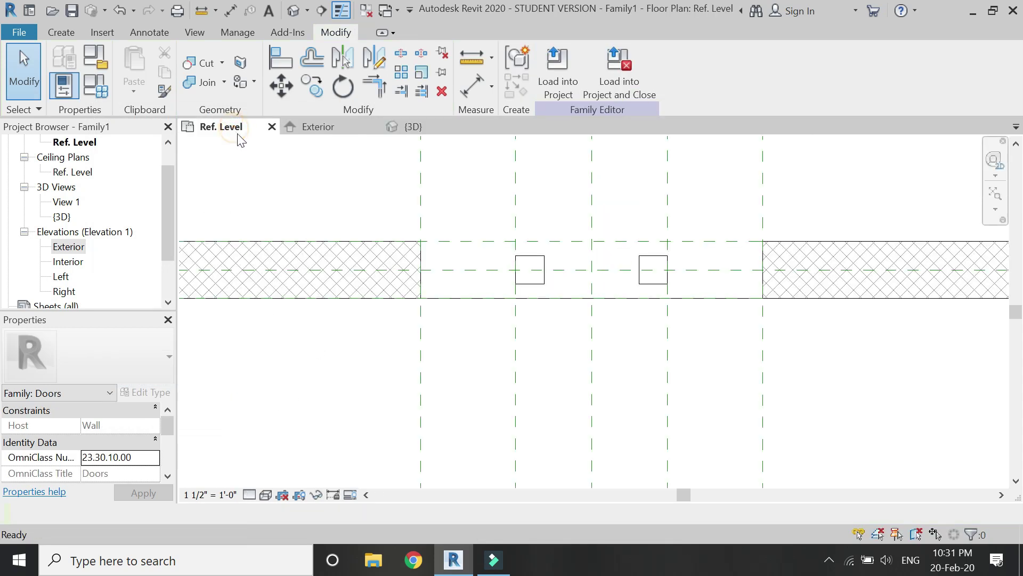
pyautogui.click(311, 129)
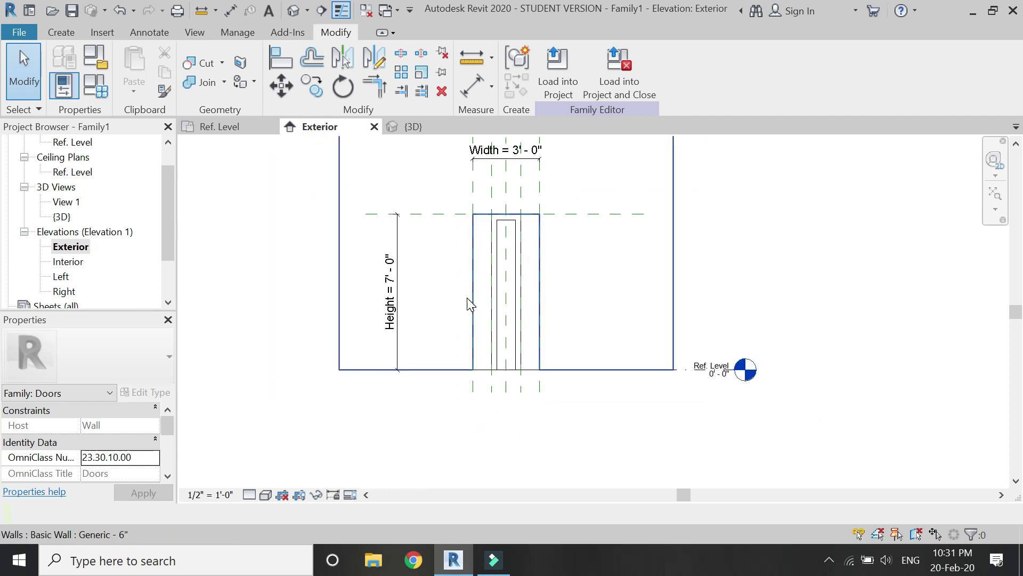
pyautogui.click(266, 494)
pyautogui.click(281, 434)
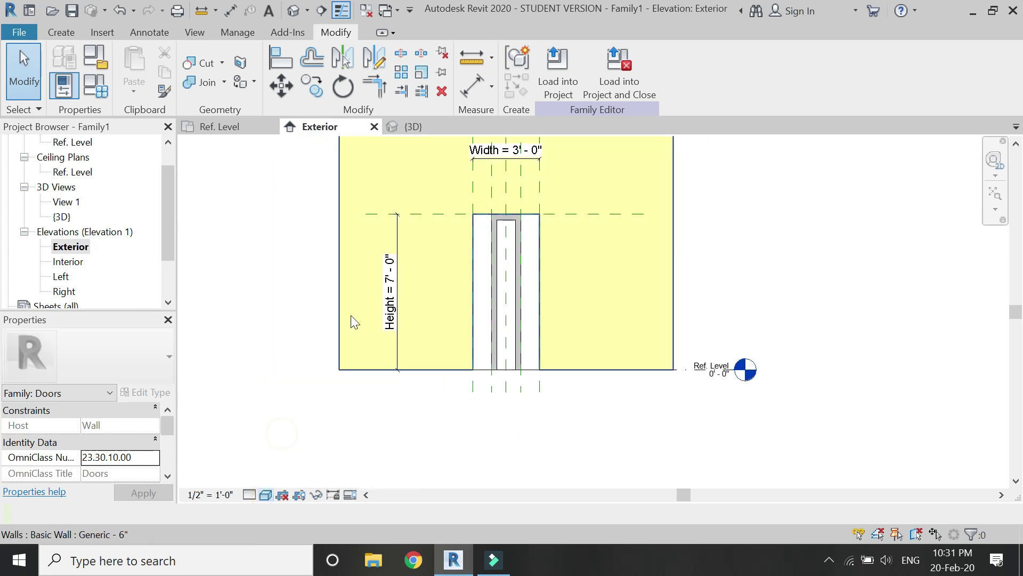
# Set the family's Width to 6' 0" and its window width to 1' 6", and apply the changes
pyautogui.scroll(3, 480, 277)
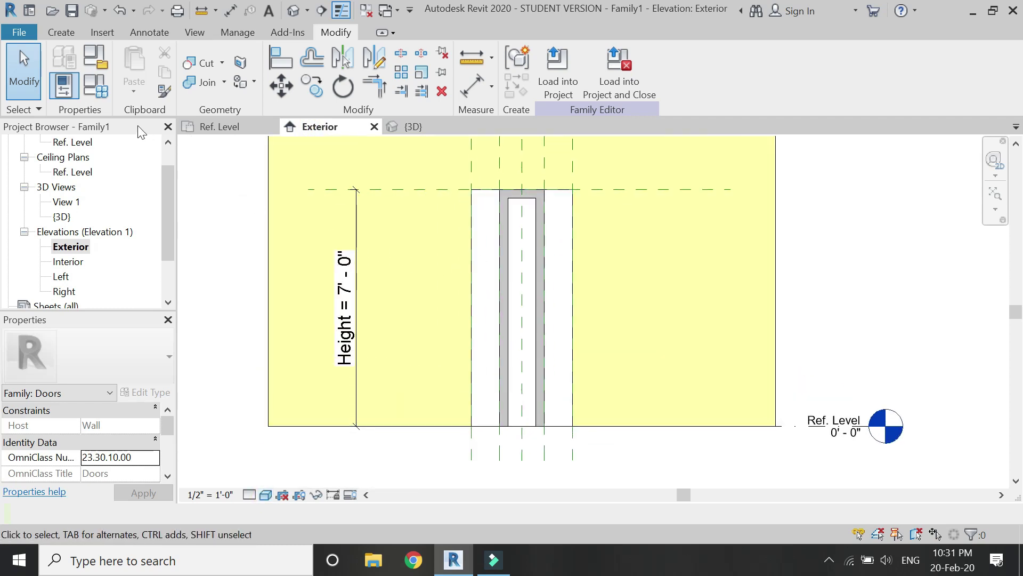
pyautogui.click(98, 95)
pyautogui.moveTo(266, 80); pyautogui.dragTo(232, 72)
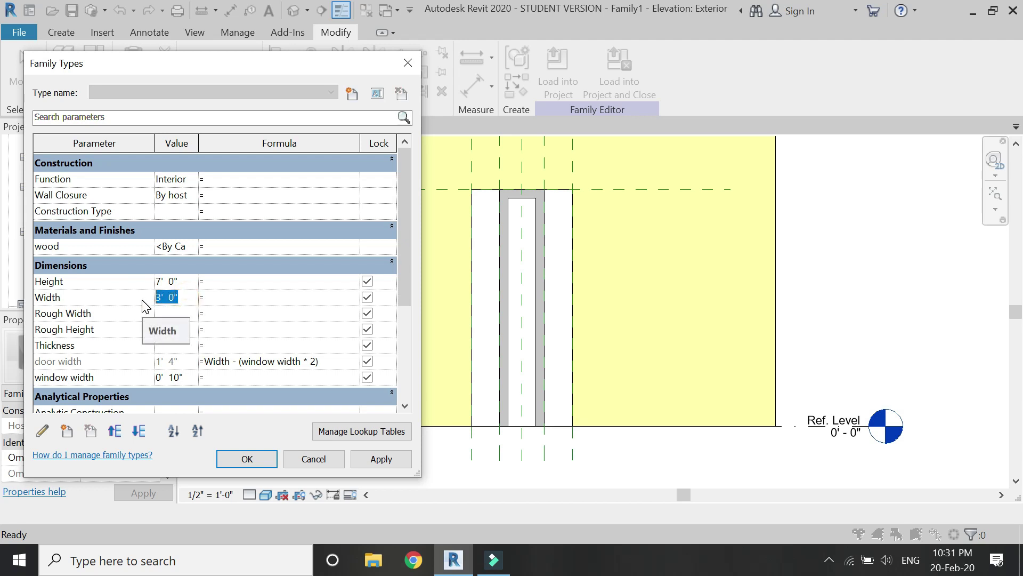
pyautogui.write('6')
pyautogui.press('Tab')
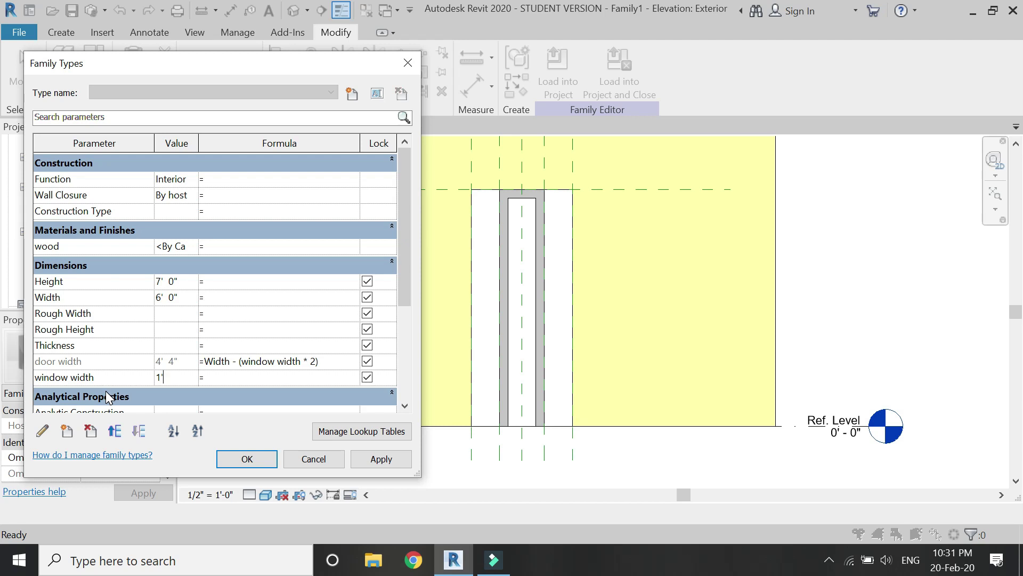
pyautogui.click(377, 461)
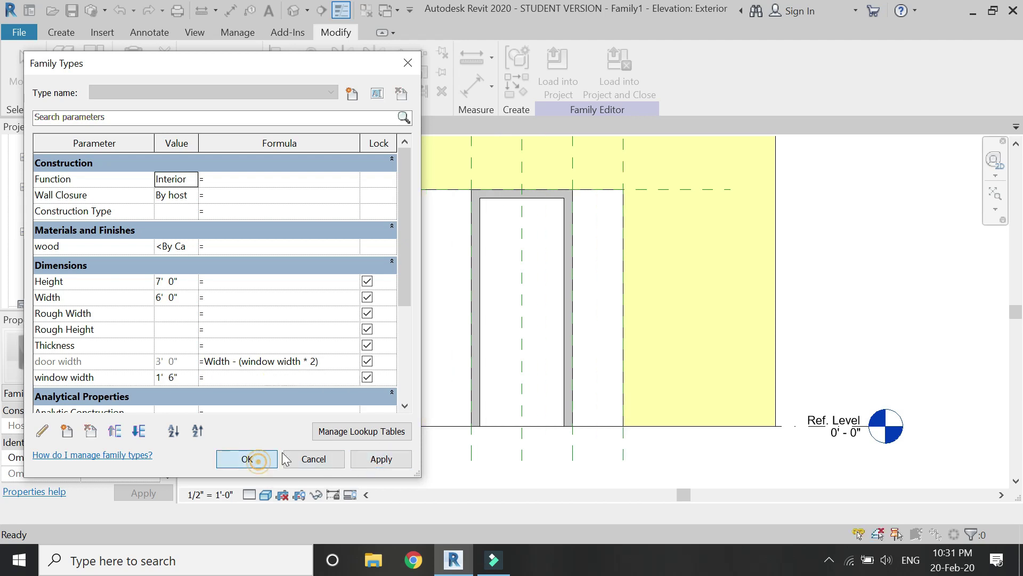
pyautogui.click(247, 459)
# Create the door panel extrusion from a rectangle filling the frame's inner opening, locking all four sides
pyautogui.click(139, 54)
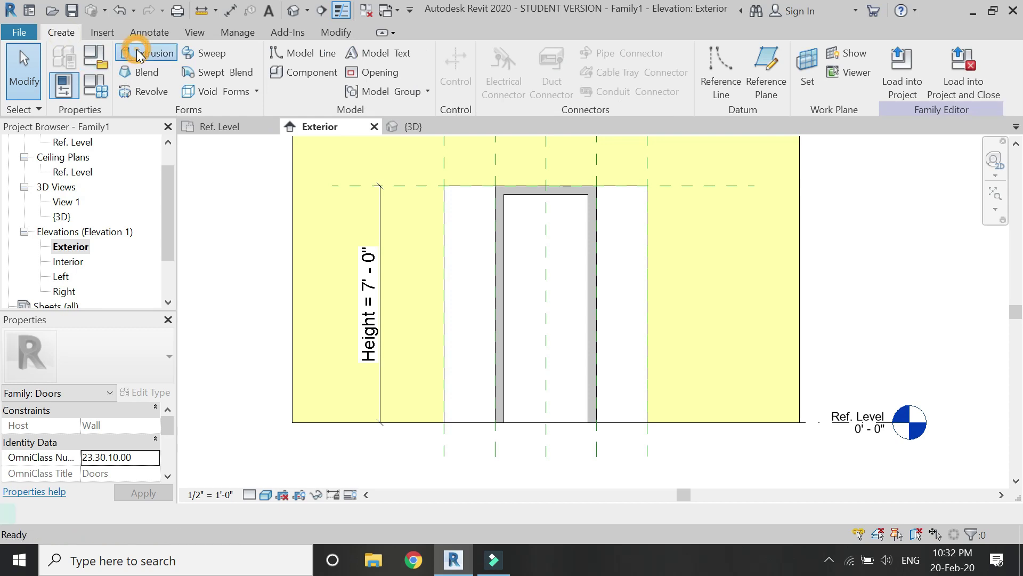
pyautogui.scroll(1, 529, 297)
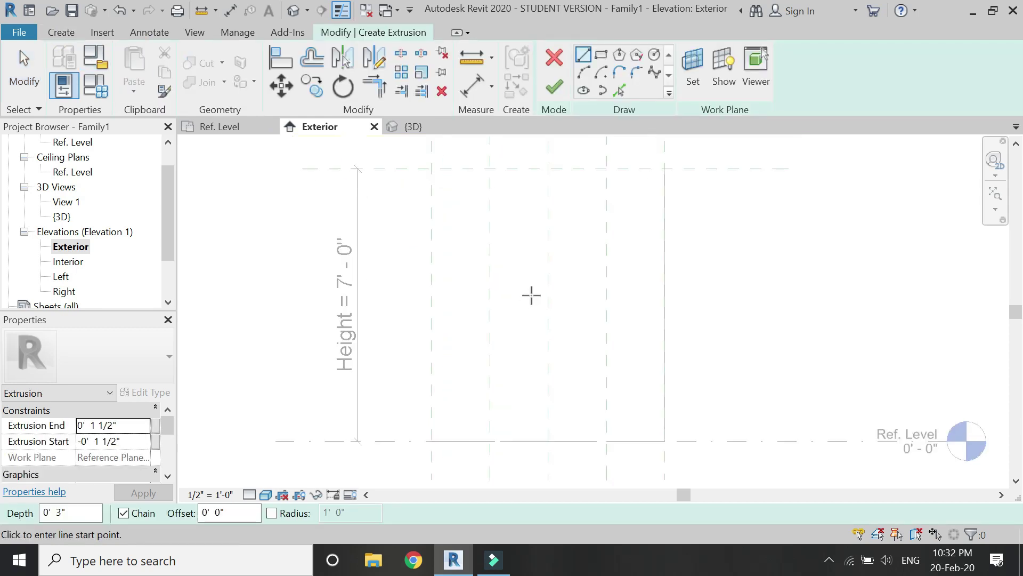
pyautogui.click(602, 56)
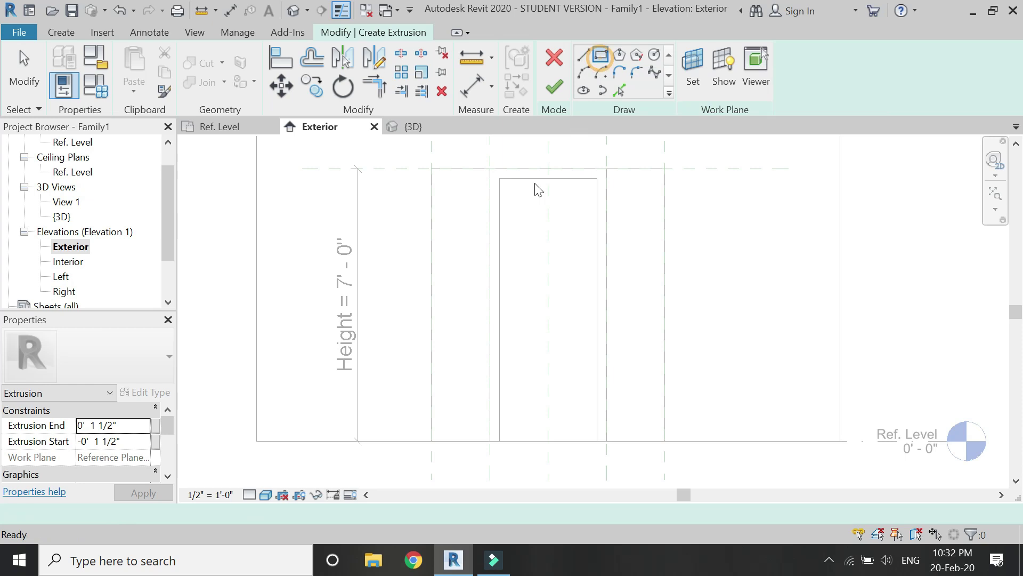
pyautogui.click(499, 178)
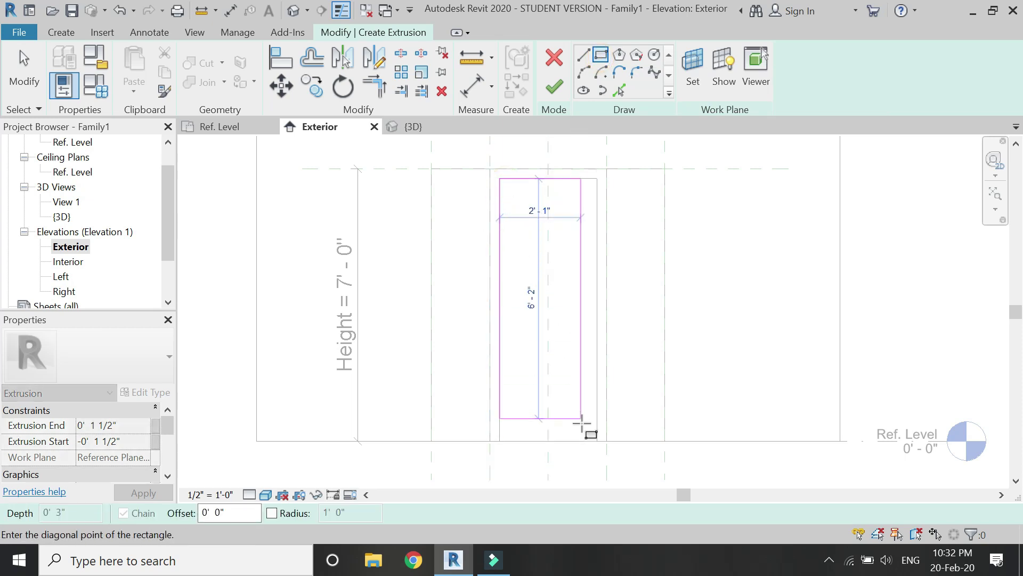
pyautogui.click(597, 440)
pyautogui.click(484, 326)
pyautogui.click(615, 291)
pyautogui.click(569, 457)
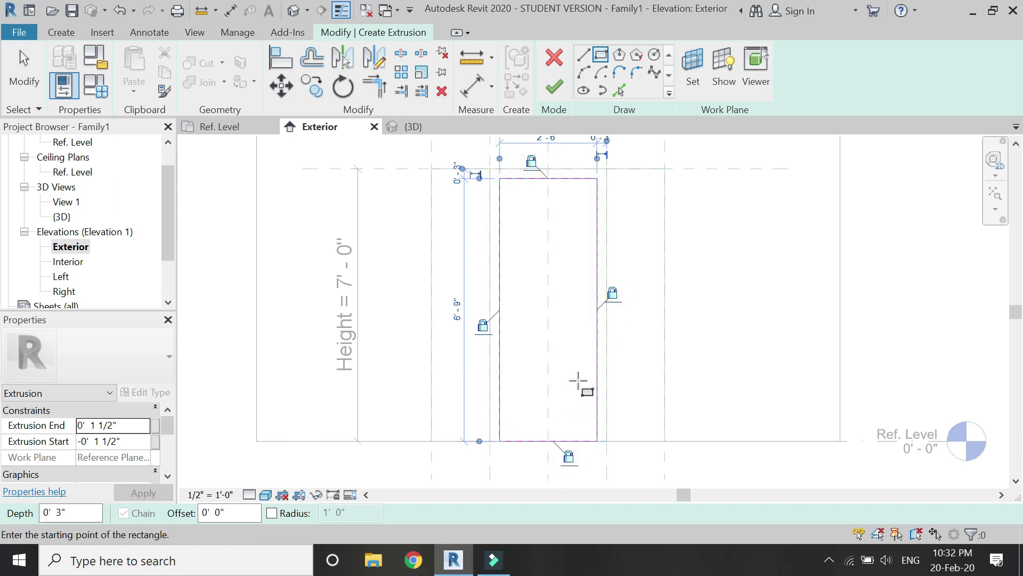
pyautogui.press('Escape')
pyautogui.press('Escape')
pyautogui.click(555, 88)
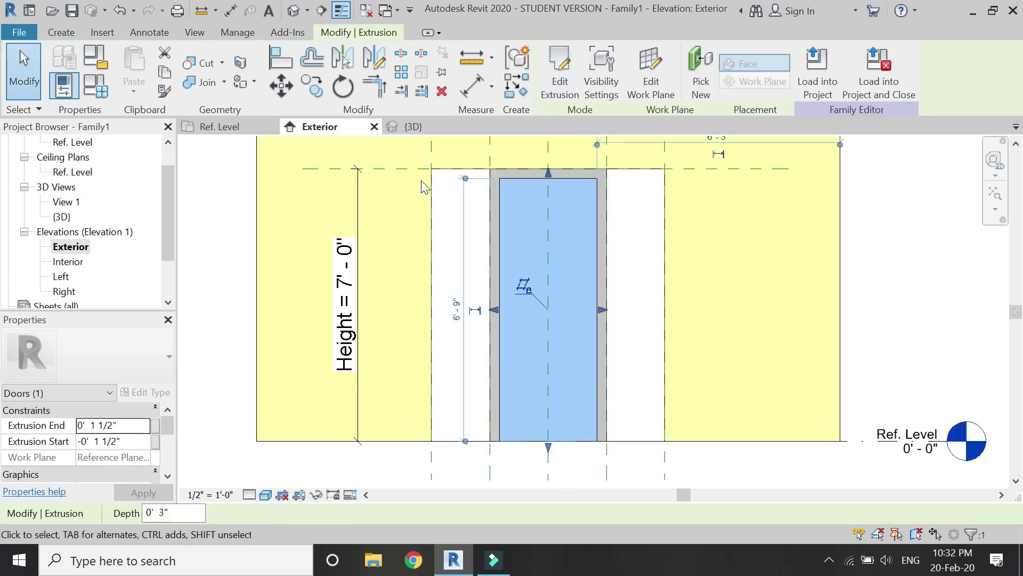
# Open the Ref. Level floor plan and switch it to a shaded visual style
pyautogui.click(411, 127)
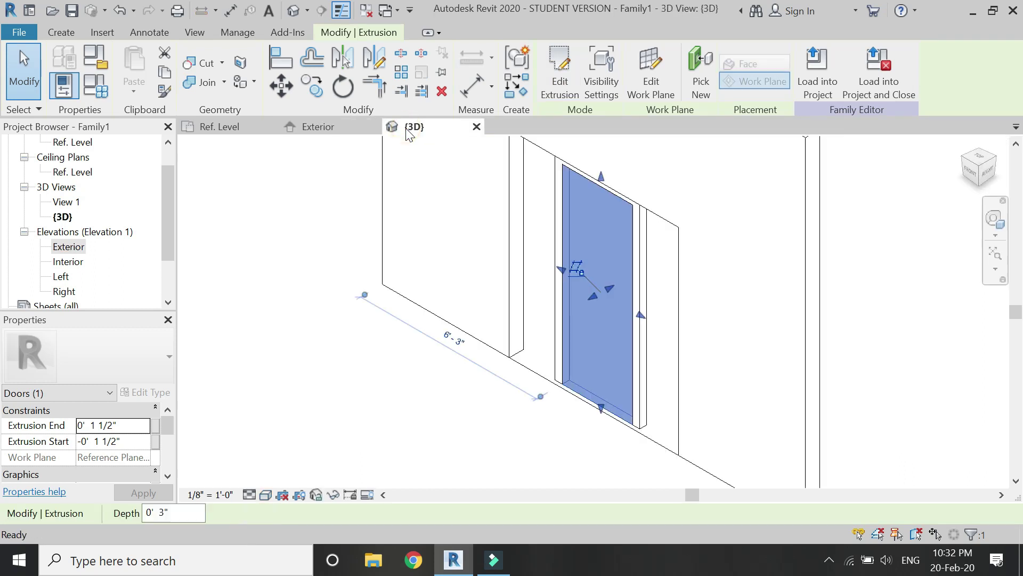
pyautogui.click(242, 133)
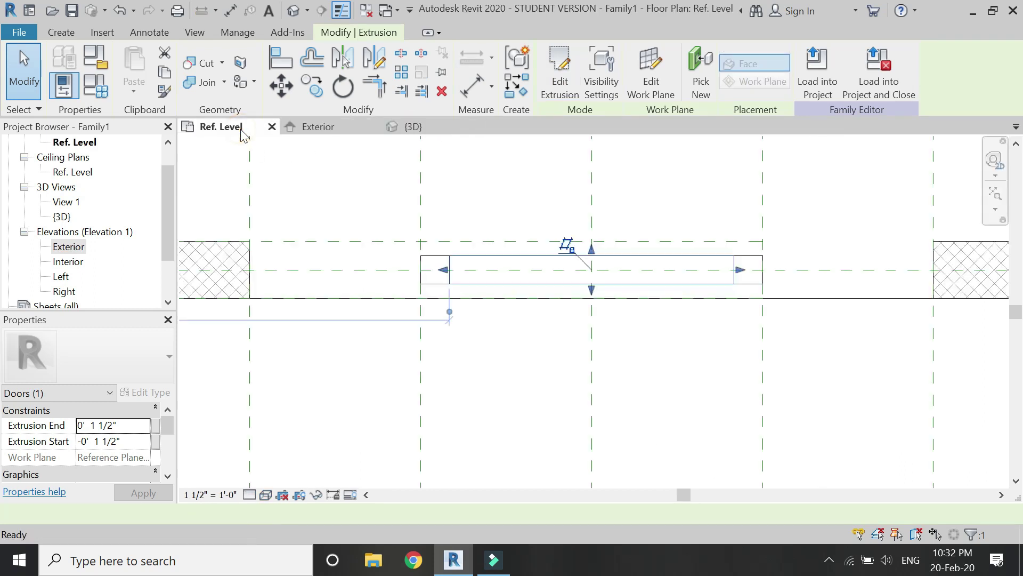
pyautogui.click(267, 495)
pyautogui.click(296, 427)
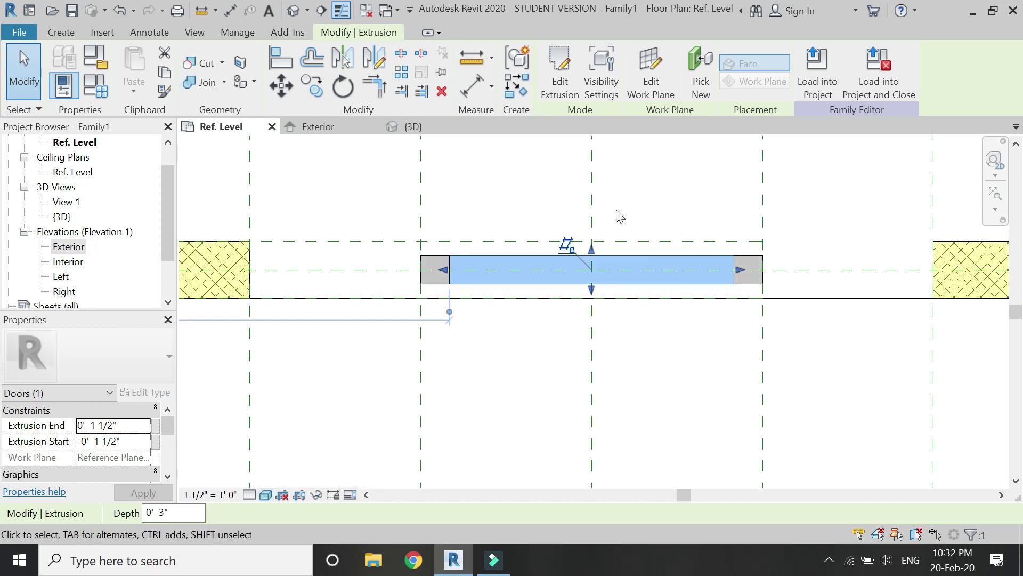
# Set the door panel's extrusion start to 0' 0 1/2"
pyautogui.scroll(3, 618, 216)
pyautogui.click(136, 440)
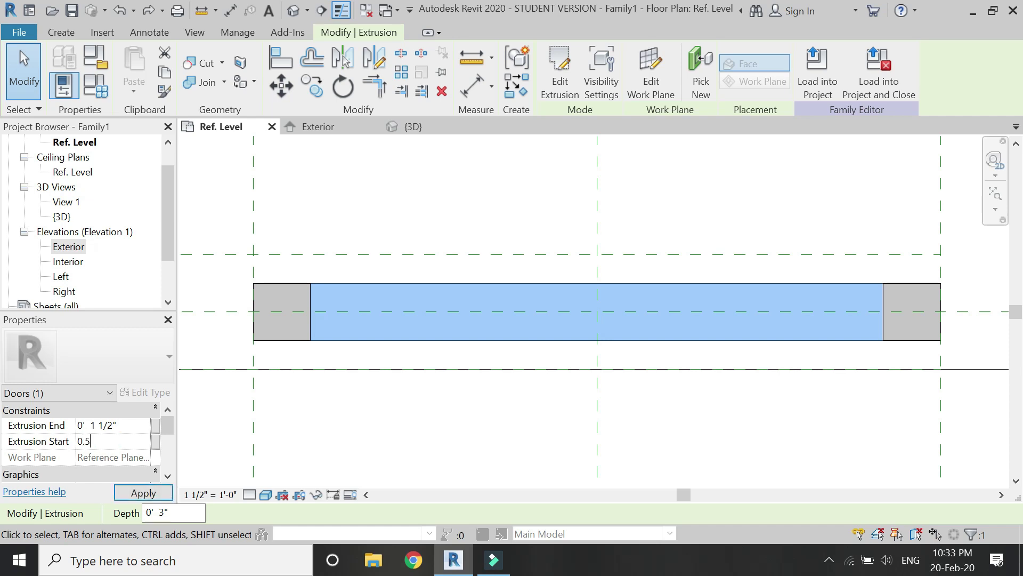
pyautogui.click(140, 493)
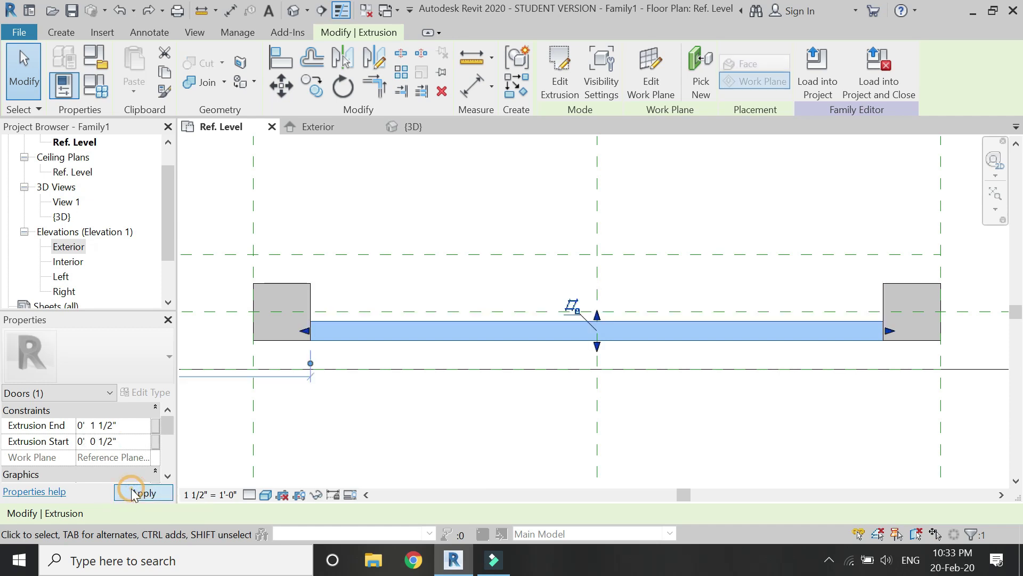
# Check the door panel's thickness with an aligned dimension without placing it
pyautogui.click(475, 95)
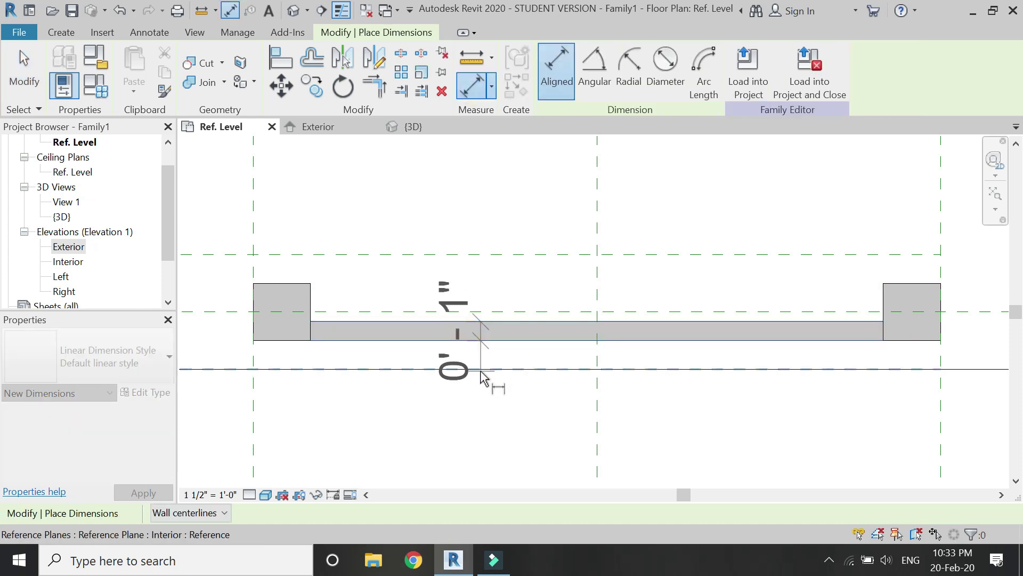
pyautogui.scroll(-2, 548, 365)
pyautogui.press('Escape')
pyautogui.scroll(-2, 405, 176)
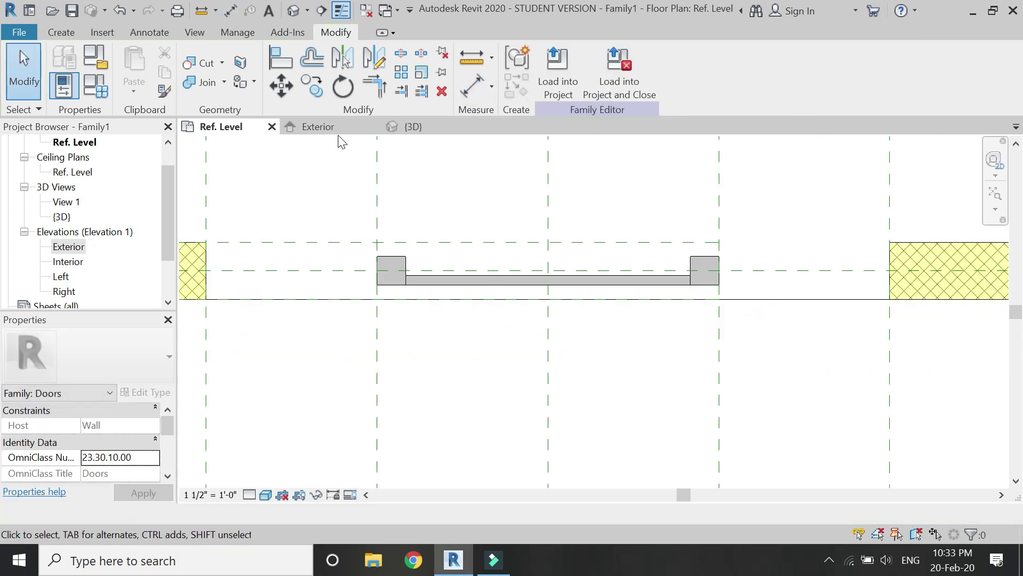
# In the Exterior elevation, associate the door panel's material with the existing wood family parameter
pyautogui.click(318, 127)
pyautogui.click(522, 443)
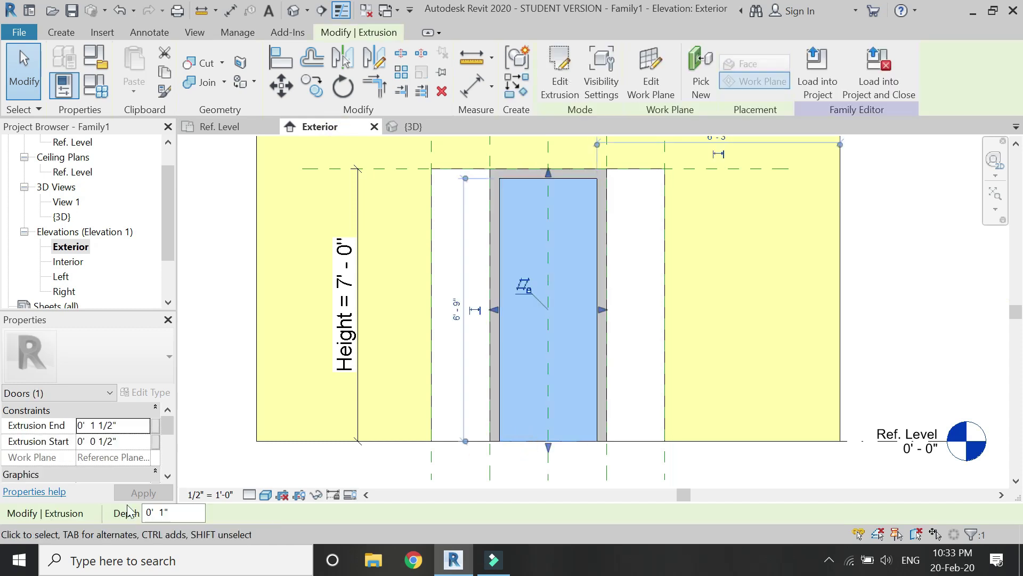
pyautogui.scroll(-2, 122, 458)
pyautogui.scroll(-2, 123, 458)
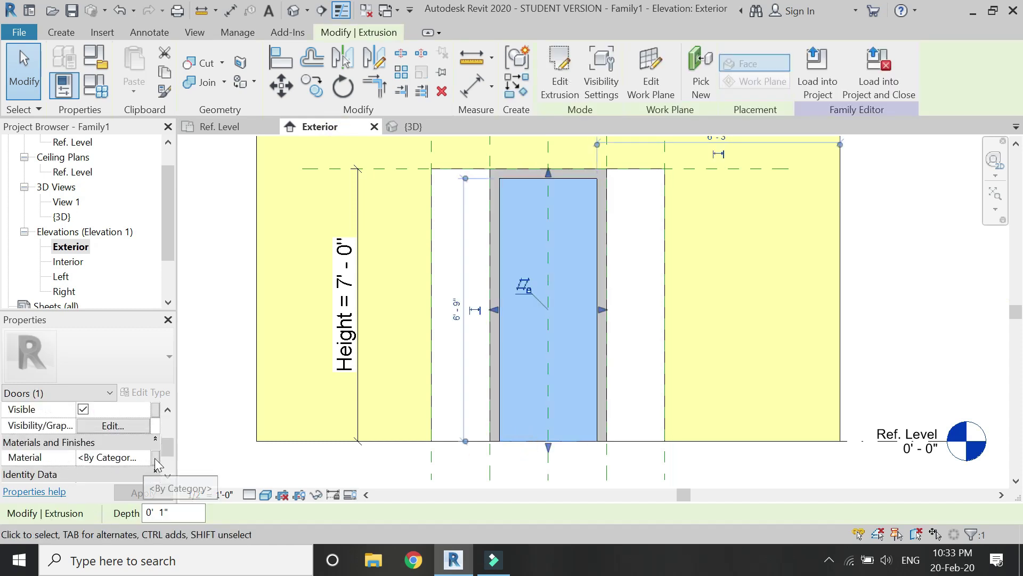
pyautogui.click(155, 458)
pyautogui.click(121, 225)
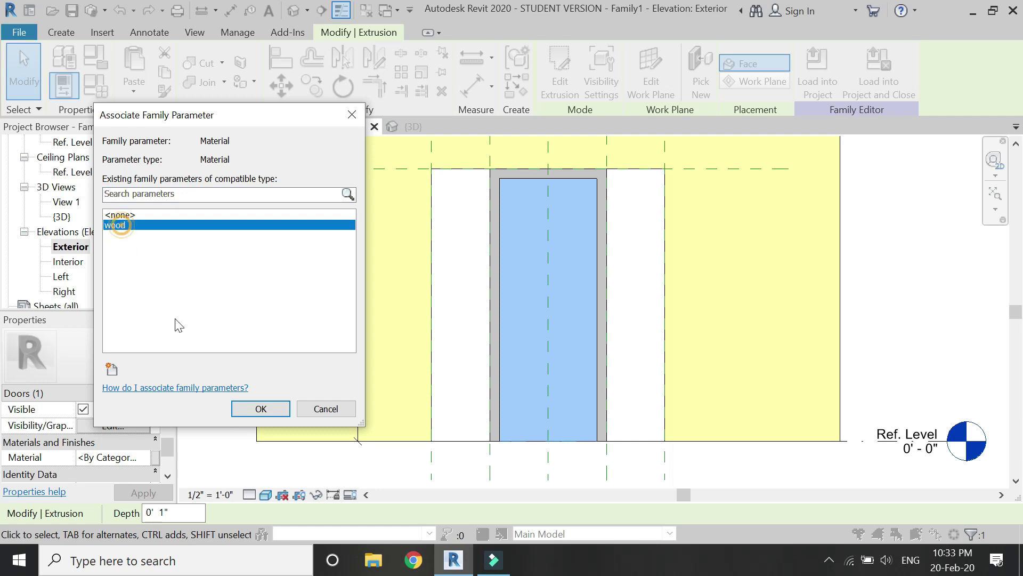
pyautogui.click(260, 409)
pyautogui.click(535, 472)
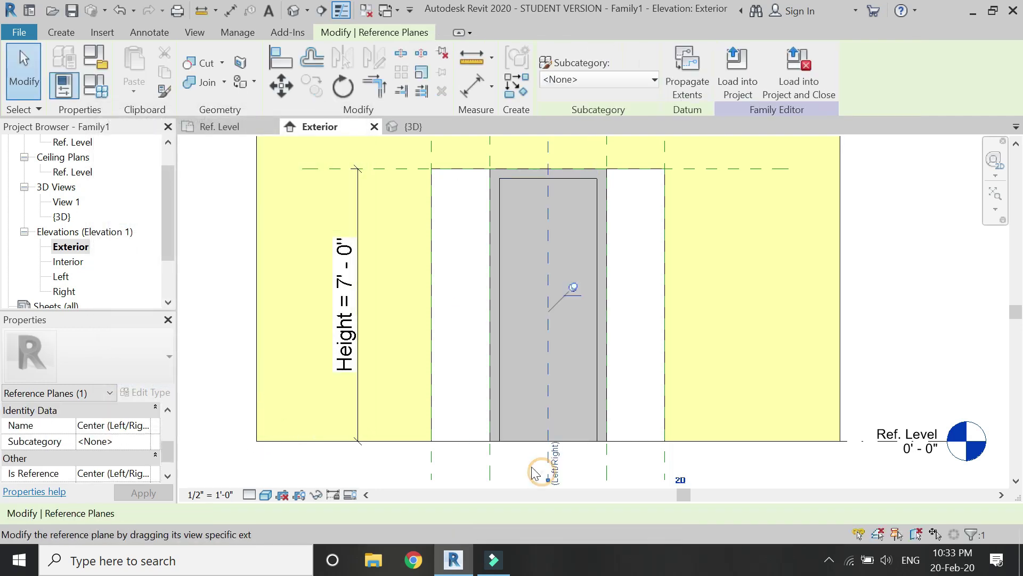
pyautogui.click(520, 458)
# Draw five horizontal reference planes across the door opening, spaced roughly evenly between the door head and the Ref. Level
pyautogui.scroll(-1, 557, 353)
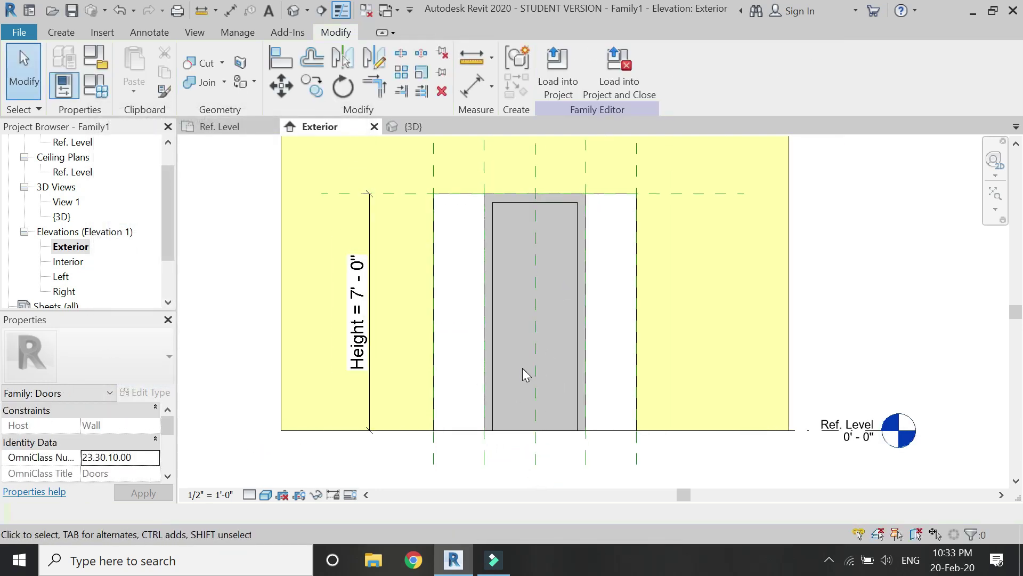
pyautogui.scroll(-2, 469, 298)
pyautogui.press('r')
pyautogui.press('p')
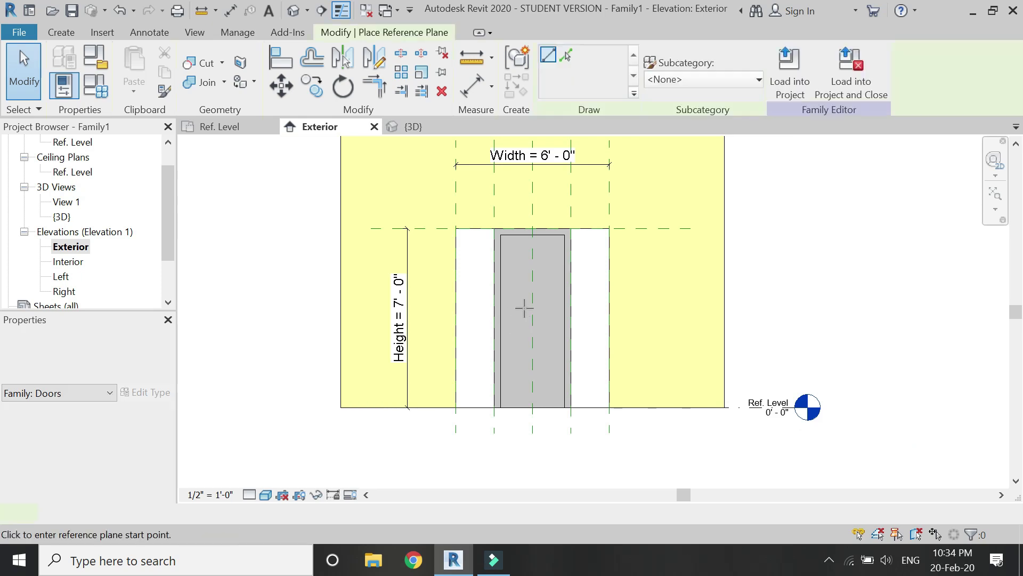
pyautogui.scroll(1, 521, 303)
pyautogui.click(691, 246)
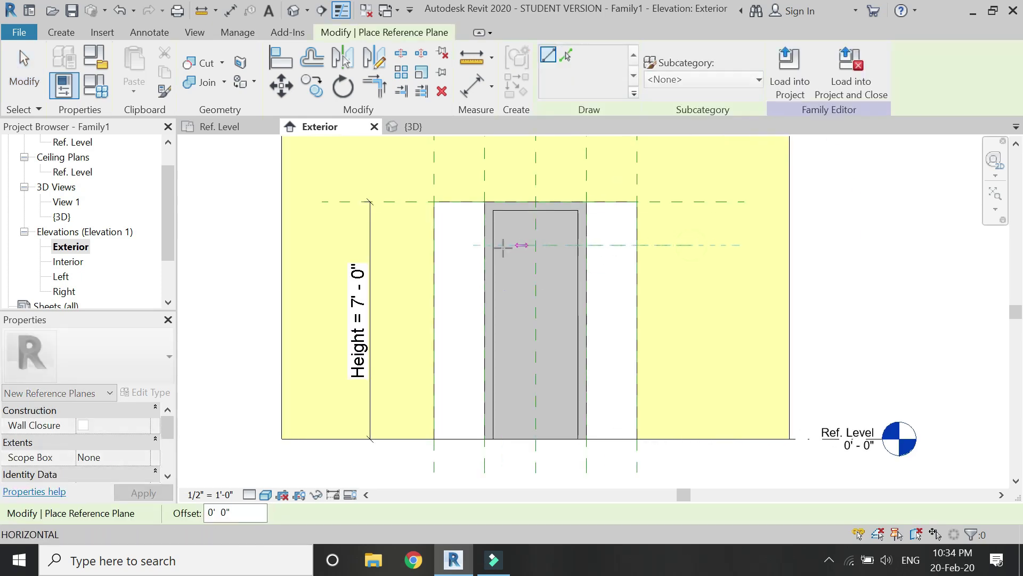
pyautogui.click(453, 246)
pyautogui.click(691, 281)
pyautogui.click(397, 282)
pyautogui.click(690, 318)
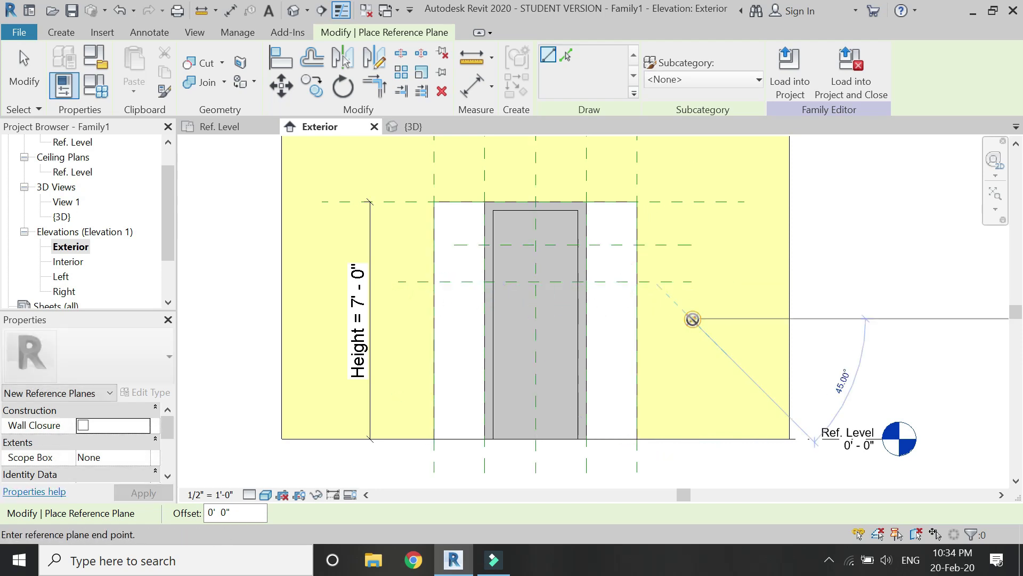
pyautogui.click(397, 318)
pyautogui.click(691, 357)
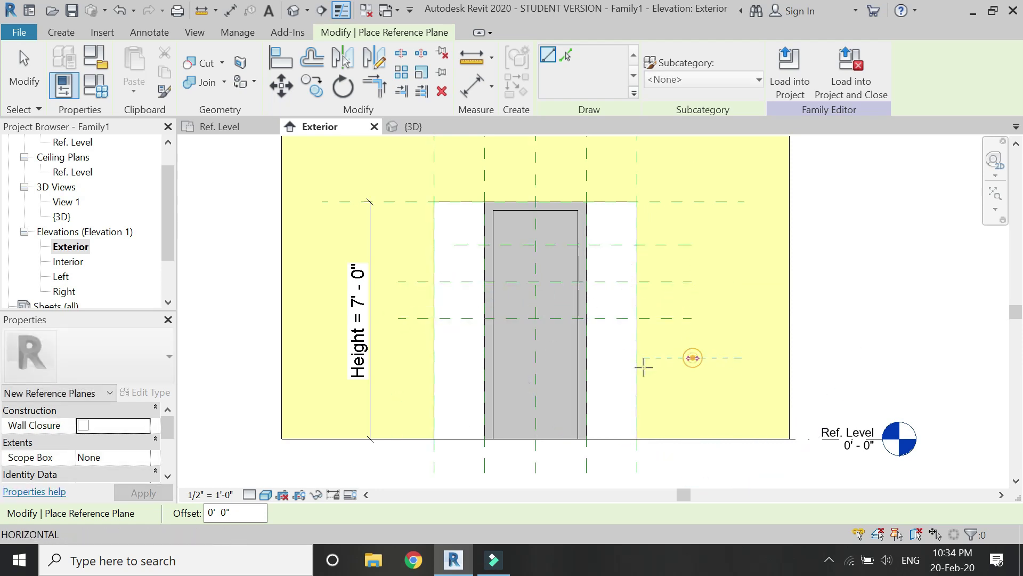
pyautogui.click(397, 357)
pyautogui.click(691, 399)
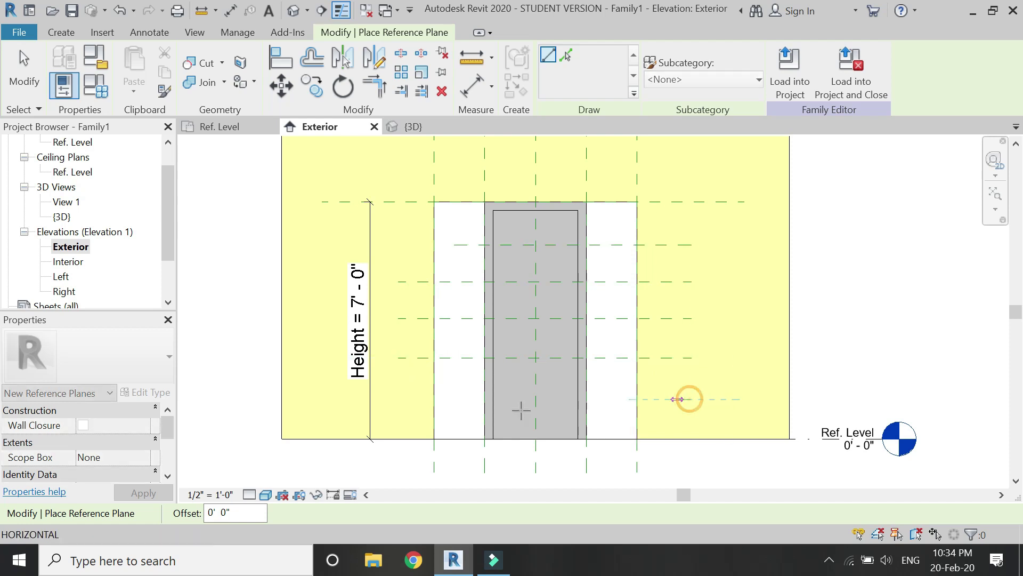
pyautogui.click(388, 399)
# Add a horizontal reference plane along the frame's inner top edge, and align and lock the door geometry to it
pyautogui.scroll(2, 560, 220)
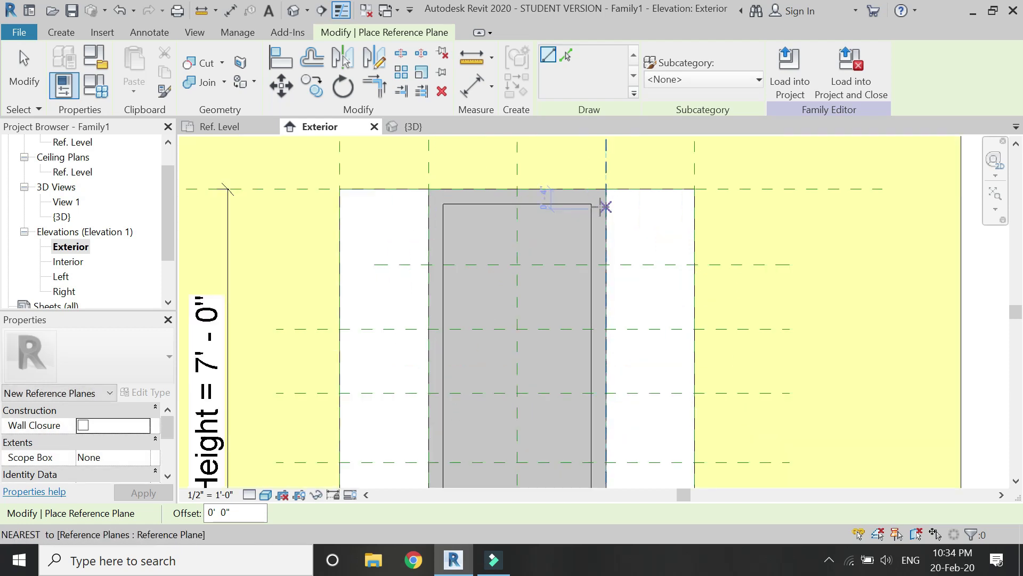
pyautogui.click(446, 204)
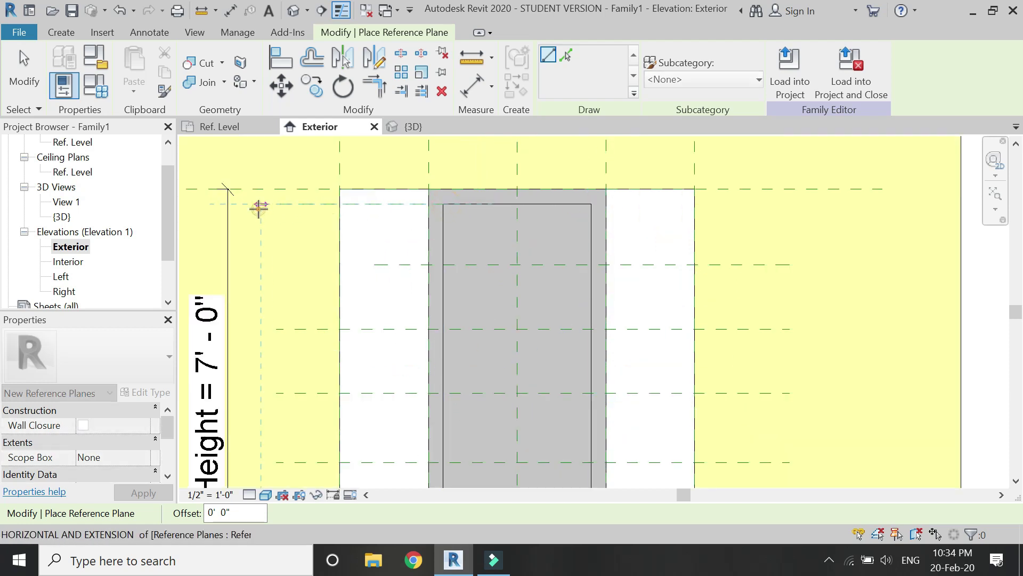
pyautogui.click(260, 203)
pyautogui.click(281, 58)
pyautogui.scroll(1, 373, 206)
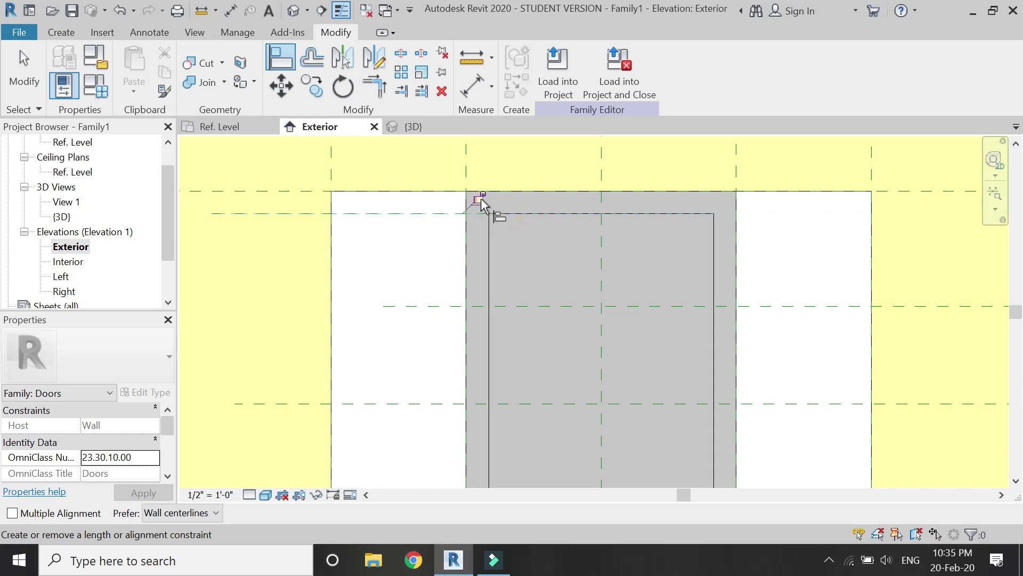
pyautogui.click(433, 213)
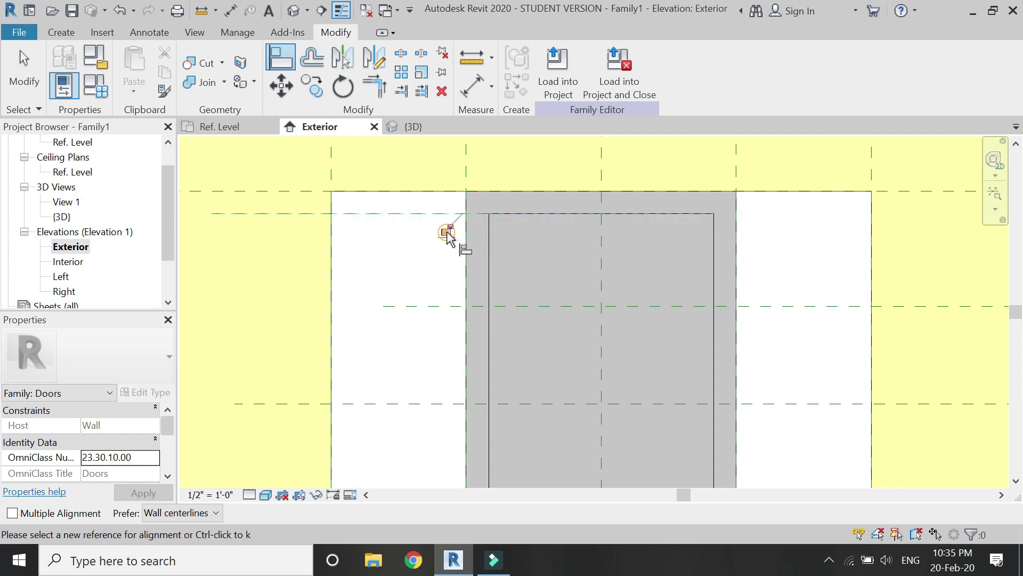
# Add and lock an aligned dimension between the door head plane and the reference plane at the frame's inner top edge
pyautogui.click(466, 90)
pyautogui.click(279, 191)
pyautogui.click(283, 213)
pyautogui.scroll(-1, 449, 235)
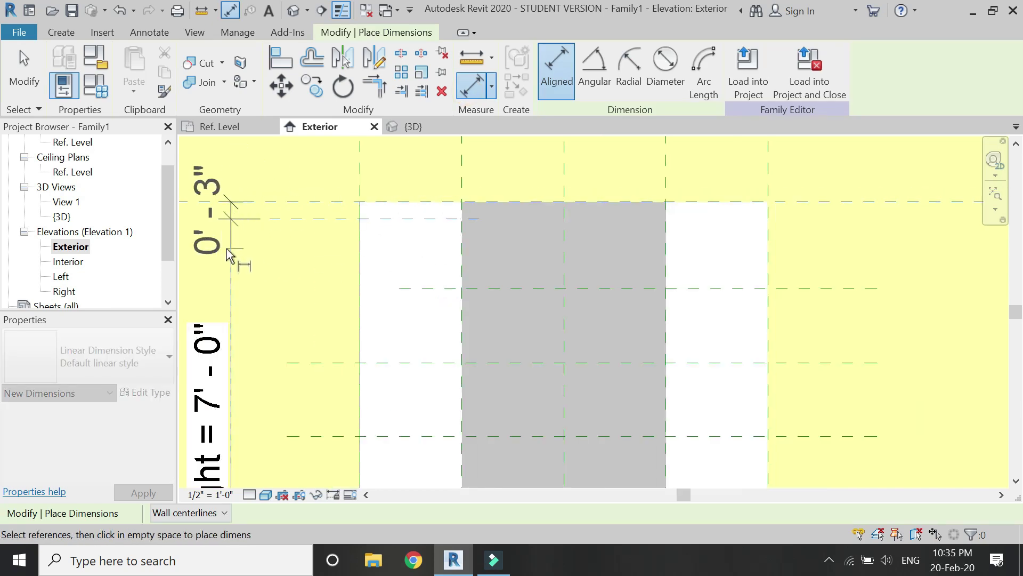
pyautogui.click(212, 252)
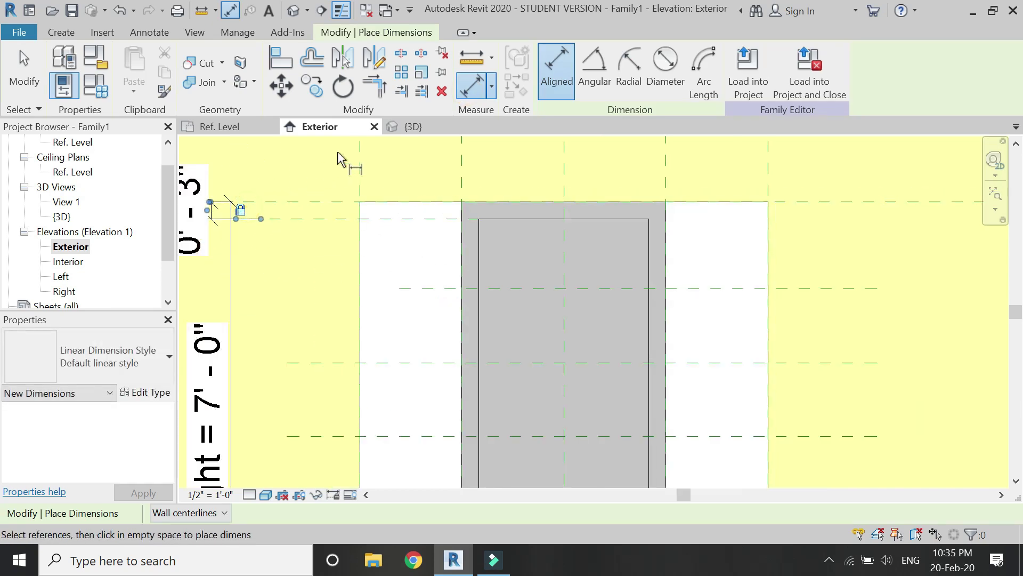
pyautogui.scroll(-2, 341, 239)
pyautogui.press('Escape')
pyautogui.press('Escape')
# Dimension from the frame's inner top plane through the five horizontal reference planes to Ref. Level and set the spacing equal (EQ)
pyautogui.scroll(1, 426, 283)
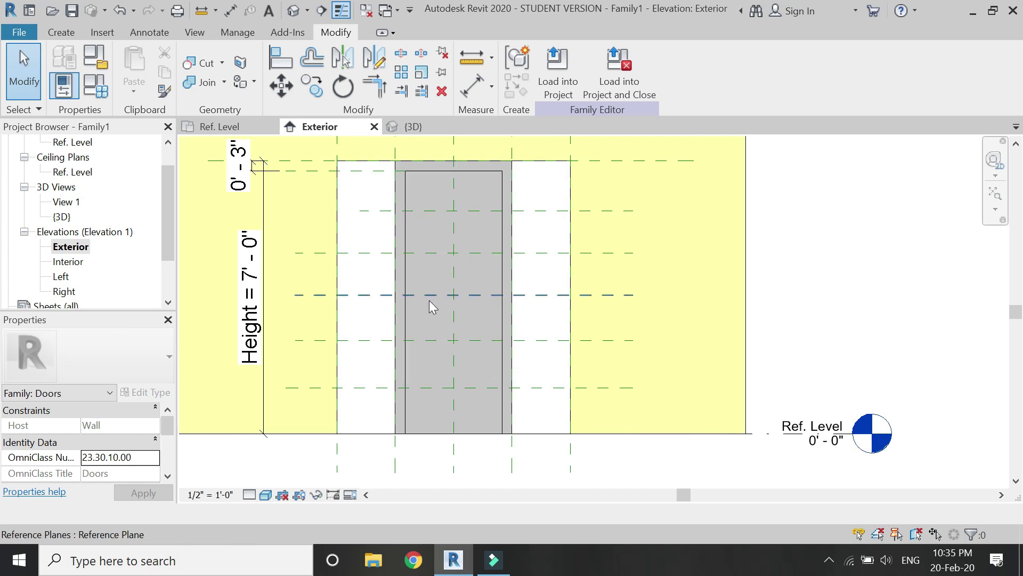
pyautogui.click(476, 85)
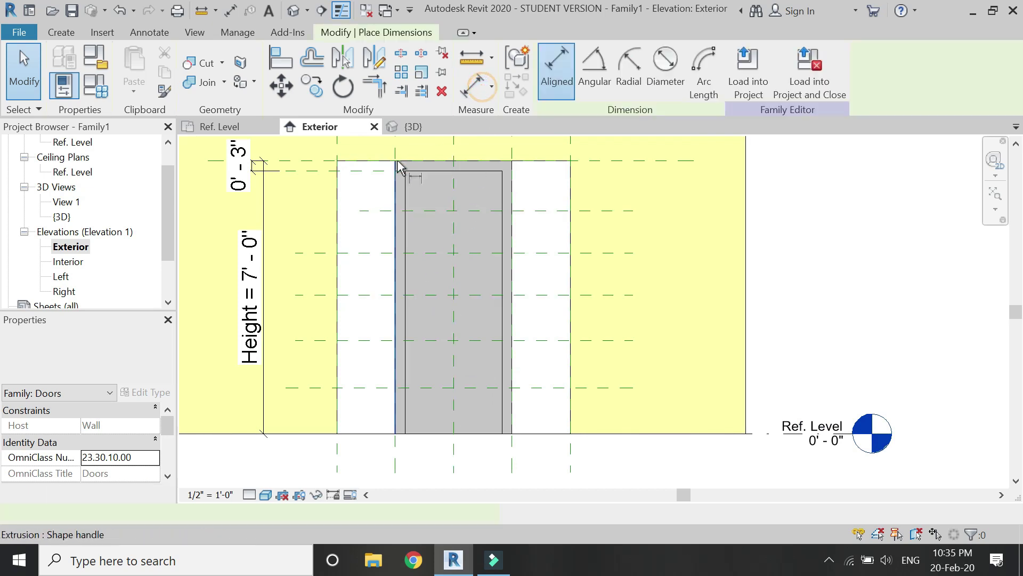
pyautogui.click(364, 210)
pyautogui.click(364, 252)
pyautogui.click(365, 295)
pyautogui.click(365, 339)
pyautogui.click(365, 387)
pyautogui.click(353, 434)
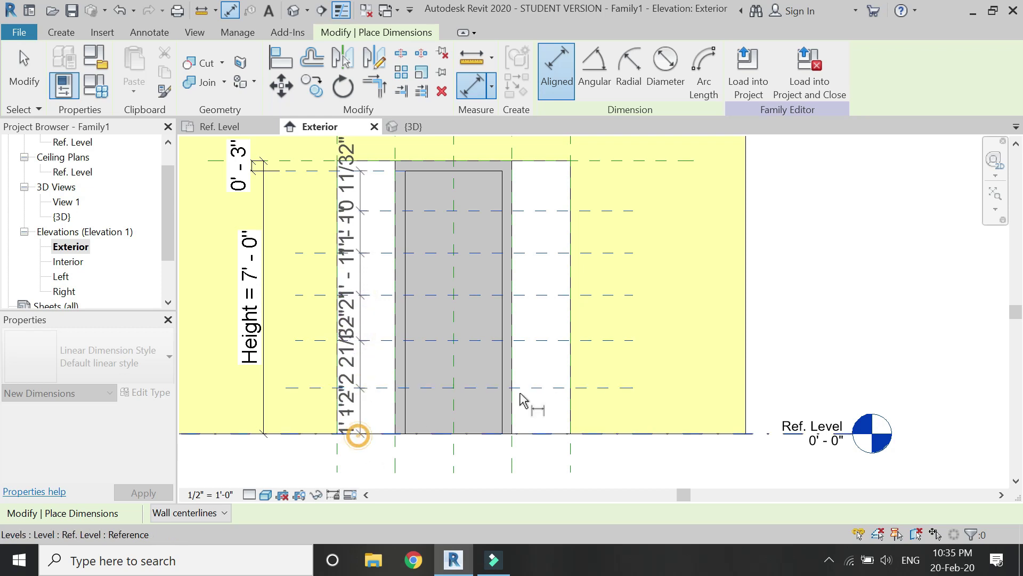
pyautogui.scroll(-2, 507, 344)
pyautogui.click(254, 329)
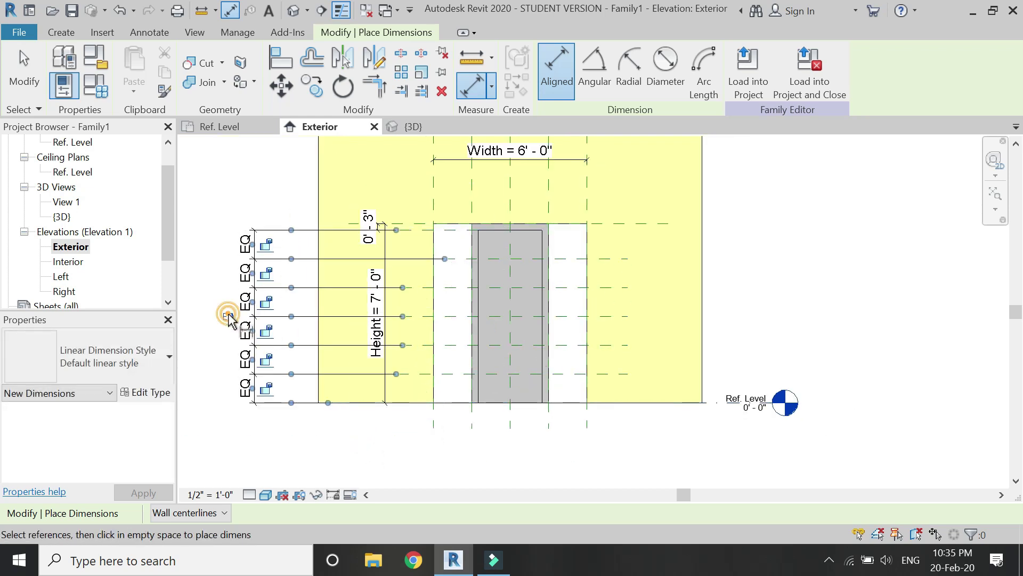
pyautogui.scroll(1, 572, 351)
pyautogui.scroll(3, 571, 349)
pyautogui.press('Escape')
# Create a rectangular void extrusion in the door panel's uppermost bay, sketched with a -0' 0 1/2" offset inside the bay's edges
pyautogui.scroll(-2, 585, 355)
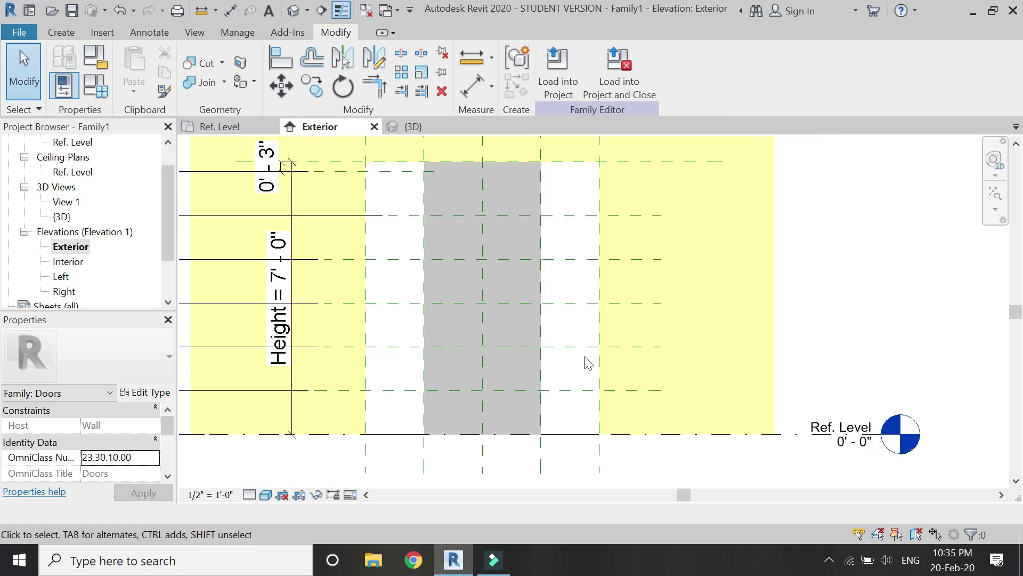
pyautogui.scroll(1, 443, 194)
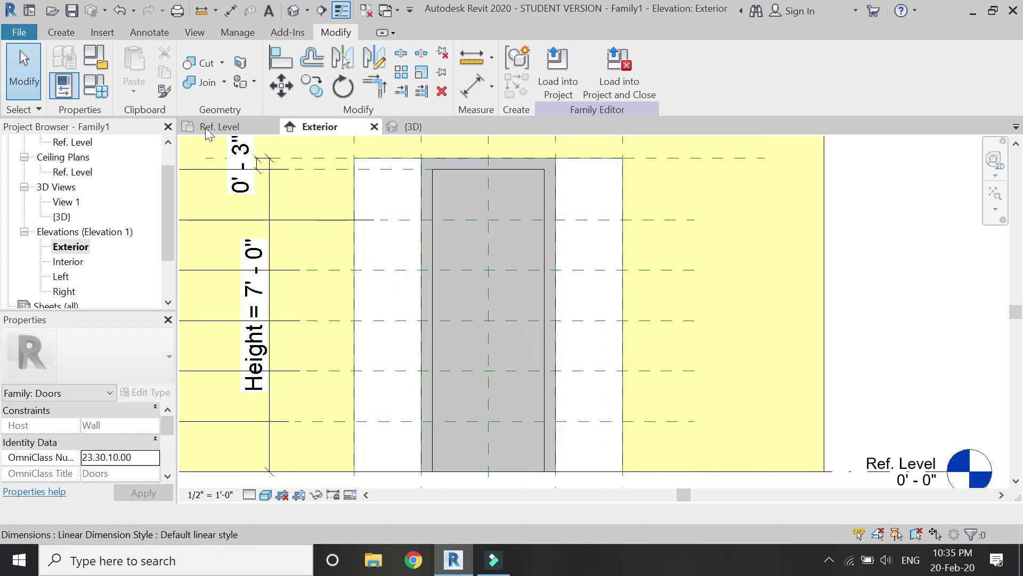
pyautogui.click(61, 32)
pyautogui.click(209, 91)
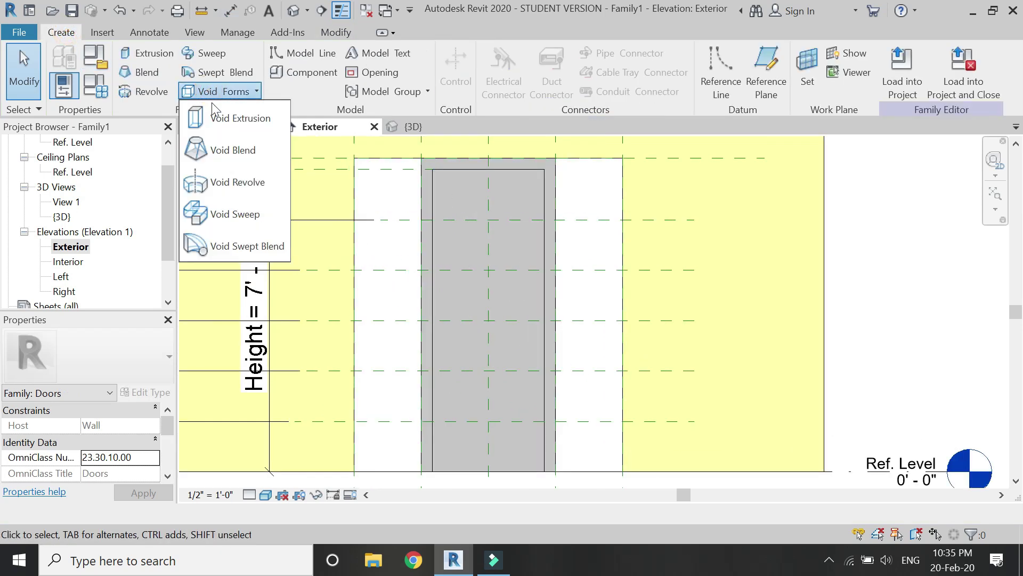
pyautogui.click(224, 178)
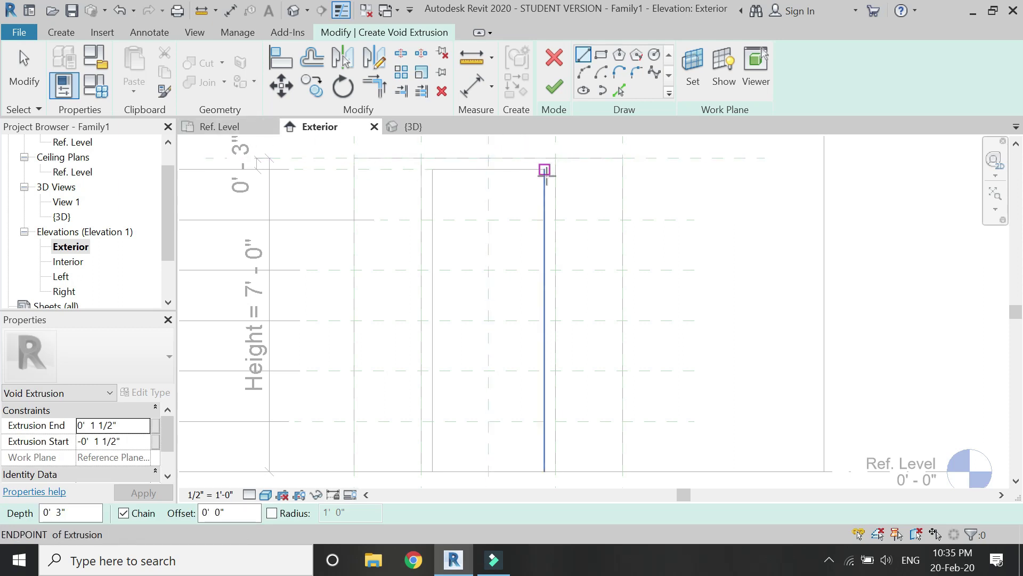
pyautogui.click(602, 55)
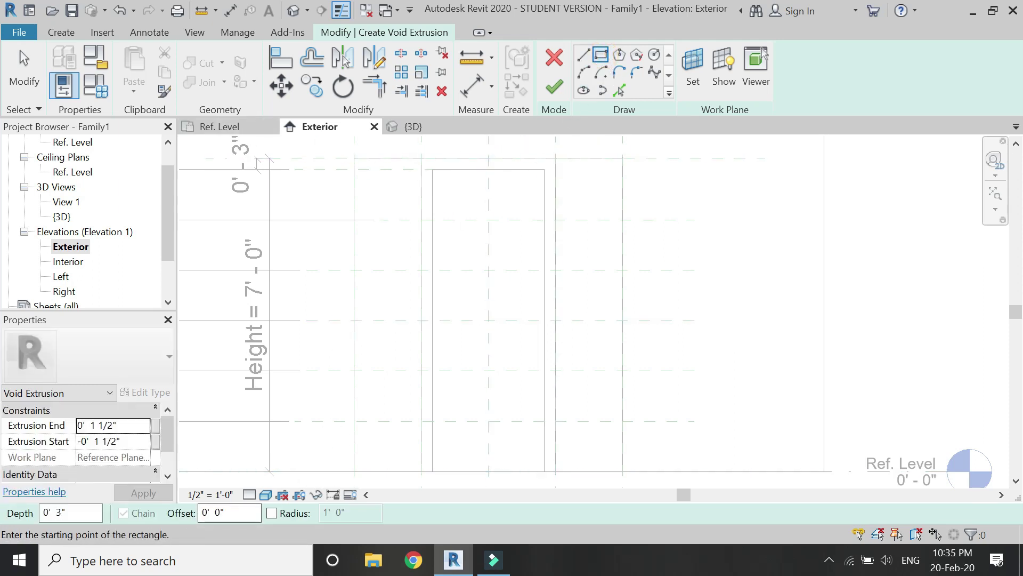
pyautogui.write('-')
pyautogui.scroll(3, 450, 170)
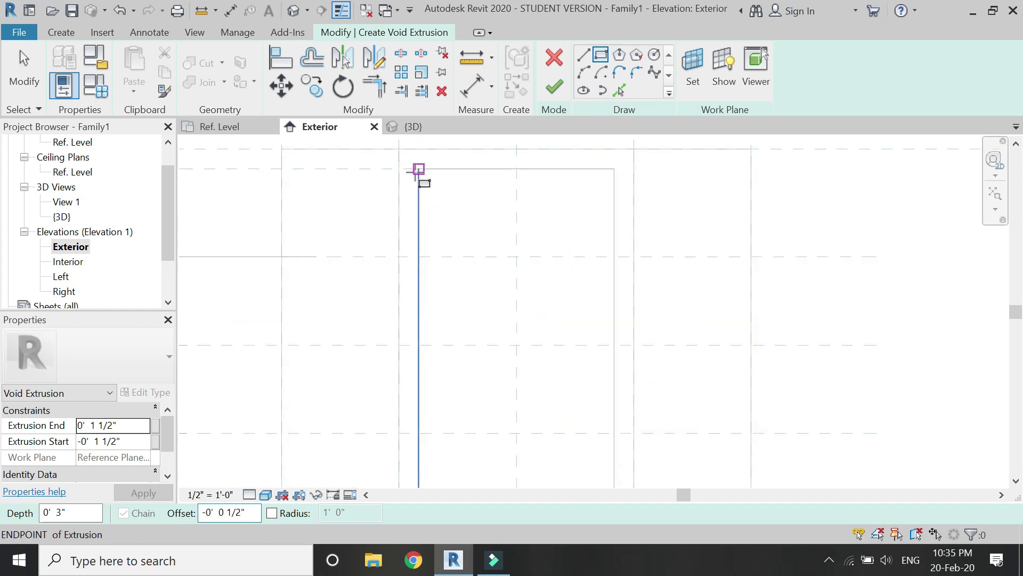
pyautogui.click(421, 171)
pyautogui.click(613, 254)
pyautogui.press('Escape')
pyautogui.click(558, 89)
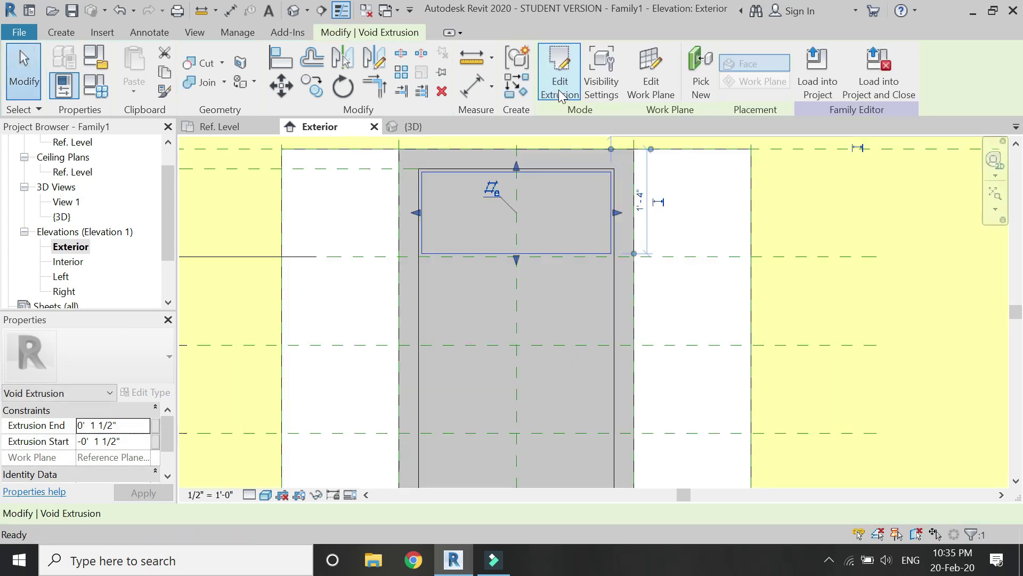
# In the Ref. Level plan, reduce the void's depth to 1" so that it spans only the door panel's thickness
pyautogui.click(405, 127)
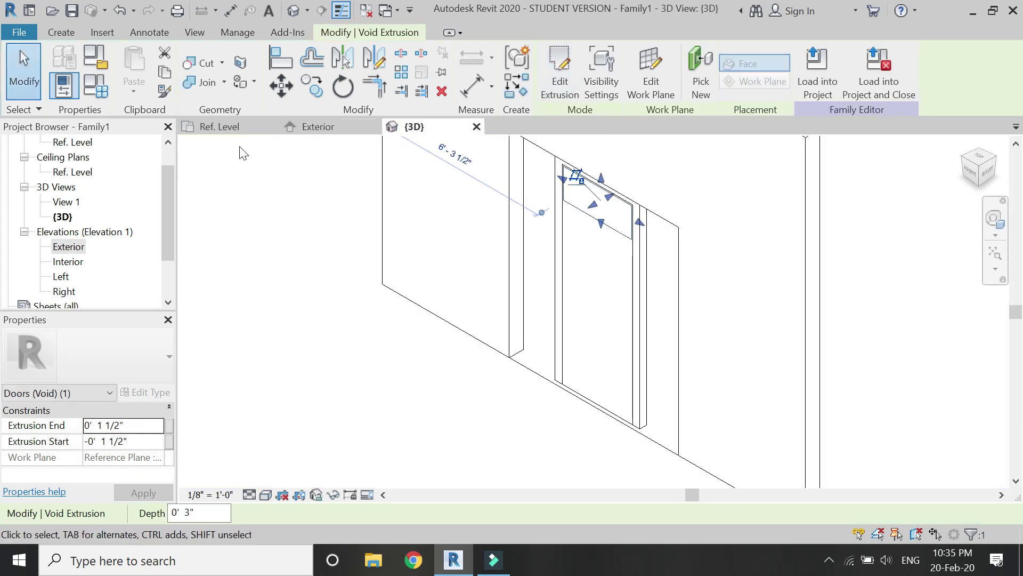
pyautogui.click(219, 127)
pyautogui.scroll(2, 497, 250)
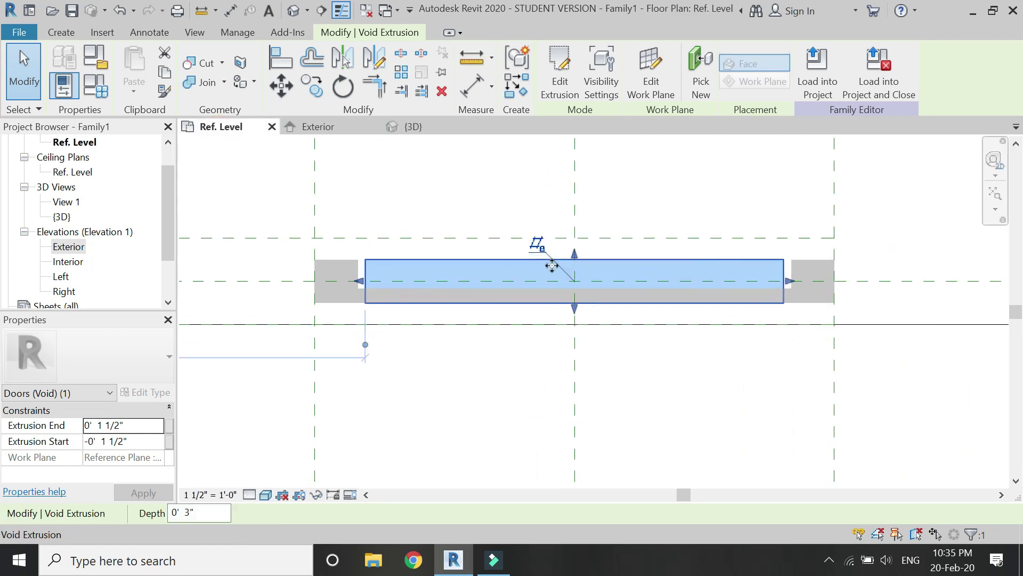
pyautogui.moveTo(576, 258); pyautogui.dragTo(584, 277)
pyautogui.scroll(-1, 613, 260)
pyautogui.click(475, 311)
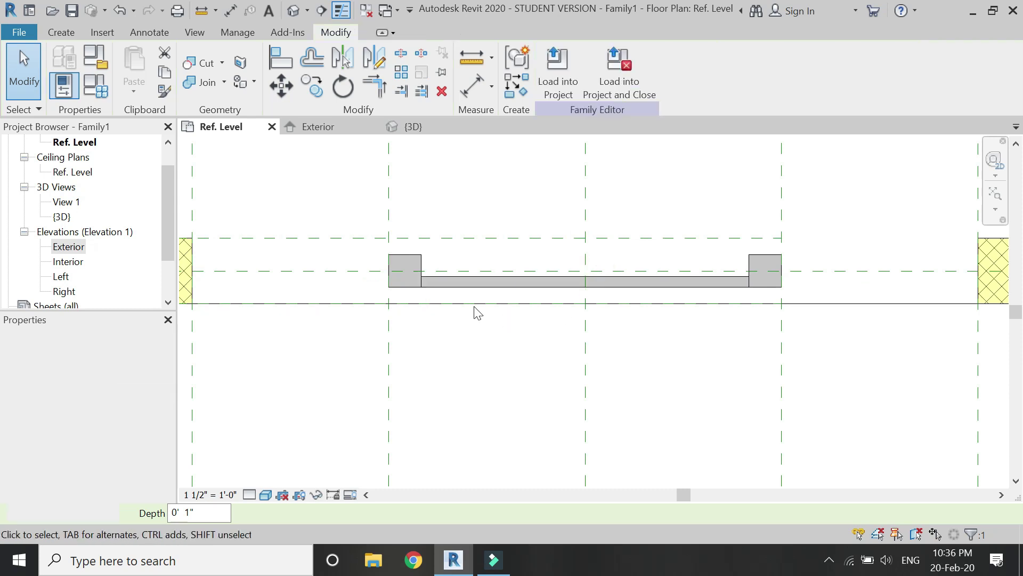
# In the Exterior elevation, create a solid rectangular extrusion of 2' 5" by 1' 0 1/2" filling the opening cut by the void
pyautogui.click(330, 133)
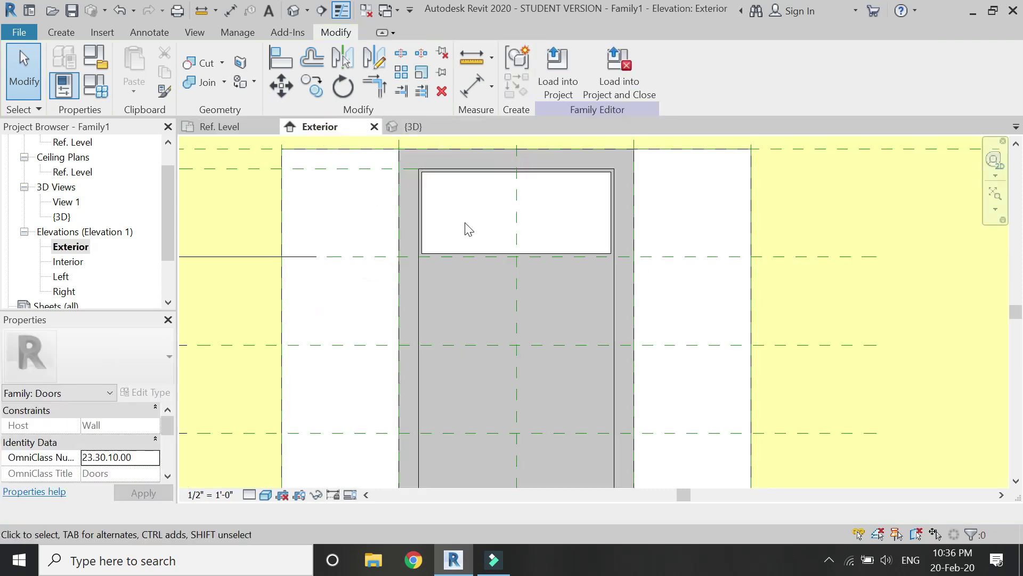
pyautogui.scroll(-2, 478, 235)
pyautogui.scroll(1, 482, 209)
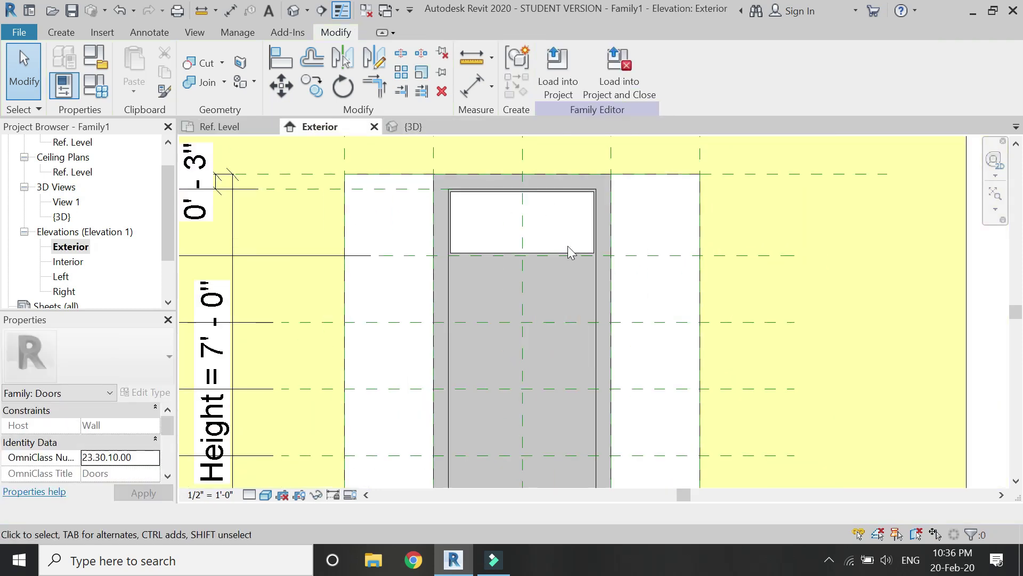
pyautogui.click(71, 34)
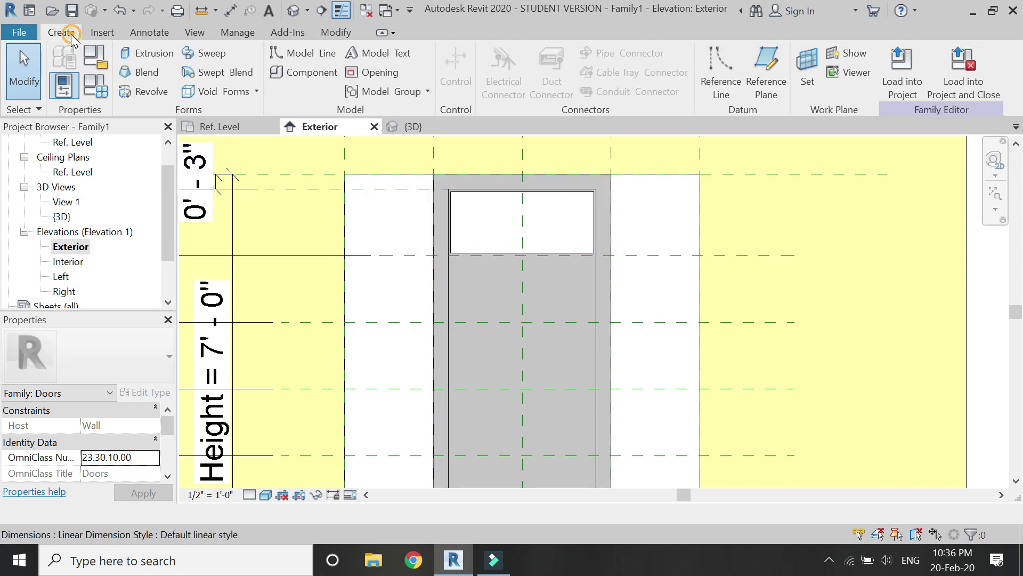
pyautogui.click(145, 52)
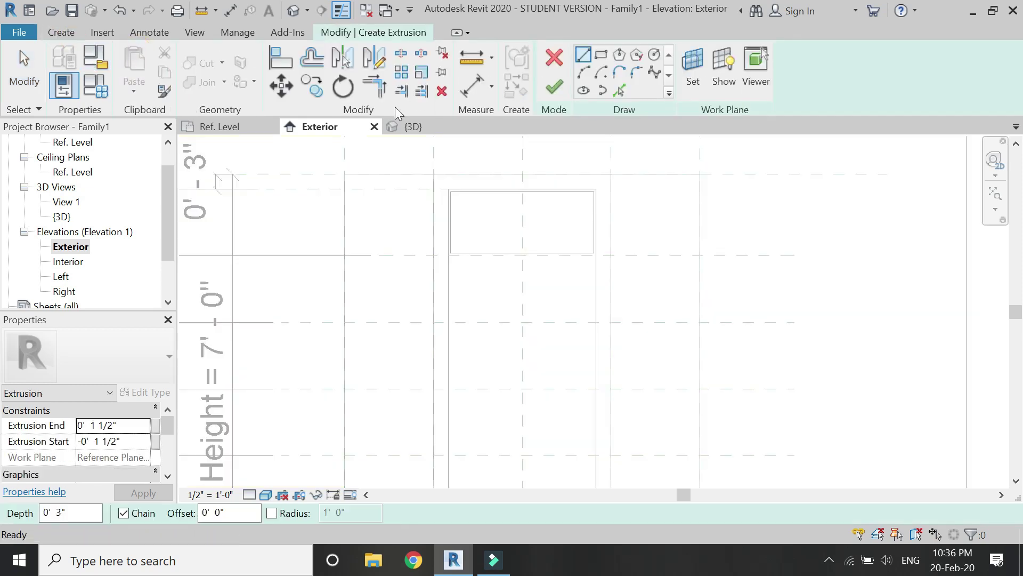
pyautogui.click(605, 55)
pyautogui.scroll(2, 455, 193)
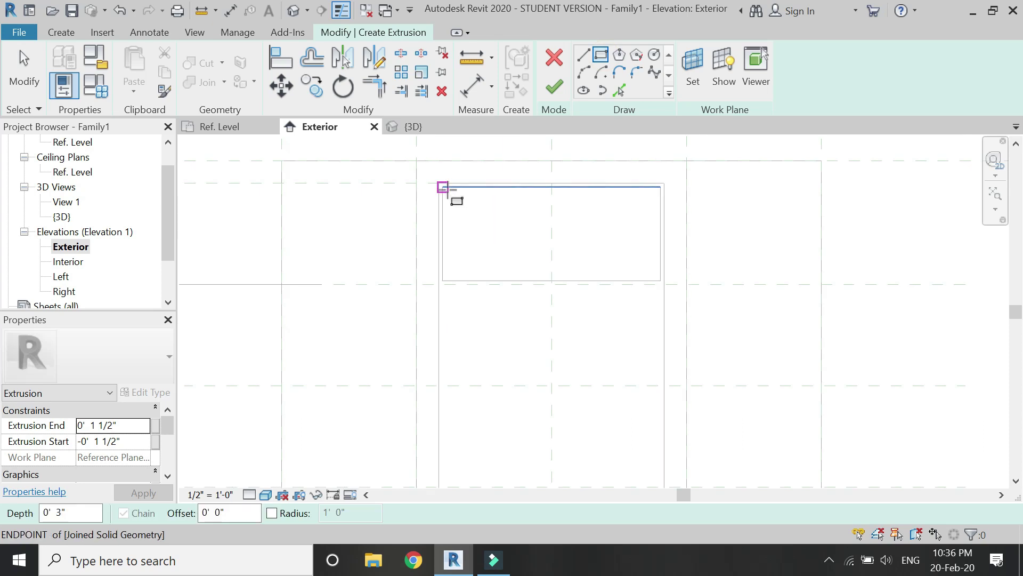
pyautogui.click(442, 187)
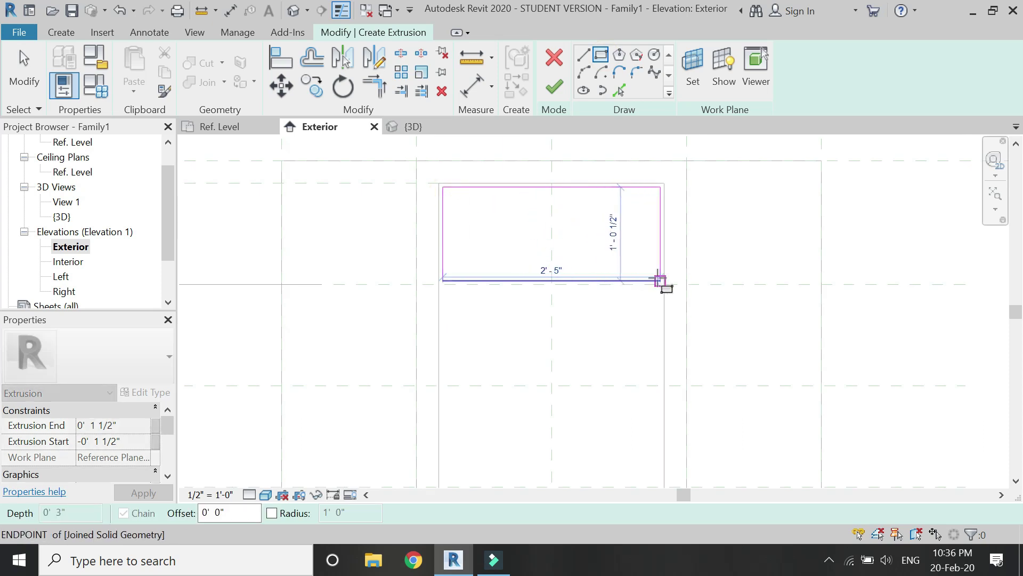
pyautogui.click(659, 278)
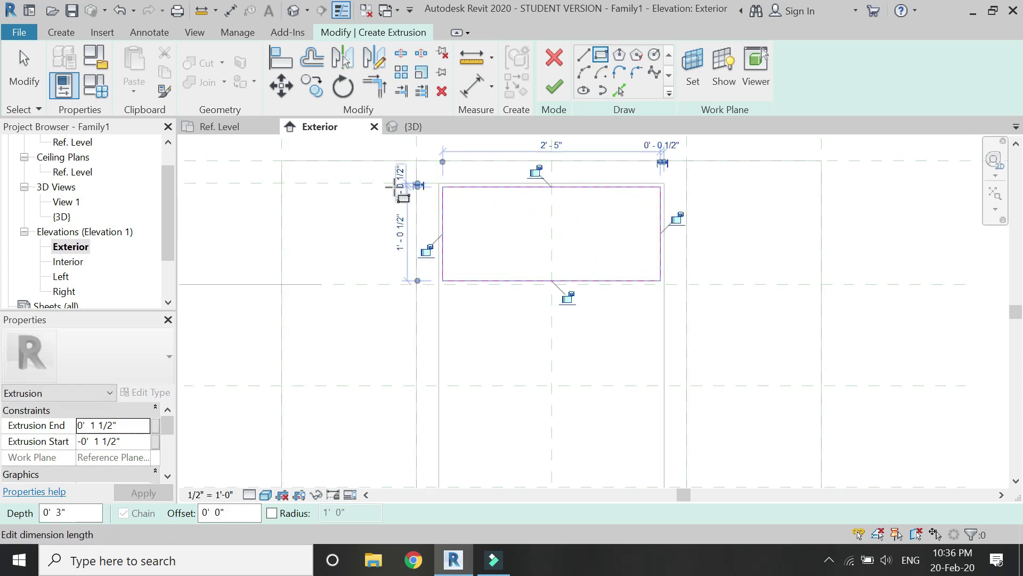
pyautogui.click(250, 132)
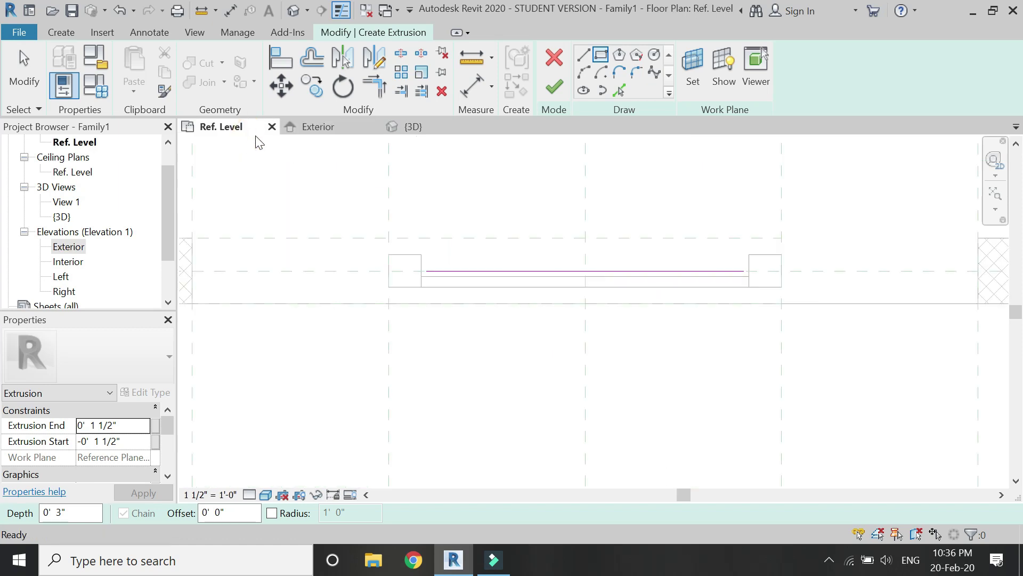
pyautogui.click(556, 88)
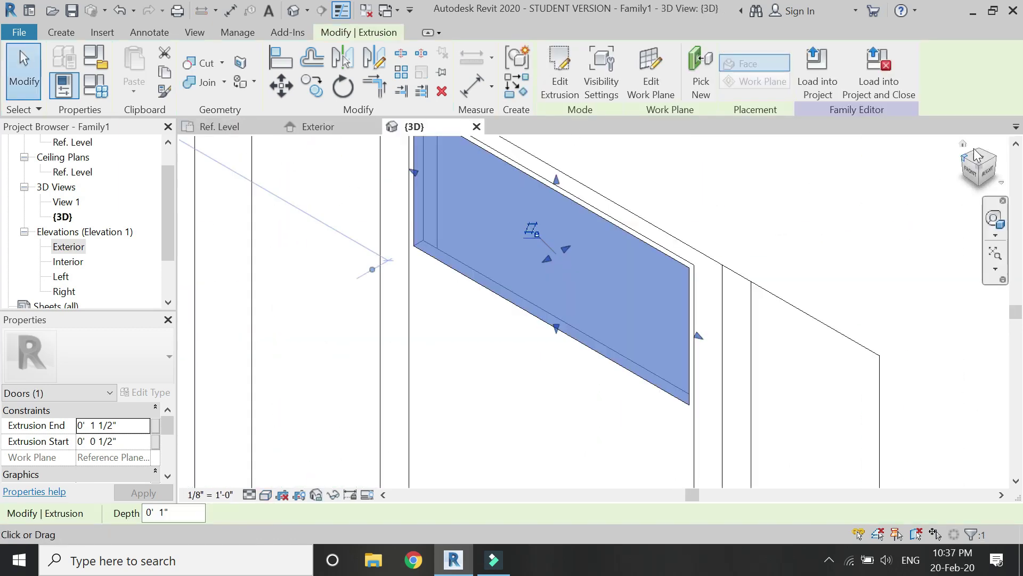
# In a wireframe top view of the 3D model, thin the infill panel from both faces to a depth of about 0' 0 69/256"
pyautogui.click(974, 149)
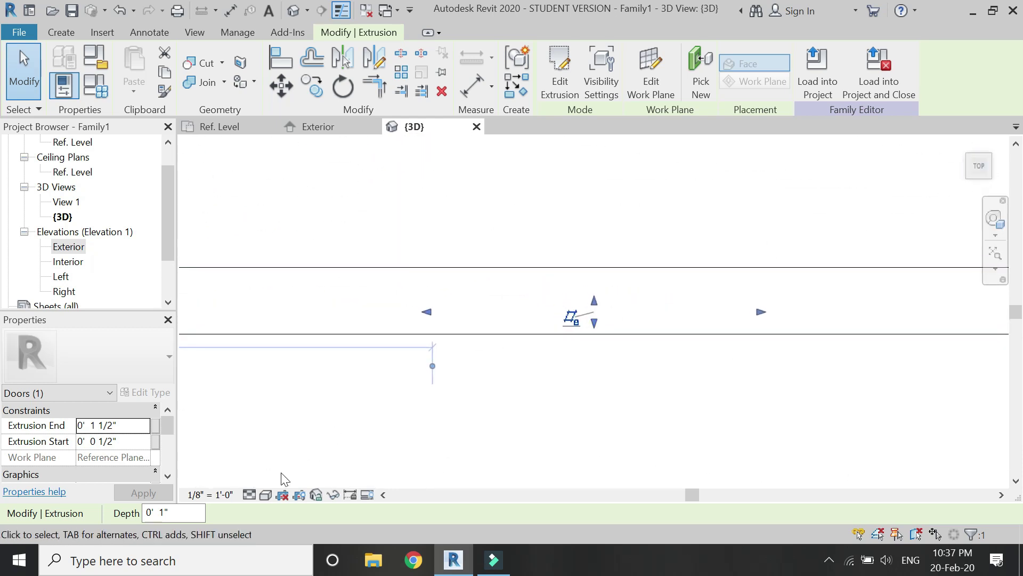
pyautogui.click(265, 495)
pyautogui.click(286, 398)
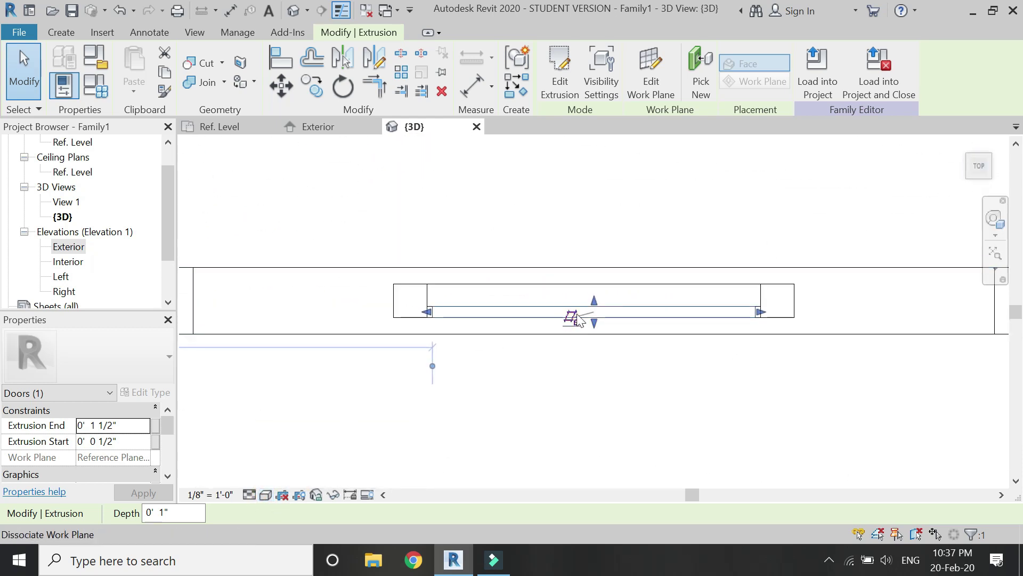
pyautogui.scroll(2, 588, 301)
pyautogui.scroll(1, 588, 302)
pyautogui.moveTo(606, 322); pyautogui.dragTo(607, 347)
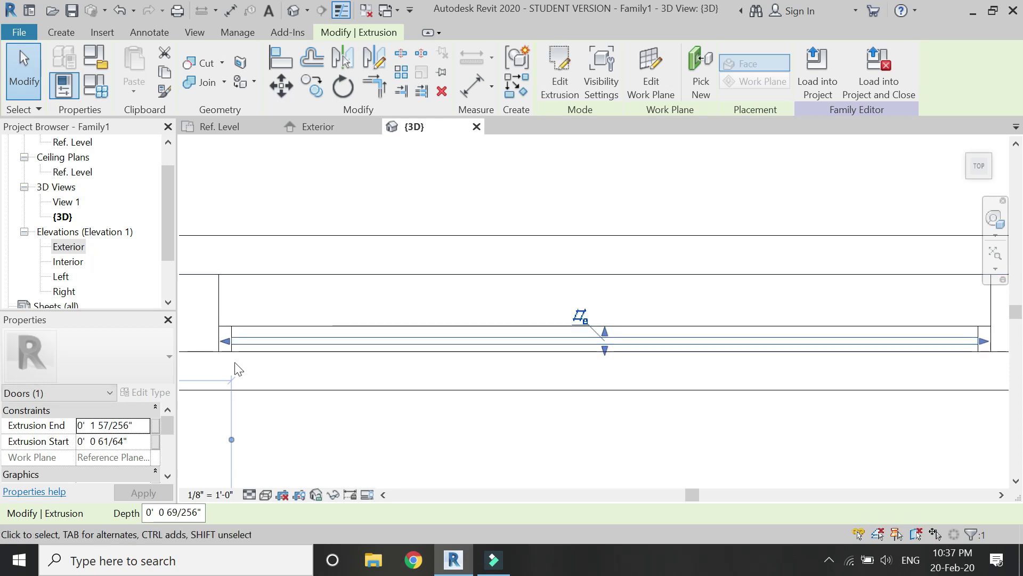
pyautogui.click(141, 431)
pyautogui.moveTo(142, 427); pyautogui.dragTo(1, 428)
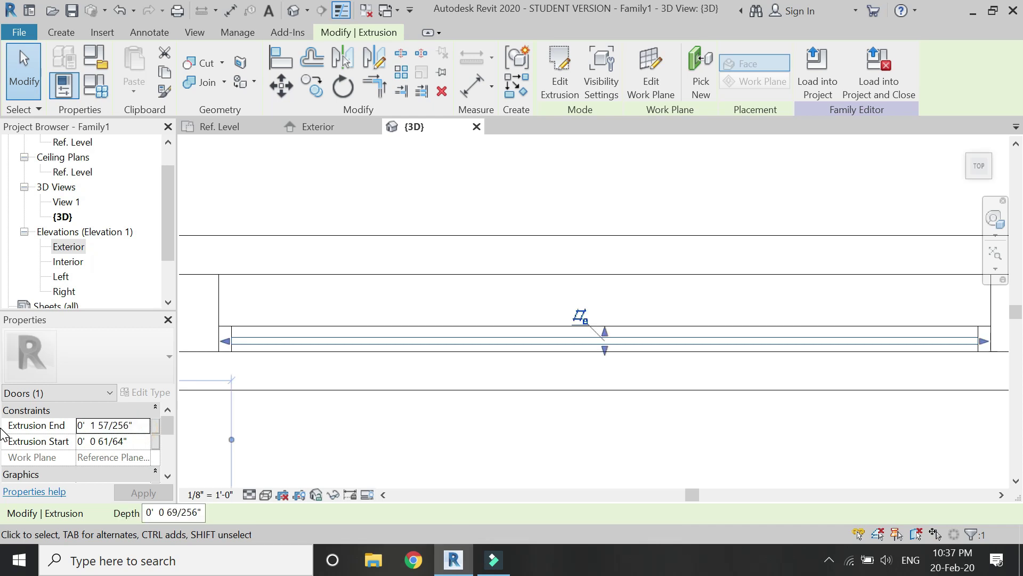
pyautogui.click(135, 422)
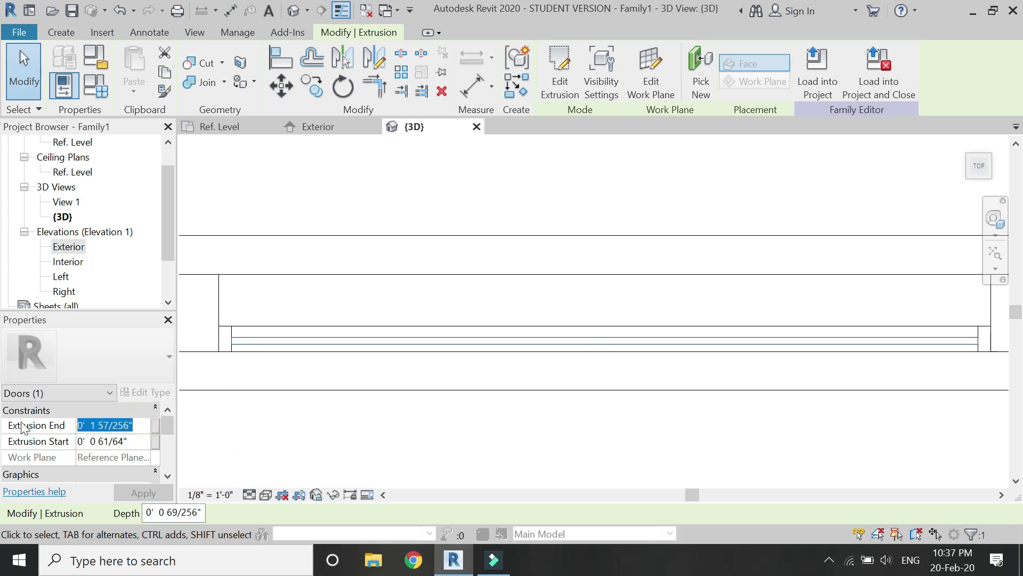
pyautogui.press('Escape')
# Draw a model line along the infill panel's centreline, starting from the midpoint of its side edge
pyautogui.click(60, 32)
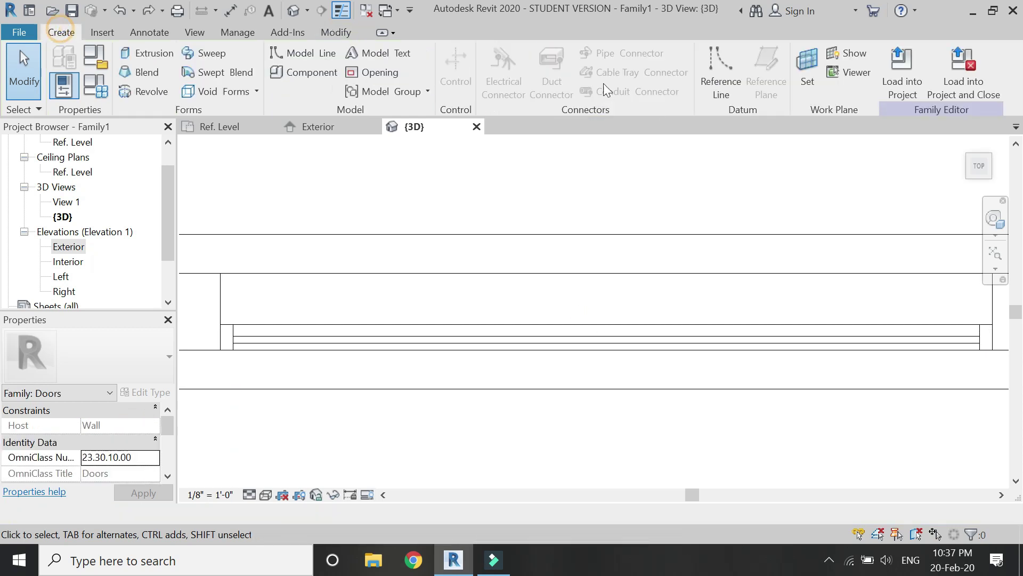
pyautogui.click(308, 56)
pyautogui.click(233, 362)
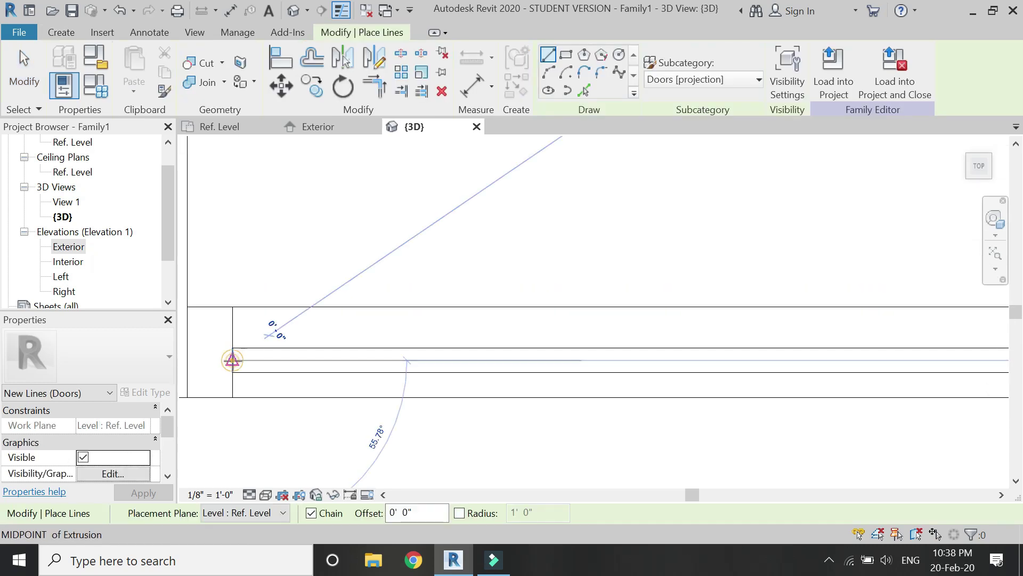
pyautogui.click(482, 358)
pyautogui.press('Escape')
# Draw a 1/8" model line perpendicular to the centreline, from the line towards the infill panel's back face
pyautogui.scroll(3, 430, 361)
pyautogui.click(432, 349)
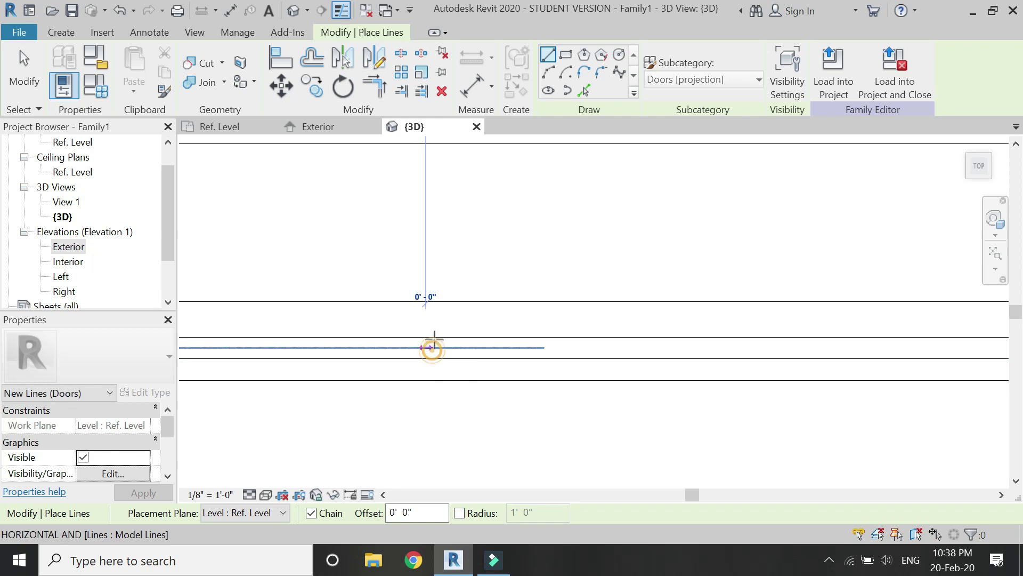
pyautogui.click(432, 348)
pyautogui.write("1/8'")
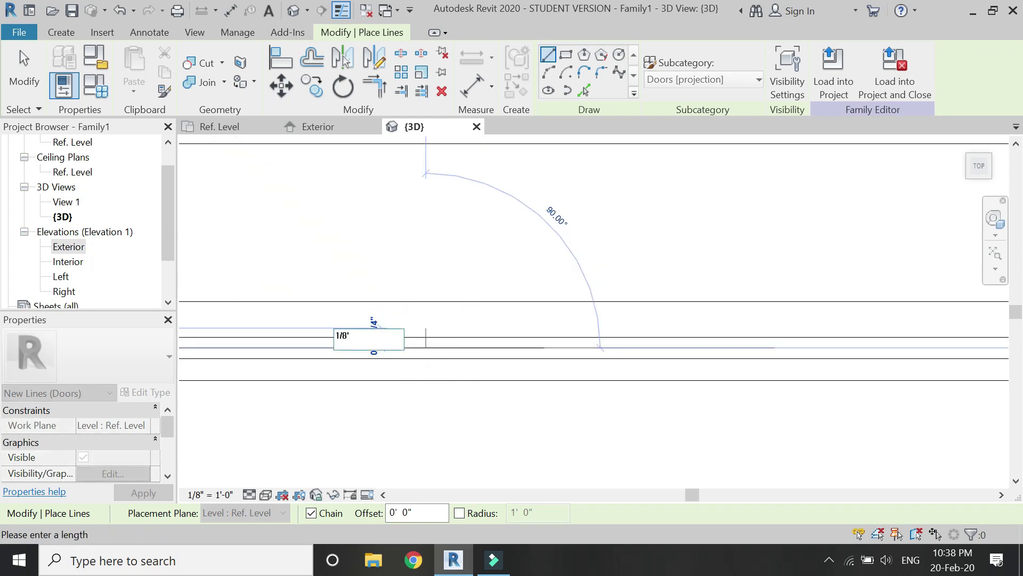
pyautogui.press('Return')
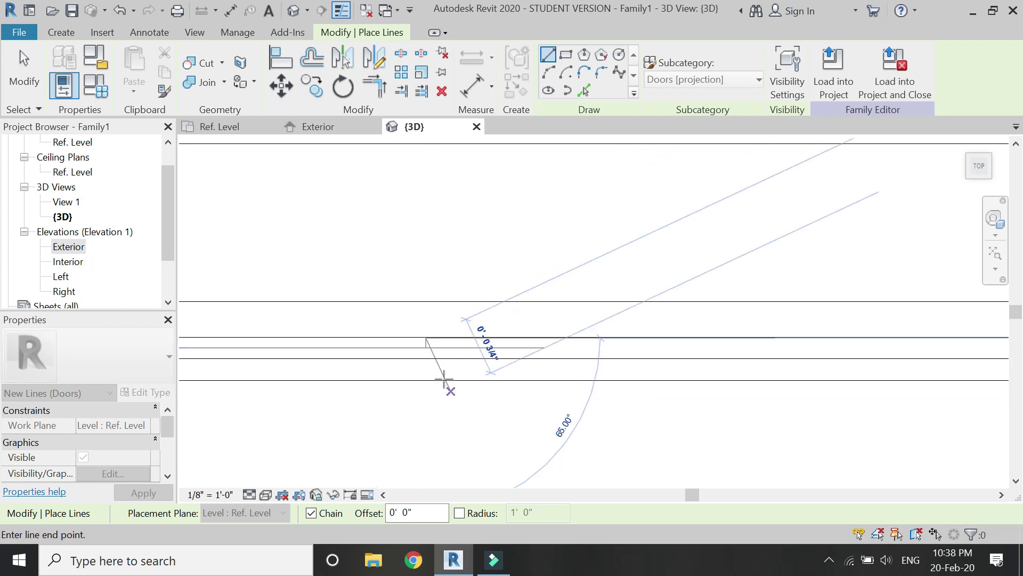
# Mirror the short perpendicular model line about the infill panel's centreline
pyautogui.press('Escape')
pyautogui.scroll(3, 426, 353)
pyautogui.scroll(1, 427, 353)
pyautogui.press('Escape')
pyautogui.click(423, 322)
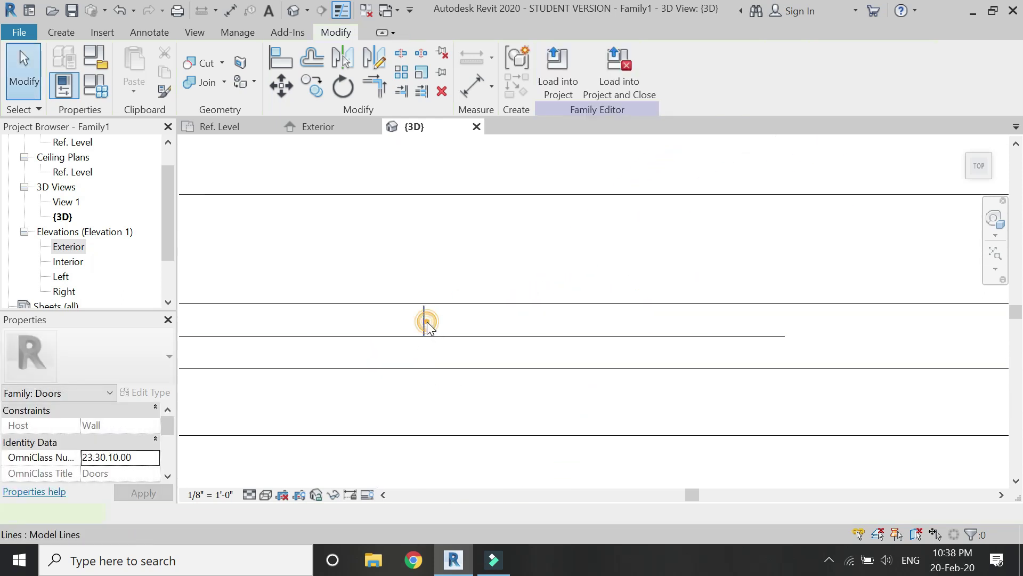
pyautogui.click(375, 57)
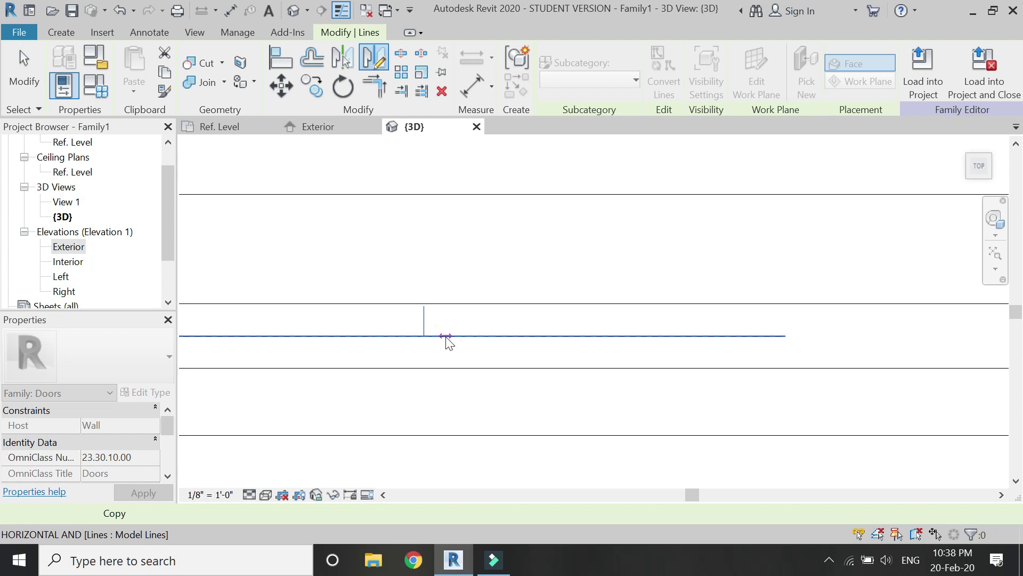
pyautogui.click(447, 337)
pyautogui.click(455, 338)
pyautogui.scroll(1, 446, 372)
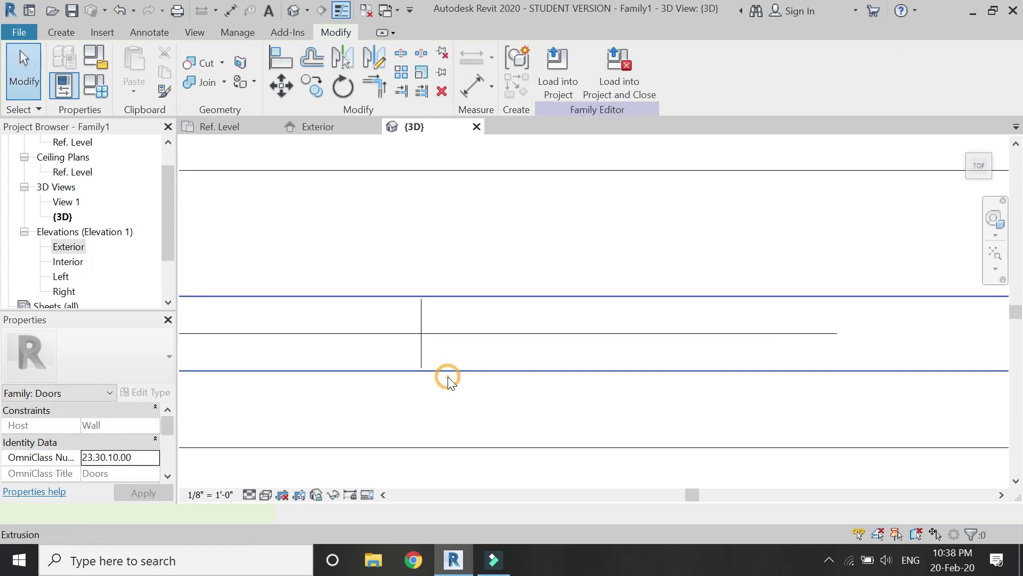
# Adjust the infill panel's faces to the ends of the perpendicular lines, for a depth of 0' 0 1/4"
pyautogui.click(448, 378)
pyautogui.scroll(-2, 416, 338)
pyautogui.scroll(-3, 533, 360)
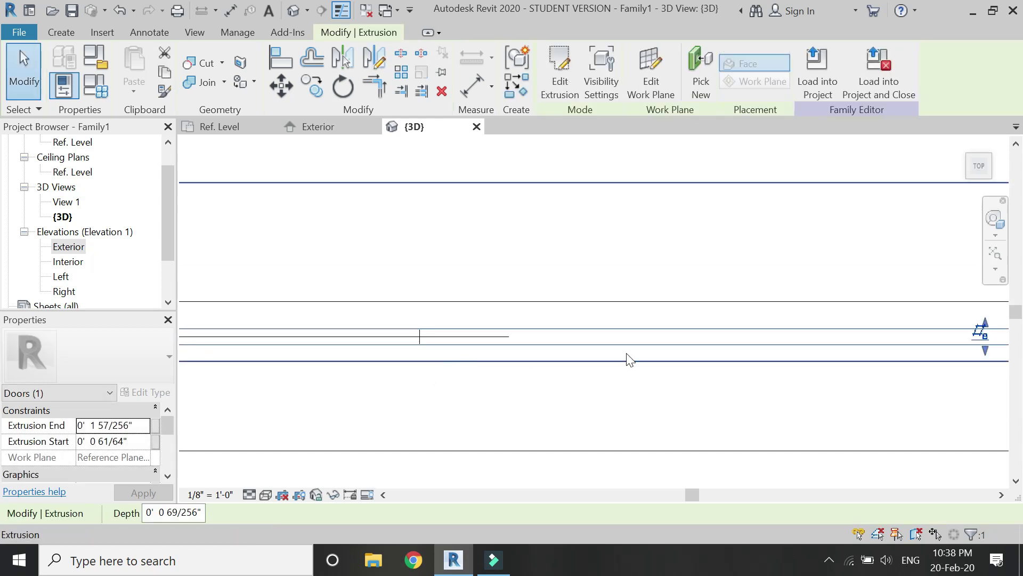
pyautogui.moveTo(882, 343); pyautogui.dragTo(881, 319)
pyautogui.press('Escape')
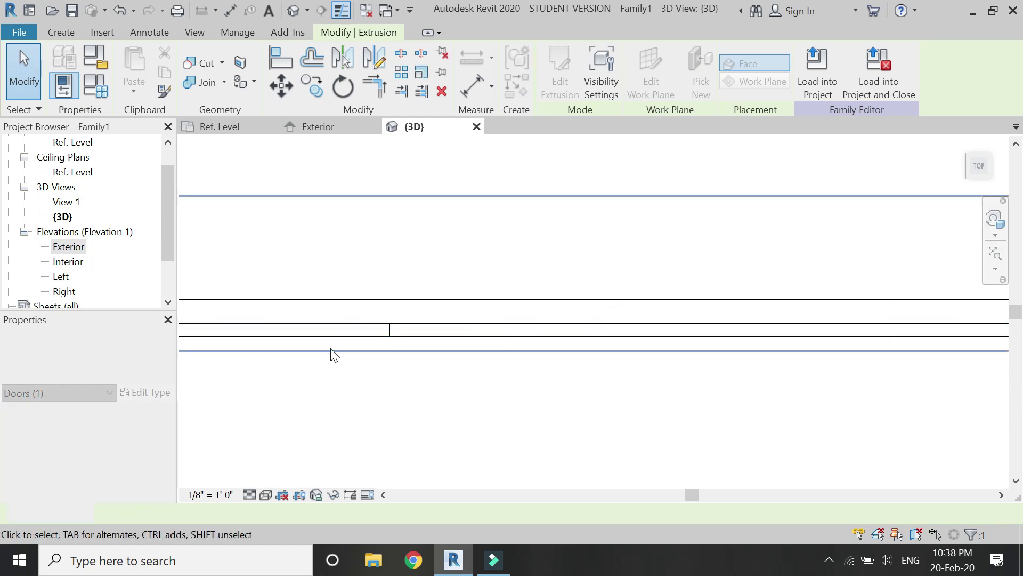
# Delete the helper model lines drawn inside the infill panel
pyautogui.click(440, 323)
pyautogui.press('Delete')
pyautogui.click(429, 315)
pyautogui.press('Delete')
# Turn the 3D model to an angled view and set its visual style to Hidden Line
pyautogui.scroll(-8, 474, 290)
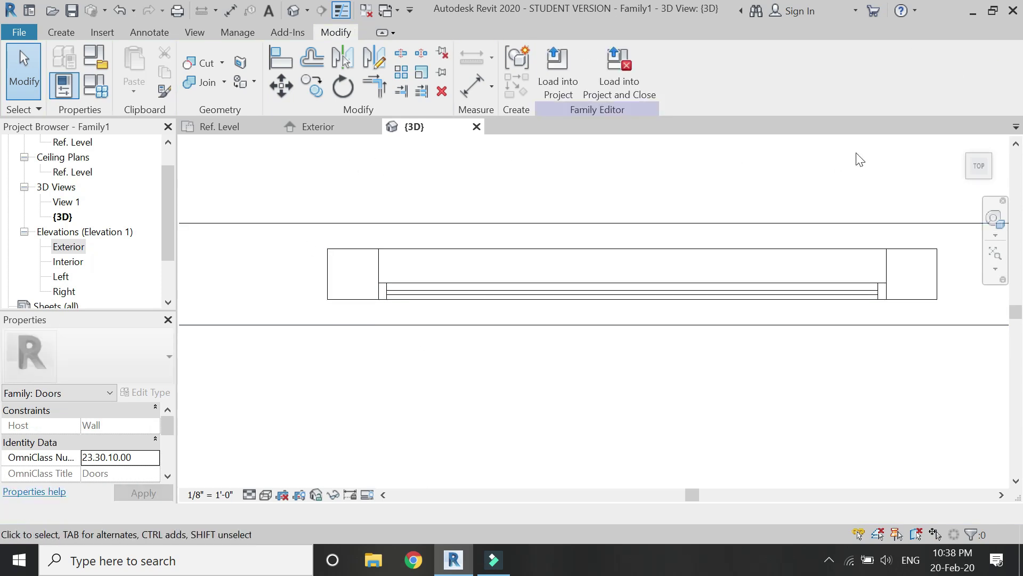
pyautogui.moveTo(993, 181); pyautogui.dragTo(966, 173)
pyautogui.scroll(3, 539, 352)
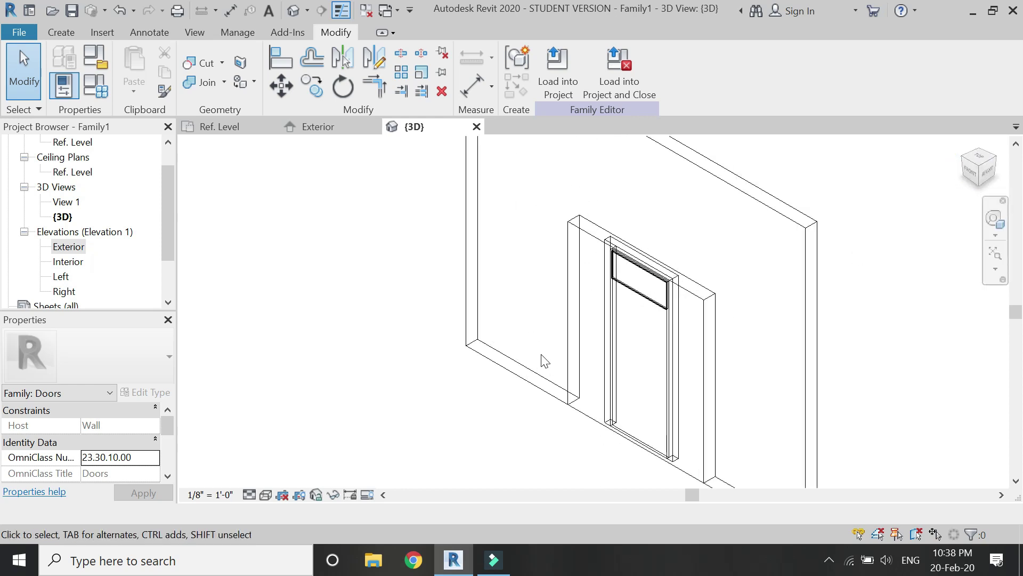
pyautogui.click(265, 495)
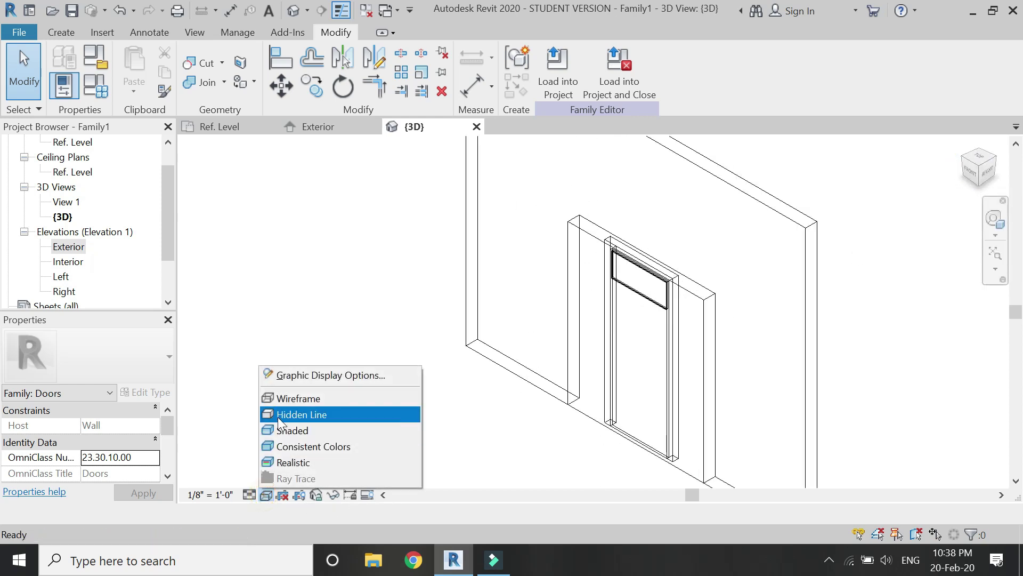
pyautogui.click(277, 415)
# In the Exterior elevation, associate the infill panel's material with a new type parameter named glass
pyautogui.click(330, 128)
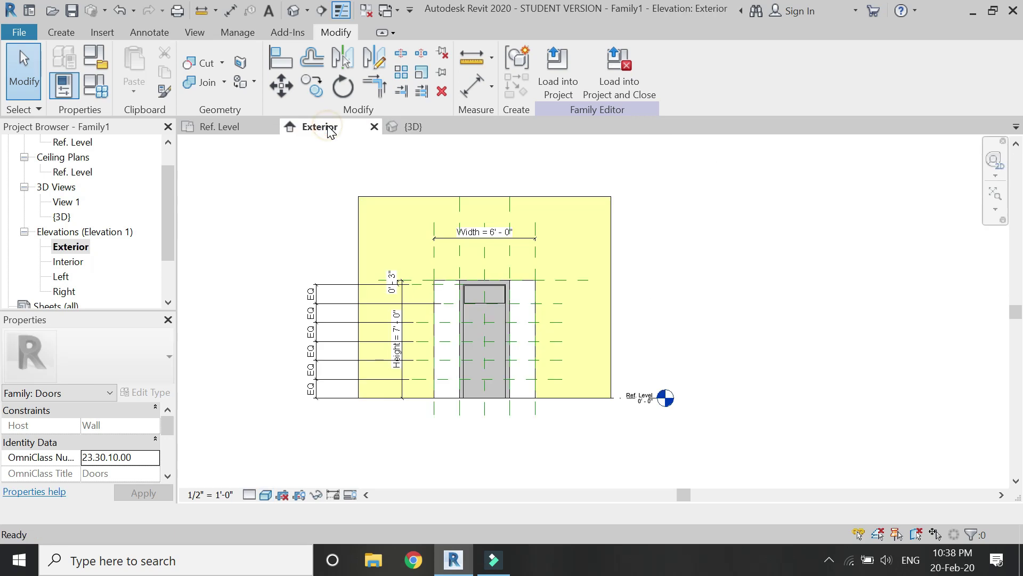
pyautogui.scroll(3, 457, 333)
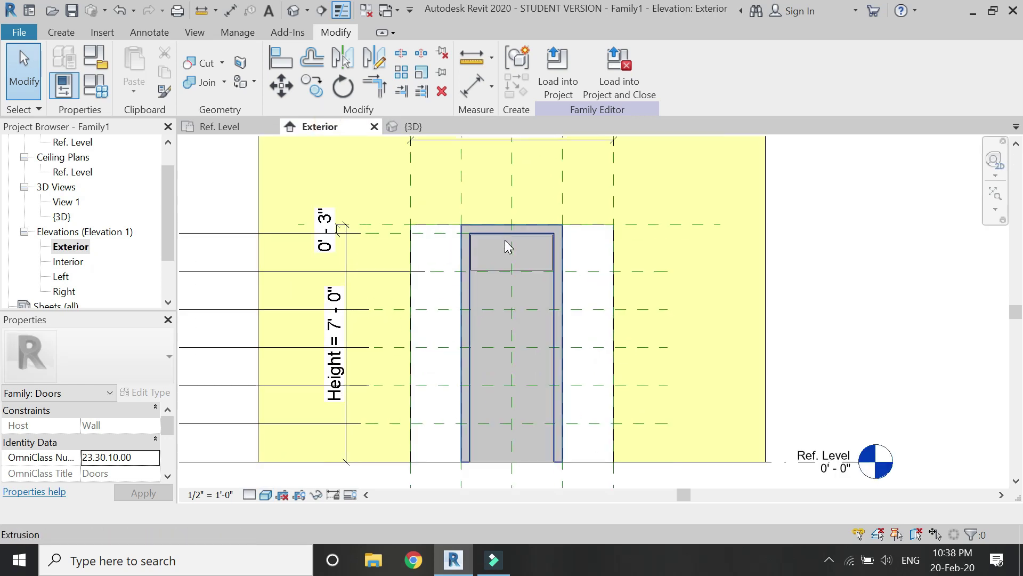
pyautogui.scroll(5, 503, 242)
pyautogui.click(362, 231)
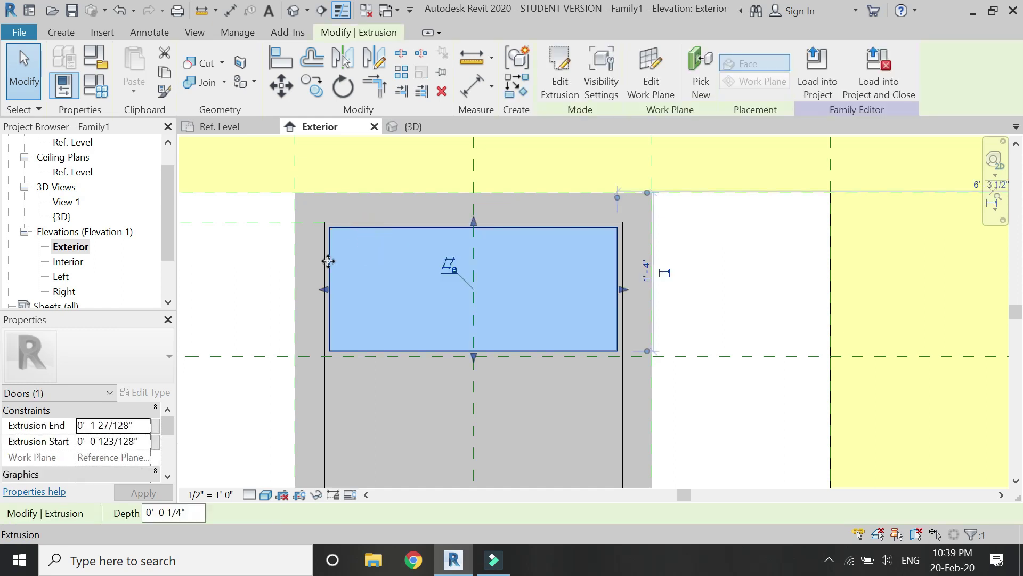
pyautogui.scroll(-3, 133, 447)
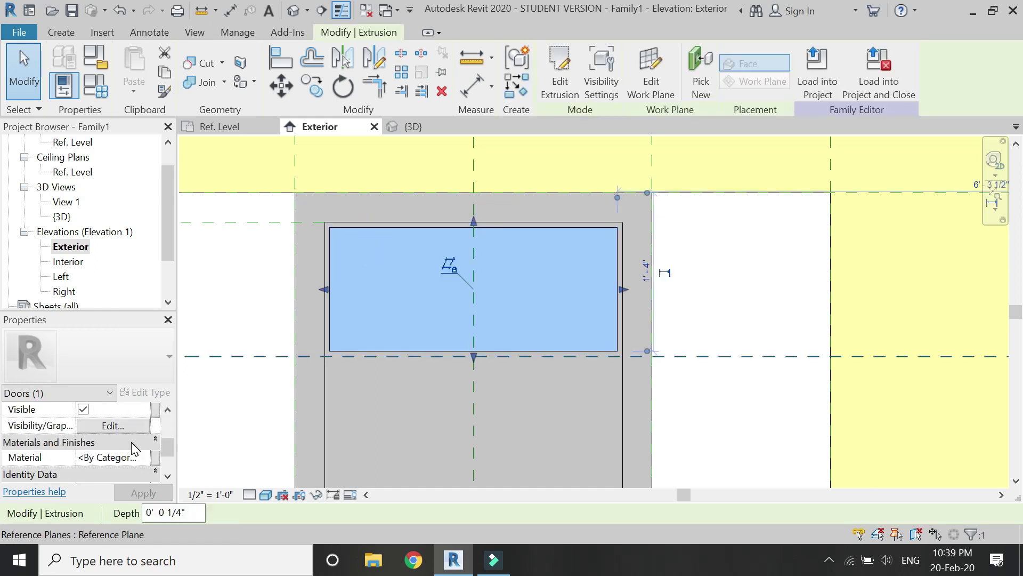
pyautogui.click(156, 458)
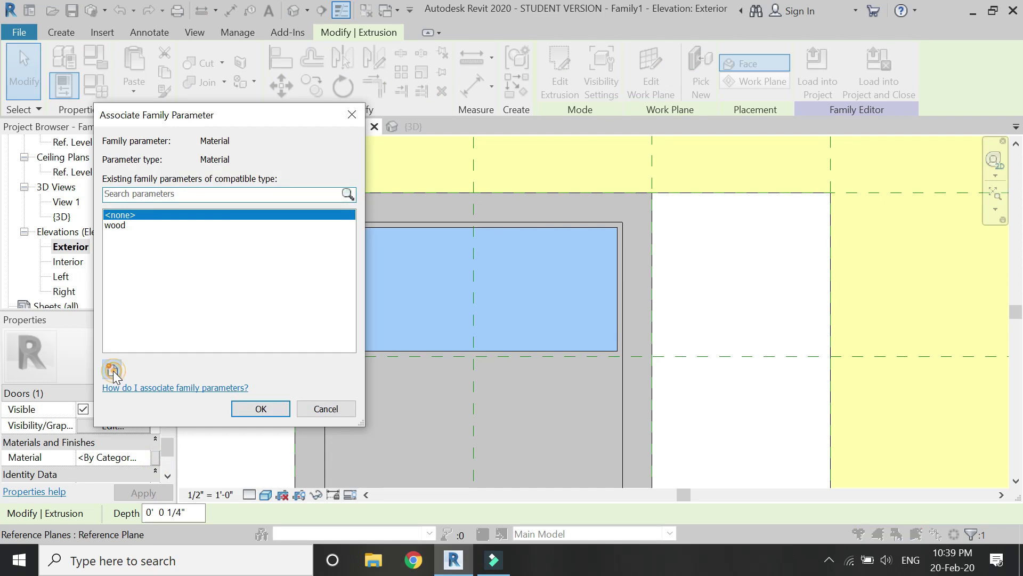
pyautogui.click(112, 369)
pyautogui.write('glass')
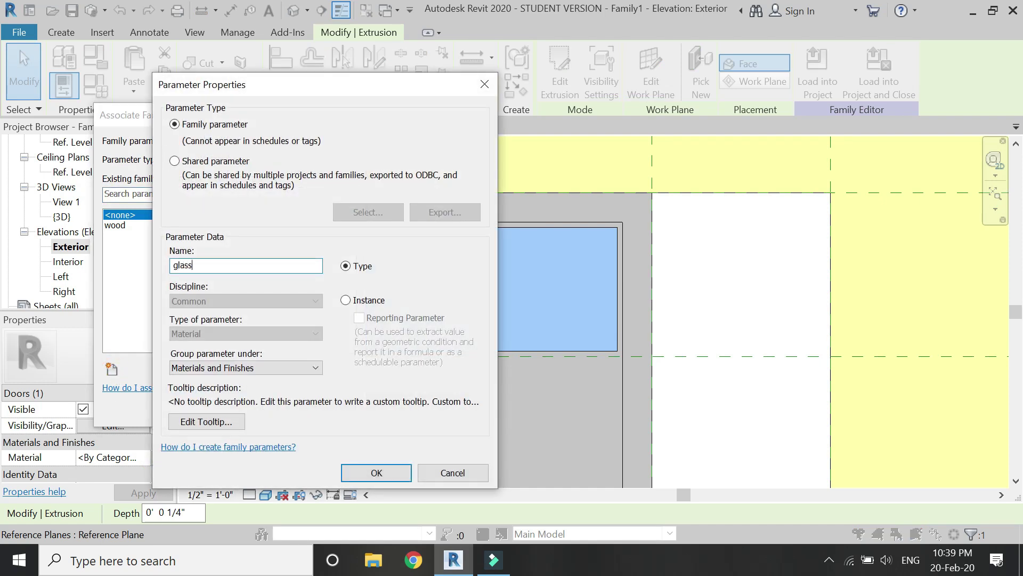
pyautogui.press('Return')
pyautogui.click(261, 408)
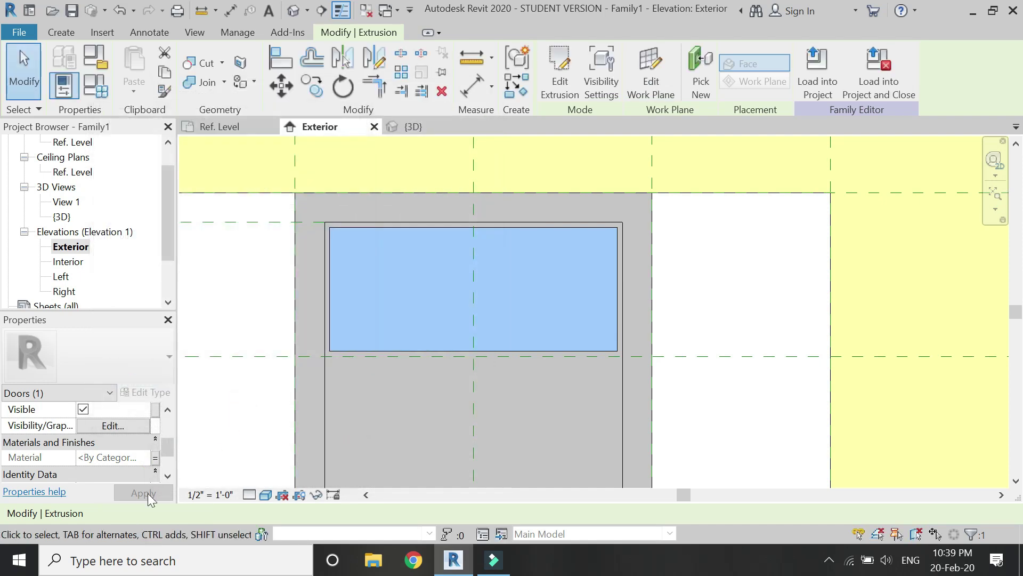
pyautogui.press('Escape')
# Start a void sweep and sketch a 2' 6" straight path across the door panel along the reference plane just below the infill panel
pyautogui.scroll(-4, 527, 315)
pyautogui.scroll(2, 527, 210)
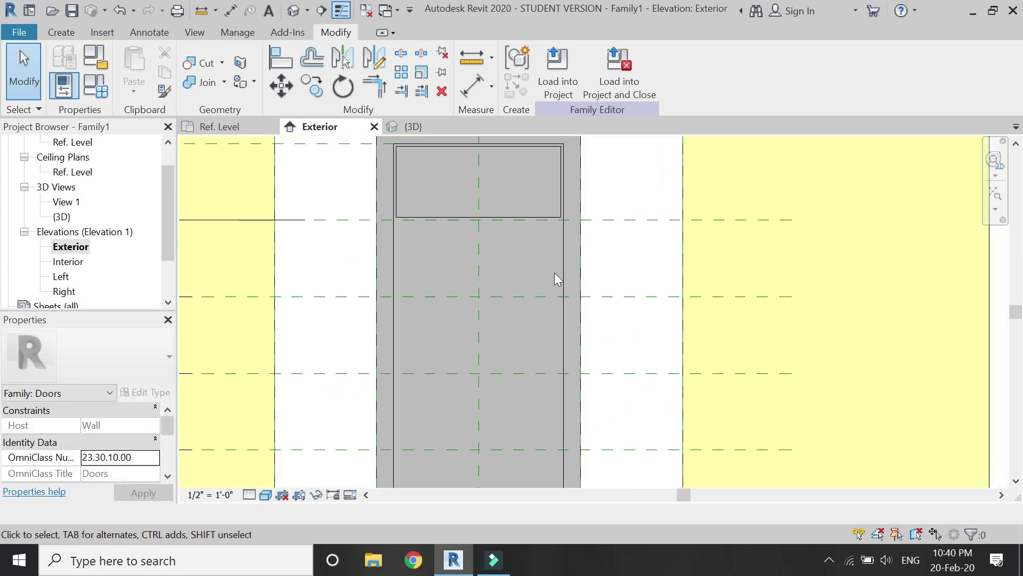
pyautogui.click(61, 33)
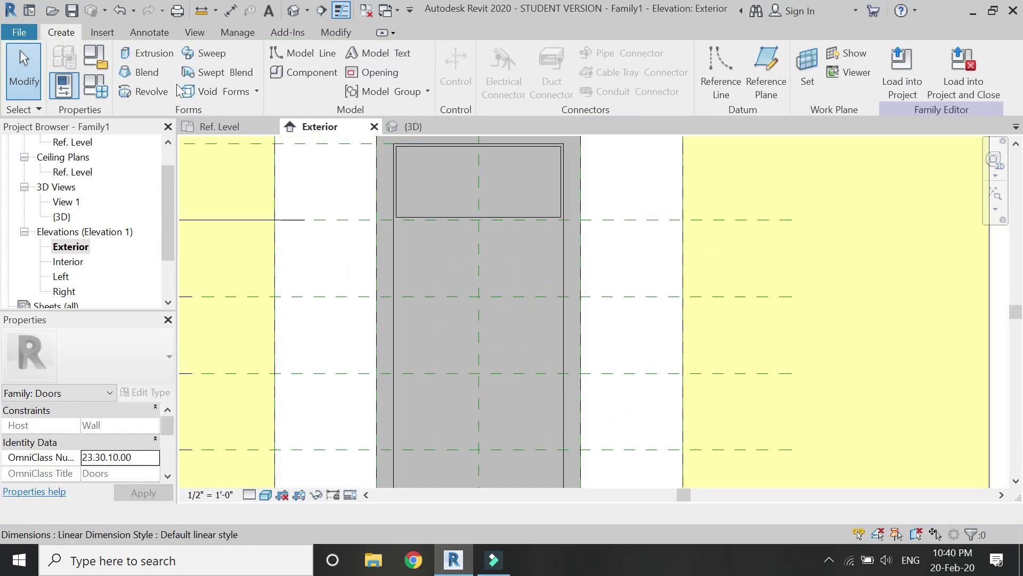
pyautogui.click(242, 92)
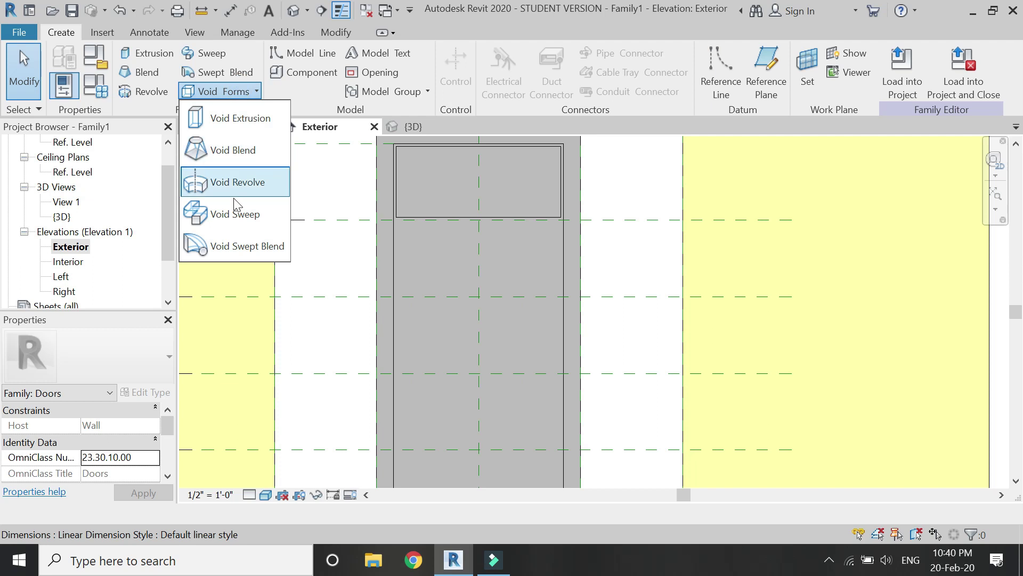
pyautogui.click(238, 215)
pyautogui.scroll(2, 492, 208)
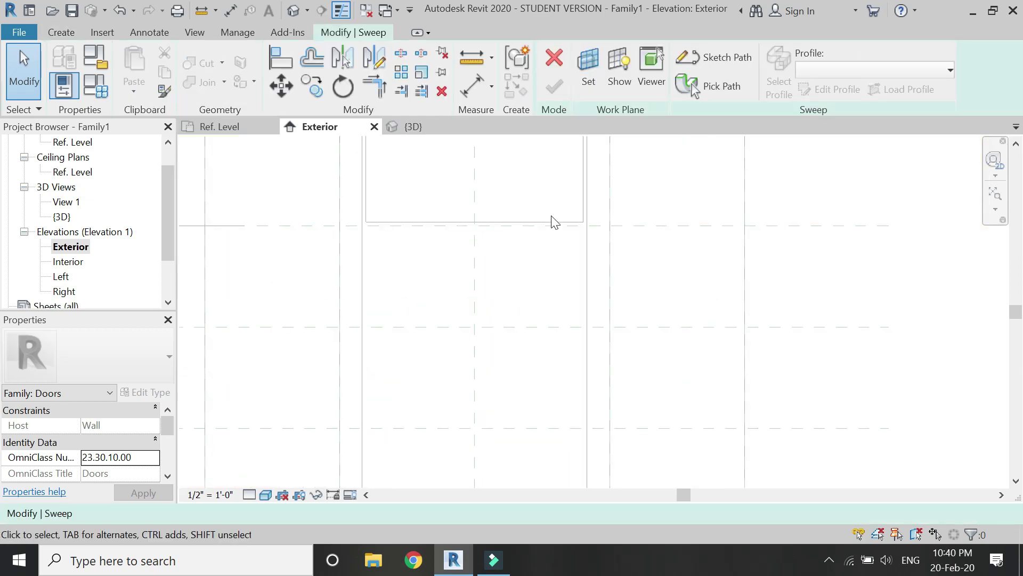
pyautogui.click(718, 58)
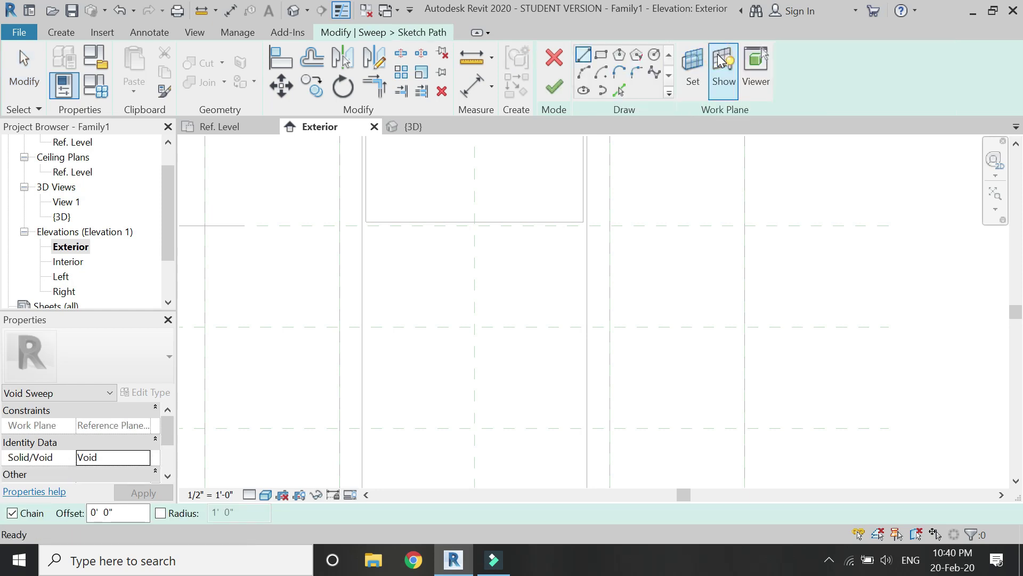
pyautogui.click(584, 56)
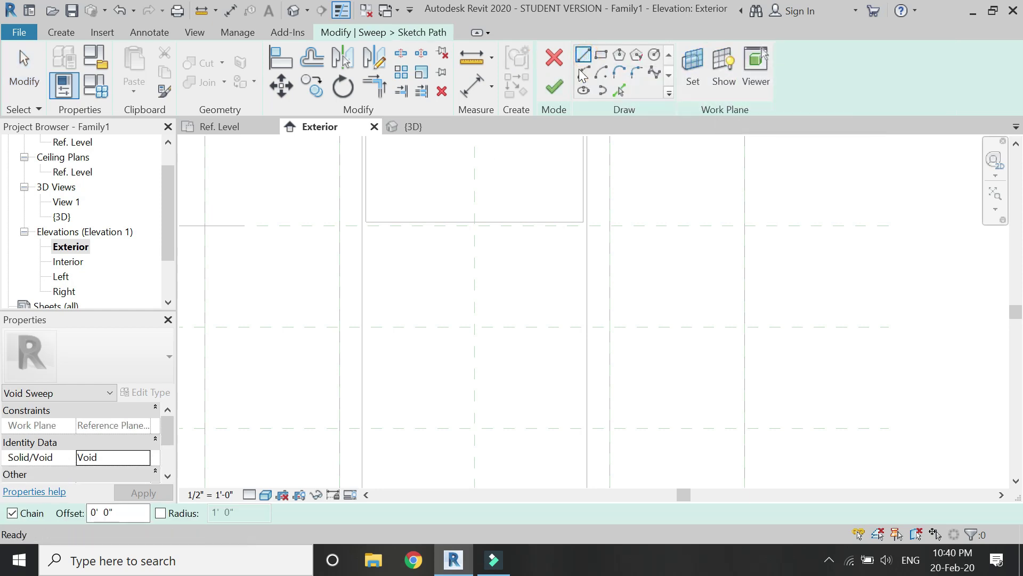
pyautogui.click(362, 225)
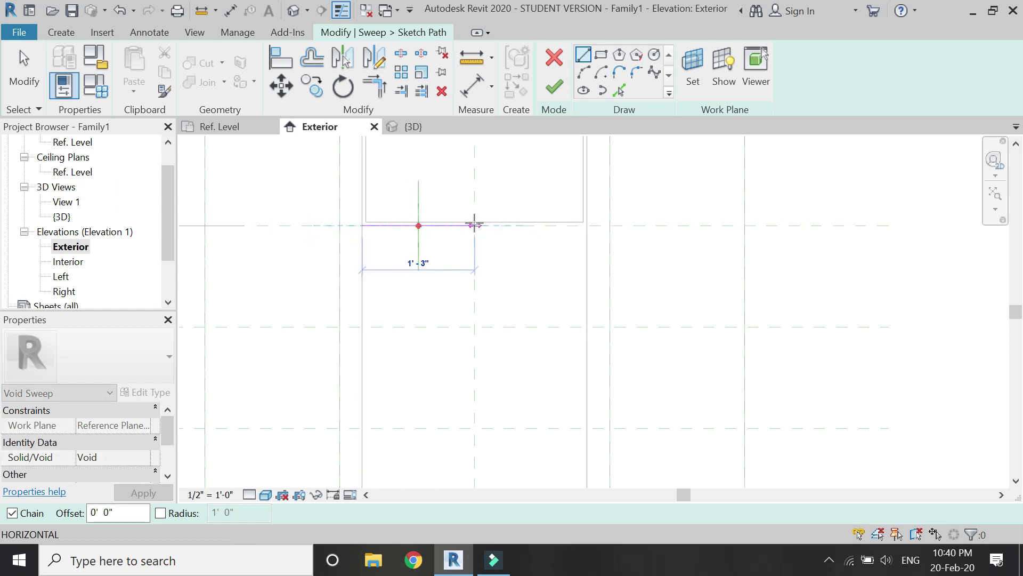
pyautogui.click(587, 226)
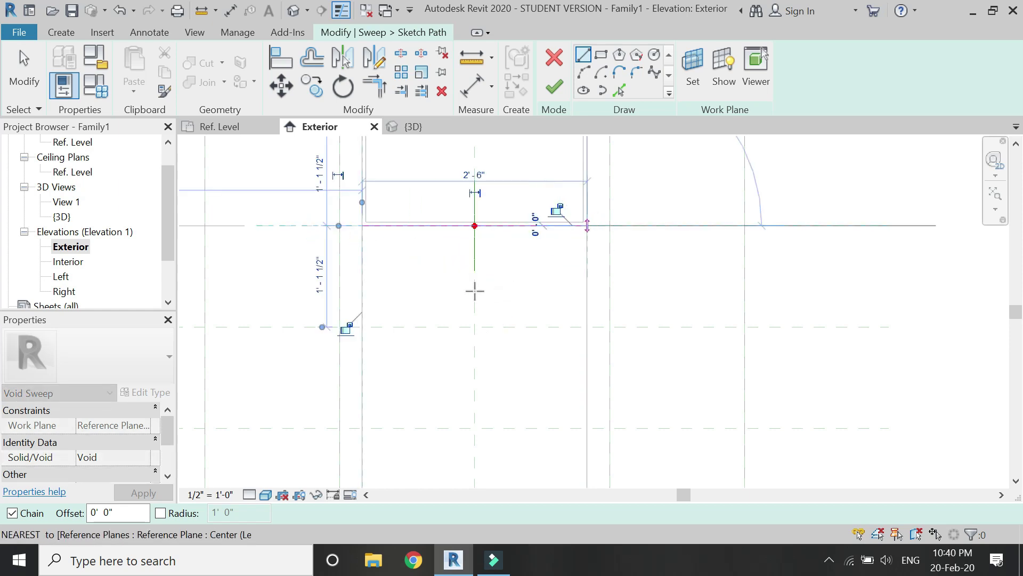
pyautogui.press('Escape')
pyautogui.press('Escape')
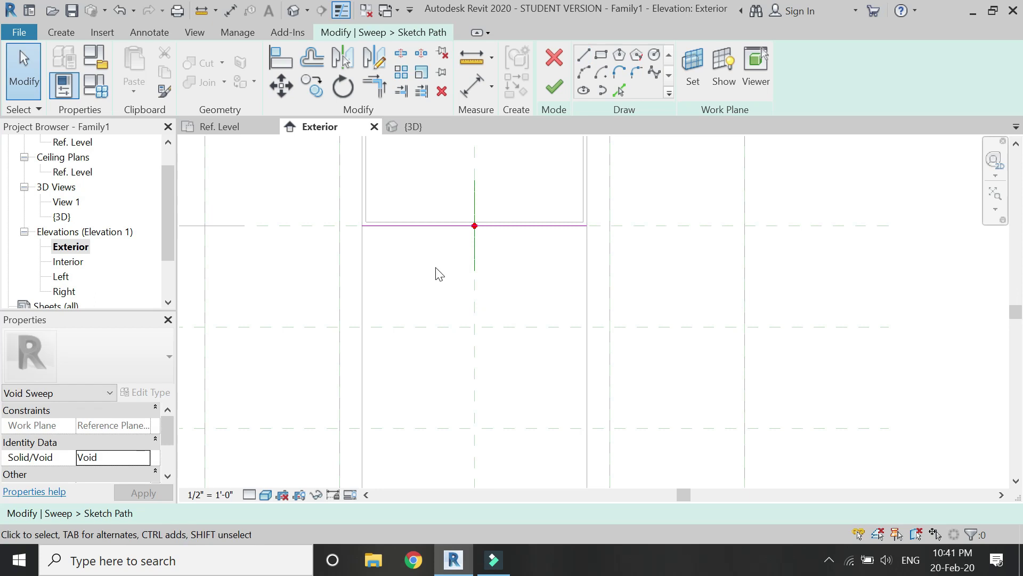
pyautogui.click(554, 86)
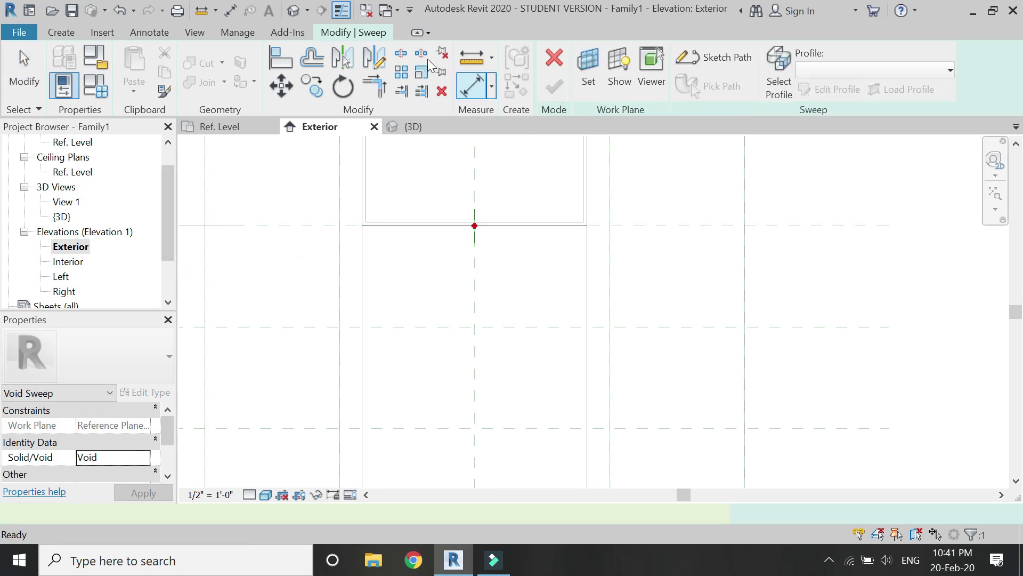
# Open the void sweep's profile for sketching in the Left elevation
pyautogui.click(750, 87)
pyautogui.click(337, 33)
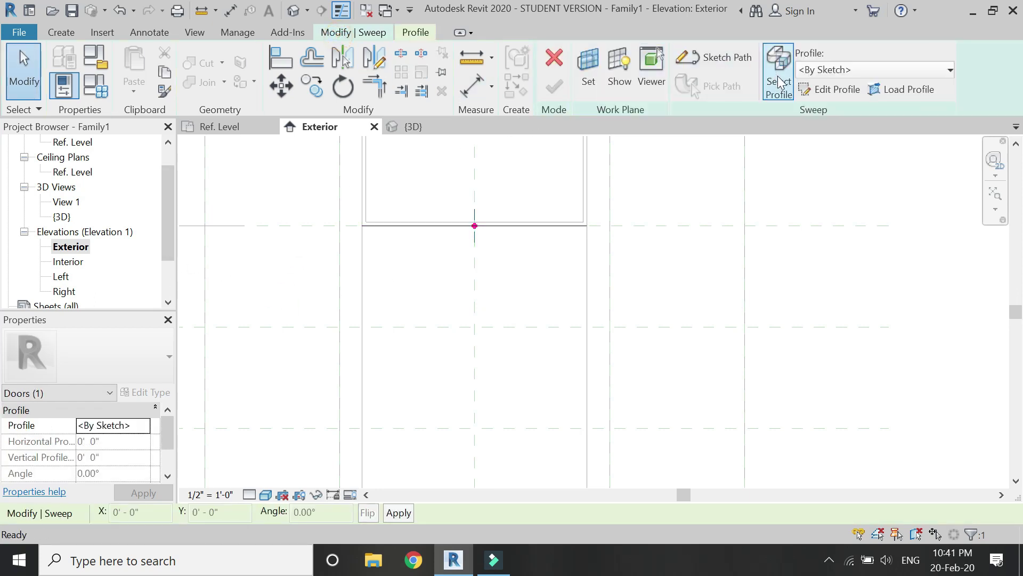
pyautogui.click(814, 90)
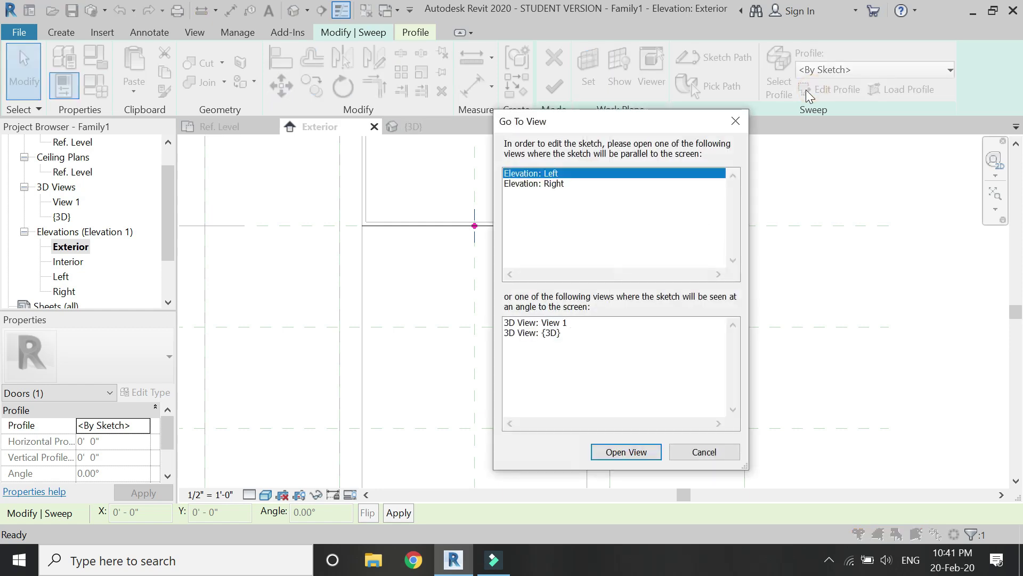
pyautogui.click(627, 452)
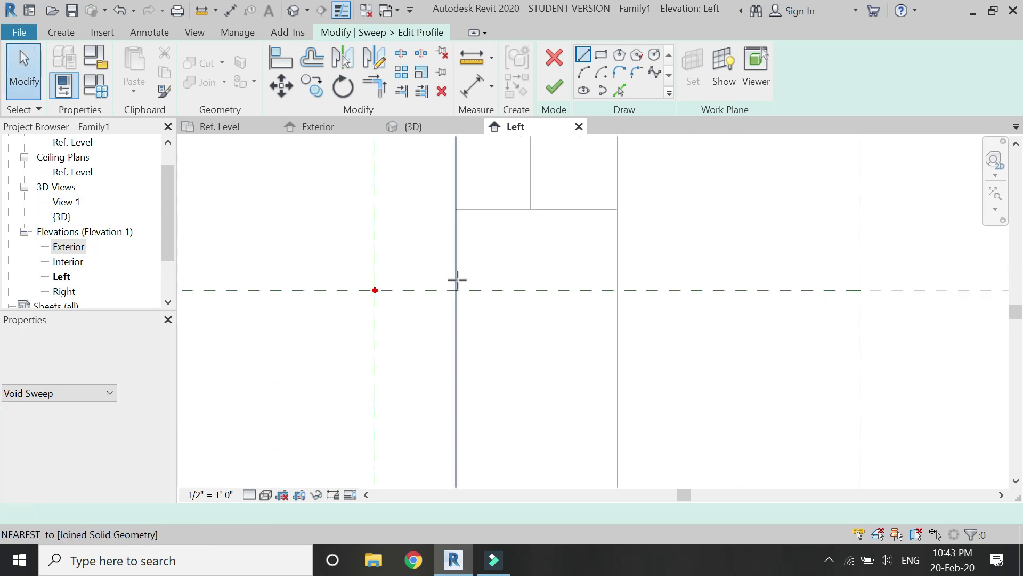
# Draw 1/8" vertical lines up and down from where the door panel's face meets the path's reference plane
pyautogui.scroll(2, 456, 278)
pyautogui.click(456, 290)
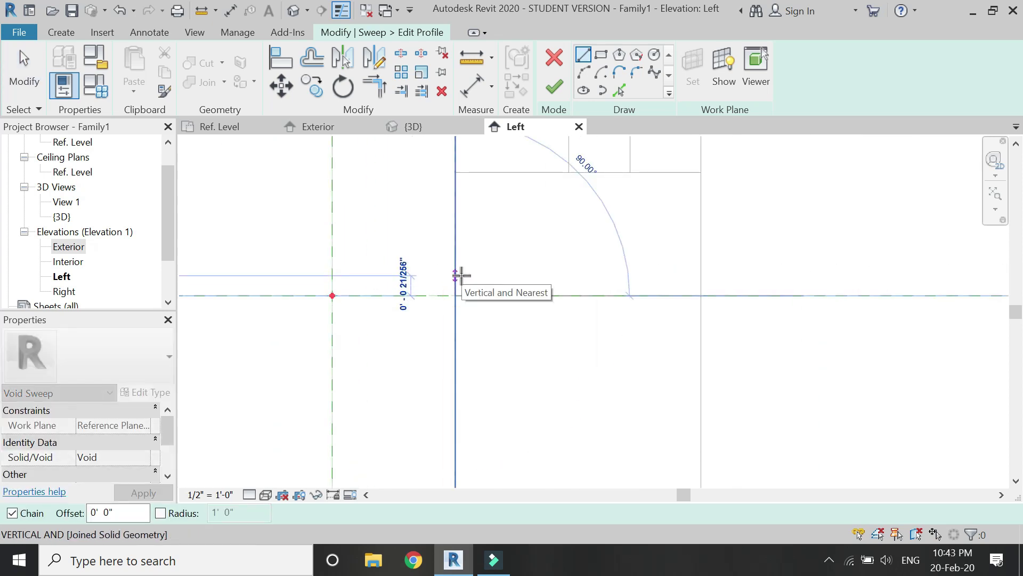
pyautogui.write('1/8')
pyautogui.press('Return')
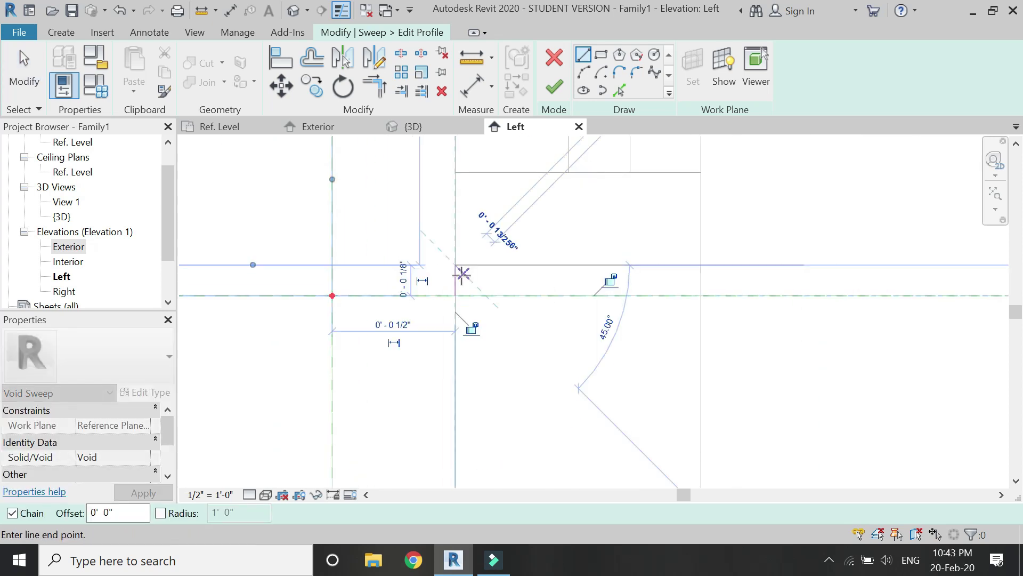
pyautogui.press('Escape')
pyautogui.click(455, 296)
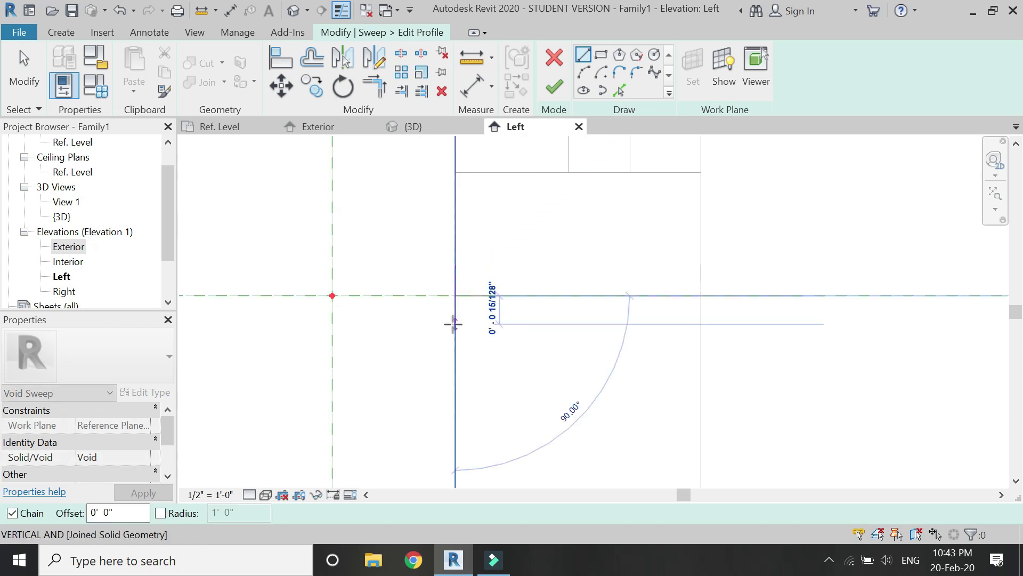
pyautogui.write('1/8"')
pyautogui.press('Return')
pyautogui.press('Escape')
# Close the profile with a half-circle arc of 1/8" radius, centred on the reference plane and bulging into the door panel
pyautogui.click(596, 75)
pyautogui.click(456, 296)
pyautogui.click(456, 330)
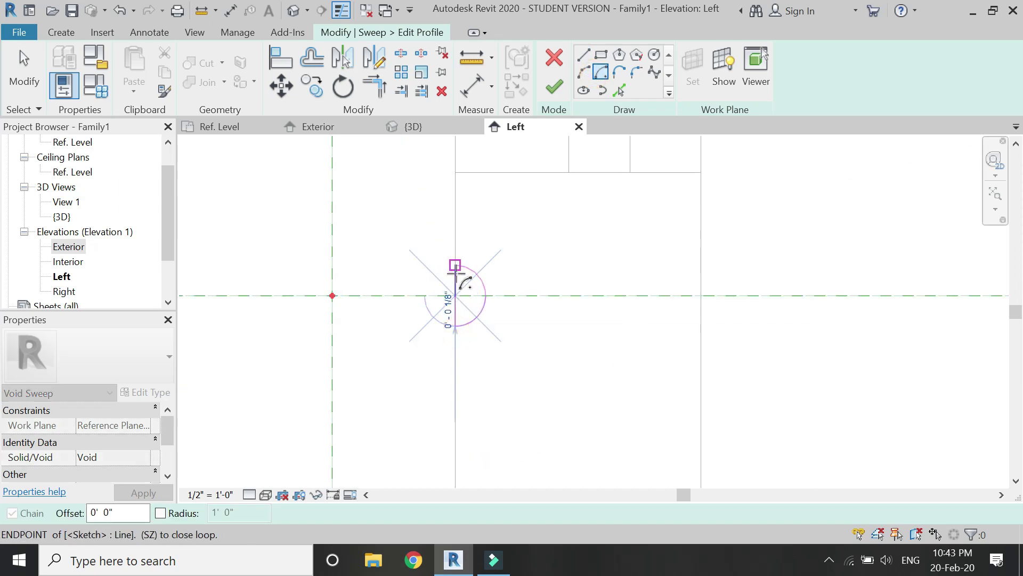
pyautogui.click(455, 265)
pyautogui.press('Escape')
pyautogui.press('Escape')
# Mirror the half-circle profile to the door panel's opposite face, about a vertical axis drawn midway through the panel's thickness
pyautogui.scroll(3, 457, 285)
pyautogui.keyDown('ctrl'); pyautogui.click(456, 340); pyautogui.keyUp('ctrl')
pyautogui.scroll(-3, 436, 295)
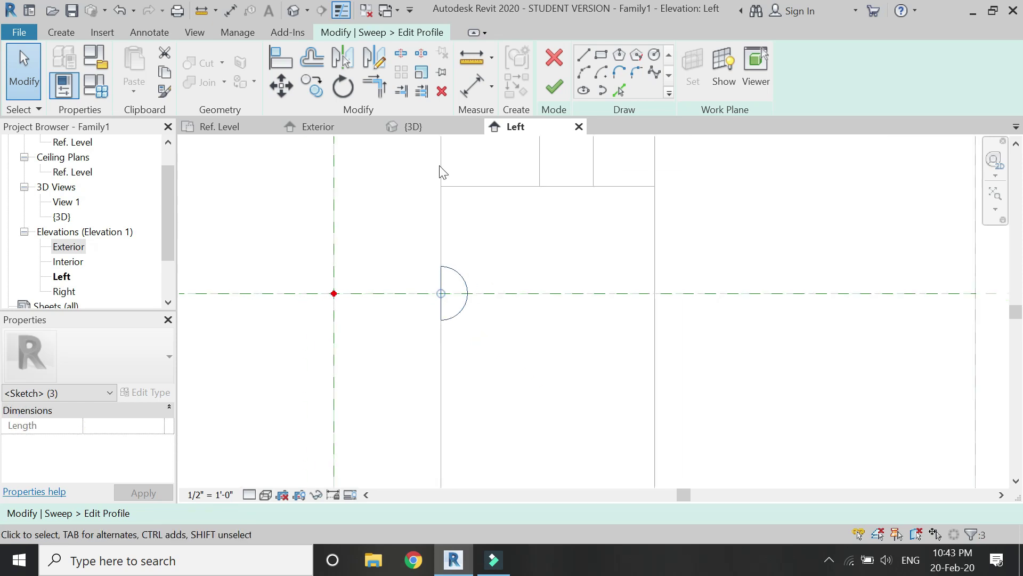
pyautogui.click(376, 72)
pyautogui.click(548, 186)
pyautogui.click(548, 235)
# Copy both half-circle profiles from the path's reference plane down to the next bay reference plane, with multiple copies enabled
pyautogui.moveTo(692, 240)
pyautogui.mouseDown()
pyautogui.moveTo(423, 353)
pyautogui.moveTo(422, 337)
pyautogui.moveTo(364, 317)
pyautogui.mouseUp()
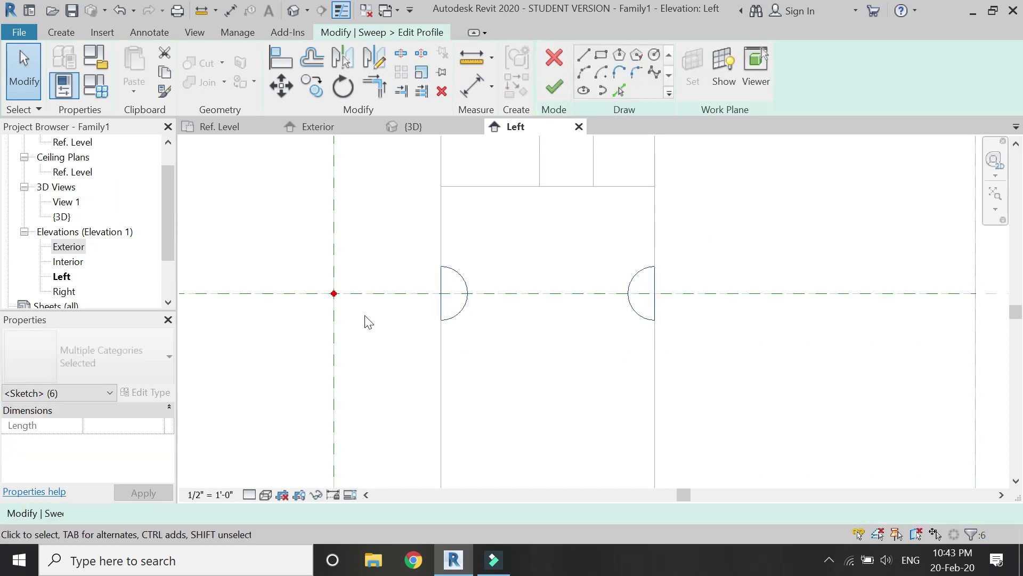
pyautogui.click(315, 87)
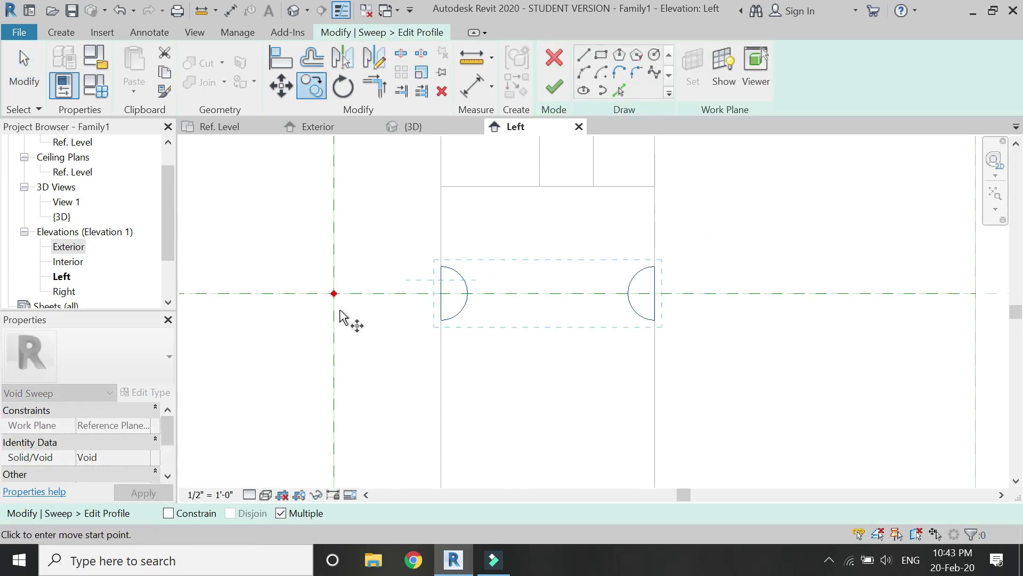
pyautogui.click(333, 295)
pyautogui.scroll(-10, 462, 216)
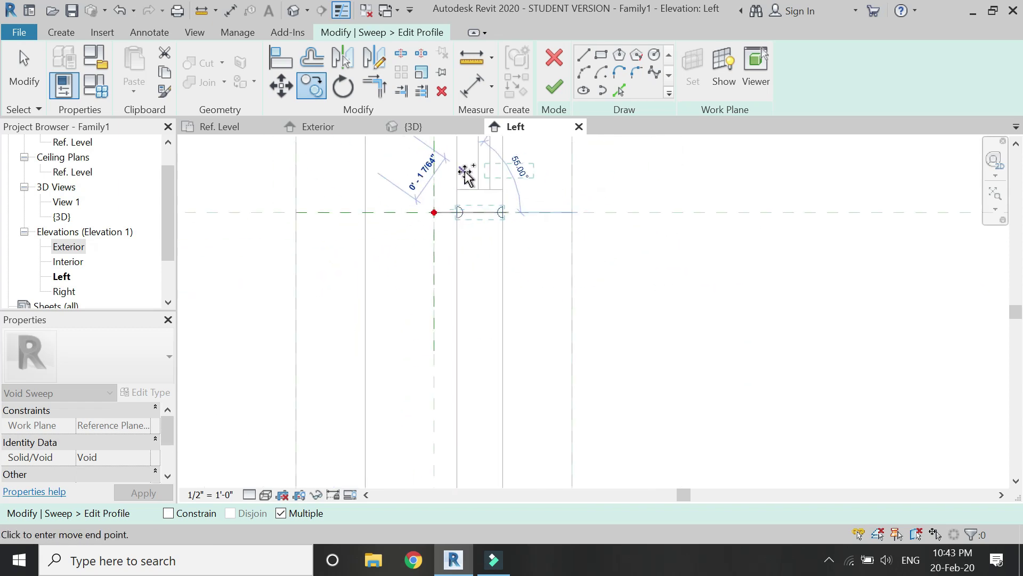
pyautogui.scroll(4, 452, 395)
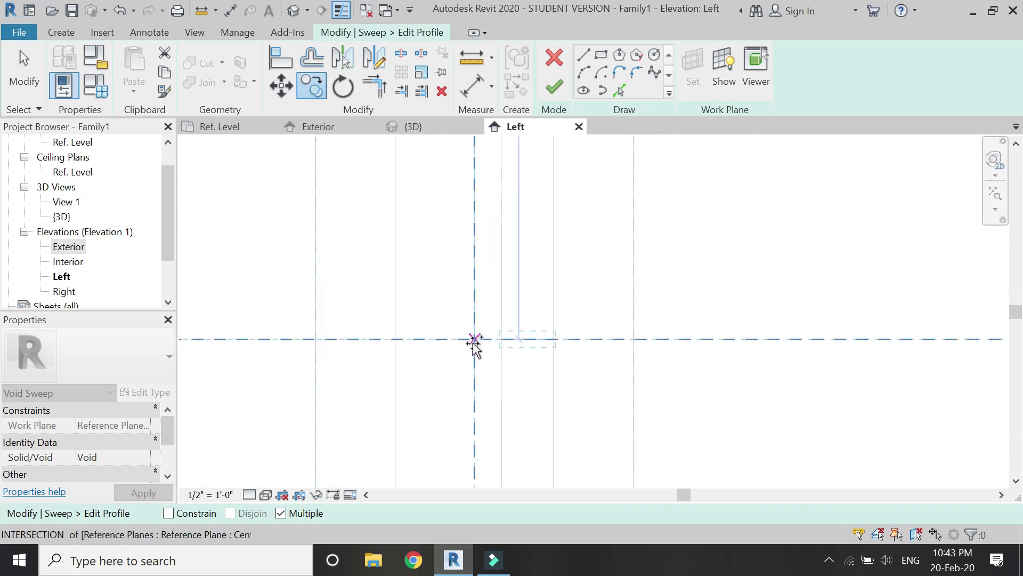
pyautogui.click(475, 342)
# Place further copies of the half-circle pair on each of the remaining bay reference planes below
pyautogui.scroll(-3, 497, 222)
pyautogui.scroll(-2, 498, 220)
pyautogui.scroll(4, 485, 388)
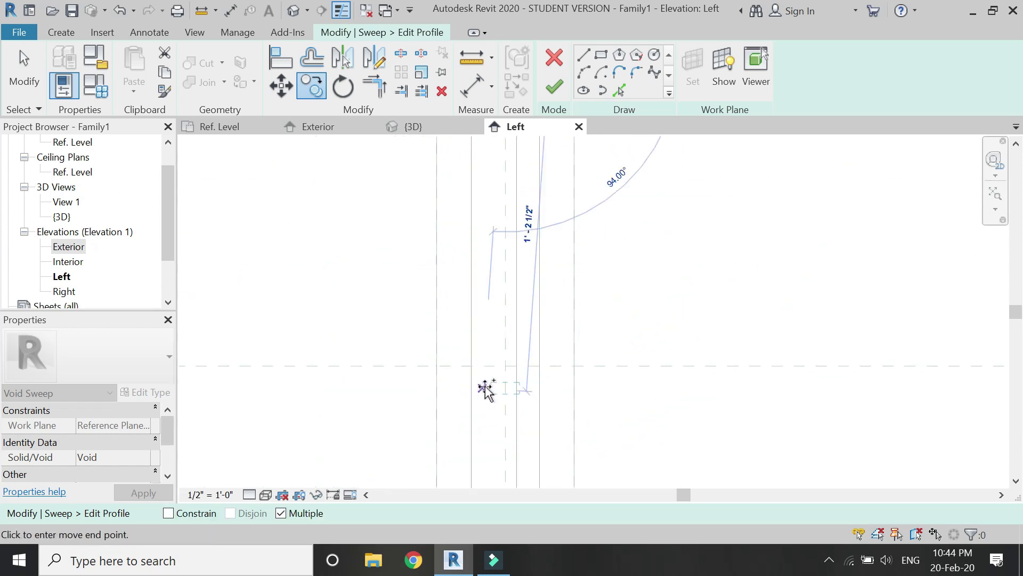
pyautogui.click(512, 355)
pyautogui.scroll(-3, 528, 235)
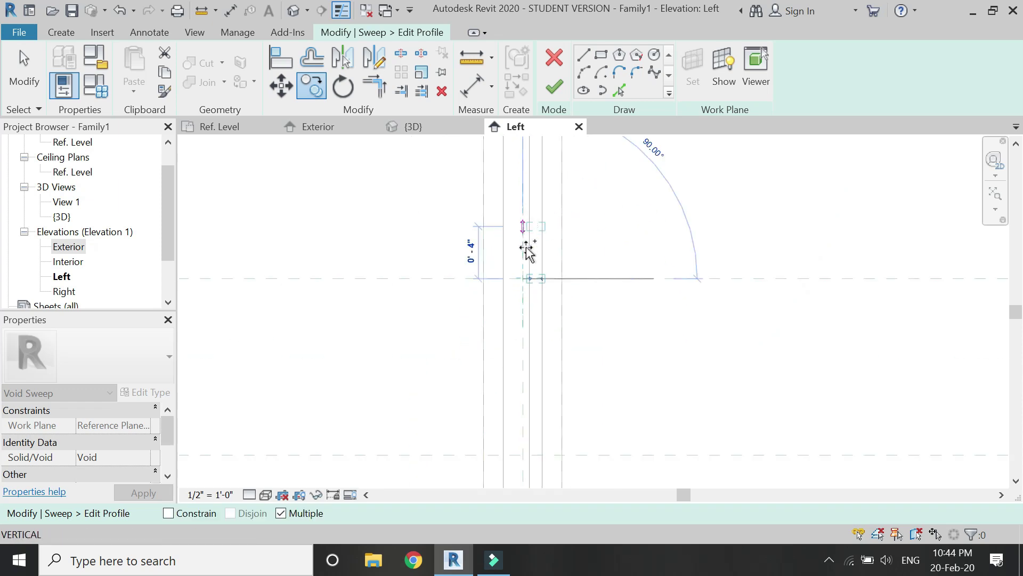
pyautogui.scroll(-2, 532, 201)
pyautogui.scroll(4, 521, 359)
pyautogui.click(520, 337)
pyautogui.scroll(-4, 541, 210)
pyautogui.scroll(4, 523, 361)
pyautogui.scroll(1, 546, 350)
pyautogui.scroll(-5, 496, 421)
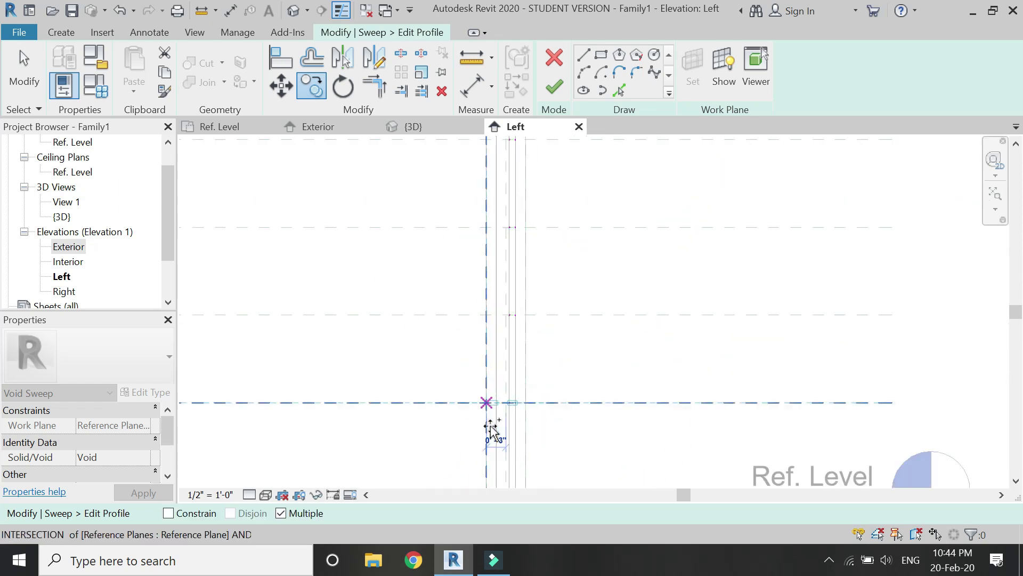
pyautogui.click(506, 377)
pyautogui.scroll(6, 503, 346)
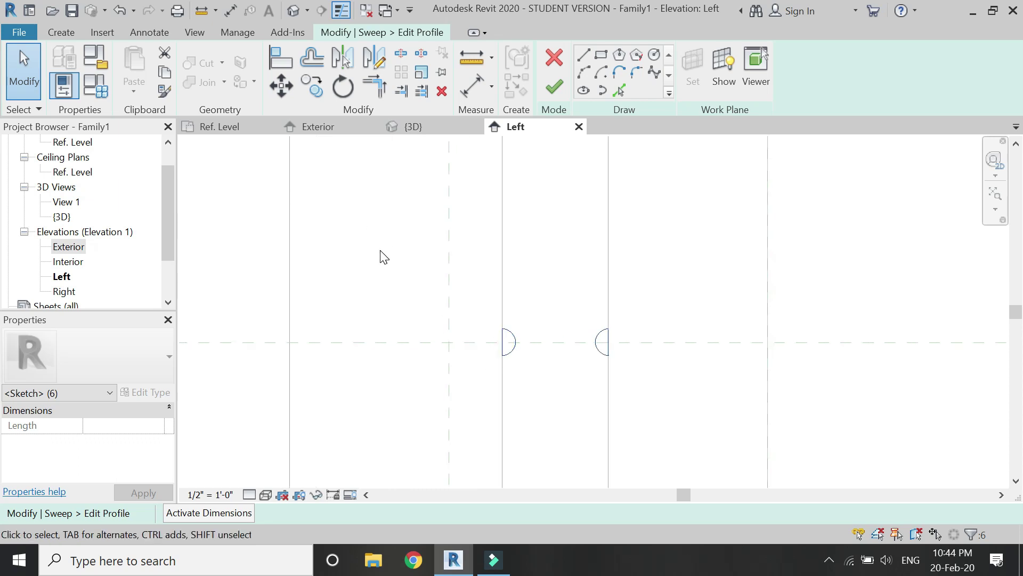
# Align the copied half-circle profiles near the door's bottom to their bay reference plane and lock the alignment
pyautogui.press('a')
pyautogui.press('l')
pyautogui.scroll(2, 482, 352)
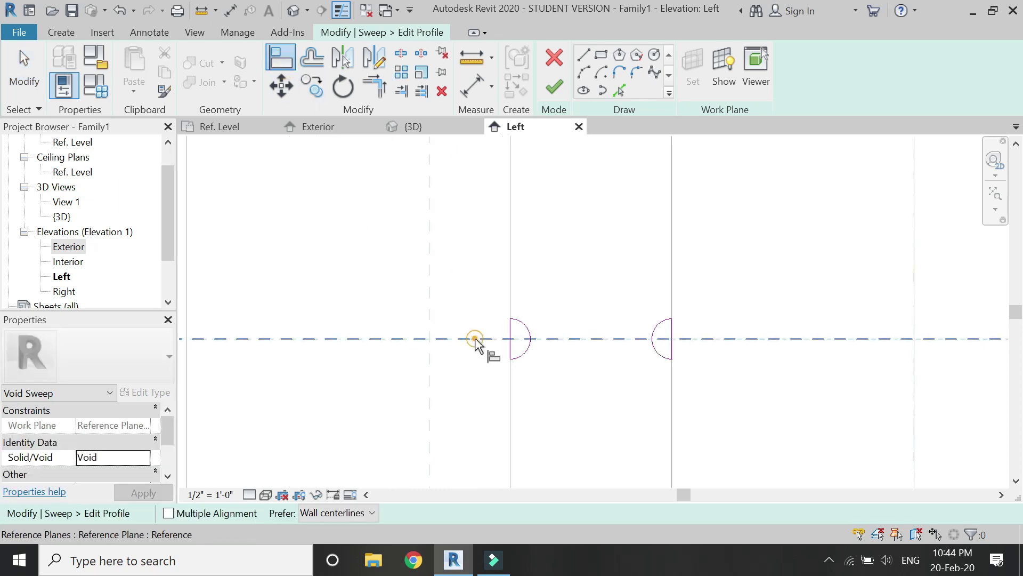
pyautogui.click(626, 344)
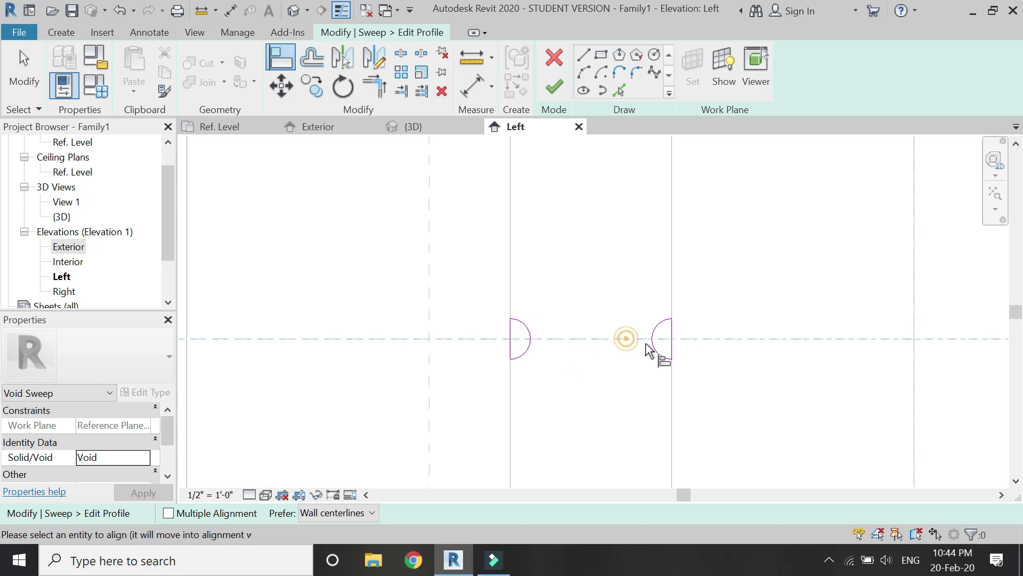
pyautogui.scroll(-5, 542, 426)
pyautogui.moveTo(532, 411); pyautogui.dragTo(529, 281, button='middle')
pyautogui.scroll(4, 505, 324)
pyautogui.click(455, 291)
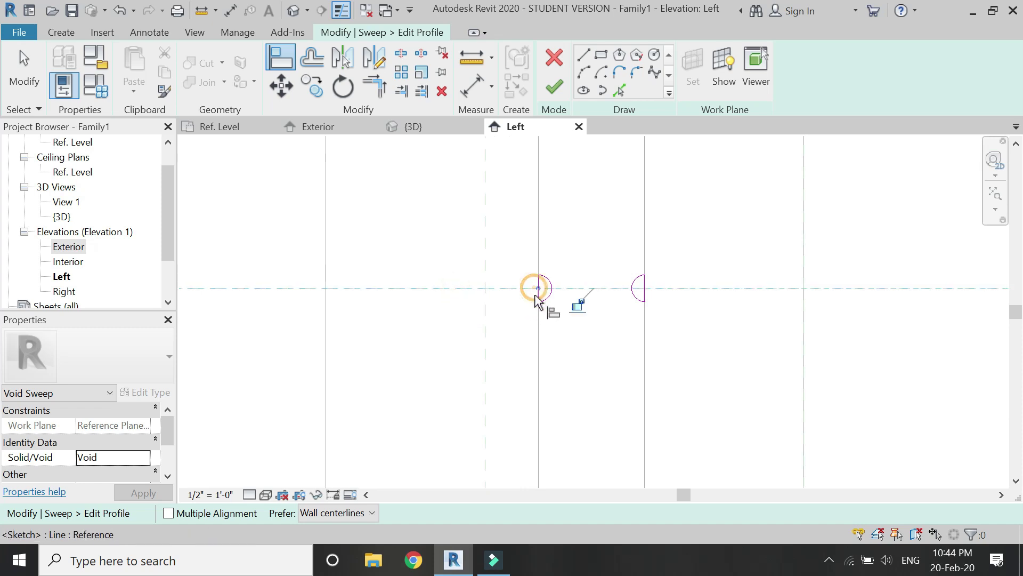
pyautogui.click(674, 289)
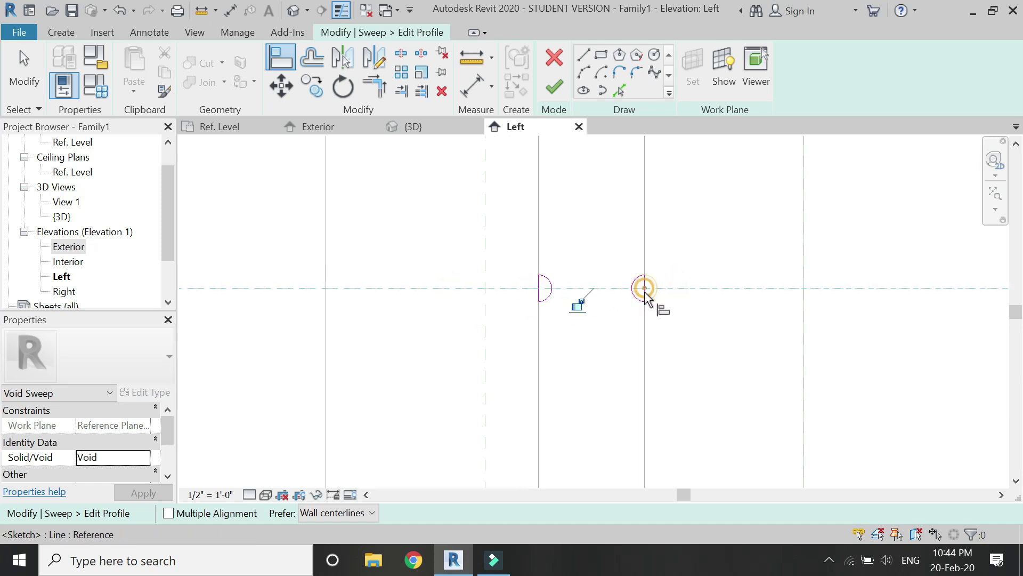
pyautogui.scroll(-8, 539, 433)
# Align and lock the remaining copied half-circle pairs to their reference planes, working up the door panel
pyautogui.scroll(5, 539, 229)
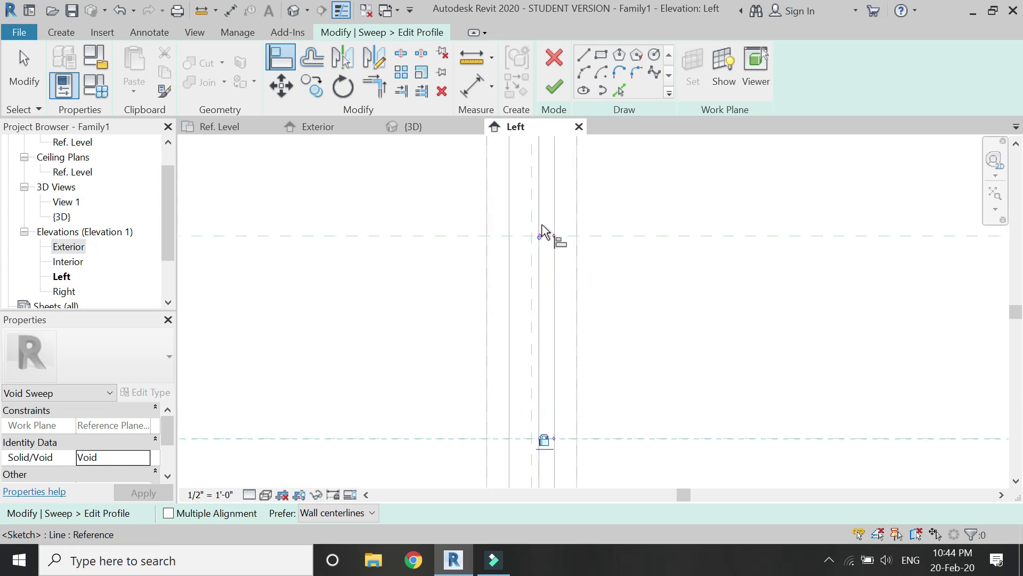
pyautogui.scroll(3, 537, 233)
pyautogui.click(513, 299)
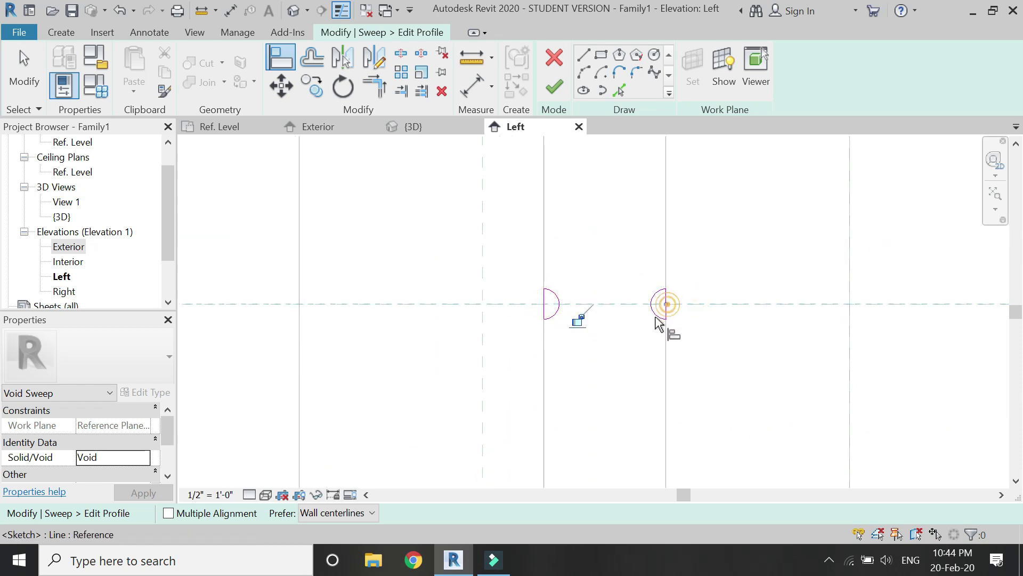
pyautogui.scroll(-10, 551, 442)
pyautogui.scroll(8, 559, 259)
pyautogui.scroll(2, 529, 294)
pyautogui.click(511, 306)
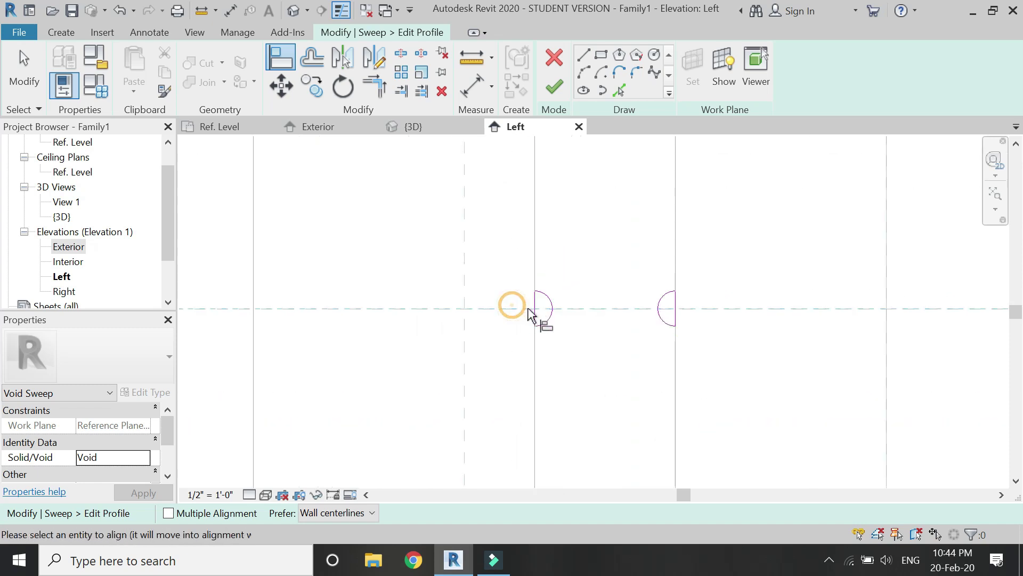
pyautogui.click(701, 309)
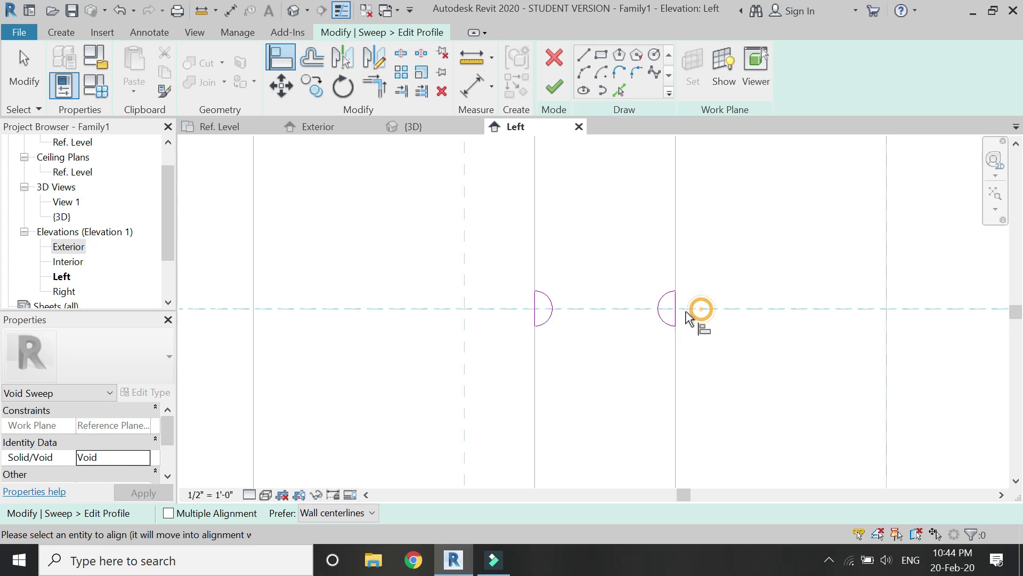
pyautogui.scroll(-8, 556, 424)
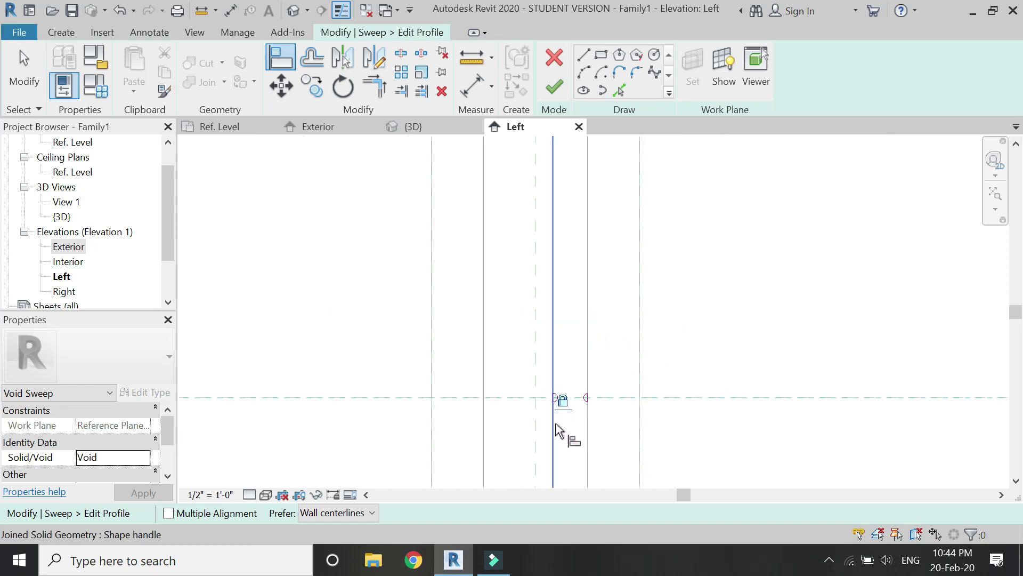
pyautogui.scroll(4, 553, 193)
pyautogui.click(552, 196)
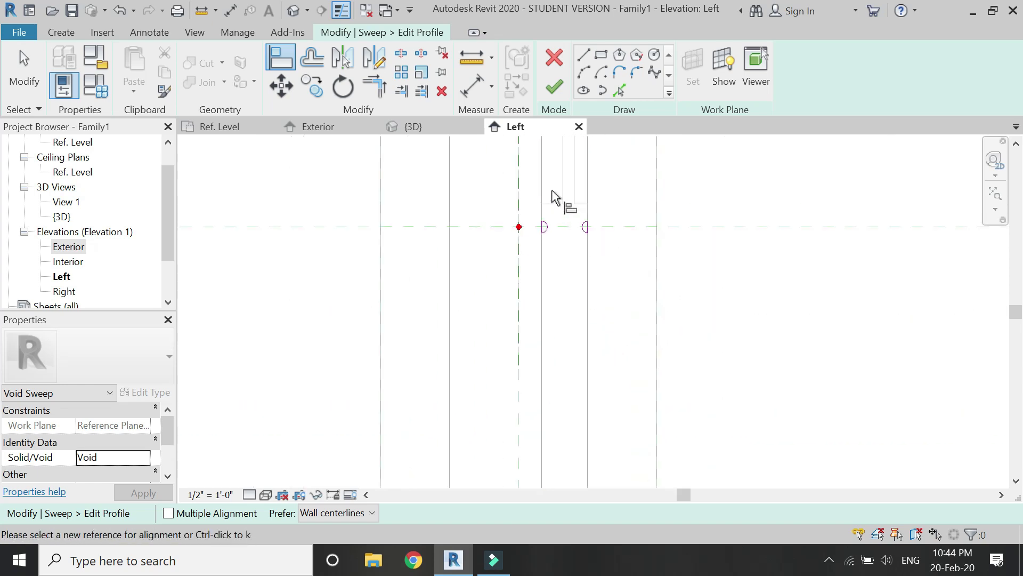
pyautogui.scroll(-2, 552, 194)
pyautogui.press('Escape')
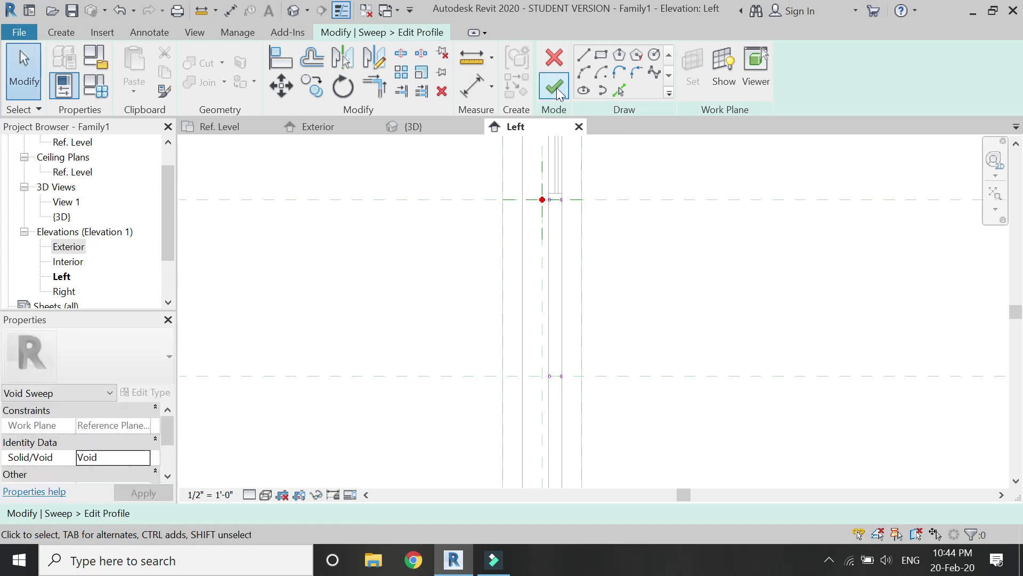
# Finish the profile sketch and complete the void sweep so it cuts the grooves in the door panel
pyautogui.click(554, 86)
pyautogui.click(364, 33)
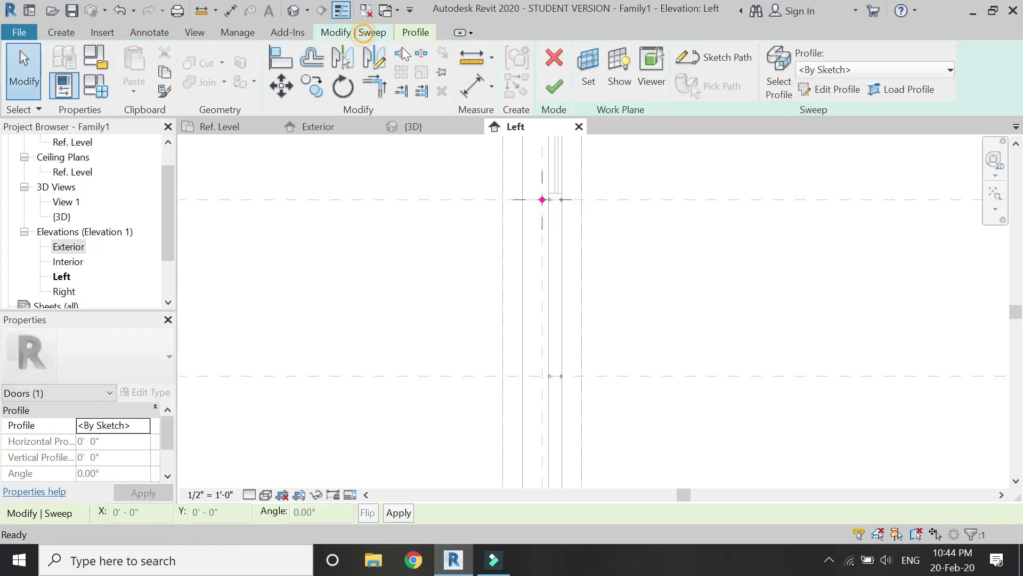
pyautogui.click(556, 87)
pyautogui.click(529, 315)
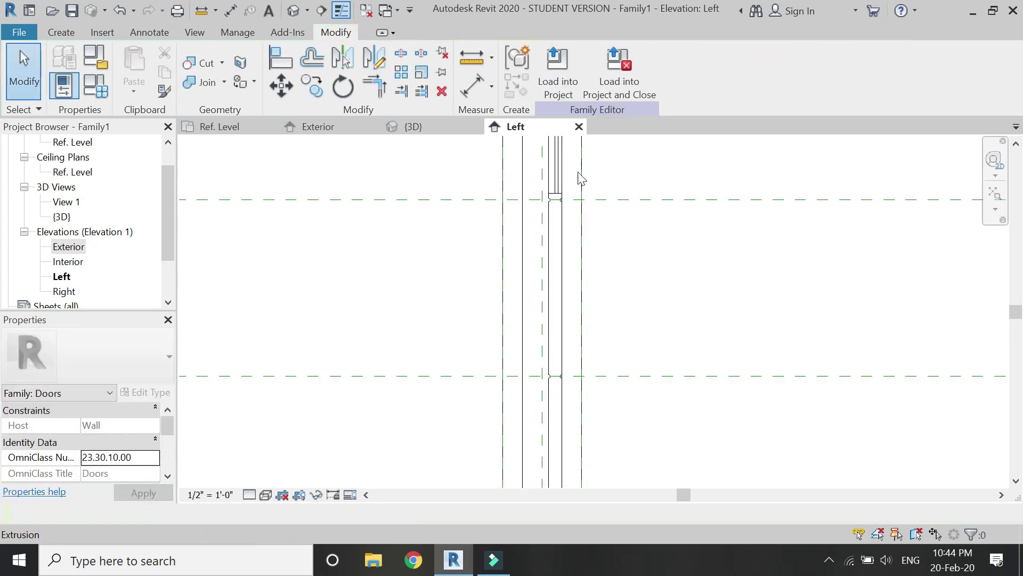
# Examine the grooves cut into both faces of the door panel in the Left elevation and the 3D view
pyautogui.scroll(3, 552, 200)
pyautogui.scroll(4, 552, 199)
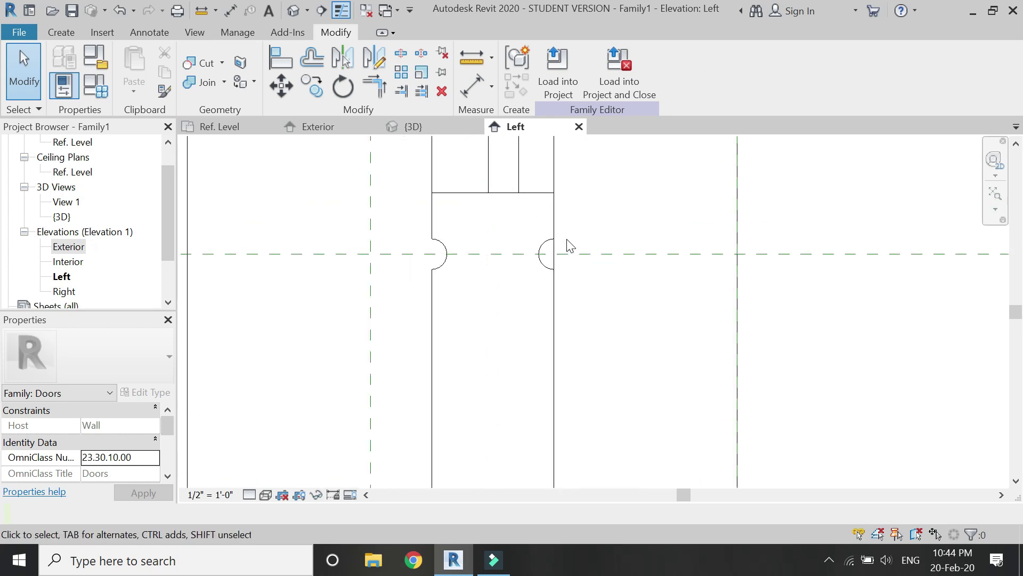
pyautogui.scroll(-3, 602, 236)
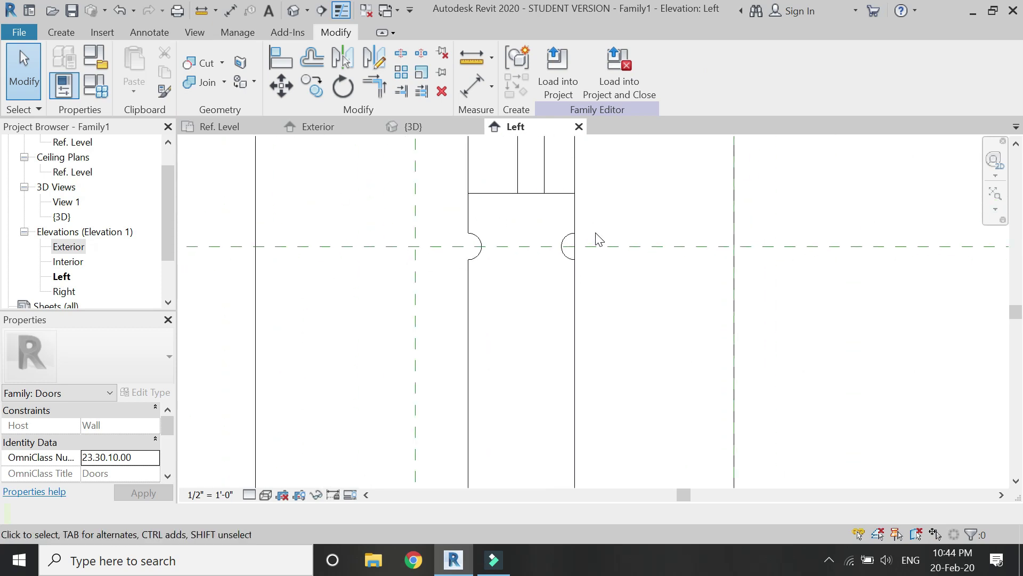
pyautogui.click(416, 128)
pyautogui.scroll(5, 632, 282)
pyautogui.scroll(-2, 616, 241)
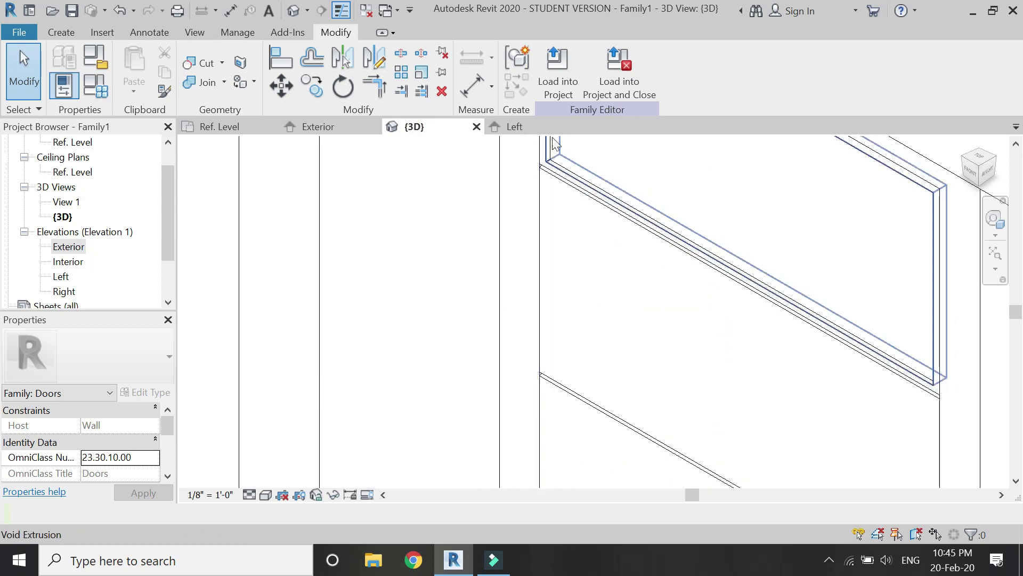
pyautogui.scroll(-3, 554, 131)
pyautogui.scroll(-2, 583, 171)
pyautogui.scroll(4, 637, 385)
pyautogui.scroll(-3, 617, 369)
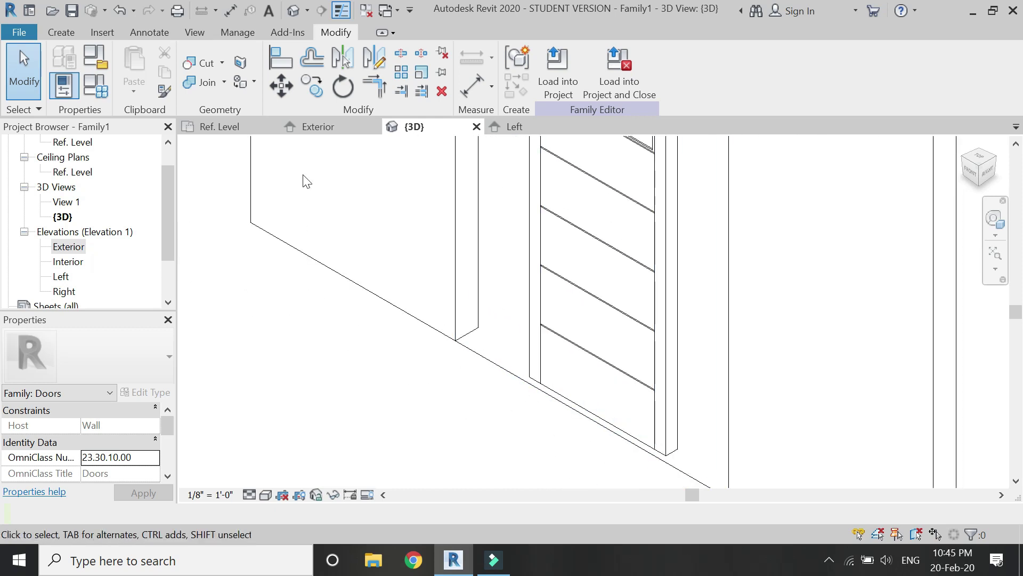
# In the Exterior elevation, start a solid extrusion and sketch a 1'-9" by 8'-0" rectangle filling the opening left of the door frame
pyautogui.click(318, 127)
pyautogui.scroll(2, 480, 219)
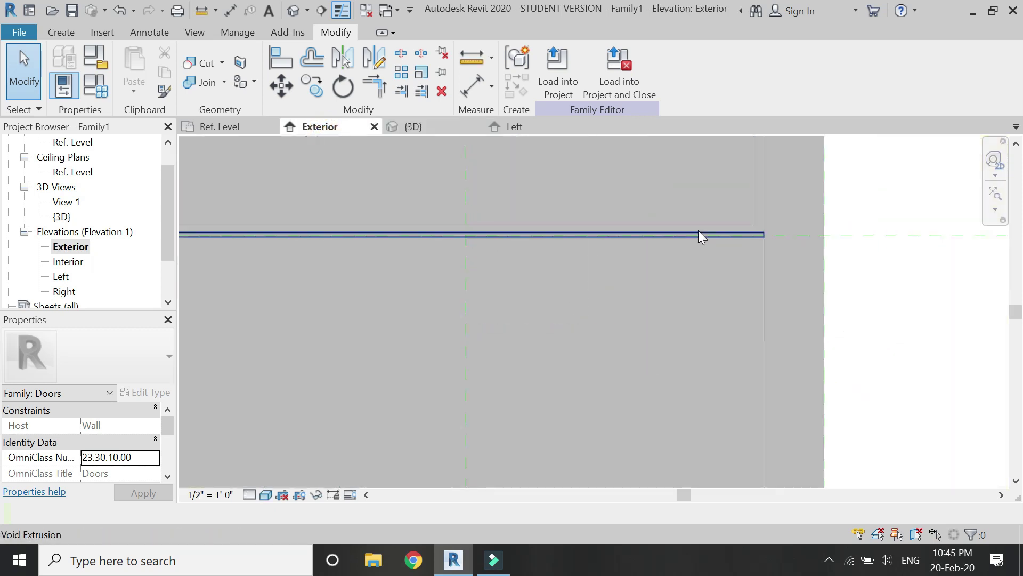
pyautogui.scroll(-6, 752, 171)
pyautogui.scroll(-1, 759, 171)
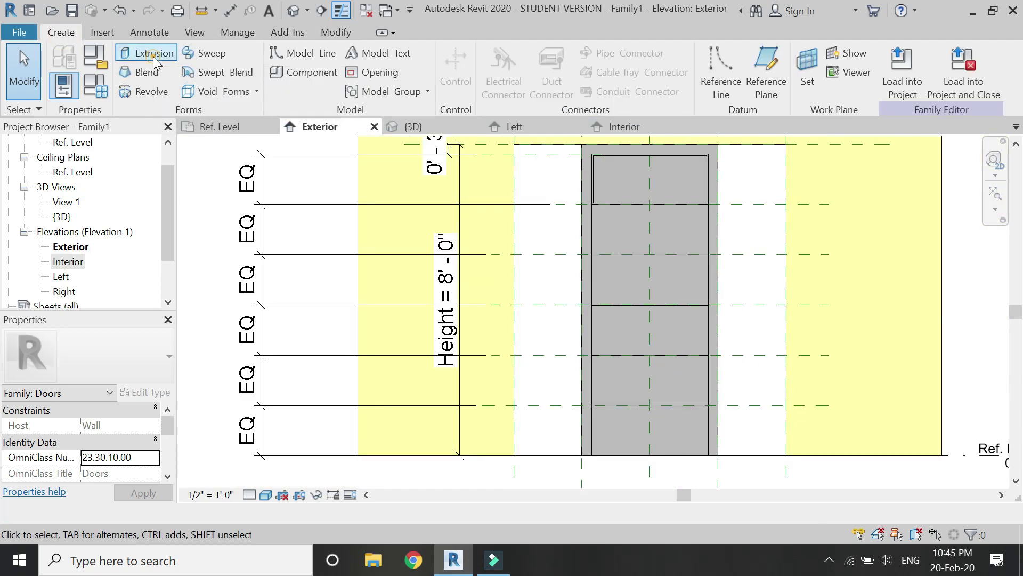
pyautogui.click(153, 54)
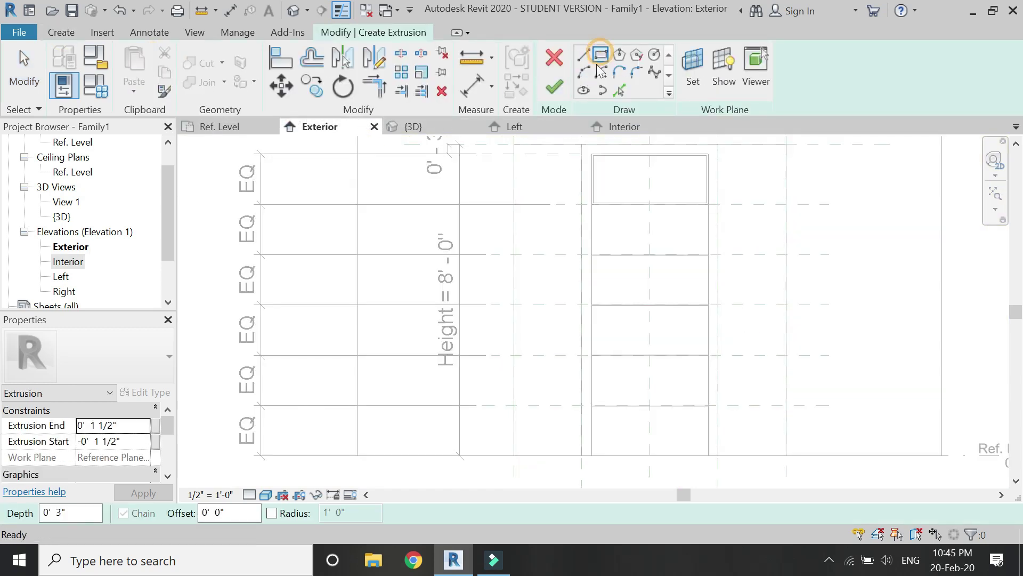
pyautogui.scroll(3, 491, 256)
pyautogui.click(504, 172)
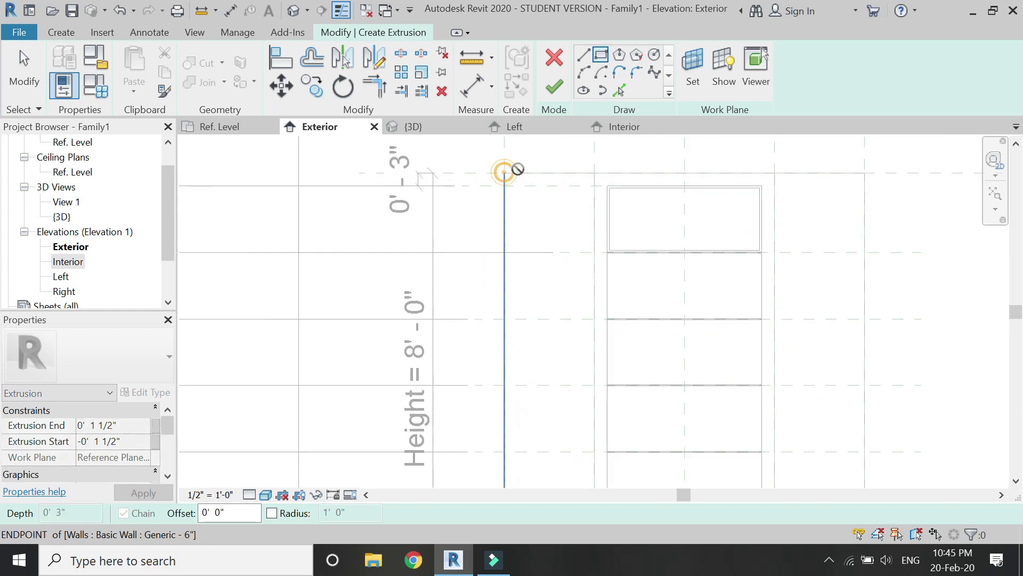
pyautogui.scroll(-2, 533, 299)
pyautogui.scroll(1, 562, 404)
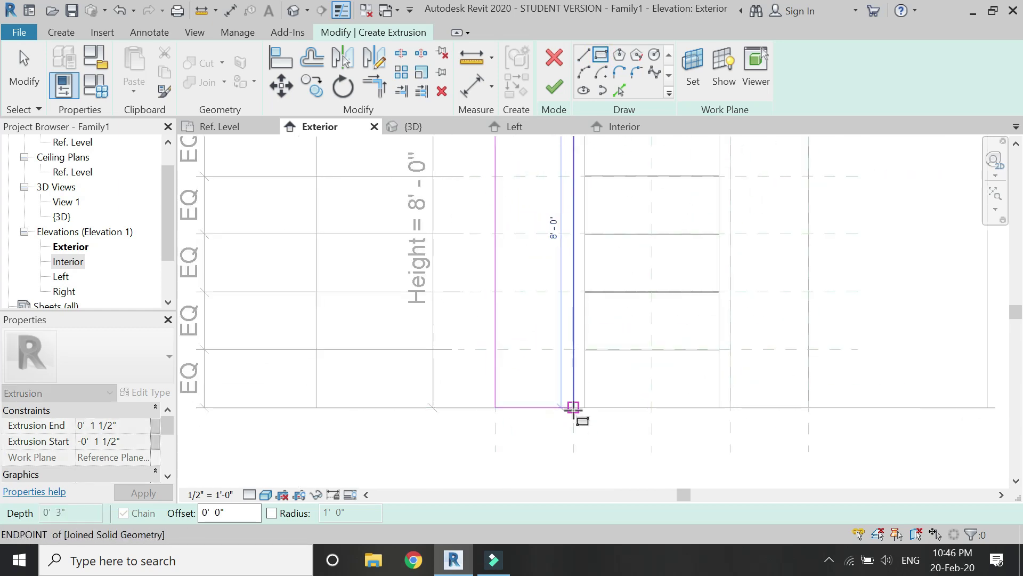
pyautogui.click(574, 407)
pyautogui.scroll(-2, 490, 415)
# Lock the sides of the left window rectangle to the surrounding reference planes and Ref. Level
pyautogui.click(547, 341)
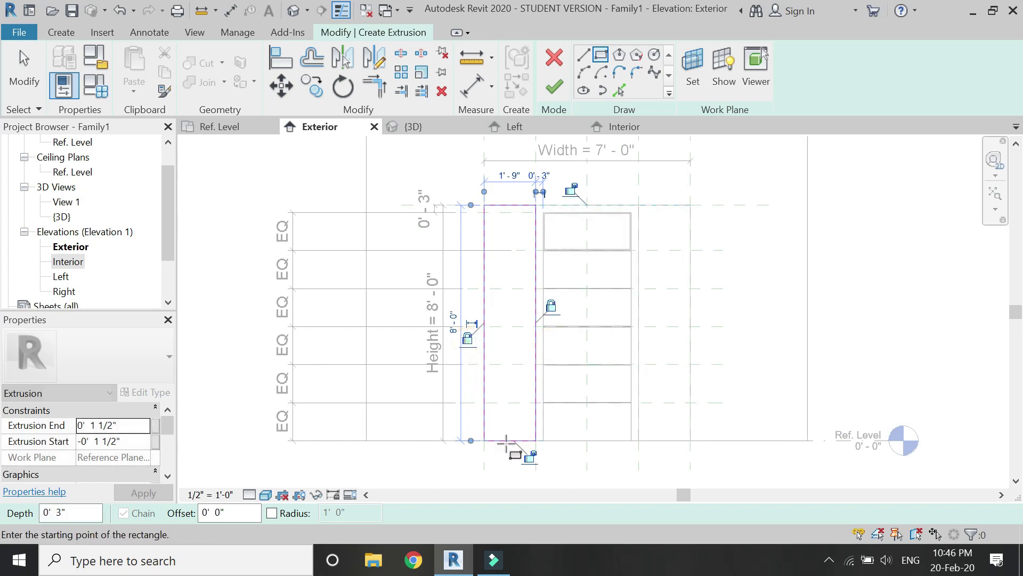
pyautogui.click(530, 457)
pyautogui.click(571, 189)
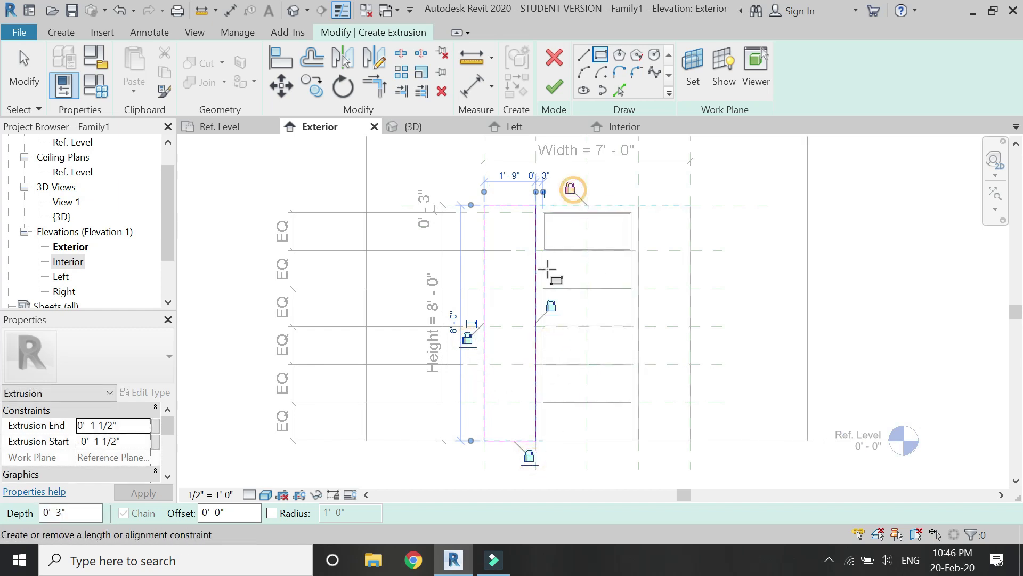
# Sketch a second rectangle, 1'-9" wide, filling the opening right of the door frame down to Ref. Level
pyautogui.click(639, 205)
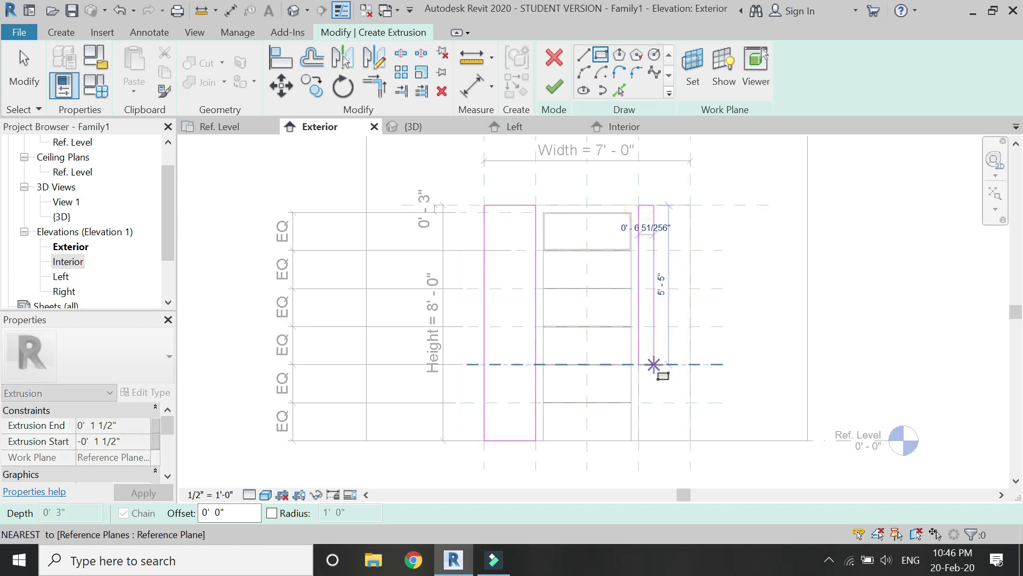
pyautogui.click(690, 440)
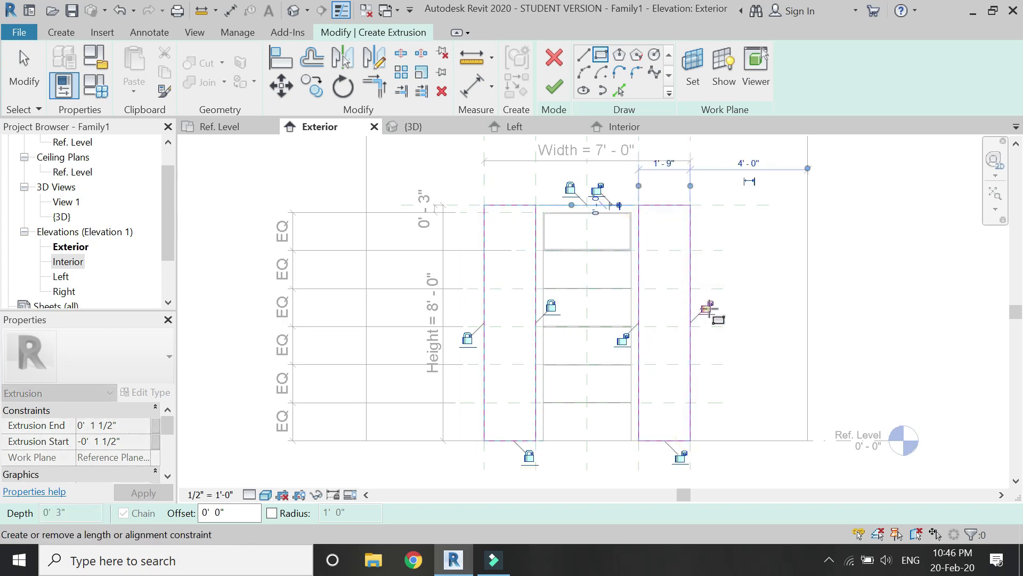
# Lock the edges of the right side panel's rectangle to the adjacent reference planes
pyautogui.click(709, 308)
pyautogui.click(623, 340)
pyautogui.click(680, 457)
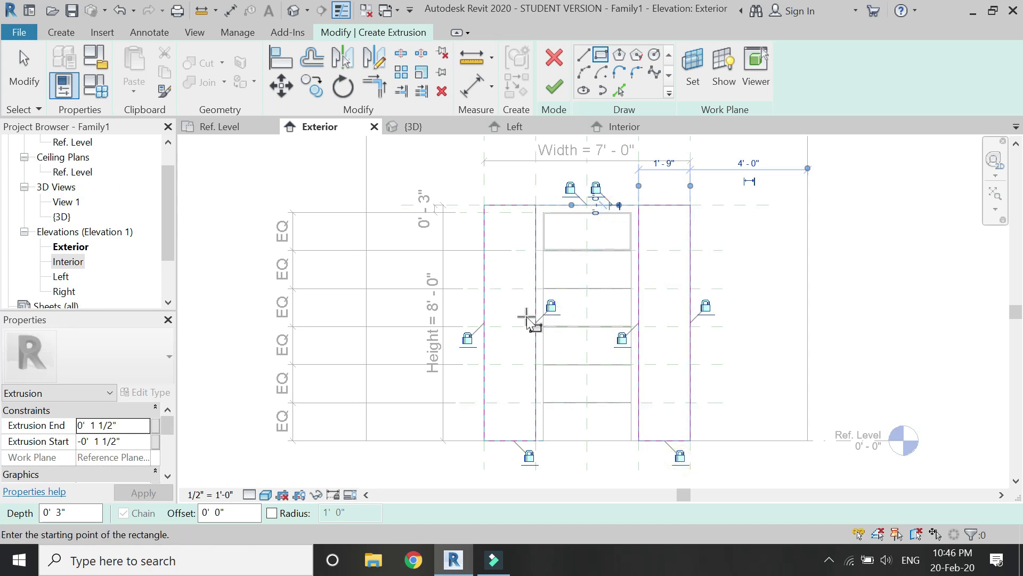
pyautogui.press('Escape')
# Sketch an inner rectangle inside the left side panel's outline with an offset of -2"
pyautogui.moveTo(232, 513); pyautogui.dragTo(164, 529)
pyautogui.write("-2''")
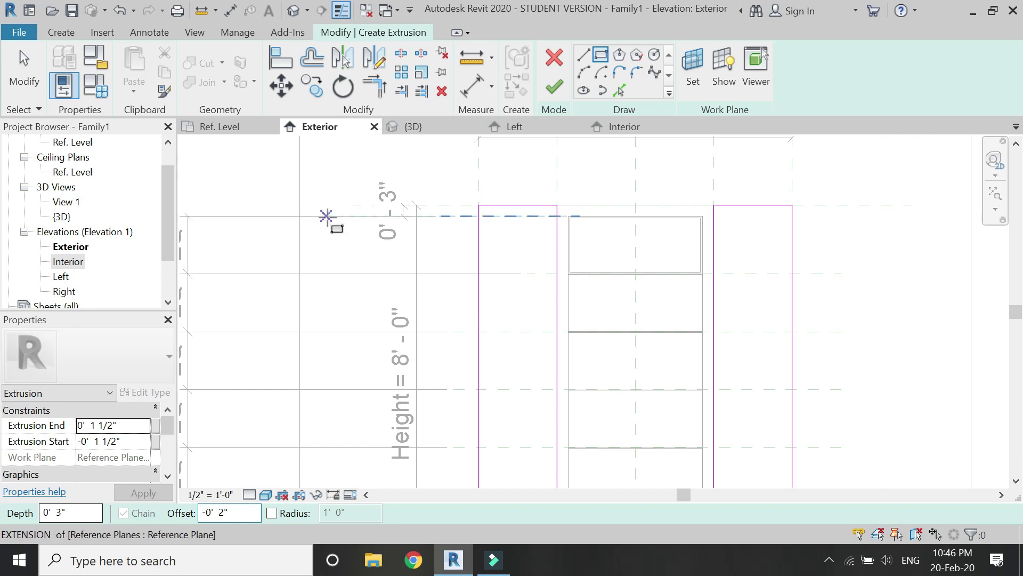
pyautogui.scroll(2, 491, 210)
pyautogui.click(474, 211)
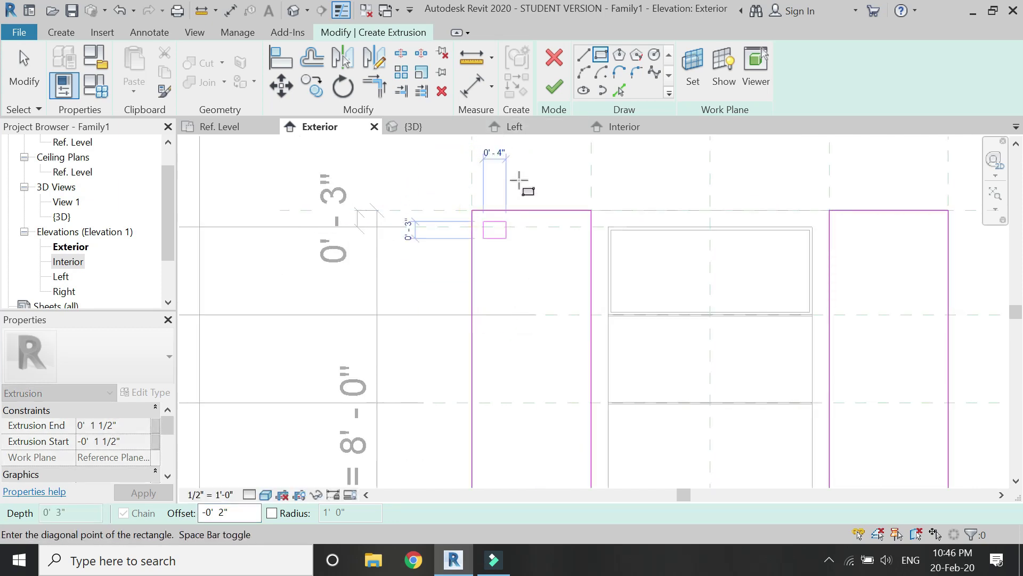
pyautogui.scroll(-3, 525, 178)
pyautogui.click(556, 403)
pyautogui.scroll(-2, 496, 444)
pyautogui.scroll(1, 680, 219)
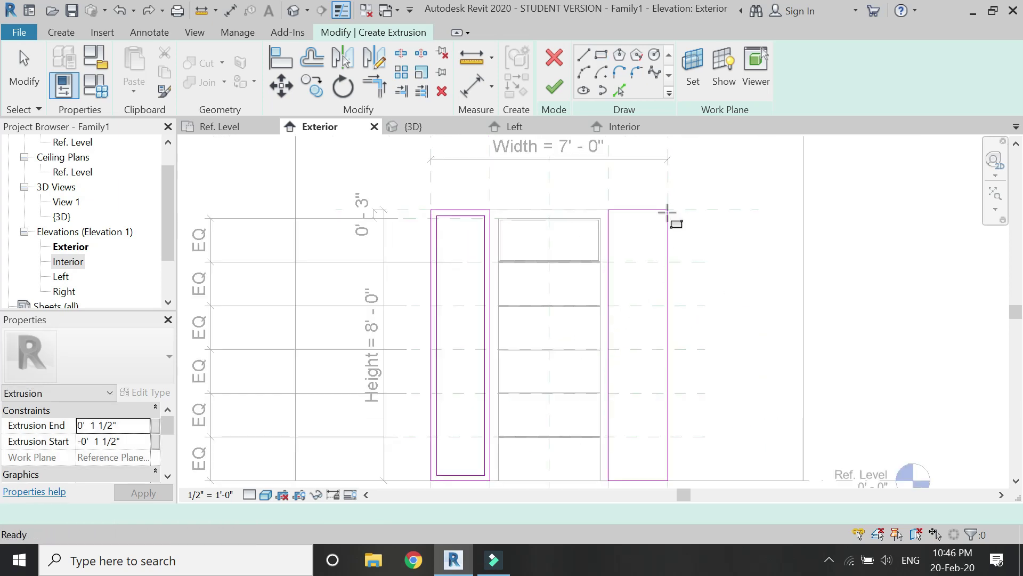
# Sketch a matching inner rectangle inside the right side panel's outline with the same -2" offset
pyautogui.click(670, 213)
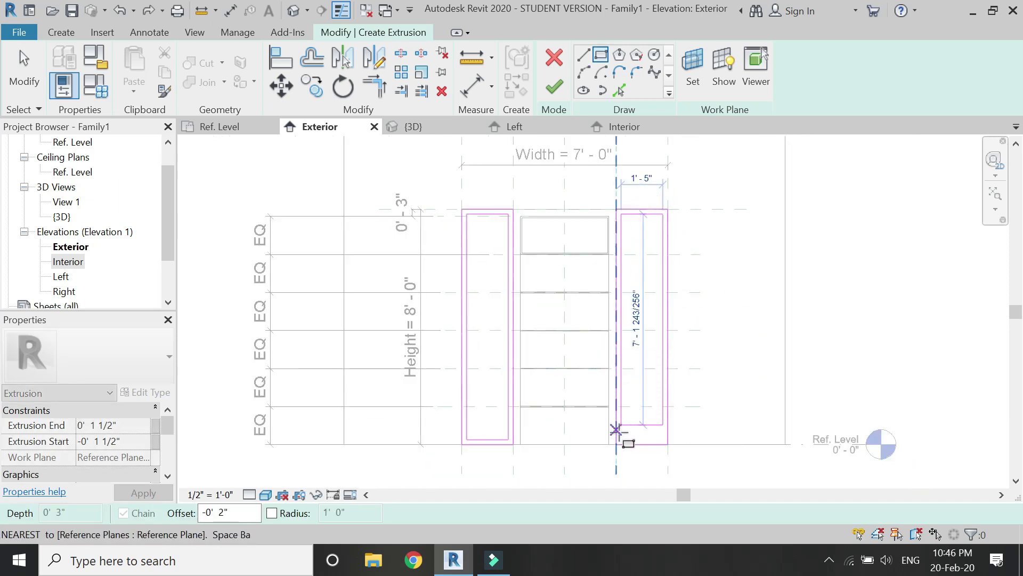
pyautogui.click(616, 444)
pyautogui.press('Escape')
pyautogui.press('Escape')
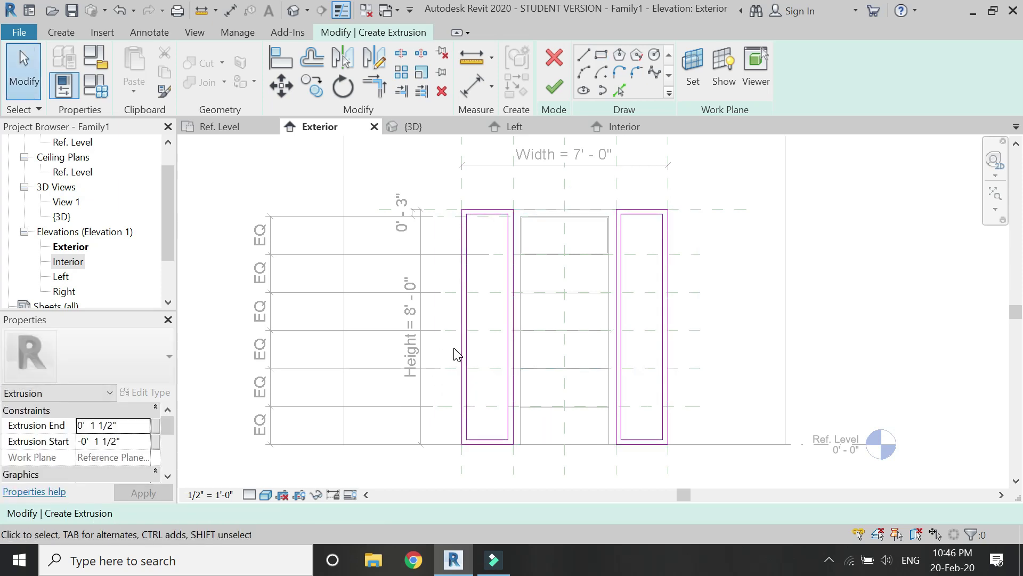
# Sketch a 2" high rail rectangle across the left panel at its uppermost dividing reference plane, using an offset of -1"
pyautogui.scroll(1, 482, 279)
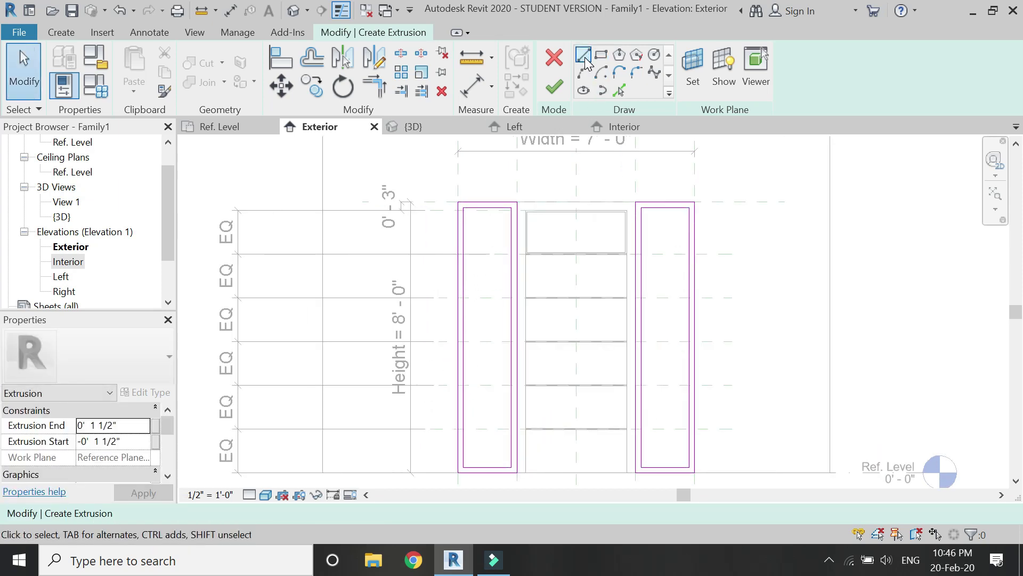
pyautogui.click(602, 56)
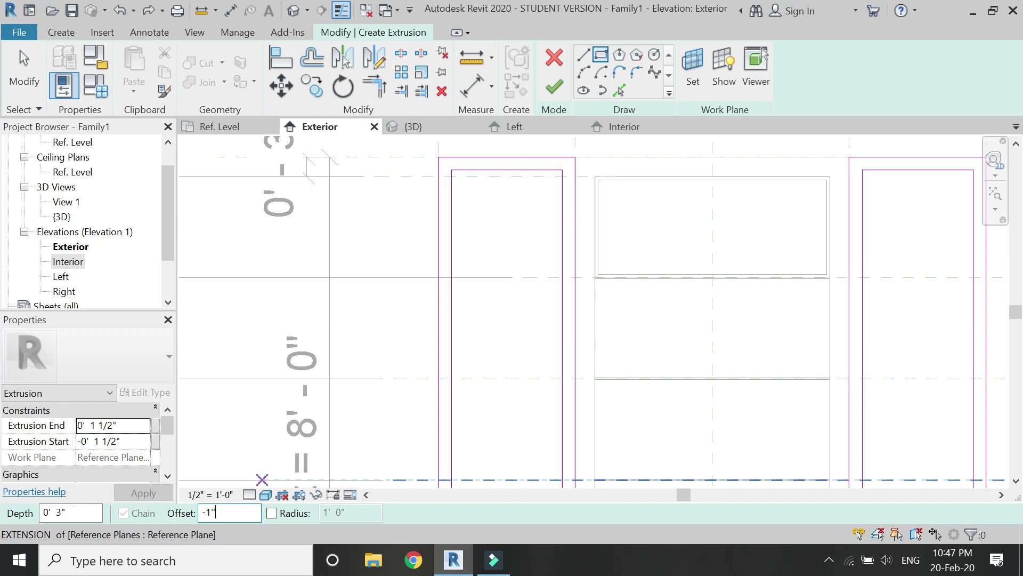
pyautogui.scroll(3, 464, 272)
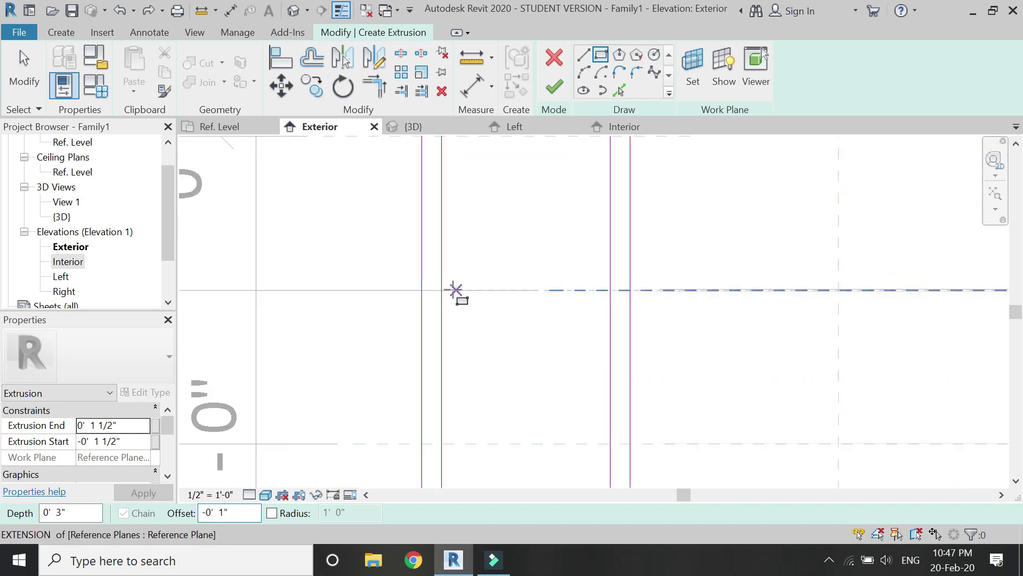
pyautogui.click(442, 289)
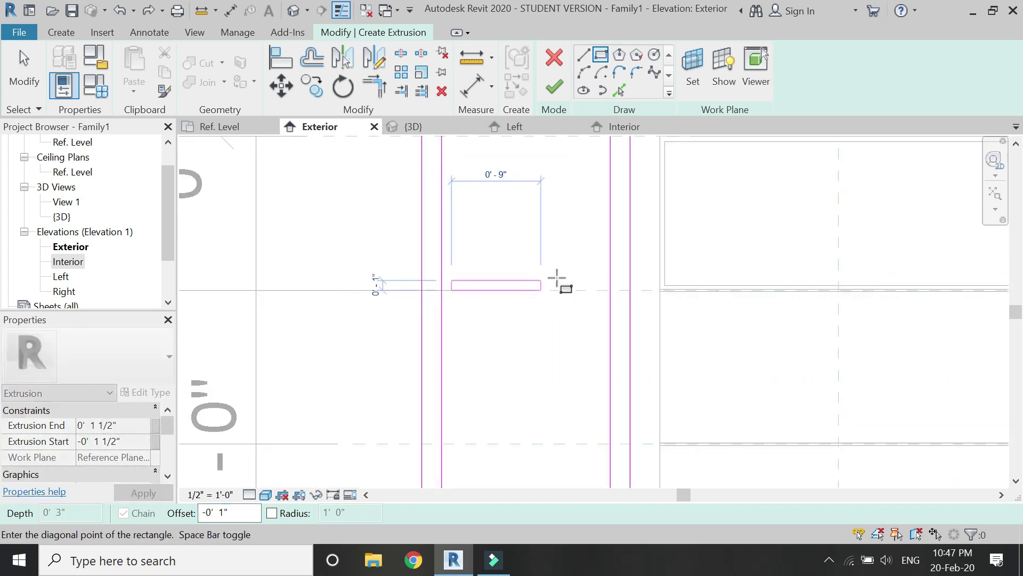
pyautogui.click(610, 290)
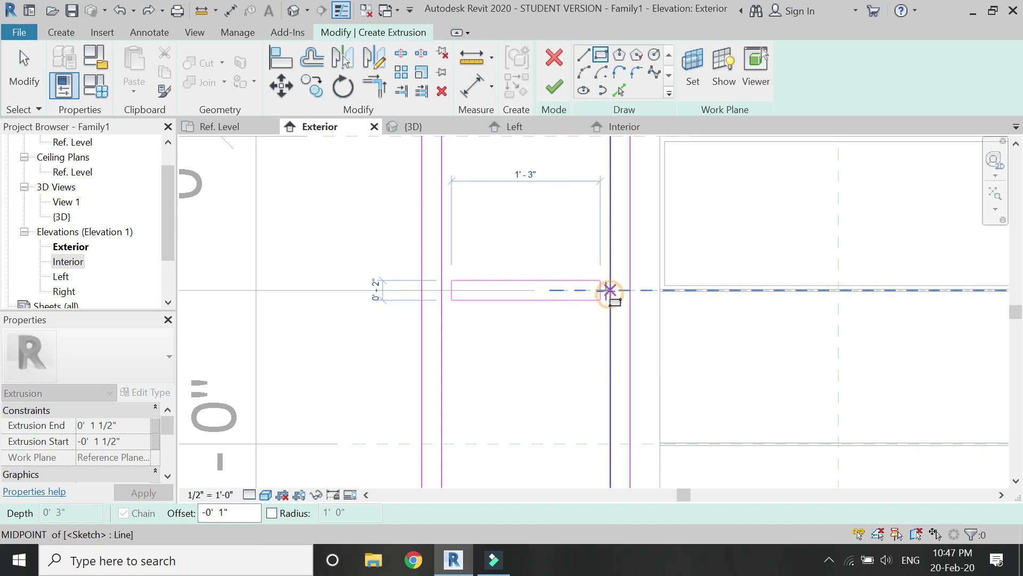
pyautogui.press('Escape')
pyautogui.press('Escape')
# Delete the two short end lines of the rail rectangle in the left panel
pyautogui.scroll(2, 602, 290)
pyautogui.click(599, 291)
pyautogui.press('Delete')
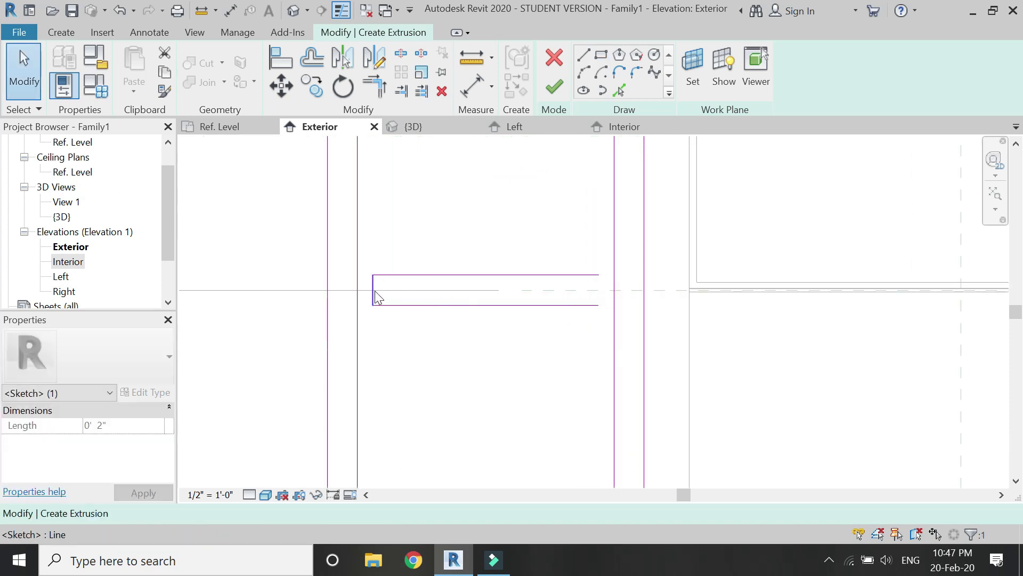
pyautogui.click(373, 290)
pyautogui.press('Delete')
# Copy the two rail lines with Multiple enabled to the lower dividing reference planes of the left panel
pyautogui.moveTo(497, 233); pyautogui.dragTo(441, 354)
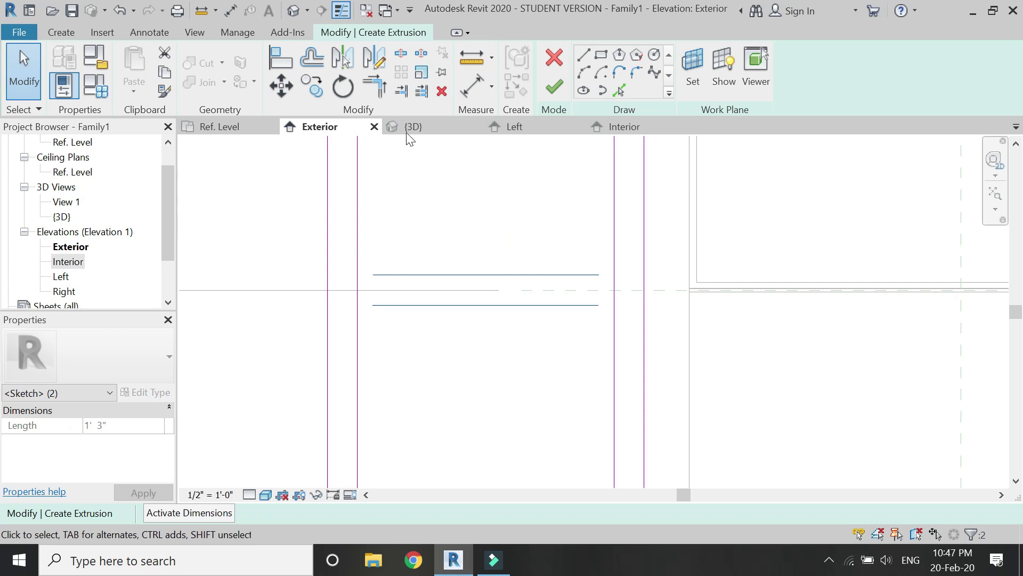
pyautogui.click(314, 93)
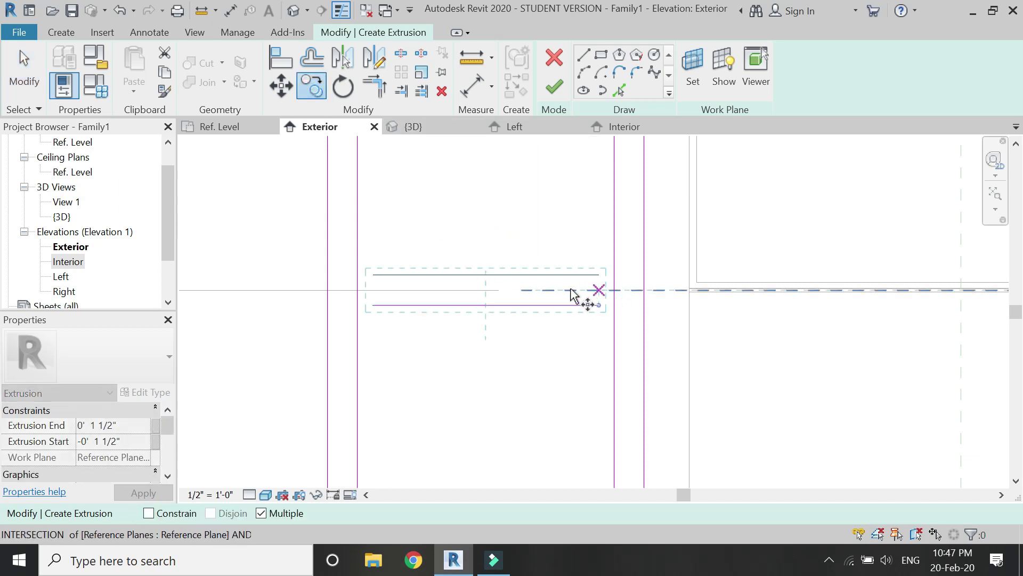
pyautogui.click(615, 290)
pyautogui.scroll(-4, 533, 195)
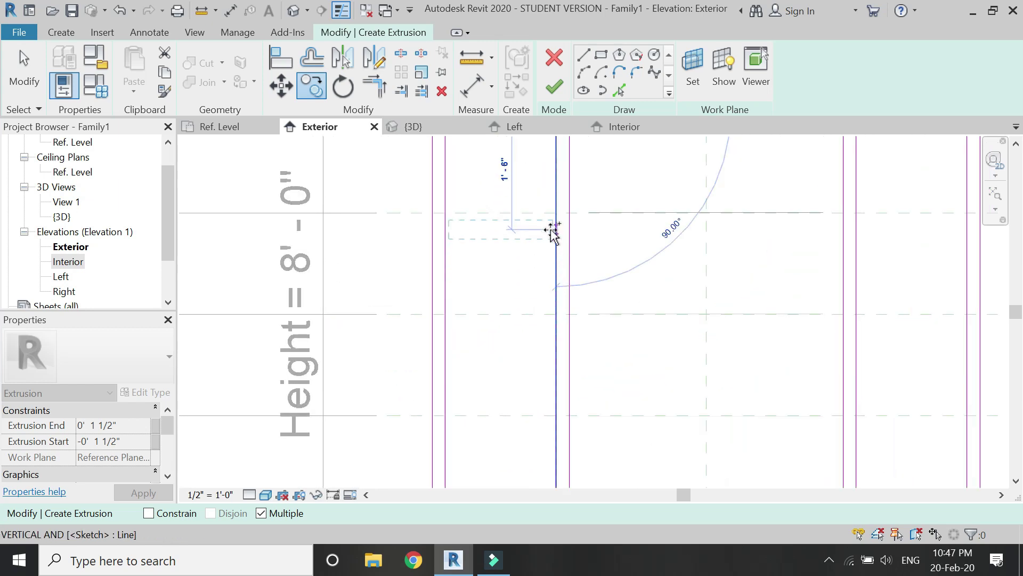
pyautogui.click(556, 214)
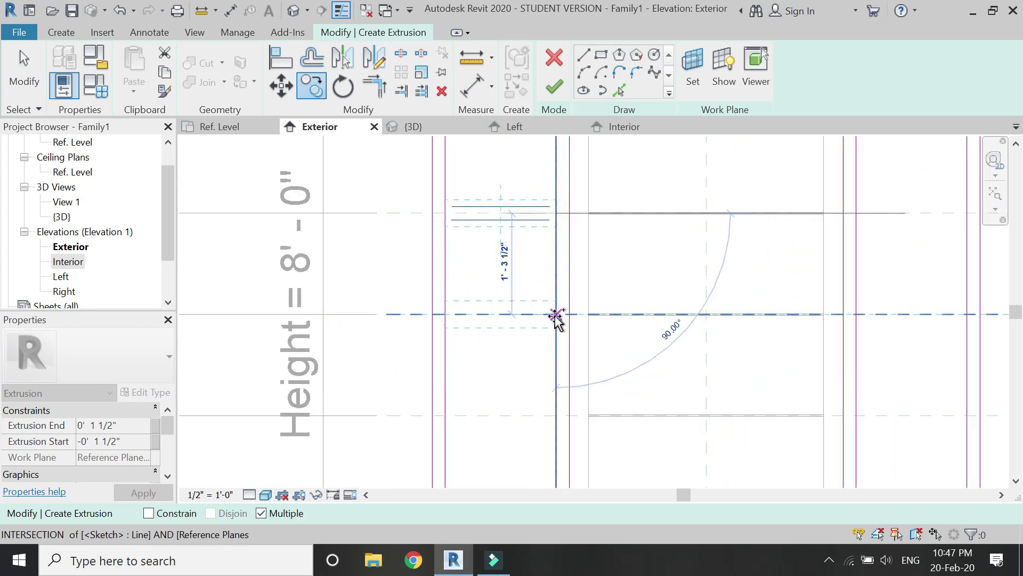
pyautogui.click(556, 314)
pyautogui.click(556, 415)
pyautogui.scroll(-4, 523, 200)
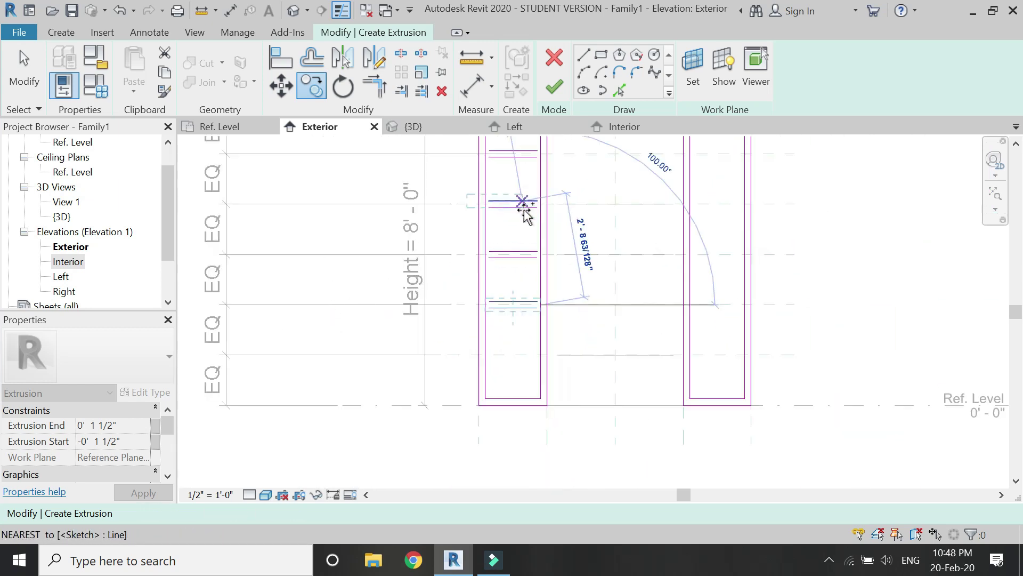
# Copy the pair of rail lines to all five dividing reference planes of the right panel
pyautogui.scroll(3, 525, 328)
pyautogui.scroll(-4, 612, 354)
pyautogui.scroll(3, 666, 366)
pyautogui.scroll(1, 665, 364)
pyautogui.click(669, 364)
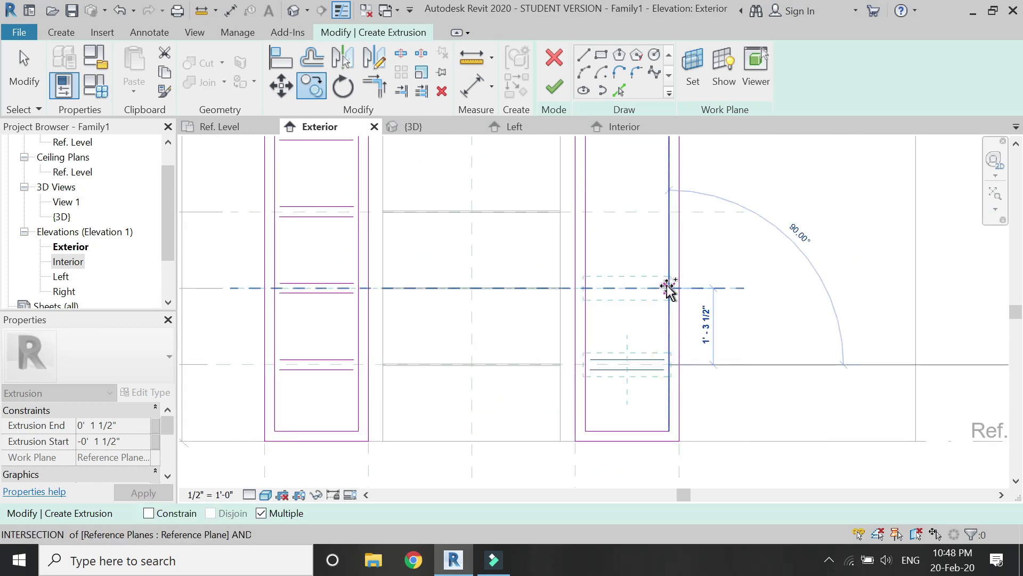
pyautogui.scroll(2, 666, 283)
pyautogui.moveTo(664, 282); pyautogui.dragTo(632, 310, button='middle')
pyautogui.scroll(-3, 631, 314)
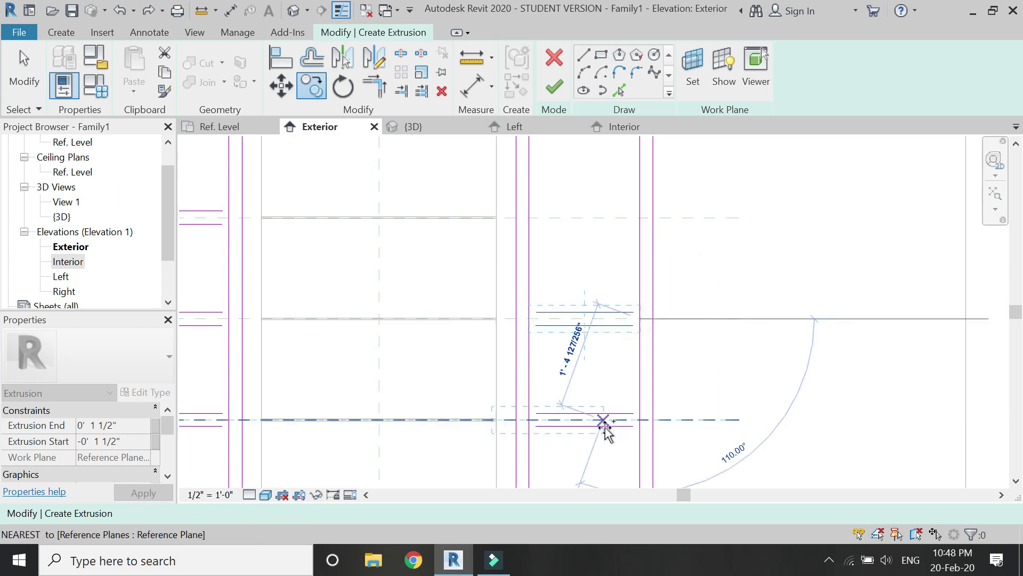
pyautogui.scroll(3, 628, 324)
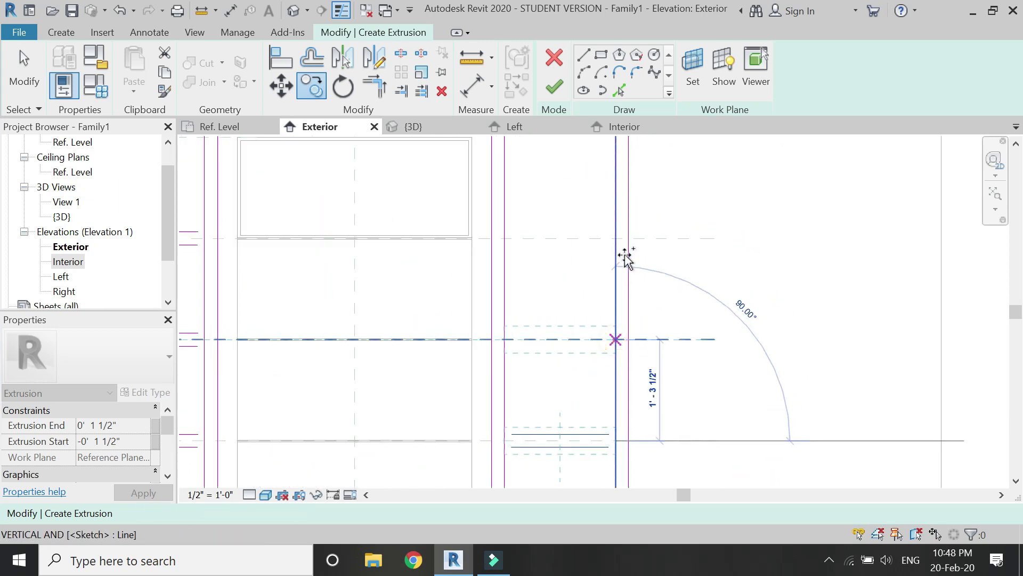
pyautogui.click(616, 239)
pyautogui.scroll(-3, 670, 196)
pyautogui.press('Escape')
pyautogui.press('Escape')
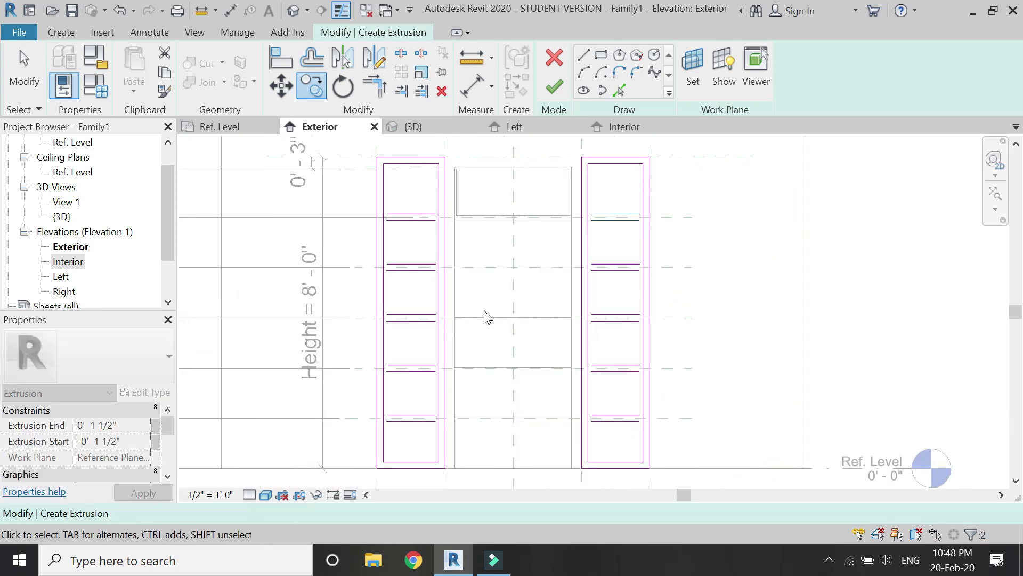
# Split both inner vertical lines of the left panel at its upper three rails, keeping the inner segments
pyautogui.click(400, 54)
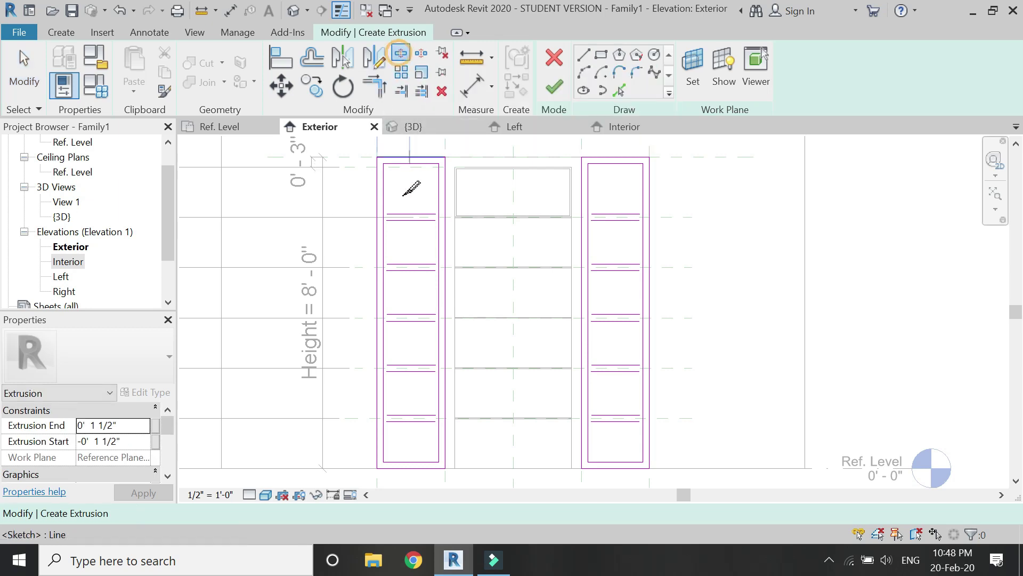
pyautogui.scroll(4, 395, 192)
pyautogui.scroll(3, 397, 241)
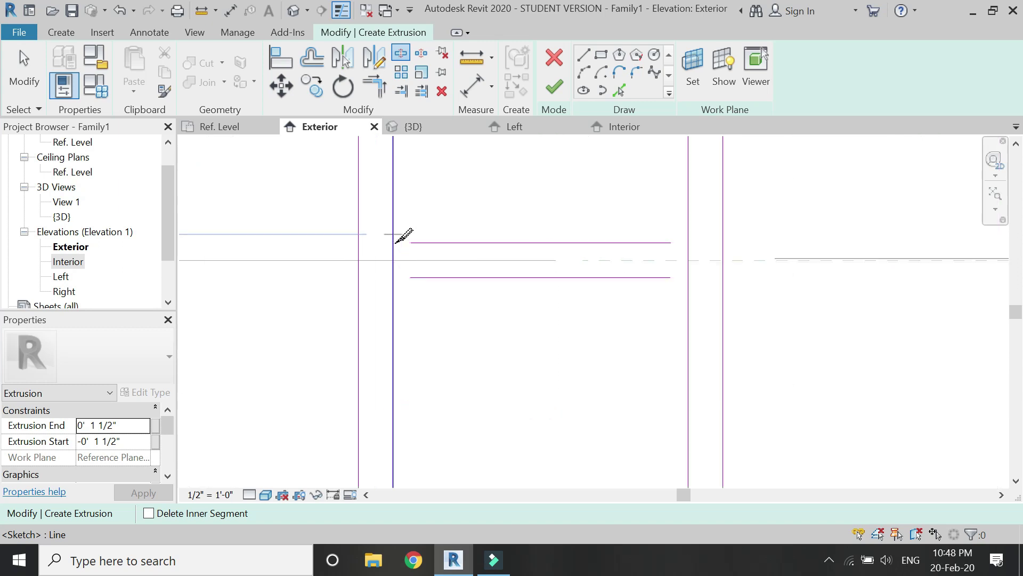
pyautogui.click(391, 260)
pyautogui.scroll(-2, 409, 195)
pyautogui.click(547, 232)
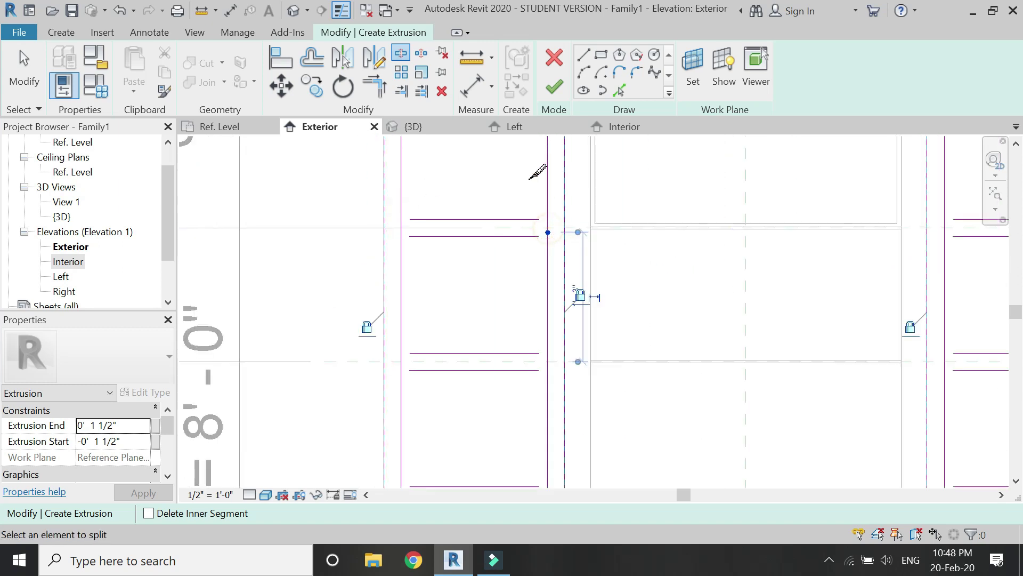
pyautogui.scroll(-2, 529, 178)
pyautogui.scroll(2, 459, 308)
pyautogui.click(455, 271)
pyautogui.click(582, 267)
pyautogui.click(456, 383)
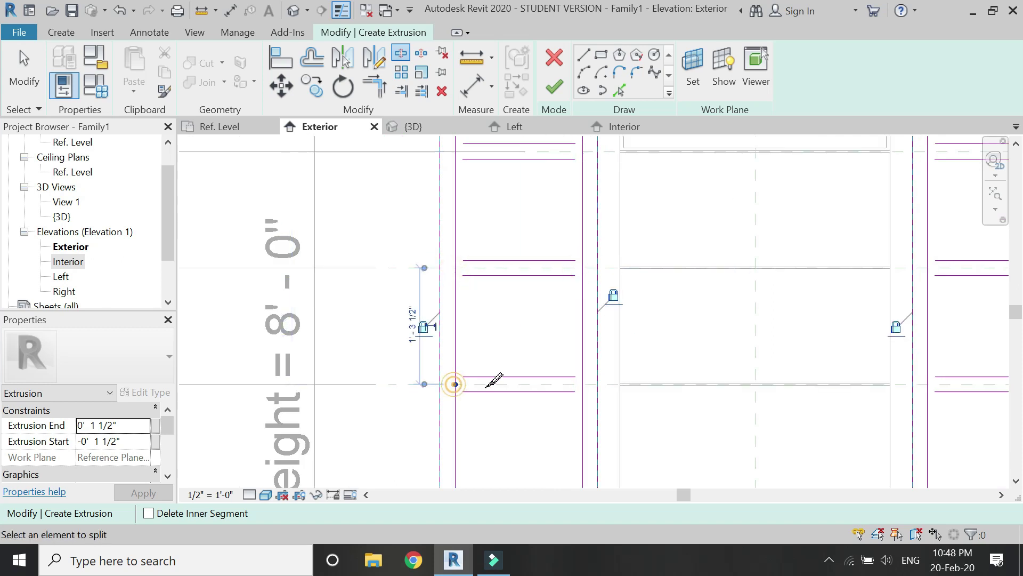
pyautogui.click(583, 383)
# Split the inner vertical lines of the left panel at its two lowest rails
pyautogui.scroll(-2, 536, 392)
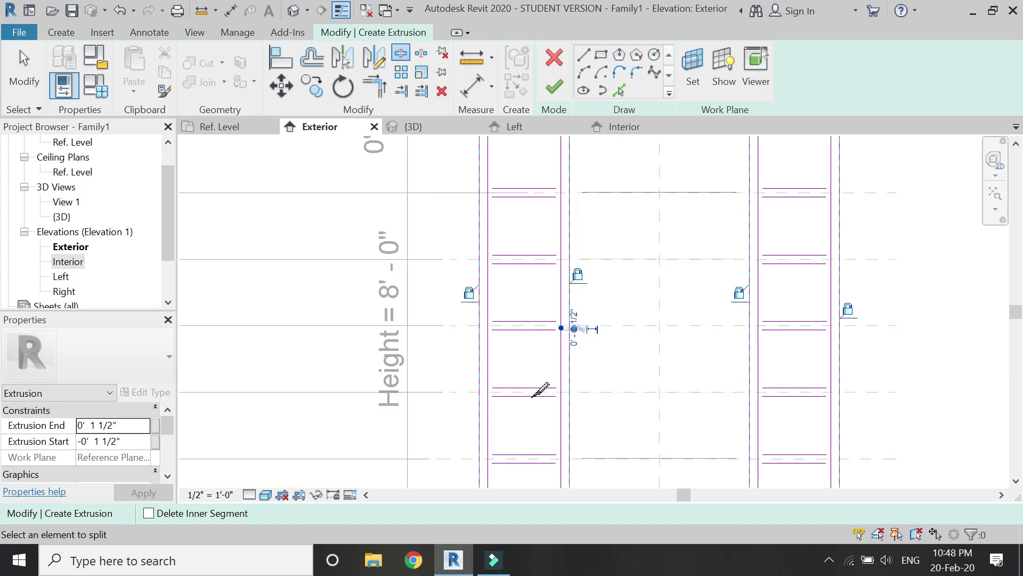
pyautogui.scroll(2, 480, 354)
pyautogui.click(601, 357)
pyautogui.scroll(-3, 539, 370)
pyautogui.scroll(2, 522, 359)
pyautogui.click(489, 332)
pyautogui.click(601, 332)
# Split both inner vertical lines of the right panel at its two lowest rails
pyautogui.scroll(-3, 665, 347)
pyautogui.scroll(4, 763, 360)
pyautogui.click(756, 378)
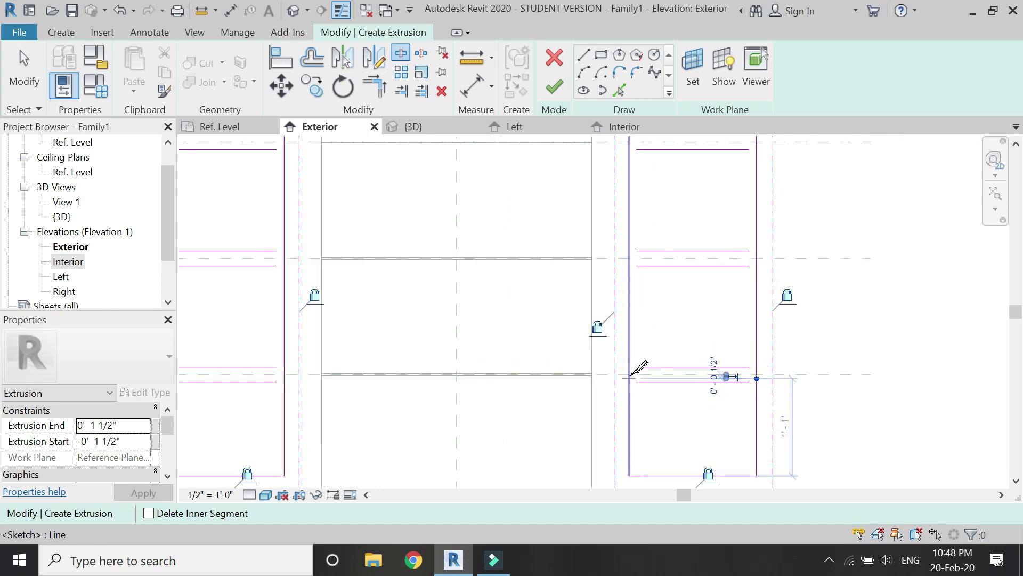
pyautogui.click(630, 371)
pyautogui.click(630, 258)
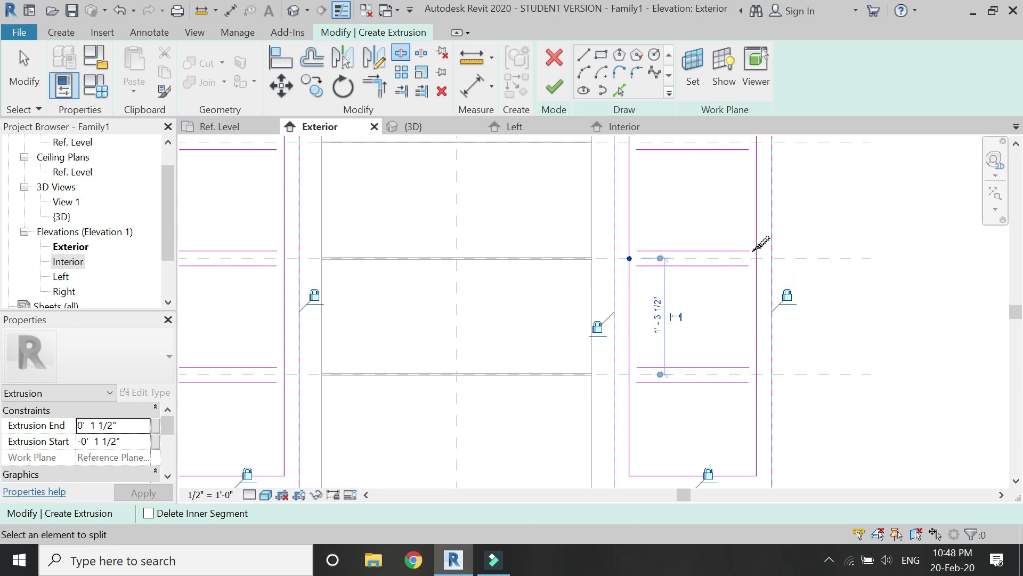
pyautogui.click(756, 258)
# Split both inner vertical lines of the right panel at its upper three rails
pyautogui.scroll(-3, 618, 373)
pyautogui.scroll(2, 640, 272)
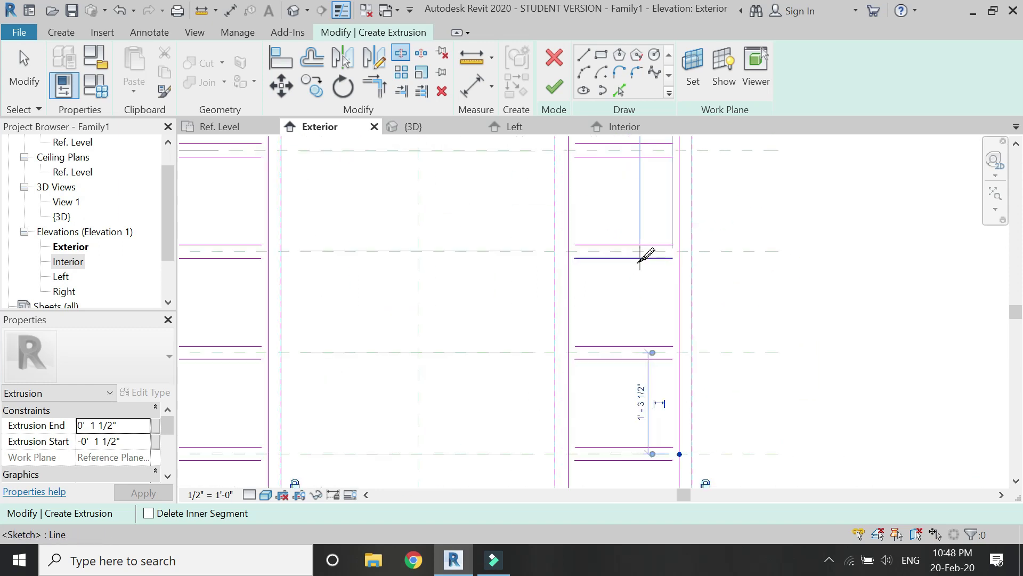
pyautogui.click(679, 355)
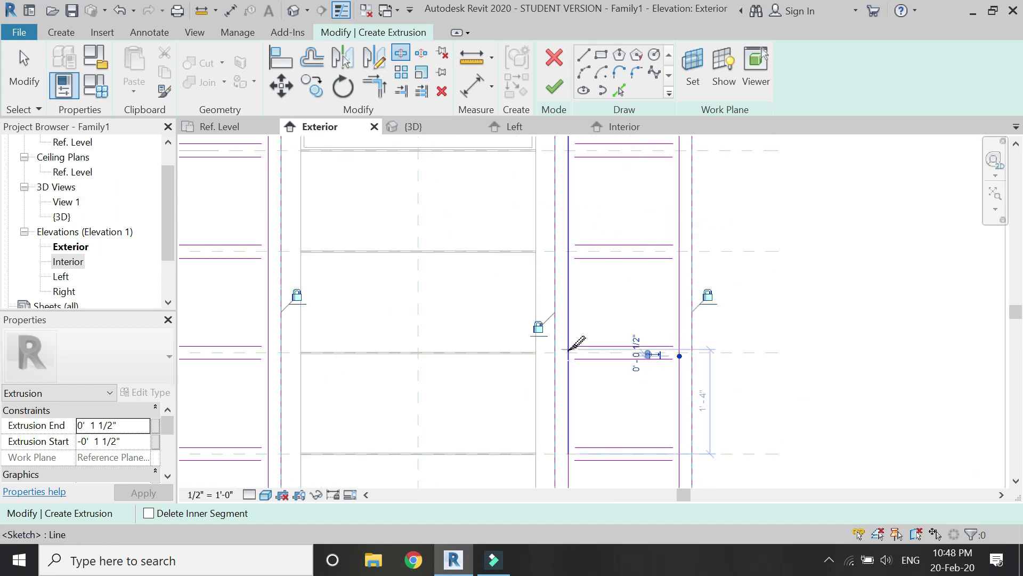
pyautogui.click(568, 352)
pyautogui.click(568, 251)
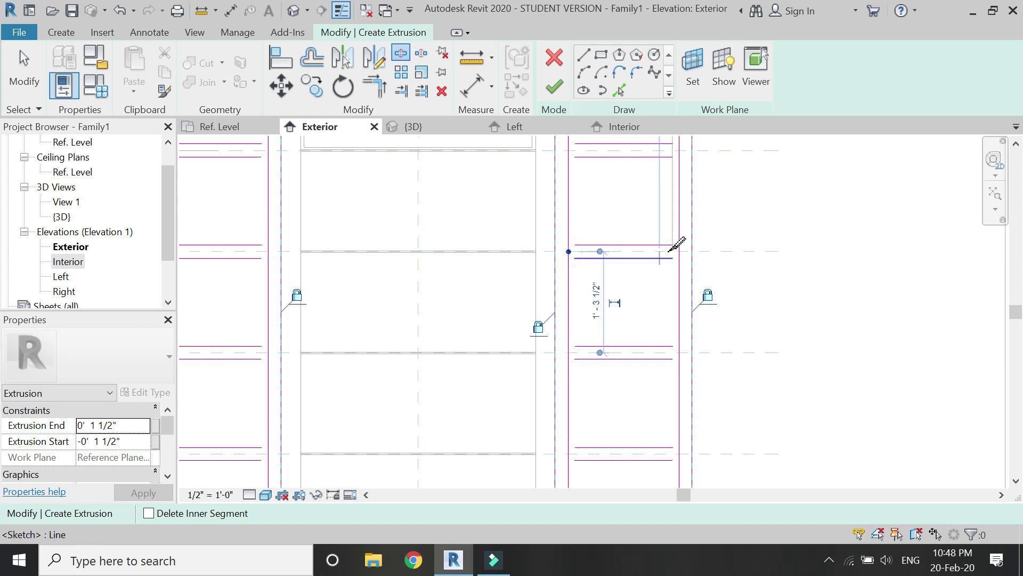
pyautogui.click(680, 249)
pyautogui.scroll(-2, 612, 239)
pyautogui.scroll(2, 585, 288)
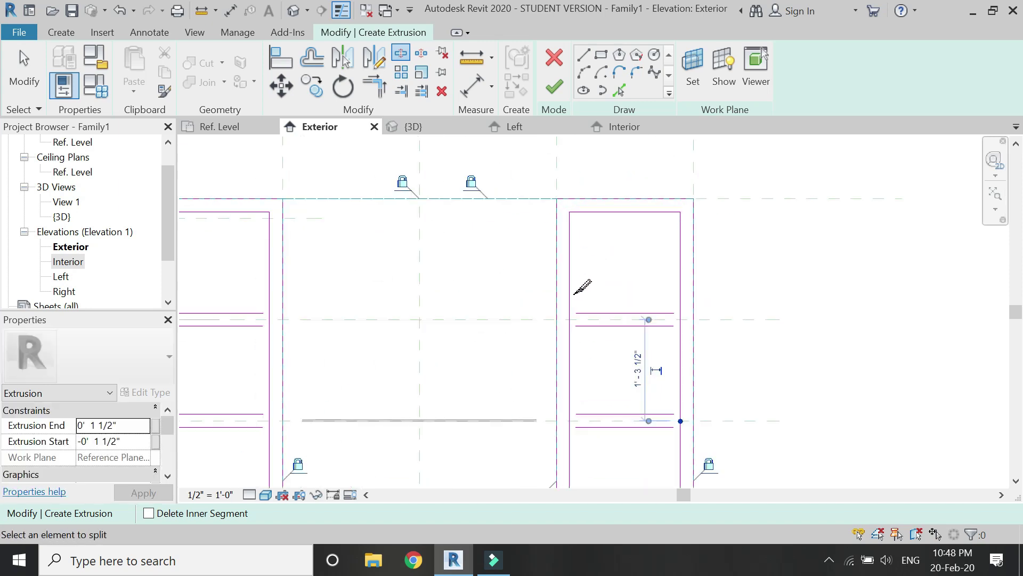
pyautogui.click(569, 319)
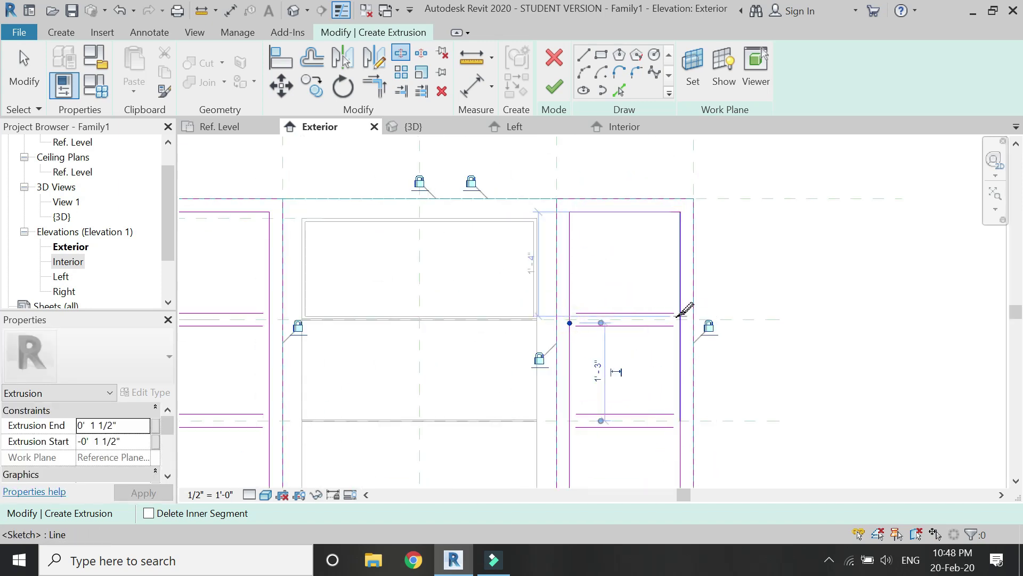
pyautogui.click(676, 319)
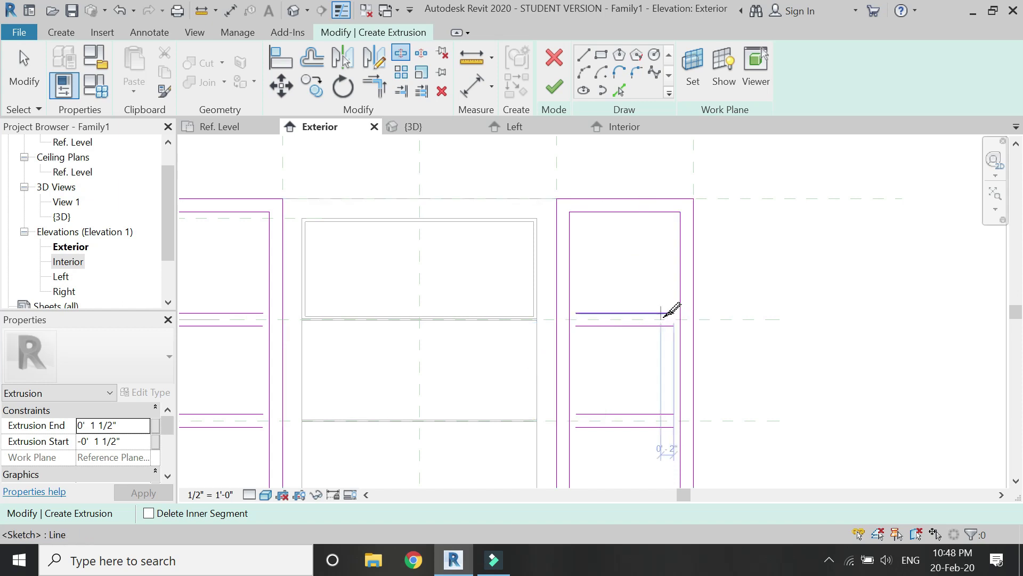
# Trim the inner vertical lines of the right panel to corners with both edges of its top rail
pyautogui.press('t')
pyautogui.press('r')
pyautogui.click(589, 320)
pyautogui.click(682, 296)
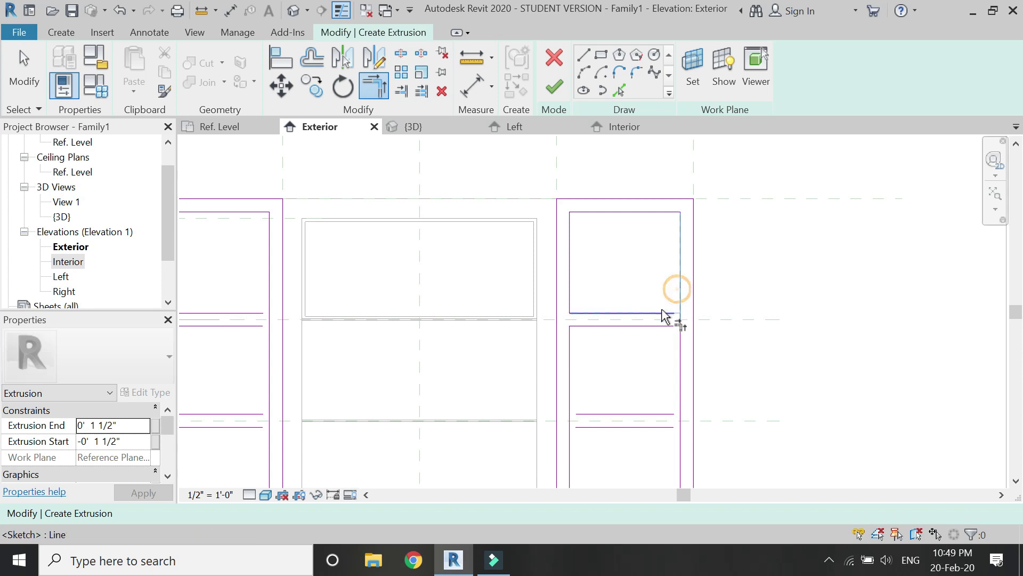
pyautogui.click(658, 327)
# Trim both edges of the right panel's second rail from the top to corners with its inner vertical lines
pyautogui.scroll(-2, 668, 322)
pyautogui.moveTo(676, 395); pyautogui.dragTo(647, 349, button='middle')
pyautogui.scroll(2, 631, 341)
pyautogui.click(574, 298)
pyautogui.click(552, 284)
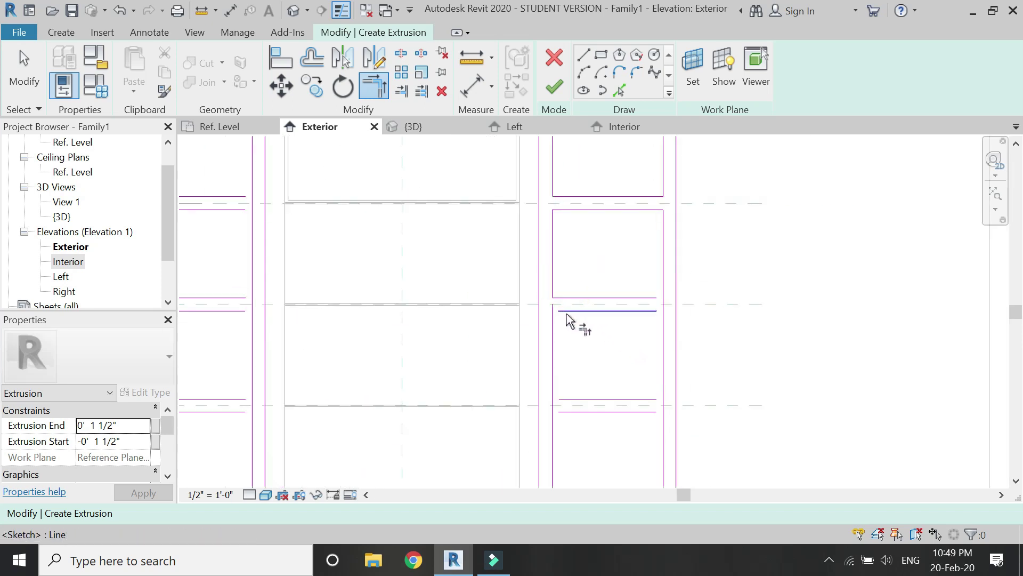
pyautogui.click(629, 311)
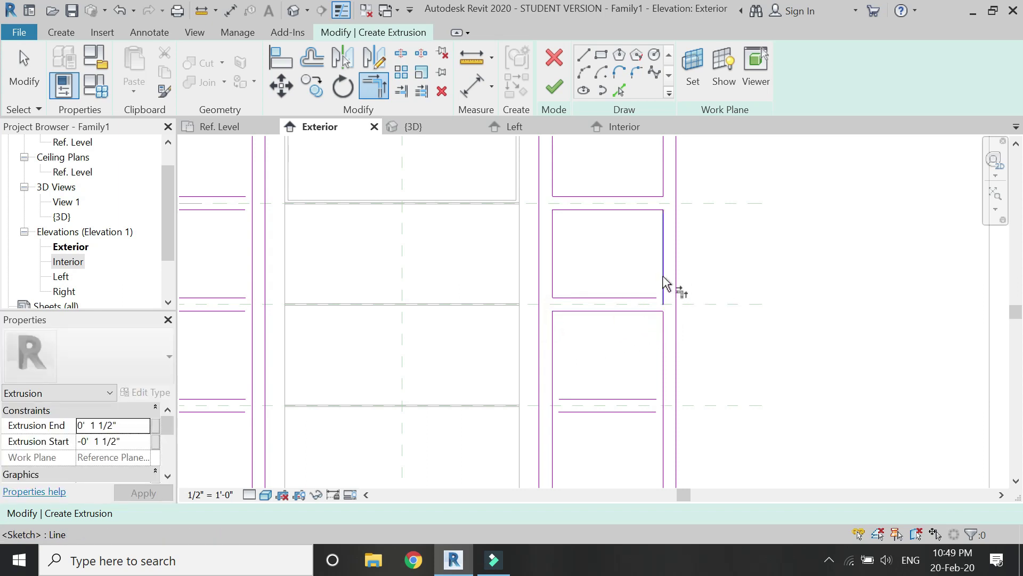
pyautogui.click(646, 299)
# Trim both edges of the right panel's middle rail to corners with its inner vertical lines
pyautogui.scroll(-3, 586, 233)
pyautogui.scroll(2, 588, 338)
pyautogui.click(553, 331)
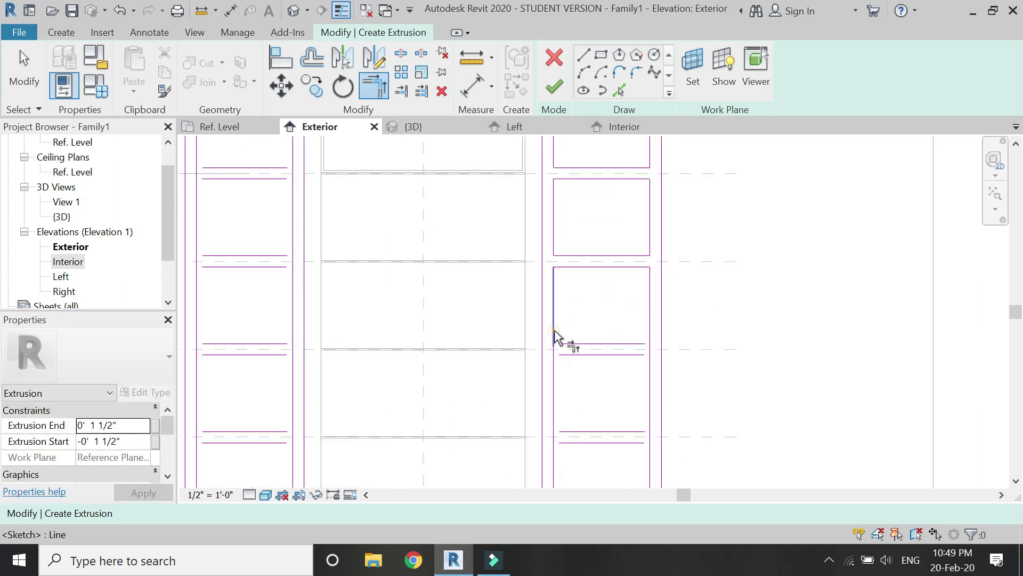
pyautogui.click(569, 355)
pyautogui.click(554, 376)
pyautogui.click(648, 321)
pyautogui.click(631, 356)
# Trim both edges of the right panel's second-lowest rail to corners with its inner vertical lines
pyautogui.scroll(-2, 642, 322)
pyautogui.scroll(3, 605, 400)
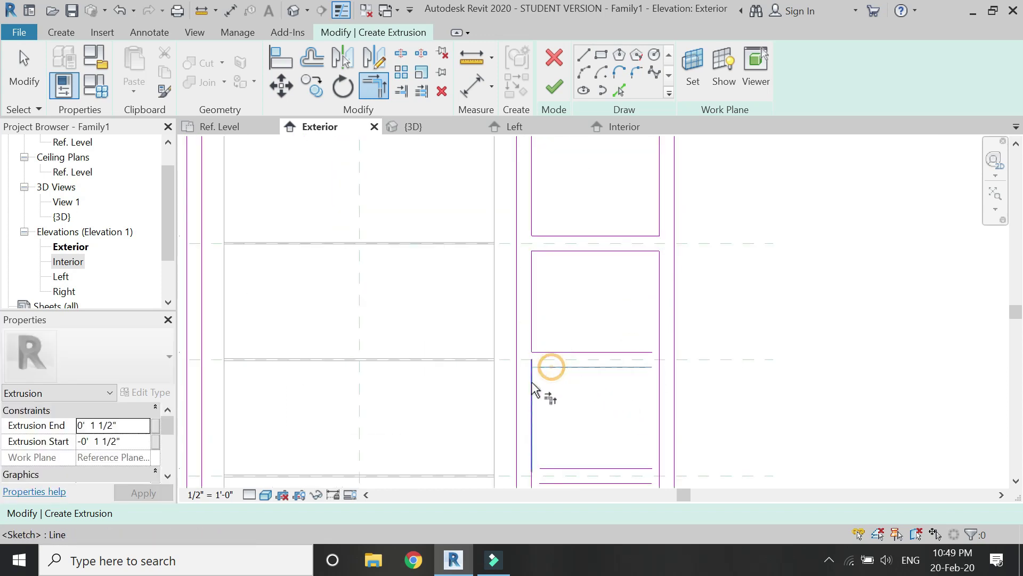
pyautogui.click(659, 331)
pyautogui.click(633, 352)
pyautogui.click(630, 366)
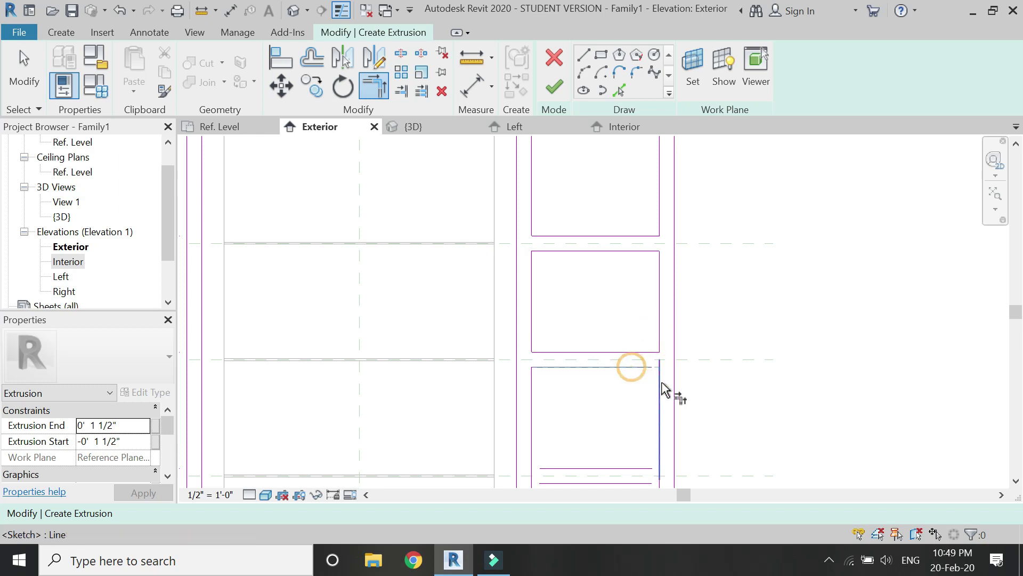
pyautogui.click(659, 383)
# Trim both edges of the right panel's lowest rail to corners, closing its bottom two openings
pyautogui.scroll(-2, 586, 373)
pyautogui.scroll(3, 555, 320)
pyautogui.click(537, 302)
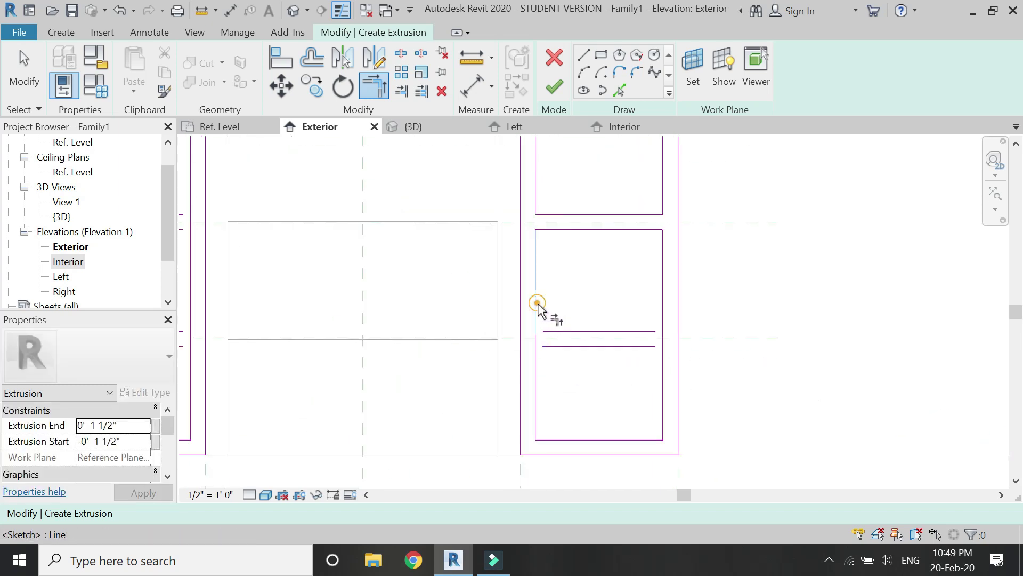
pyautogui.click(541, 367)
pyautogui.click(660, 304)
pyautogui.click(634, 331)
# Trim both edges of the left panel's lowest rail to corners with its inner vertical lines
pyautogui.scroll(-3, 720, 371)
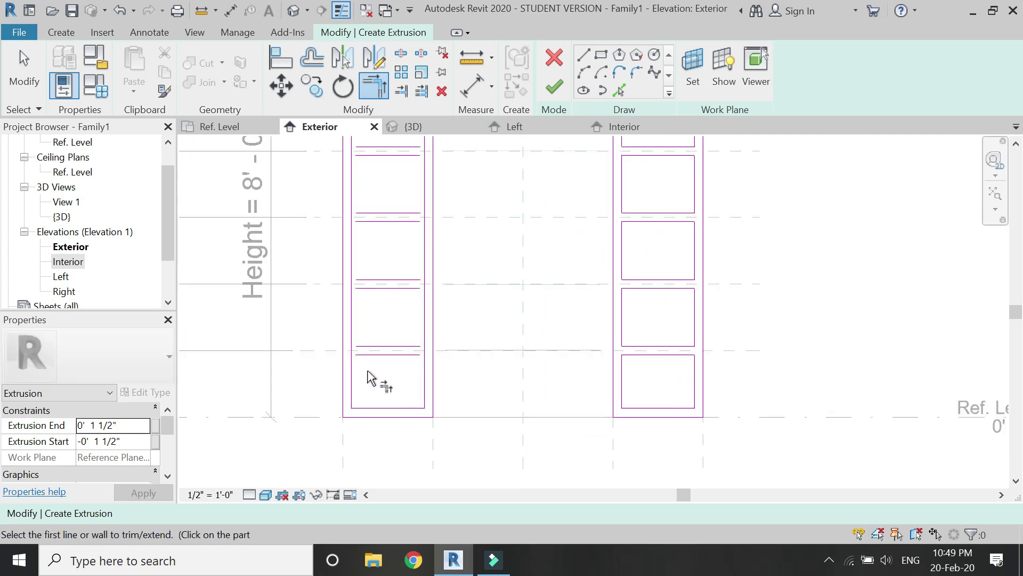
pyautogui.scroll(2, 366, 377)
pyautogui.click(339, 293)
pyautogui.click(409, 343)
pyautogui.click(450, 299)
pyautogui.click(430, 339)
pyautogui.click(451, 361)
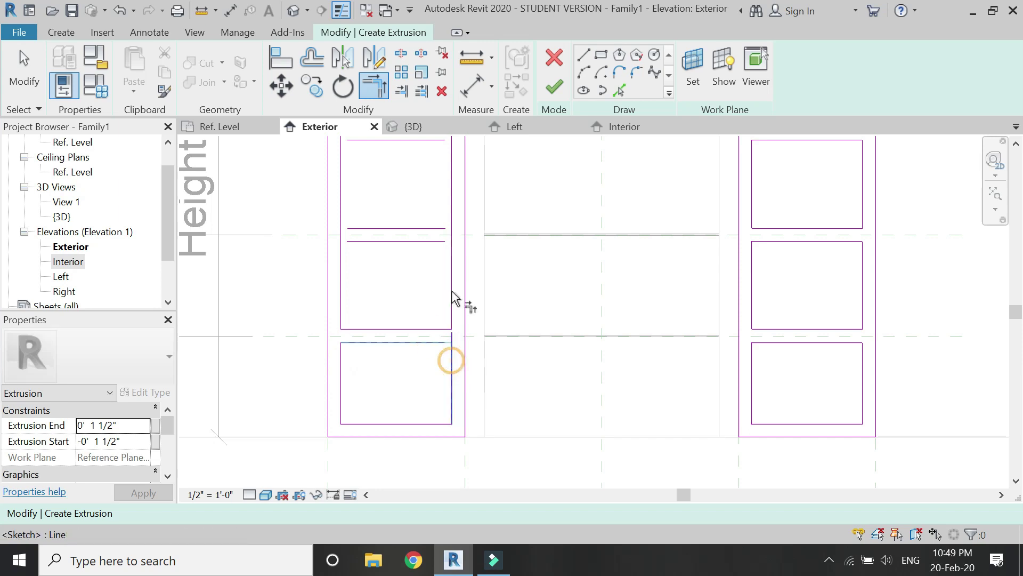
# Trim both edges of the left panel's second-lowest rail to corners with its inner vertical lines
pyautogui.click(435, 242)
pyautogui.click(451, 205)
pyautogui.click(427, 227)
pyautogui.click(340, 200)
pyautogui.click(354, 227)
pyautogui.click(361, 242)
pyautogui.click(341, 263)
# Trim both edges of the left panel's middle rail to corners with its inner vertical lines
pyautogui.scroll(-5, 399, 361)
pyautogui.scroll(6, 366, 201)
pyautogui.click(380, 256)
pyautogui.click(395, 324)
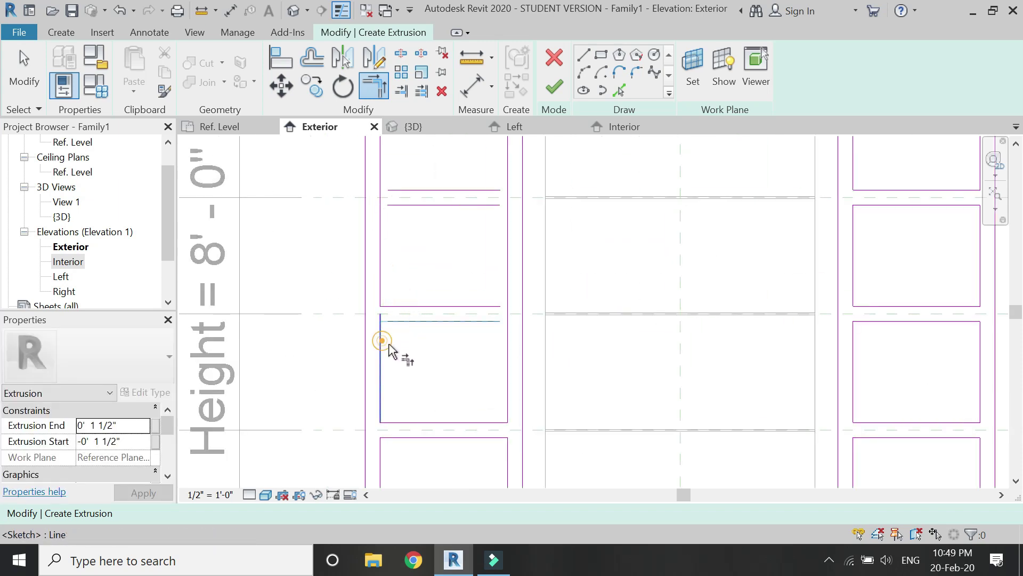
pyautogui.click(485, 322)
pyautogui.click(505, 336)
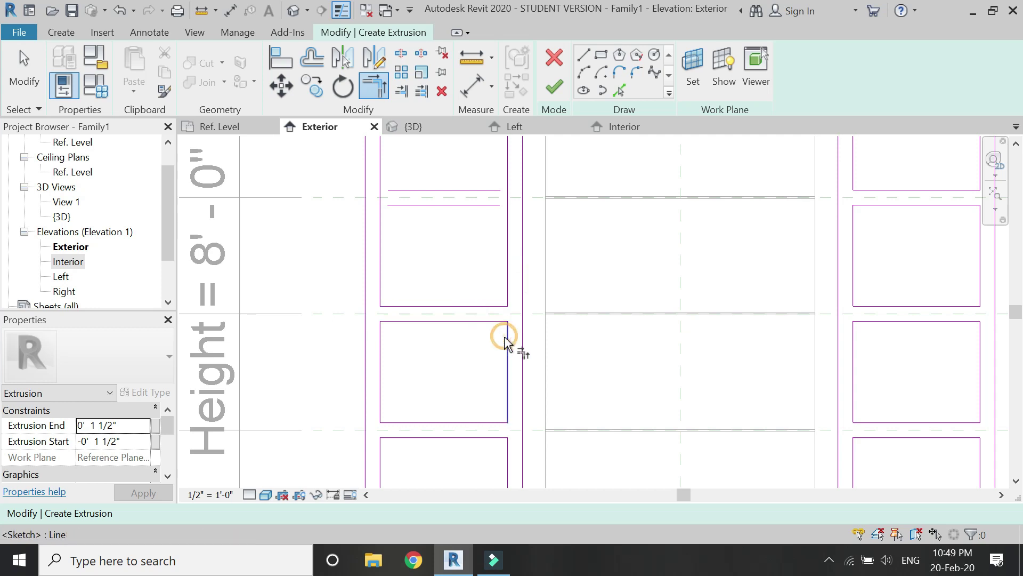
# Trim both edges of the left panel's second rail from the top to corners with its inner vertical lines
pyautogui.click(494, 207)
pyautogui.click(425, 205)
pyautogui.click(380, 226)
pyautogui.click(380, 160)
pyautogui.click(397, 191)
pyautogui.click(448, 191)
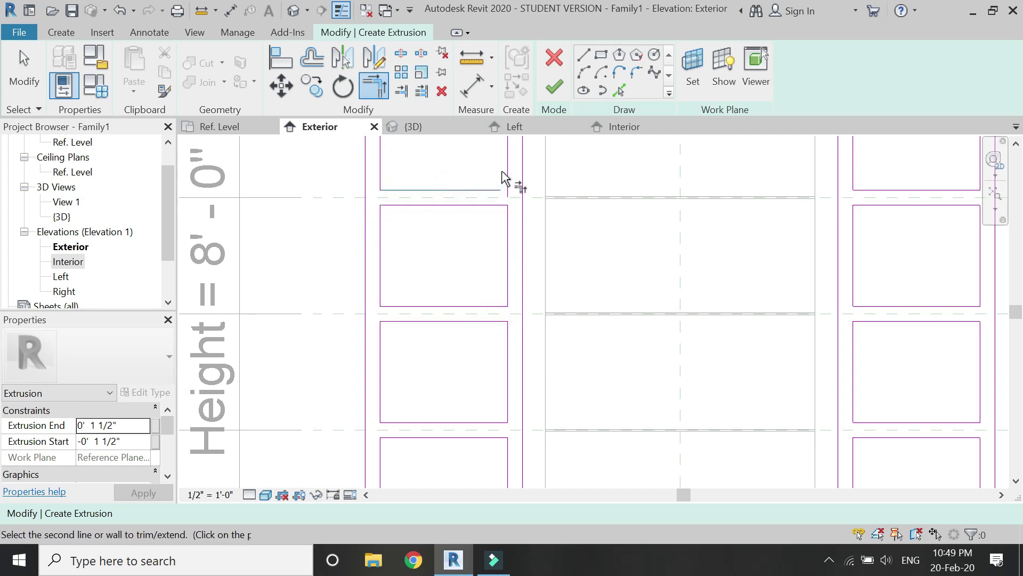
pyautogui.click(507, 176)
# Trim both edges of the left panel's top rail to corners, closing its upper two openings
pyautogui.scroll(-4, 445, 366)
pyautogui.scroll(4, 433, 271)
pyautogui.click(411, 250)
pyautogui.click(399, 267)
pyautogui.click(485, 248)
pyautogui.click(527, 223)
pyautogui.click(400, 208)
pyautogui.click(414, 232)
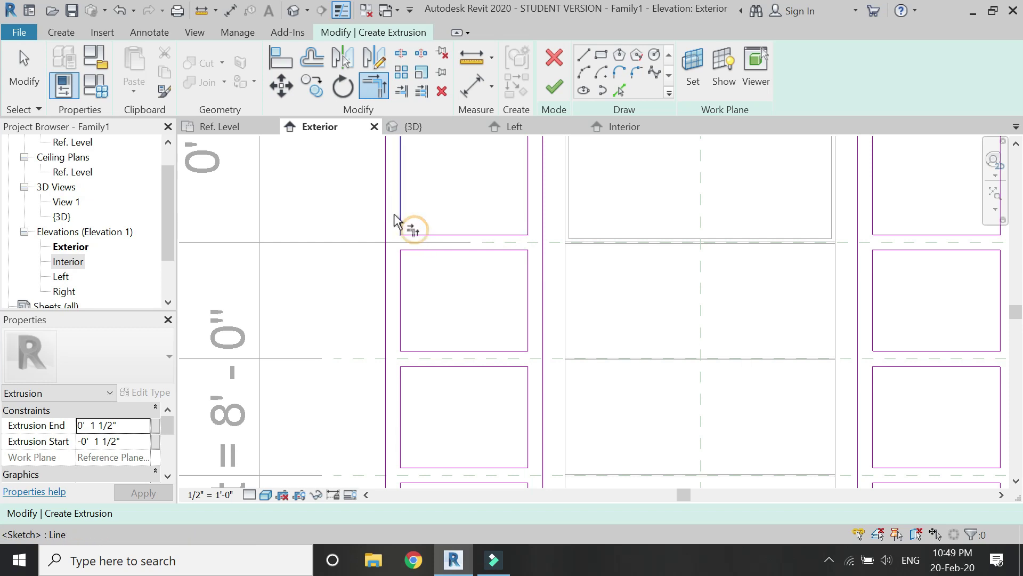
pyautogui.scroll(-4, 395, 221)
pyautogui.press('Escape')
pyautogui.press('Escape')
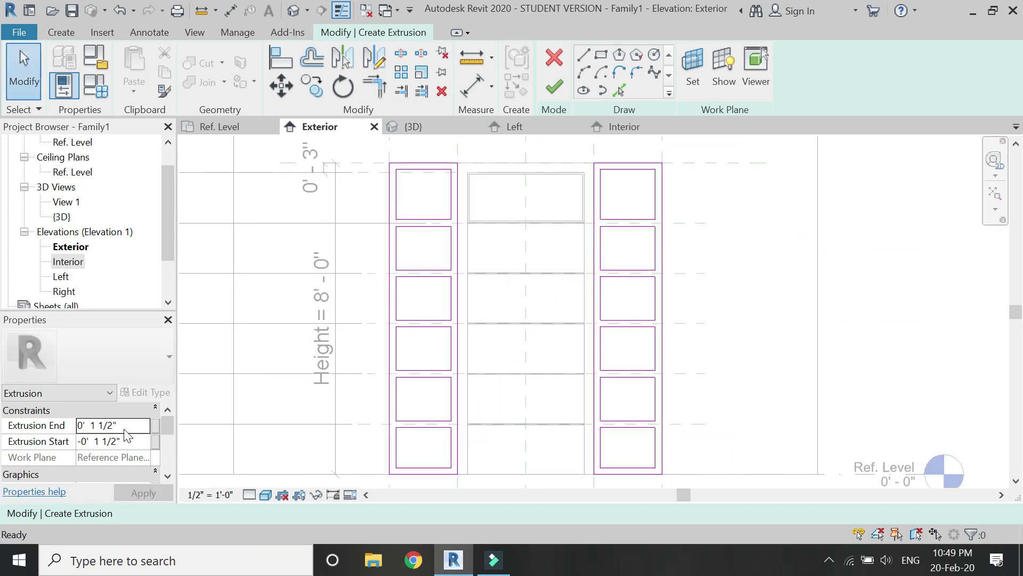
# Set the extrusion end to 0' 0 1/2" and the start to -0.5", and finish the side panel frame extrusion
pyautogui.click(133, 426)
pyautogui.write('0')
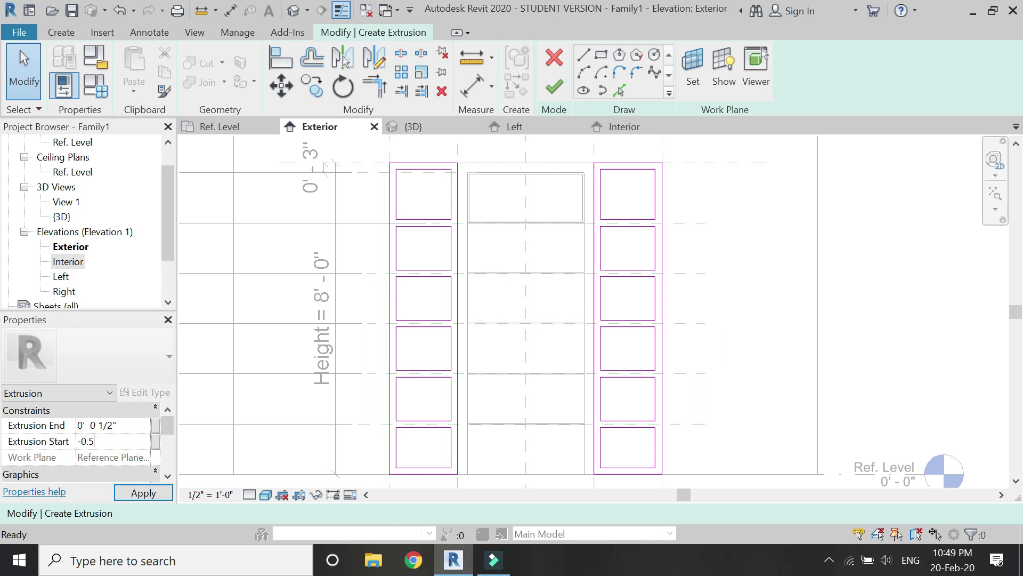
pyautogui.click(553, 86)
# Associate the side panel frame extrusion's material with an existing family parameter and clear the selection
pyautogui.scroll(-3, 137, 465)
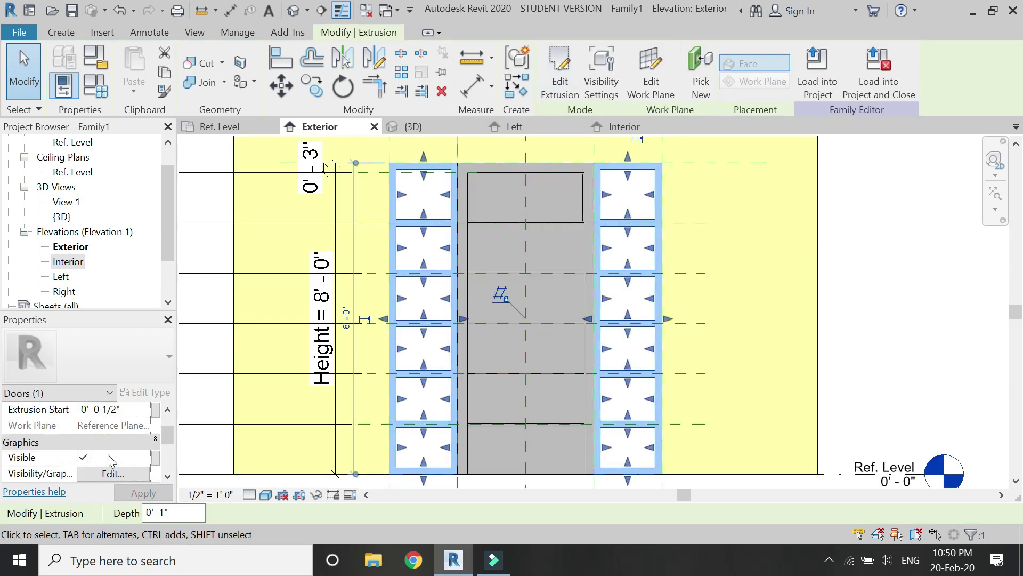
pyautogui.click(155, 457)
pyautogui.click(117, 235)
pyautogui.click(261, 408)
pyautogui.press('Escape')
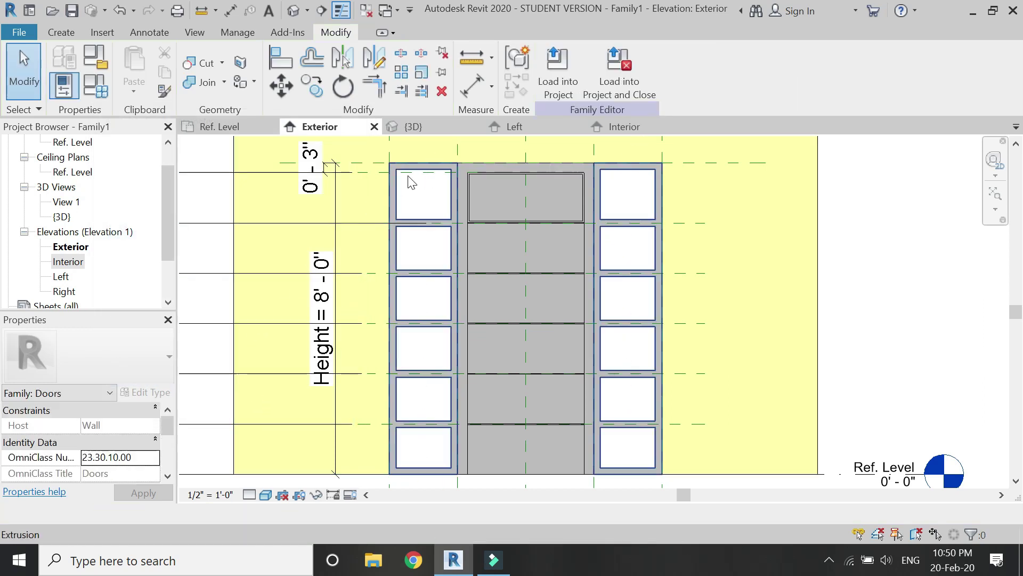
# Start a new extrusion and sketch rectangles filling the top three openings of the left panel frame
pyautogui.click(71, 35)
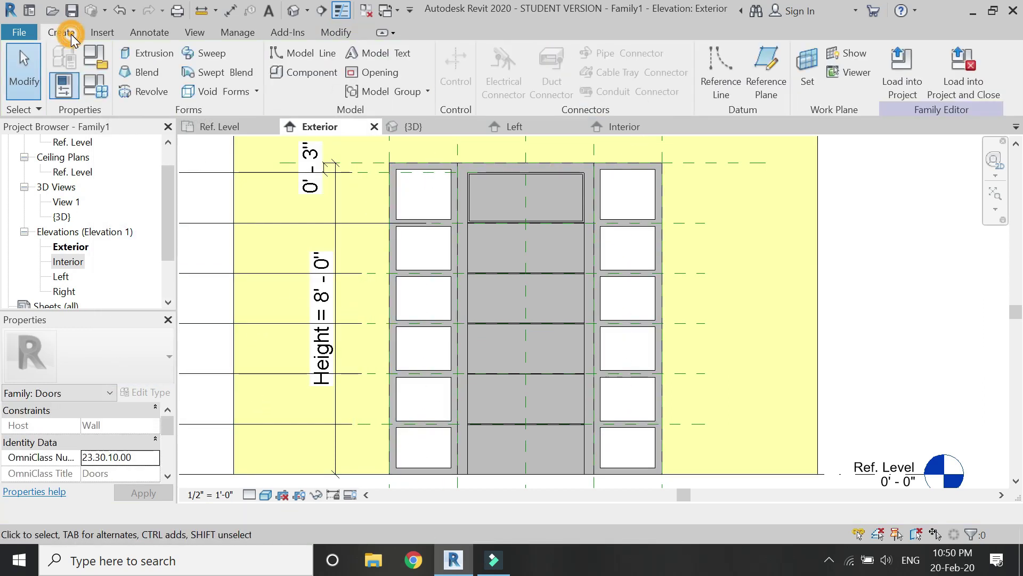
pyautogui.click(147, 53)
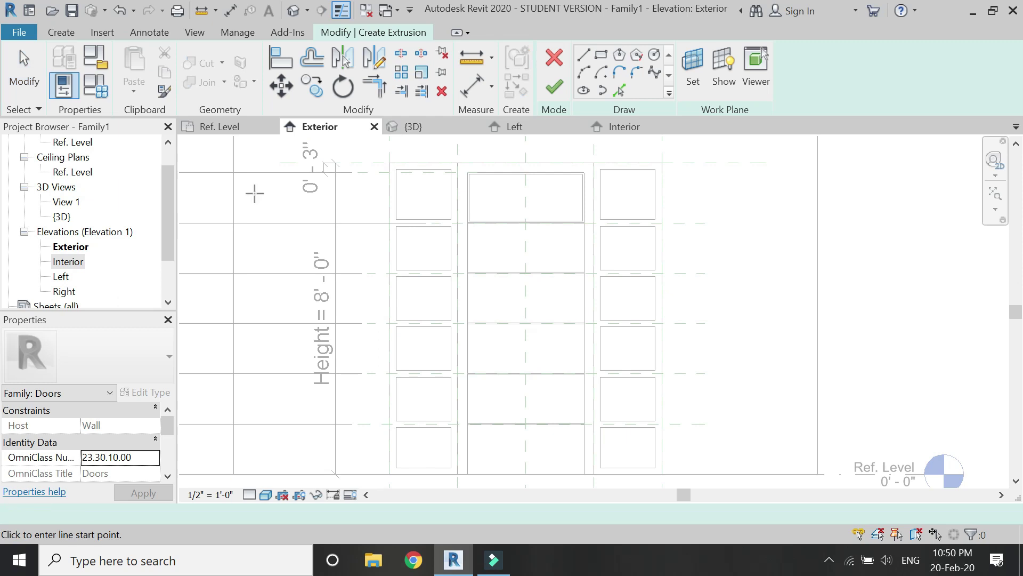
pyautogui.click(601, 54)
pyautogui.scroll(3, 397, 168)
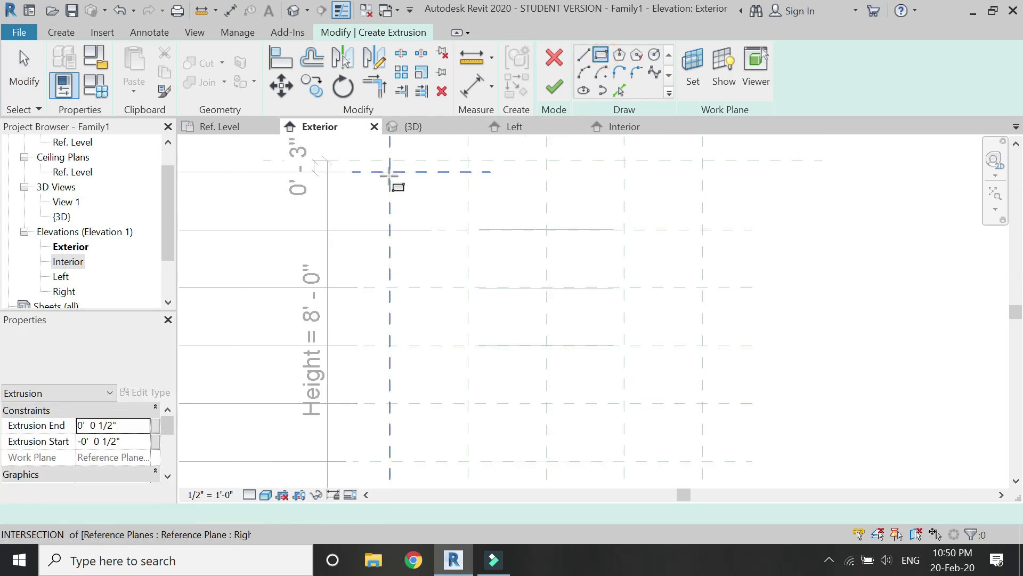
pyautogui.click(401, 165)
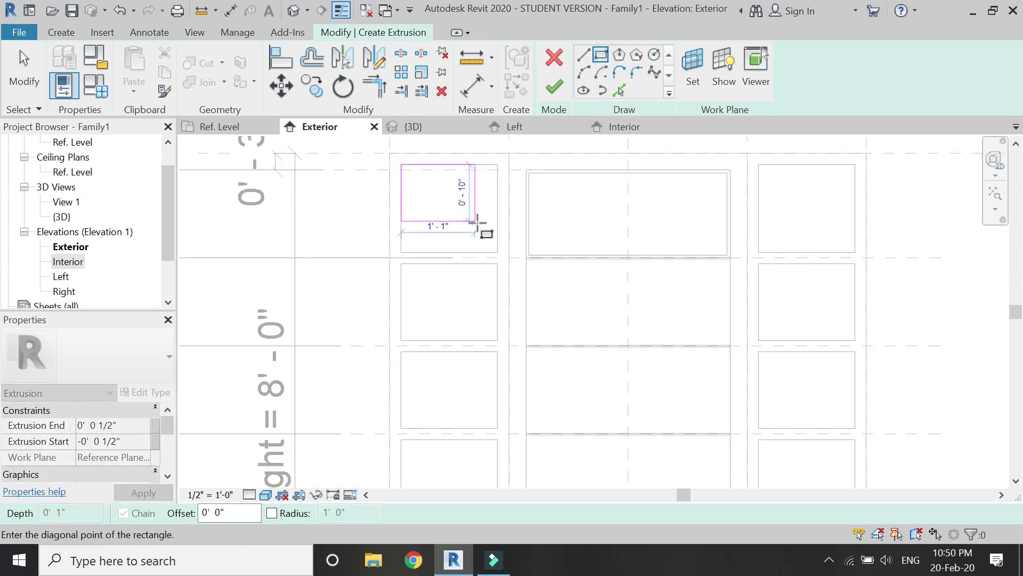
pyautogui.click(497, 251)
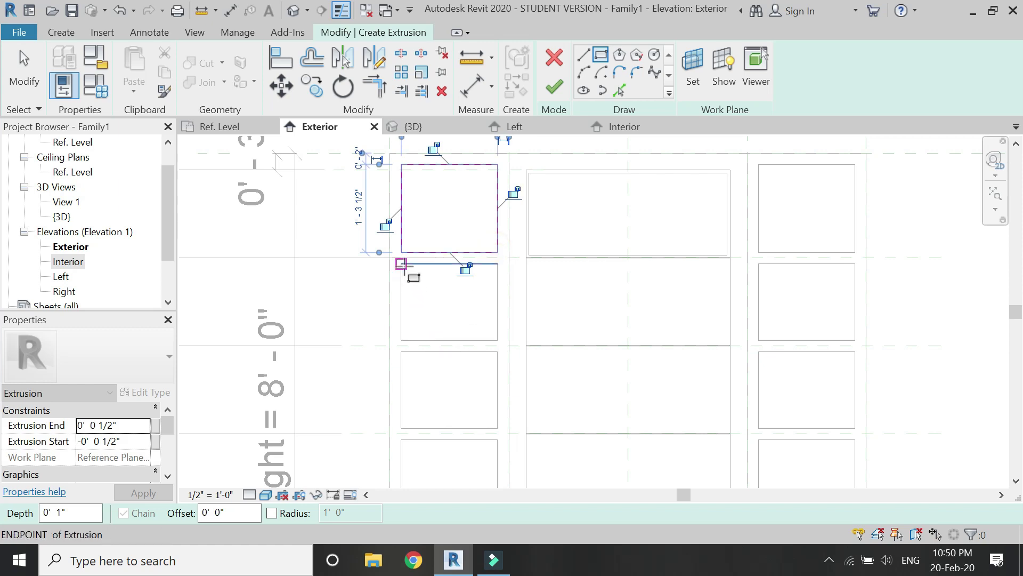
pyautogui.click(402, 263)
pyautogui.click(496, 339)
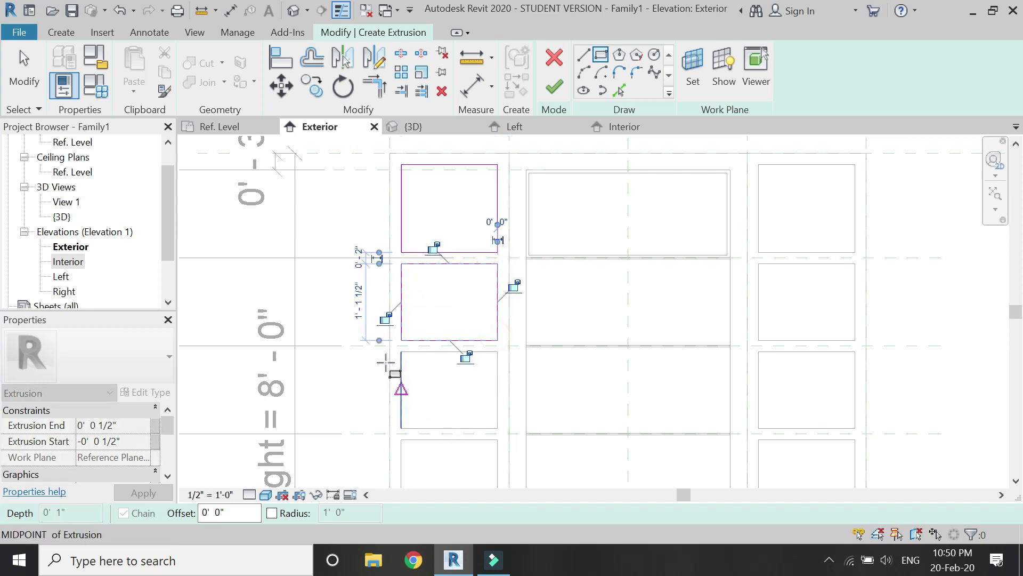
pyautogui.click(401, 351)
pyautogui.click(497, 428)
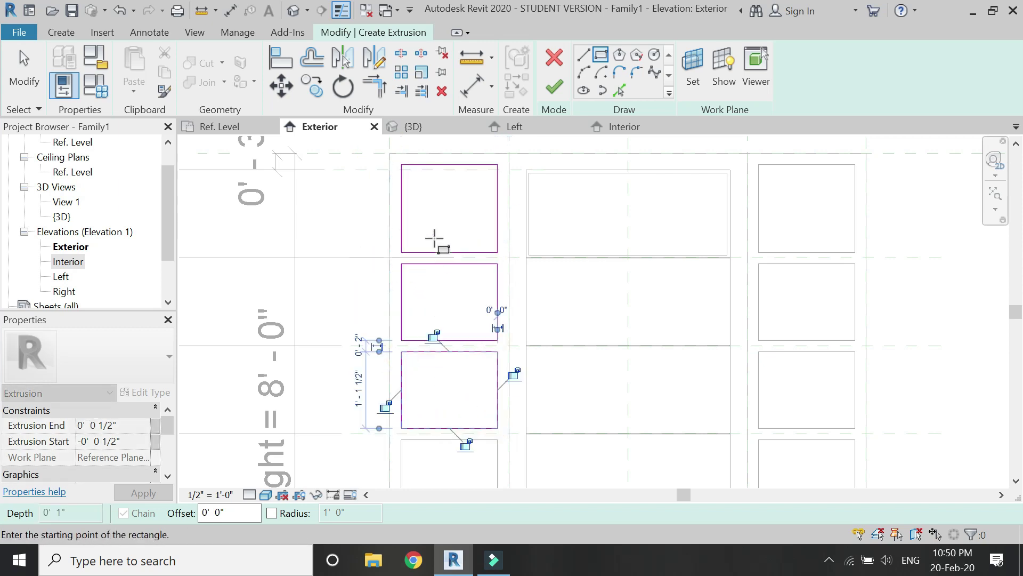
# Sketch rectangles filling the bottom three openings of the left panel frame
pyautogui.scroll(-5, 434, 238)
pyautogui.scroll(3, 457, 376)
pyautogui.scroll(1, 424, 344)
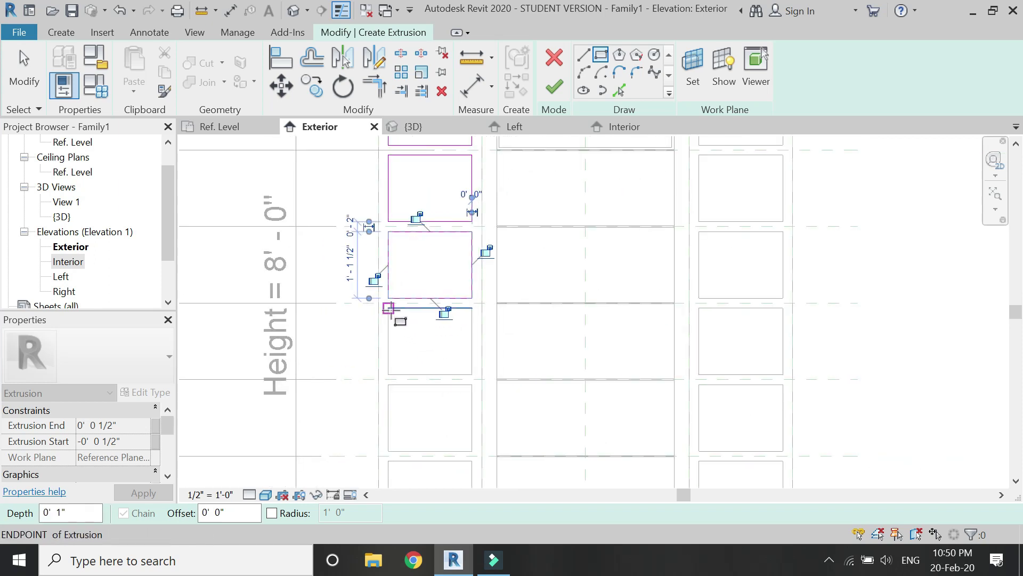
pyautogui.click(389, 308)
pyautogui.click(471, 375)
pyautogui.click(390, 385)
pyautogui.click(472, 449)
pyautogui.scroll(-3, 394, 235)
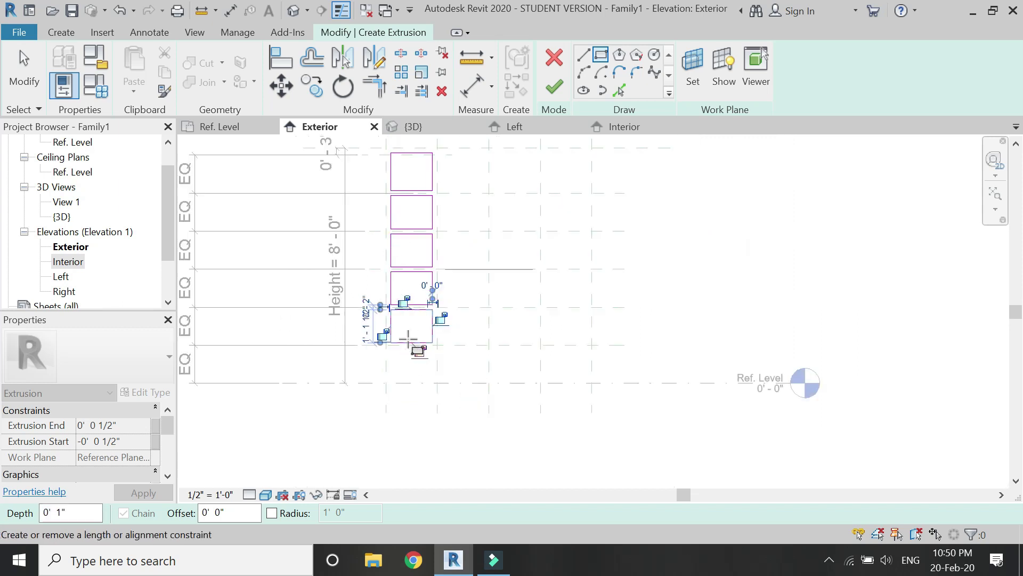
pyautogui.scroll(3, 414, 342)
pyautogui.click(374, 358)
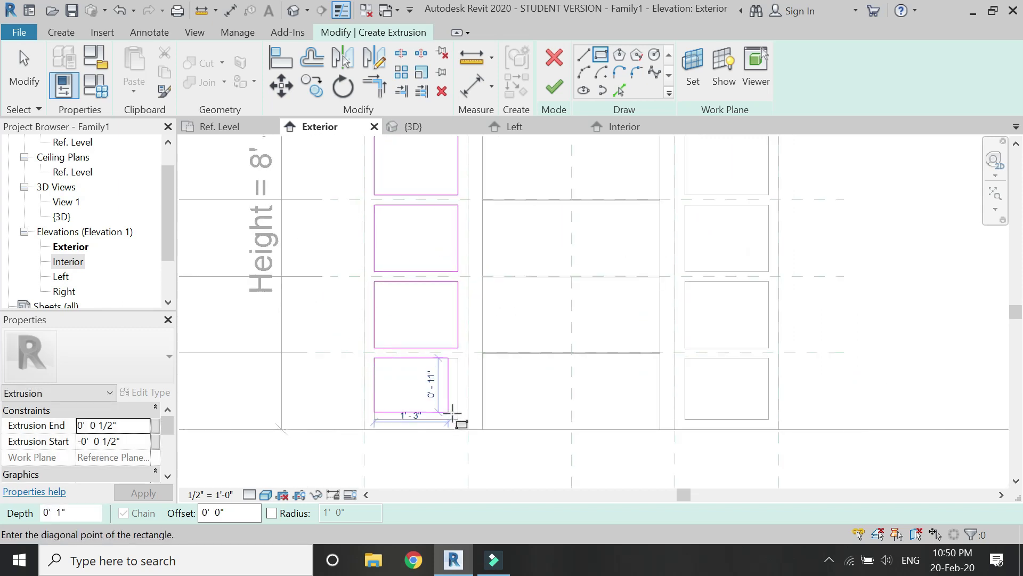
pyautogui.click(458, 418)
# Sketch rectangles filling the bottom three openings of the right panel frame
pyautogui.click(685, 358)
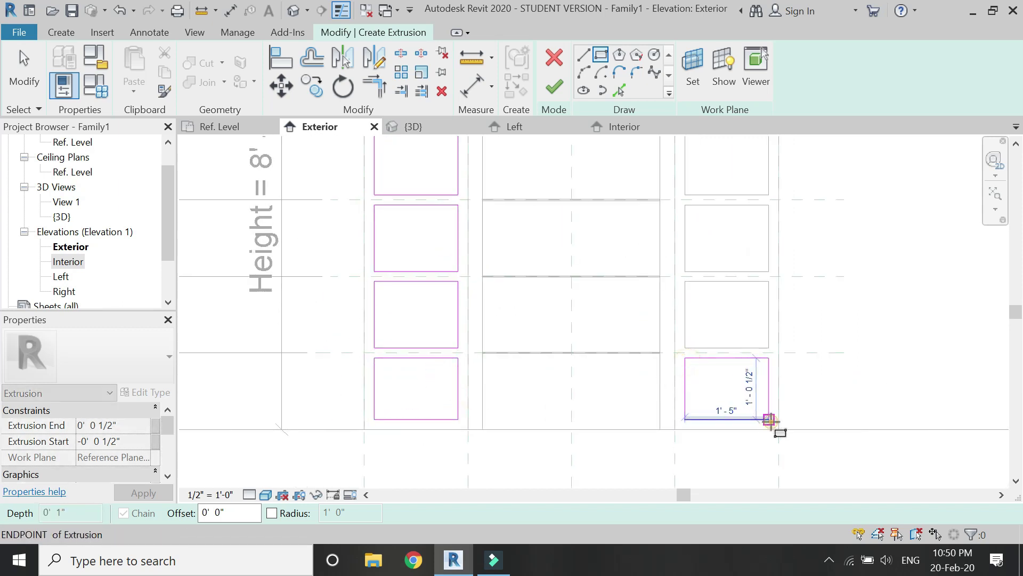
pyautogui.click(768, 419)
pyautogui.click(685, 281)
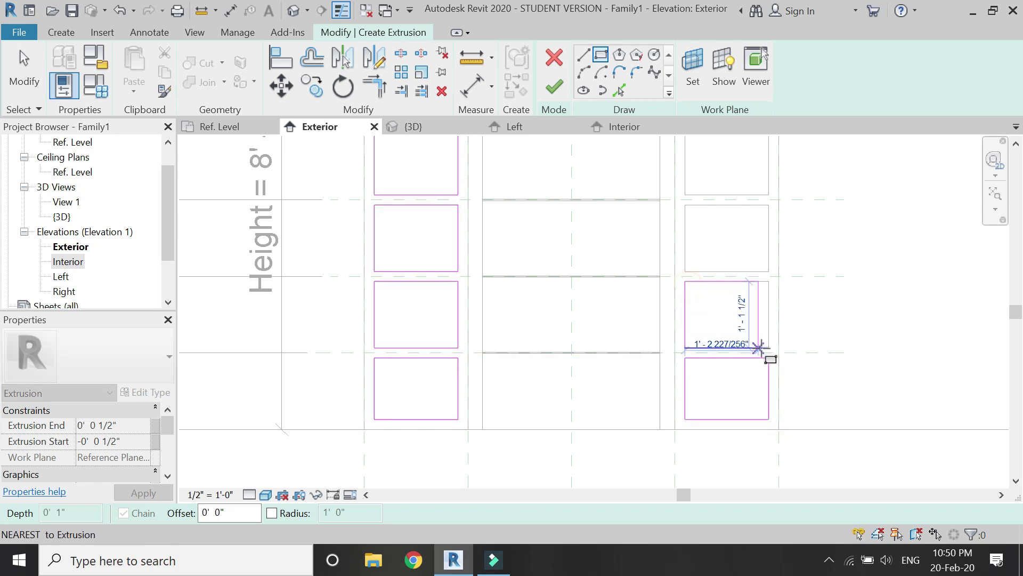
pyautogui.click(768, 348)
pyautogui.click(685, 205)
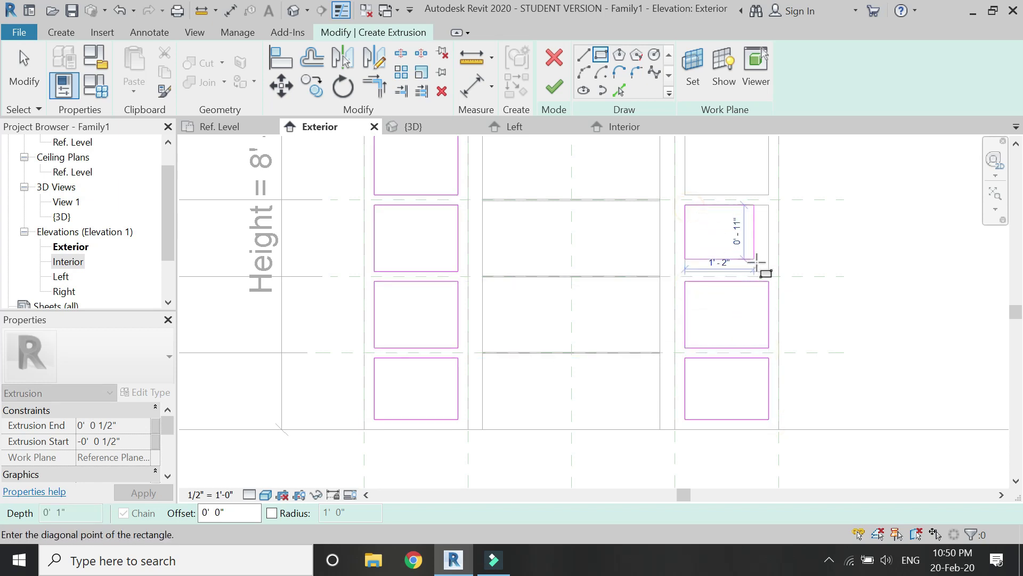
pyautogui.click(769, 271)
# Sketch rectangles filling the top three openings of the right panel frame and leave the rectangle tool
pyautogui.scroll(-7, 584, 452)
pyautogui.scroll(6, 638, 305)
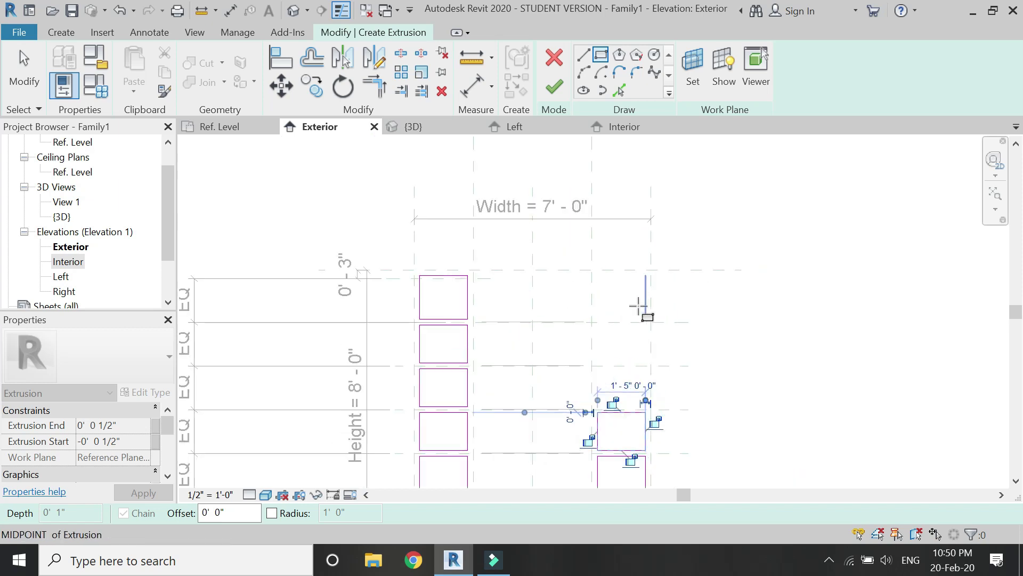
pyautogui.click(576, 401)
pyautogui.scroll(2, 621, 455)
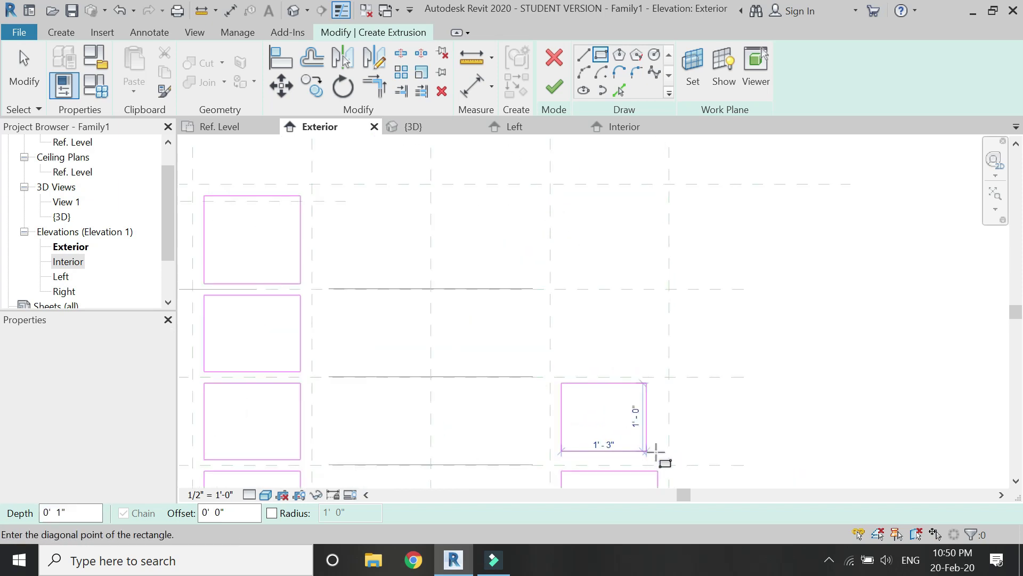
pyautogui.click(561, 295)
pyautogui.click(658, 372)
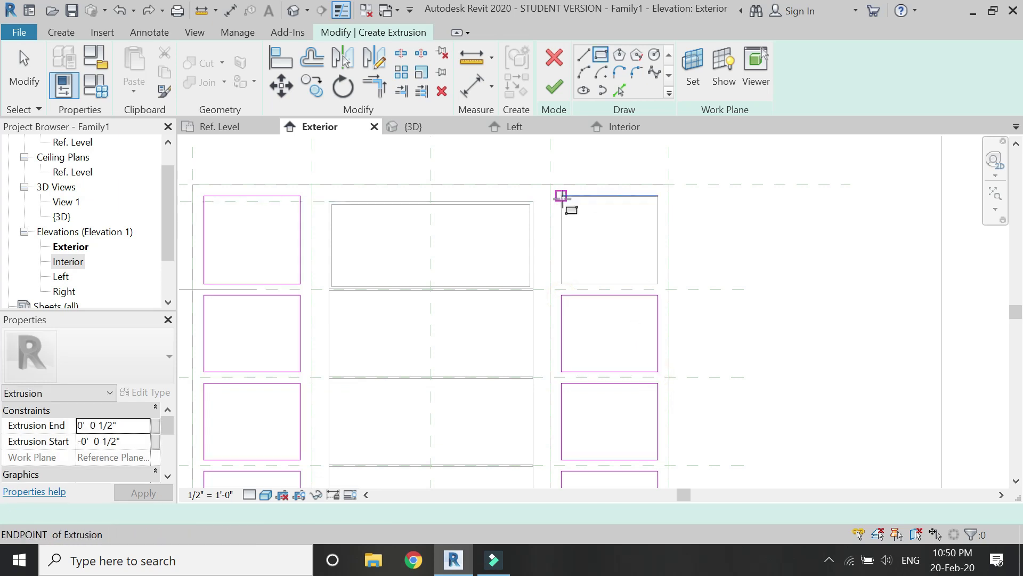
pyautogui.click(561, 196)
pyautogui.click(658, 283)
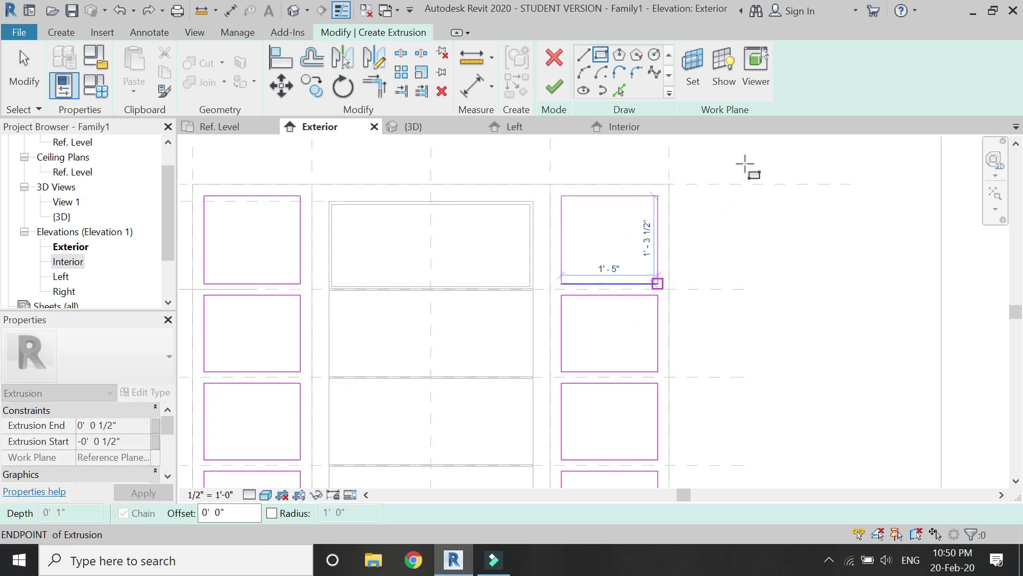
pyautogui.scroll(-3, 747, 166)
pyautogui.press('Escape')
pyautogui.press('Escape')
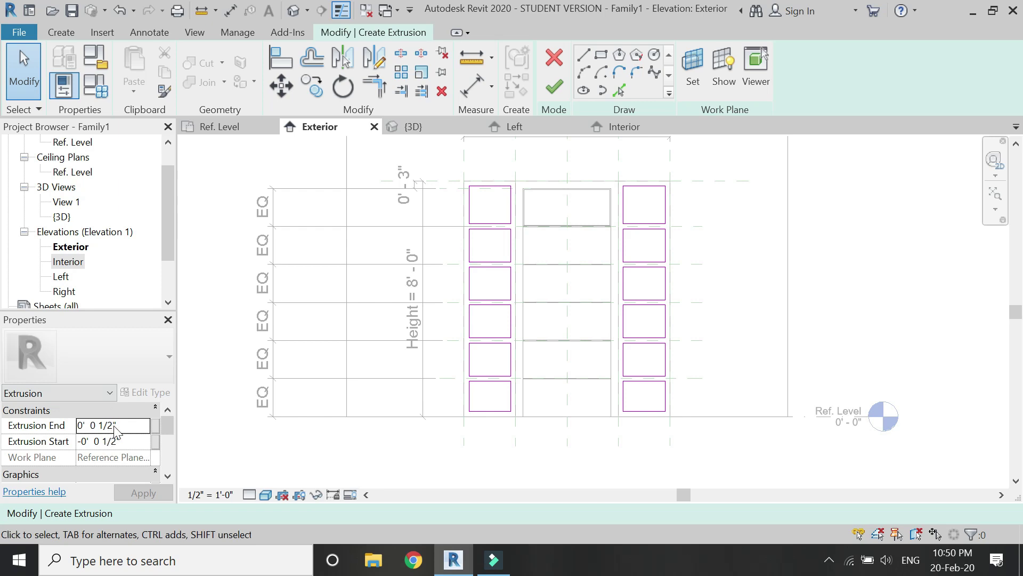
# Finish the panel infill extrusion with an end of 1/8" and a depth of 1/4", and associate its material with the glass parameter
pyautogui.click(111, 425)
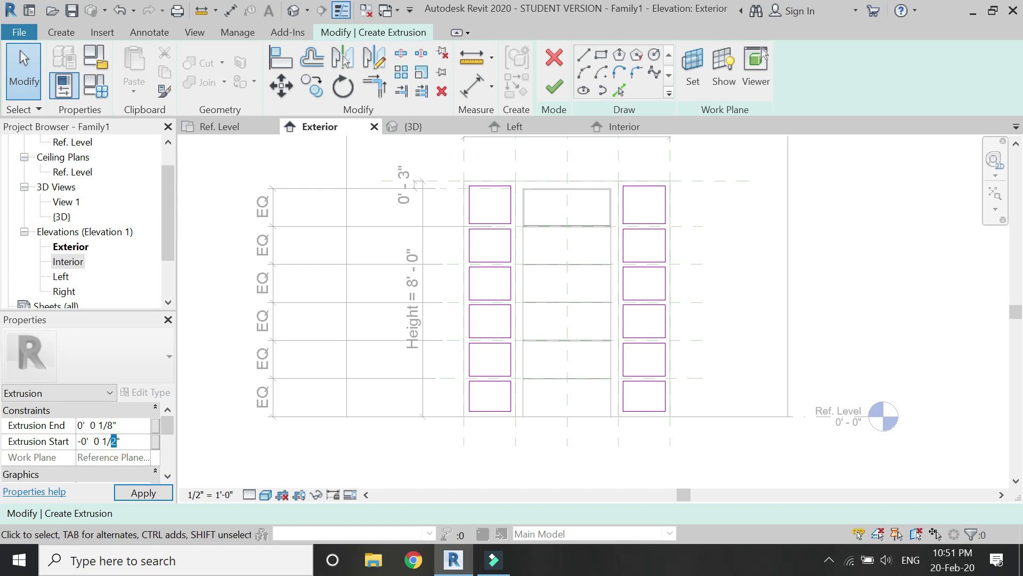
pyautogui.click(554, 86)
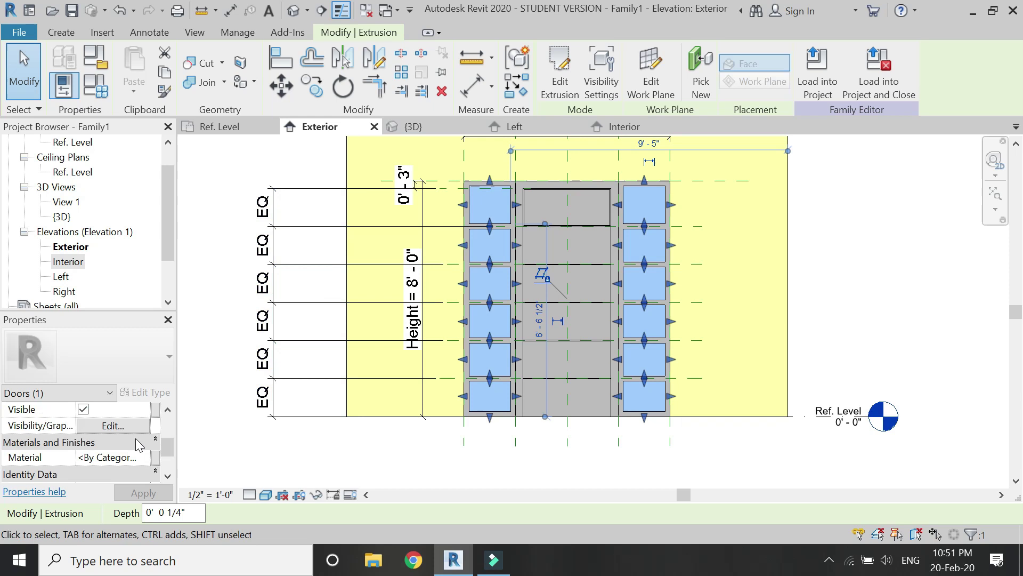
pyautogui.click(155, 457)
pyautogui.click(118, 225)
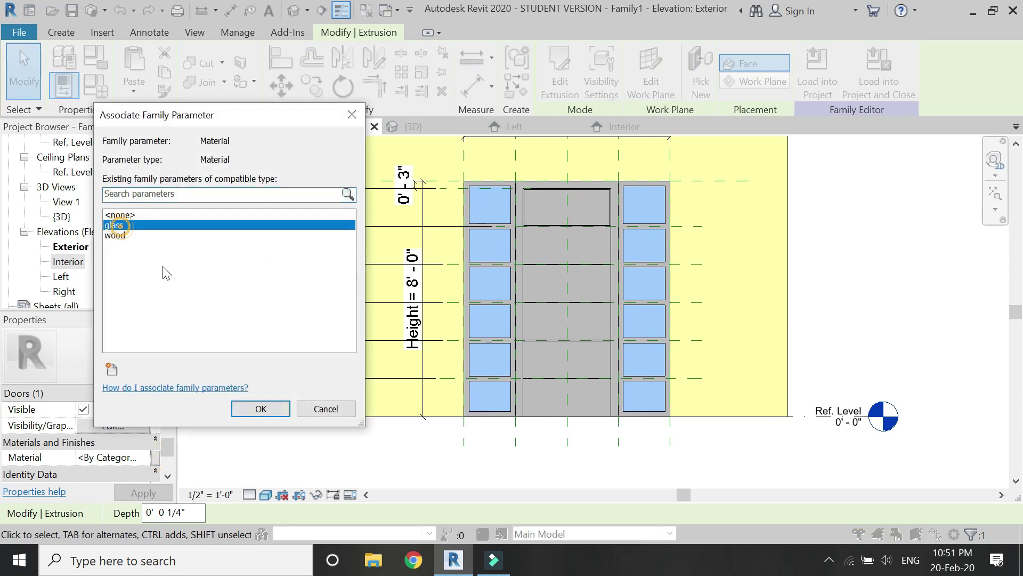
pyautogui.click(261, 408)
pyautogui.click(379, 482)
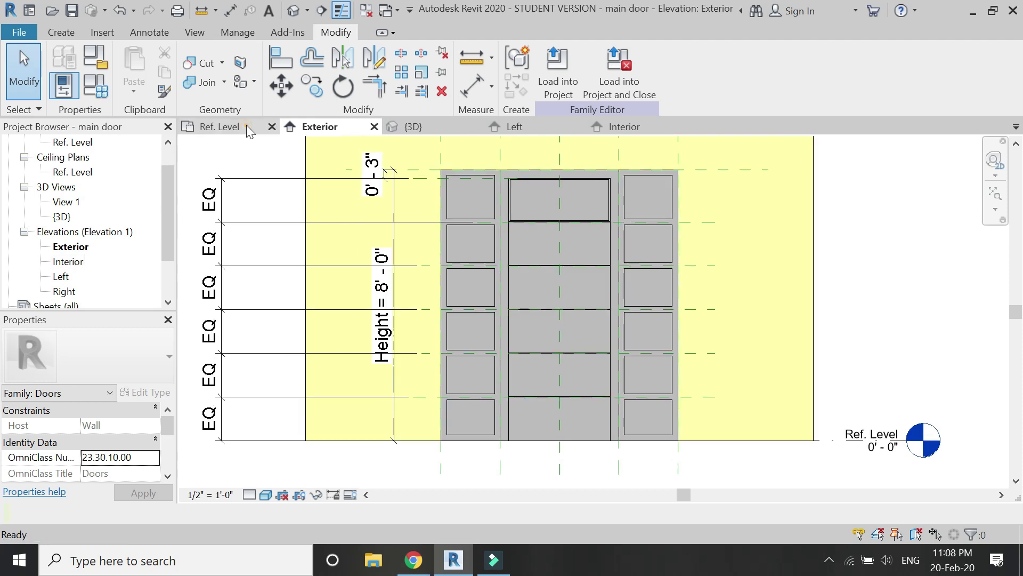
# In the Ref. Level plan, load the Exterior Pull family from the Doors Hardware library as a component for placement
pyautogui.click(219, 126)
pyautogui.click(61, 34)
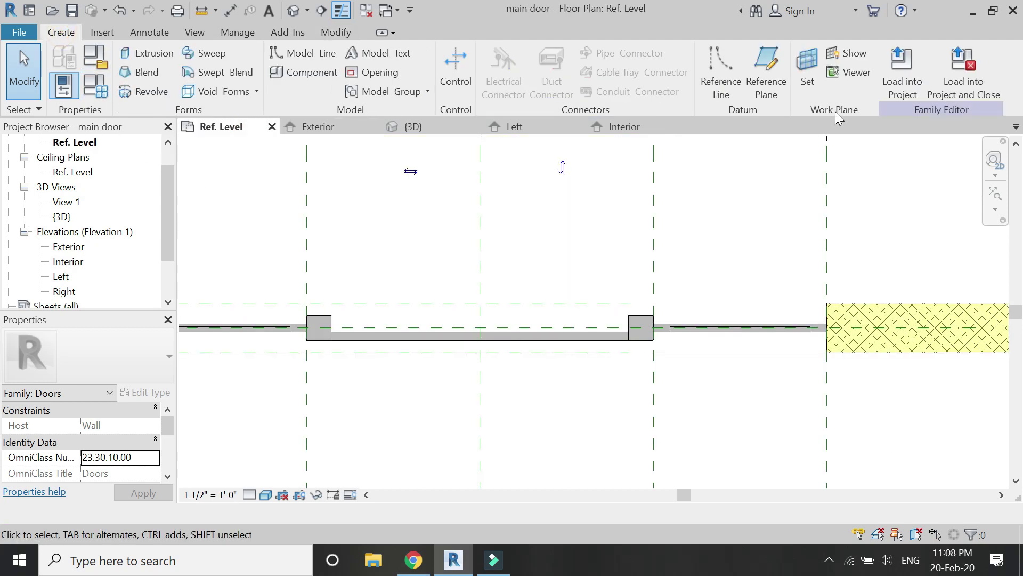
pyautogui.click(315, 75)
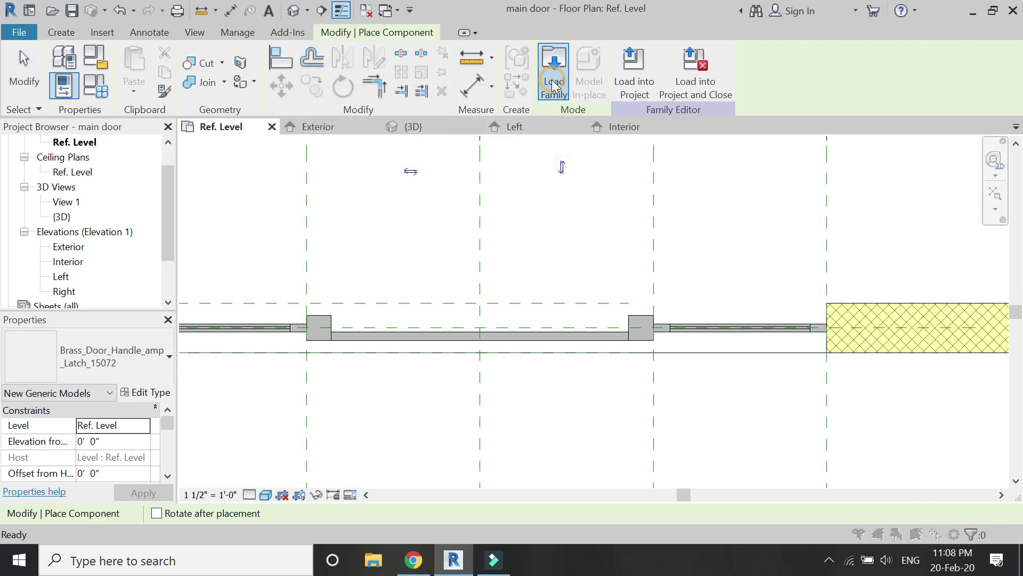
pyautogui.click(553, 77)
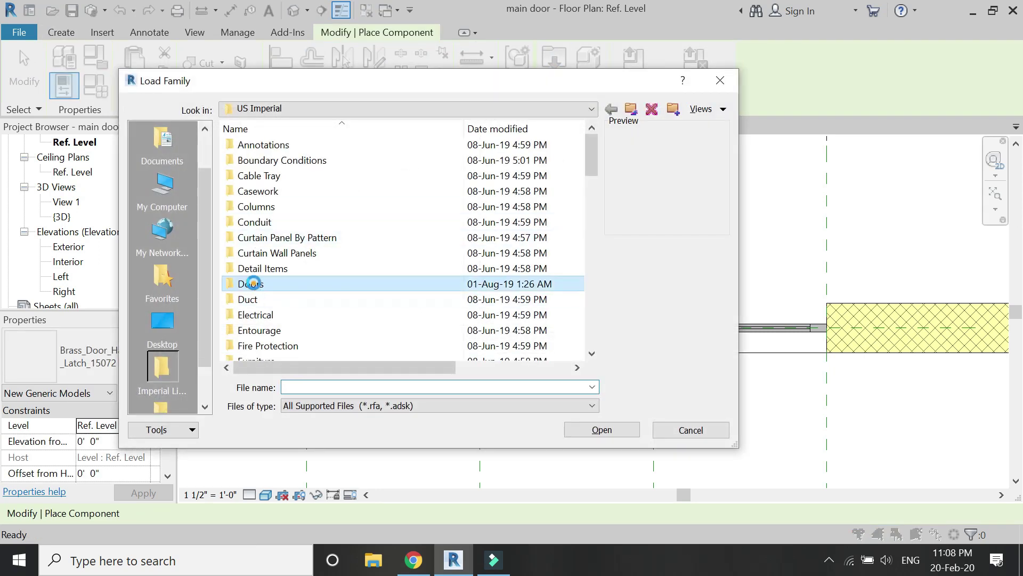
pyautogui.doubleClick(248, 284)
pyautogui.doubleClick(250, 160)
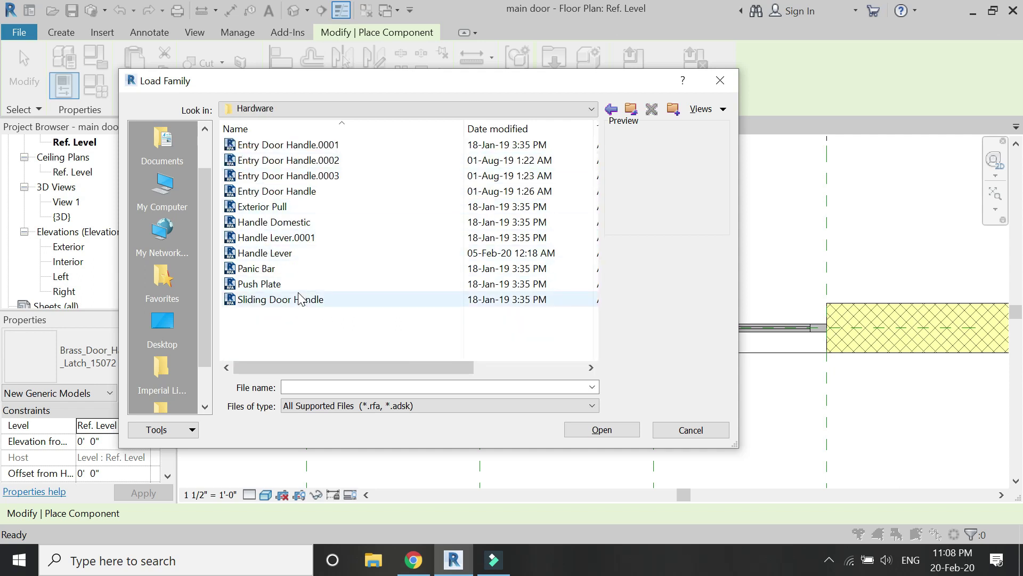
pyautogui.click(273, 222)
pyautogui.click(270, 212)
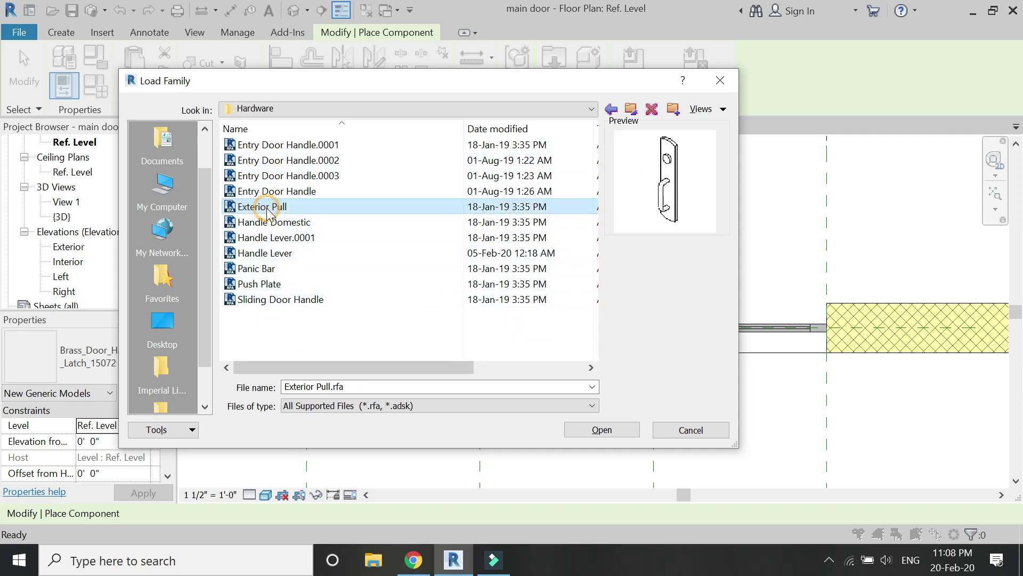
pyautogui.click(597, 432)
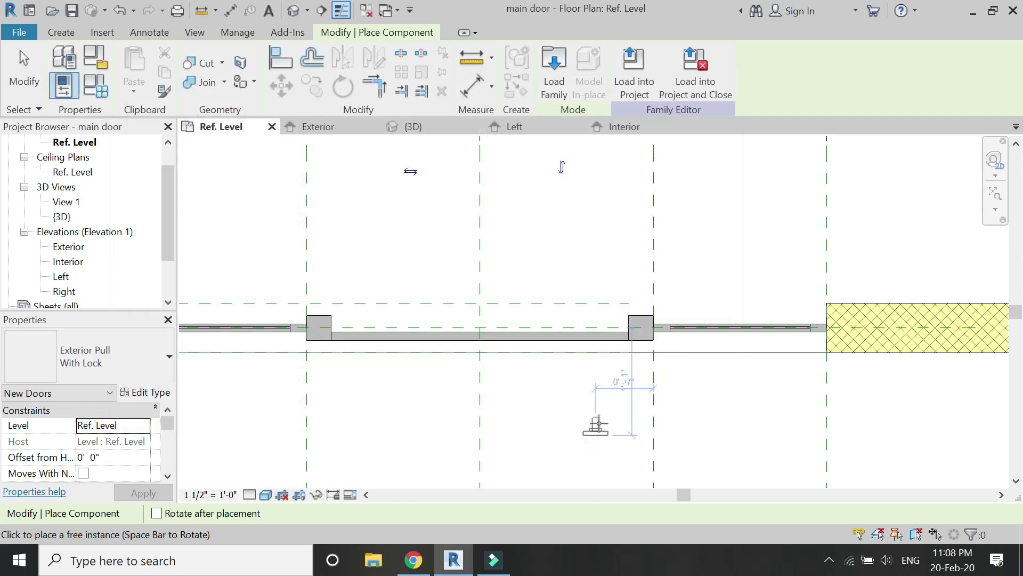
# Place an Exterior Pull on each face of the door leaf, mirrored to each other about 4" from the right jamb
pyautogui.scroll(4, 610, 334)
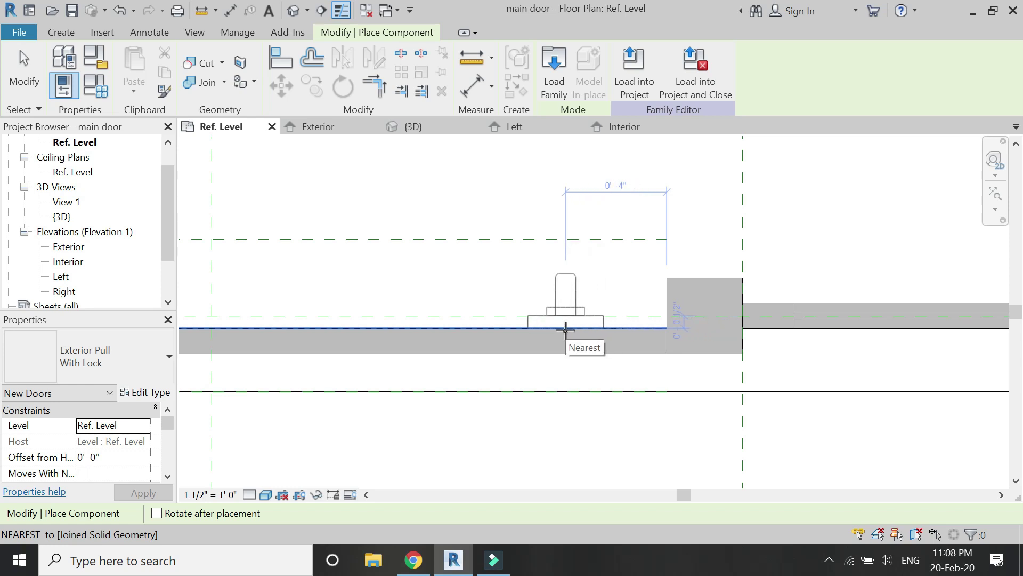
pyautogui.click(566, 330)
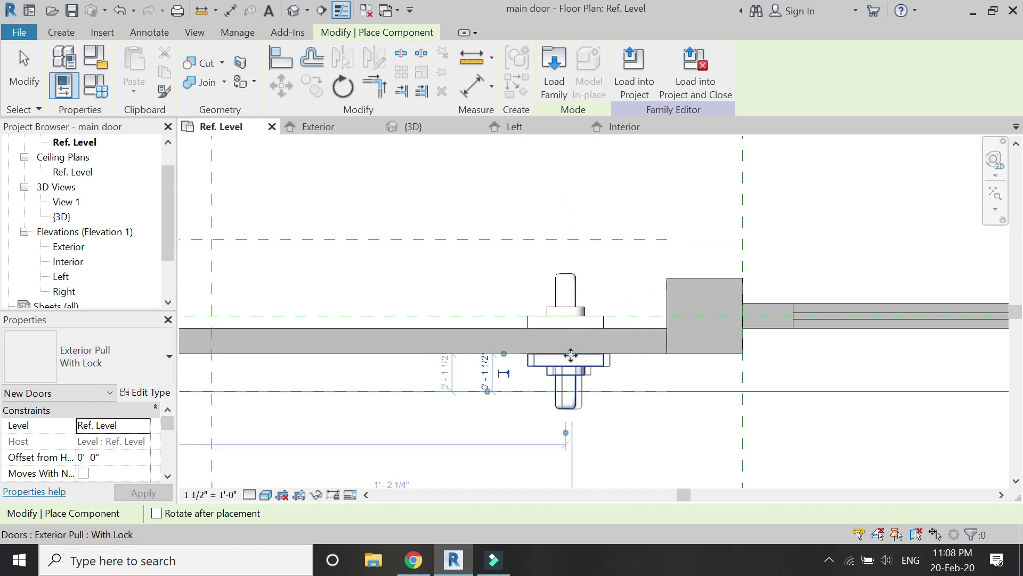
pyautogui.click(566, 353)
pyautogui.scroll(2, 593, 335)
pyautogui.press('Escape')
pyautogui.press('Escape')
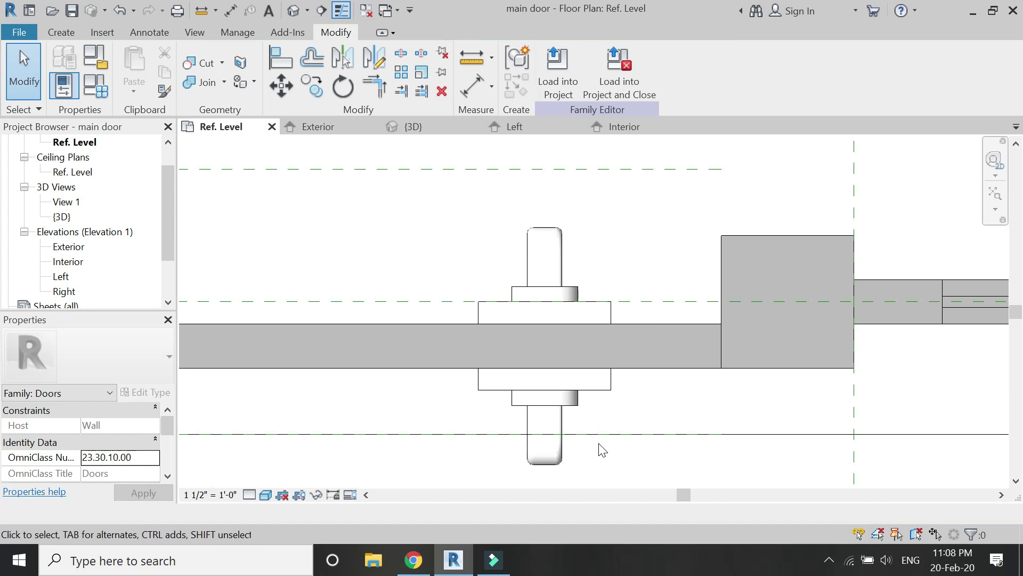
# Dimension the upper pull's centreline to the reference plane at the right jamb's outer edge and lock it
pyautogui.press('d')
pyautogui.press('i')
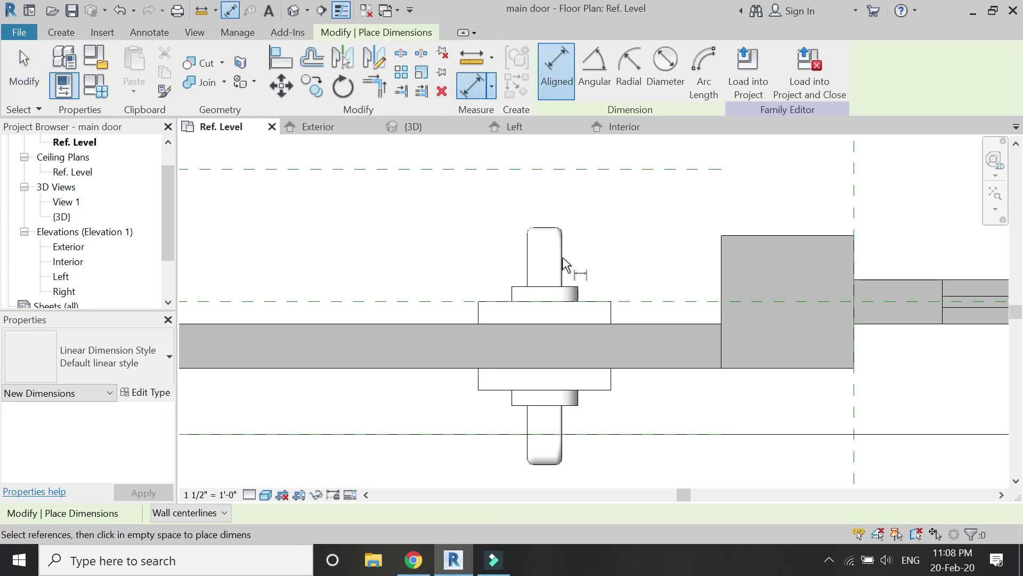
pyautogui.click(544, 246)
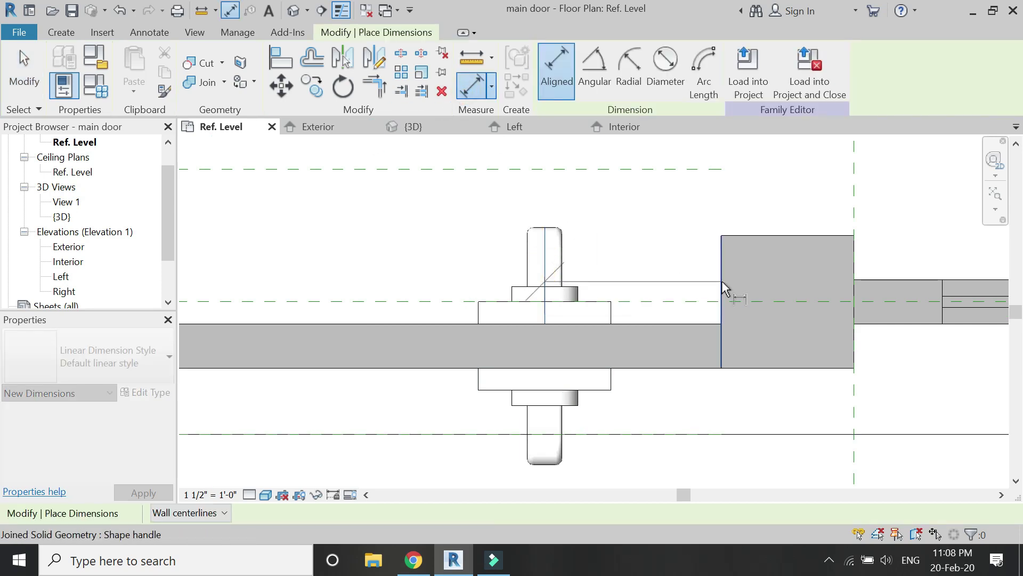
pyautogui.click(859, 218)
pyautogui.scroll(-2, 752, 326)
pyautogui.click(746, 194)
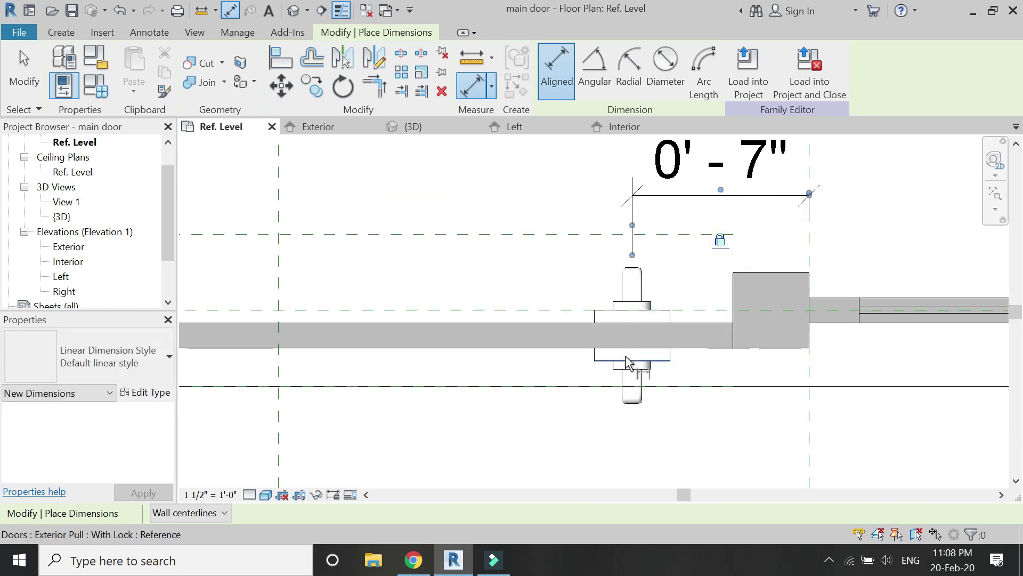
# Dimension the lower pull's centreline to the same jamb reference plane and lock it
pyautogui.click(632, 385)
pyautogui.click(812, 376)
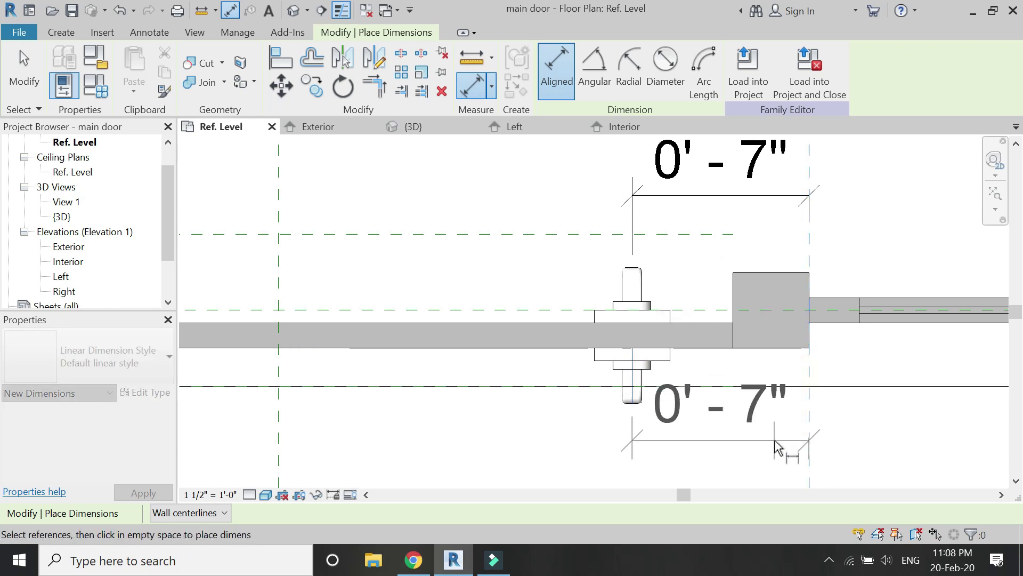
pyautogui.click(747, 437)
pyautogui.scroll(-2, 704, 323)
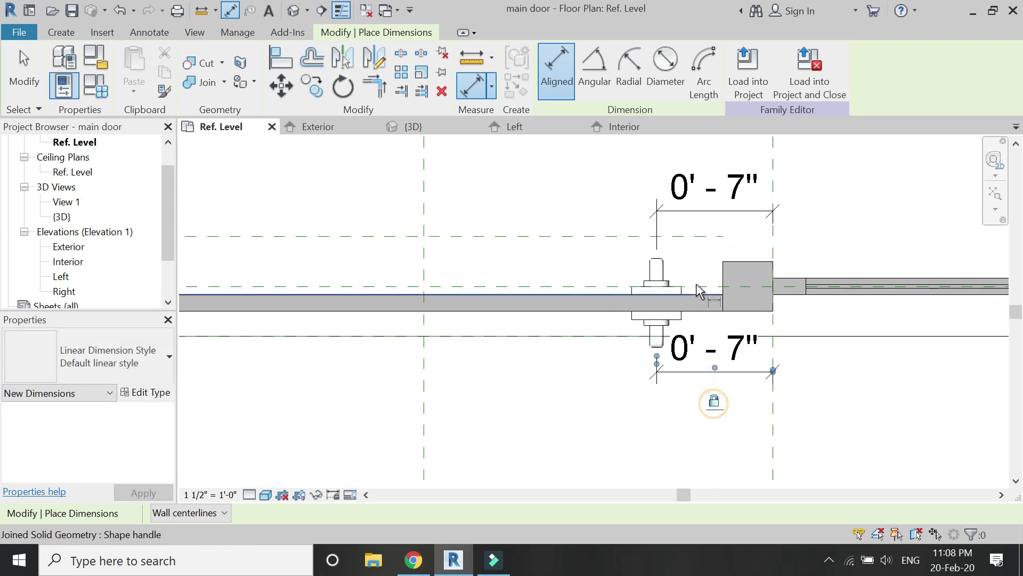
pyautogui.scroll(-2, 694, 288)
pyautogui.press('Escape')
pyautogui.press('Escape')
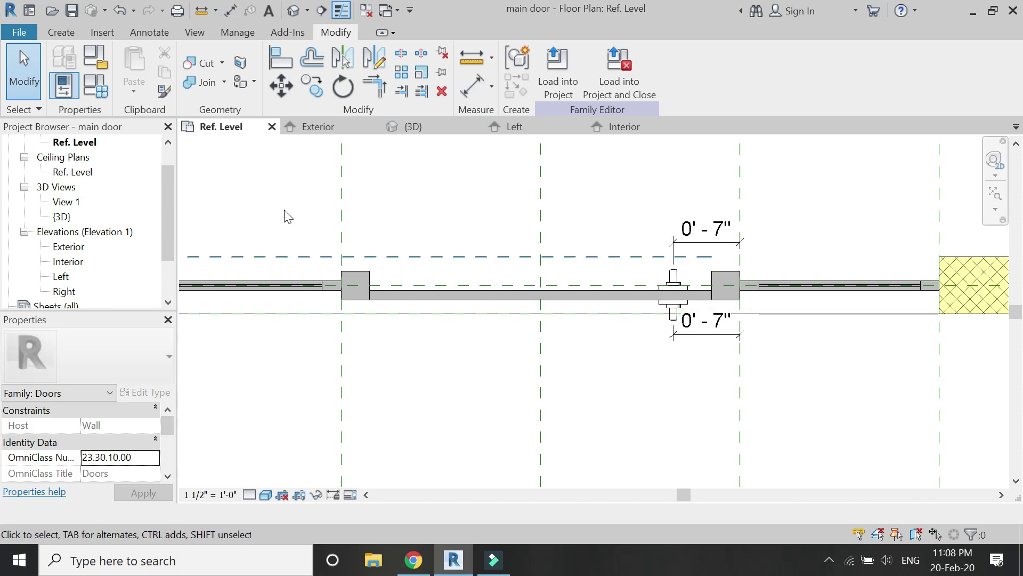
# Select both exterior pulls in the 3D view and set their offset from host to 4' 0"
pyautogui.click(406, 128)
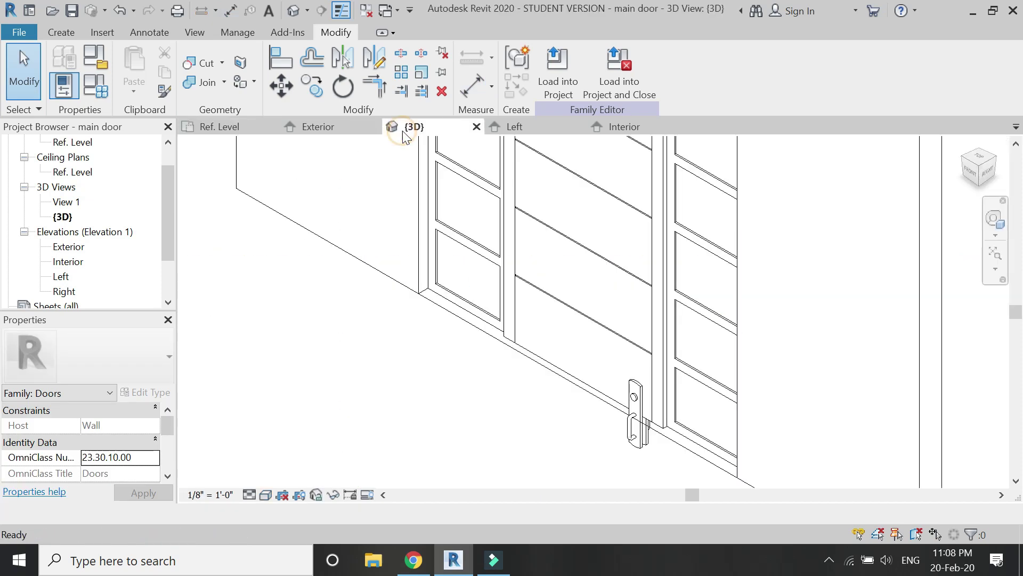
pyautogui.click(633, 448)
pyautogui.scroll(3, 640, 424)
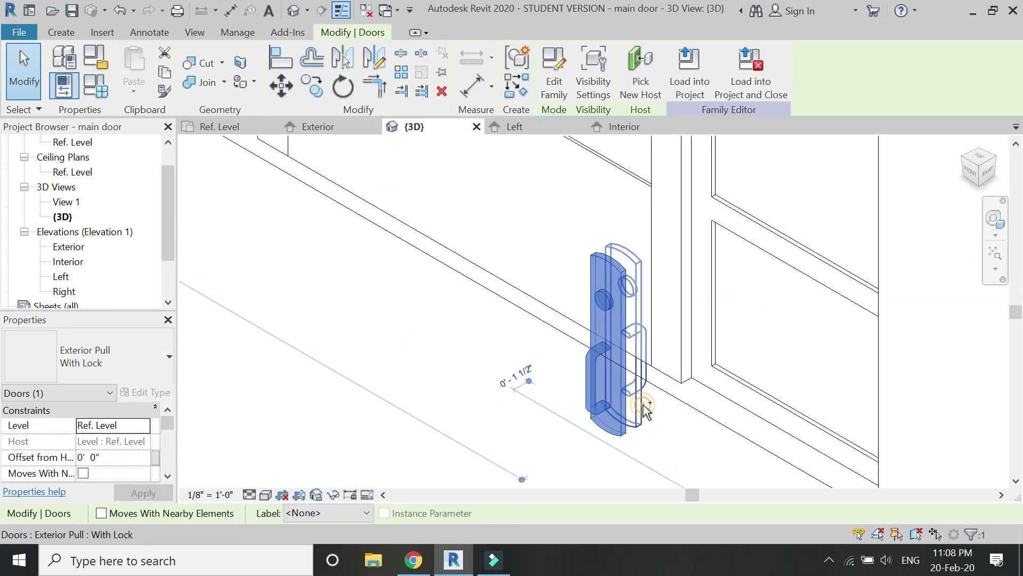
pyautogui.keyDown('ctrl'); pyautogui.click(643, 406); pyautogui.keyUp('ctrl')
pyautogui.scroll(-1, 551, 320)
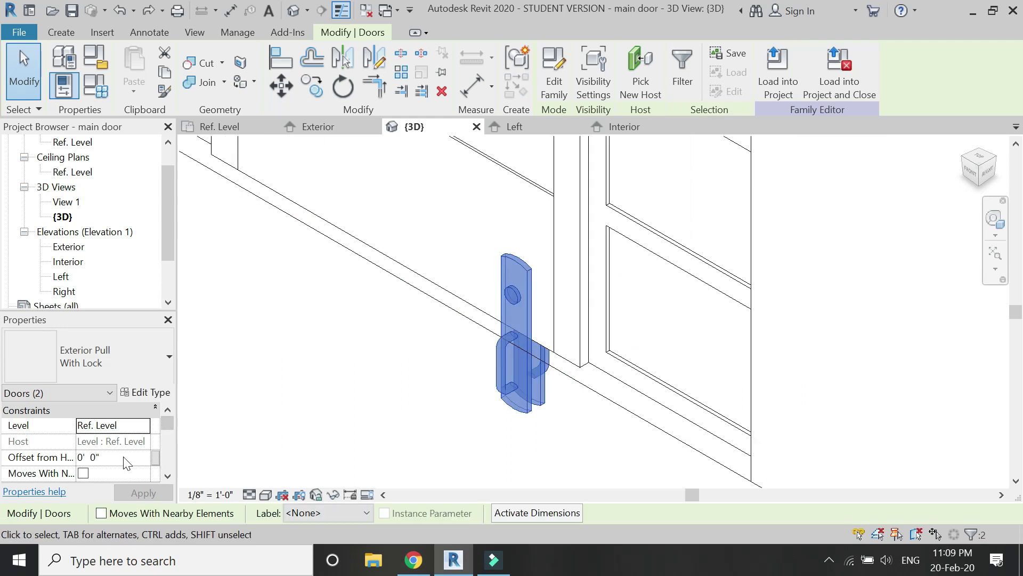
pyautogui.click(123, 457)
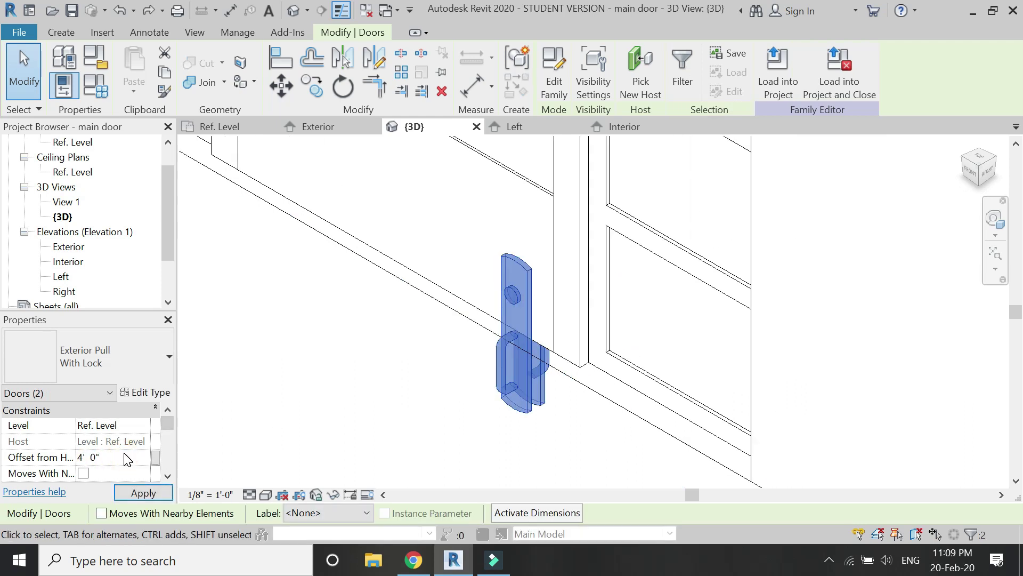
pyautogui.click(140, 496)
pyautogui.scroll(-3, 501, 419)
pyautogui.click(420, 427)
# In the Exterior elevation, measure the height of the horizontal reference plane crossing the pull above Ref. Level
pyautogui.click(291, 128)
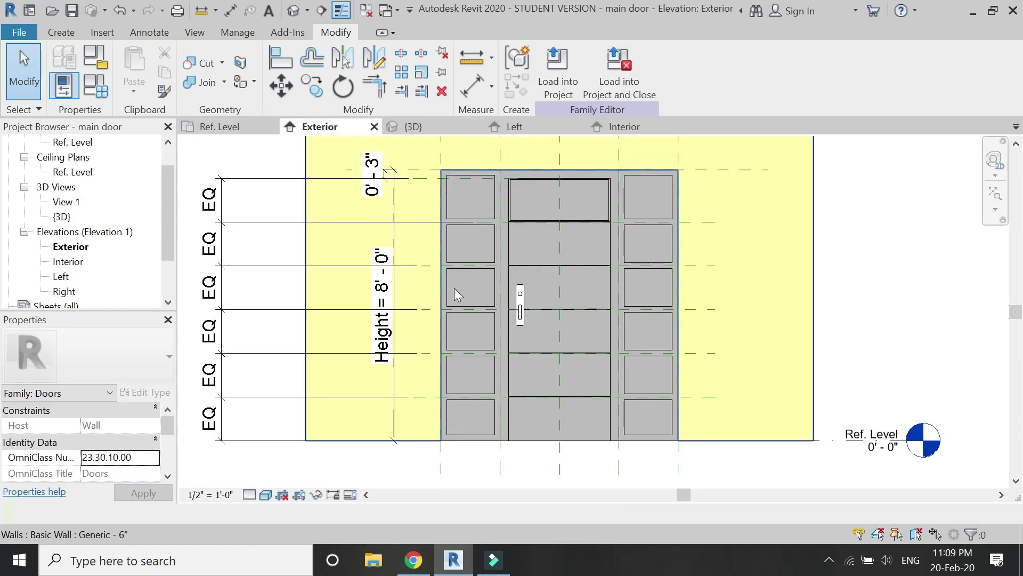
pyautogui.scroll(3, 454, 288)
pyautogui.press('d')
pyautogui.press('i')
pyautogui.scroll(-2, 538, 244)
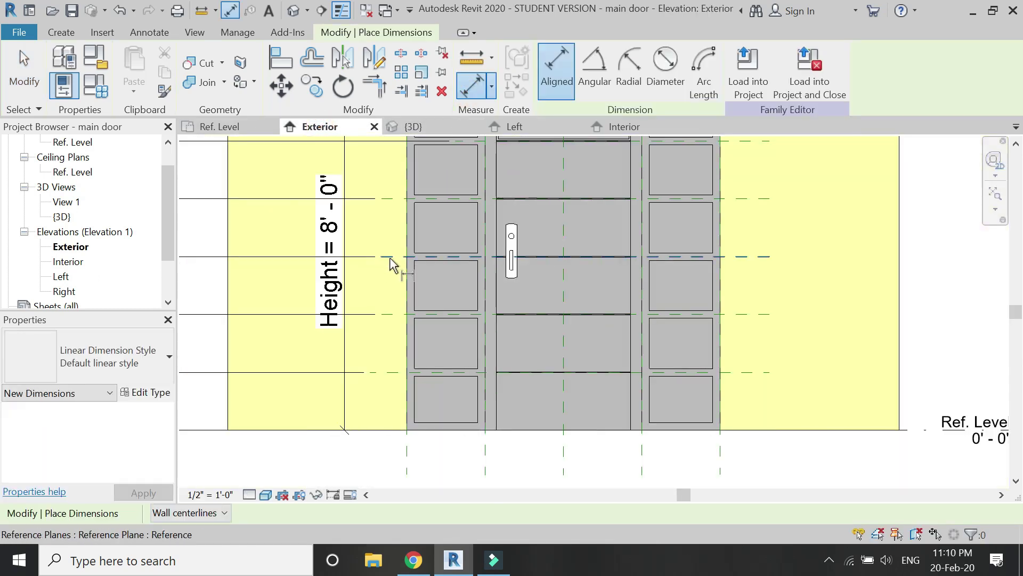
pyautogui.click(394, 257)
pyautogui.scroll(-1, 395, 261)
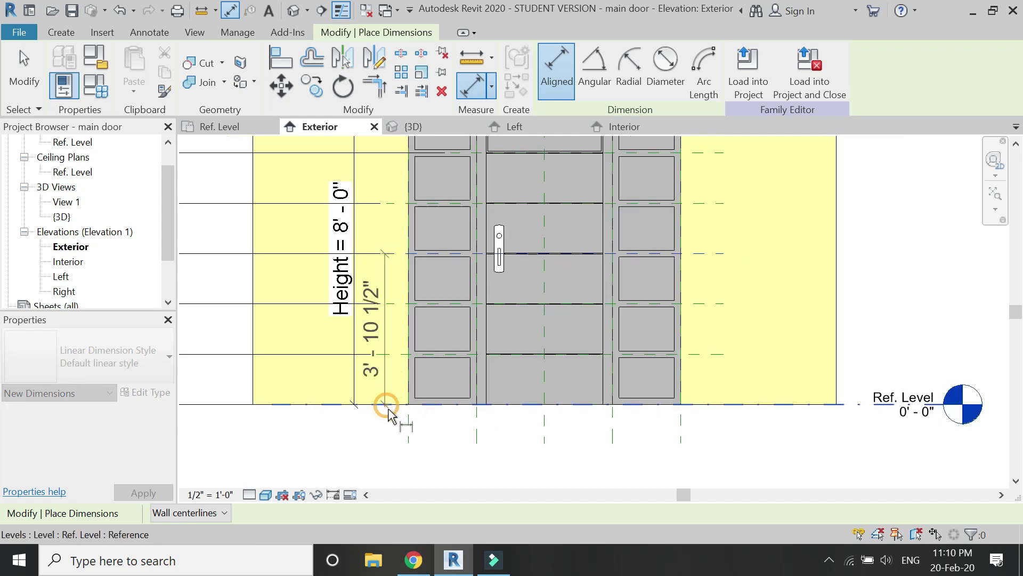
pyautogui.click(394, 423)
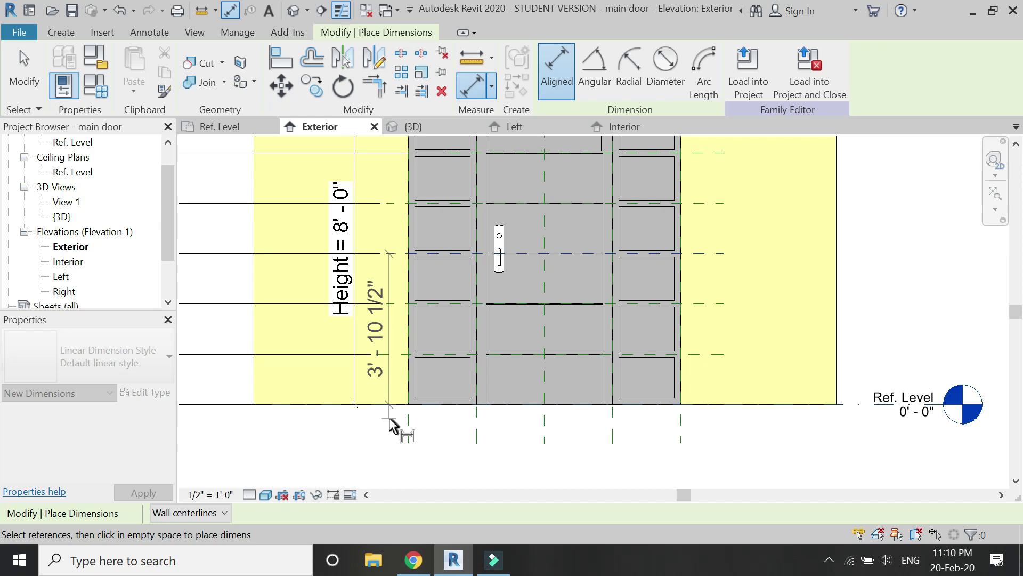
pyautogui.press('Escape')
pyautogui.scroll(1, 419, 235)
pyautogui.press('Escape')
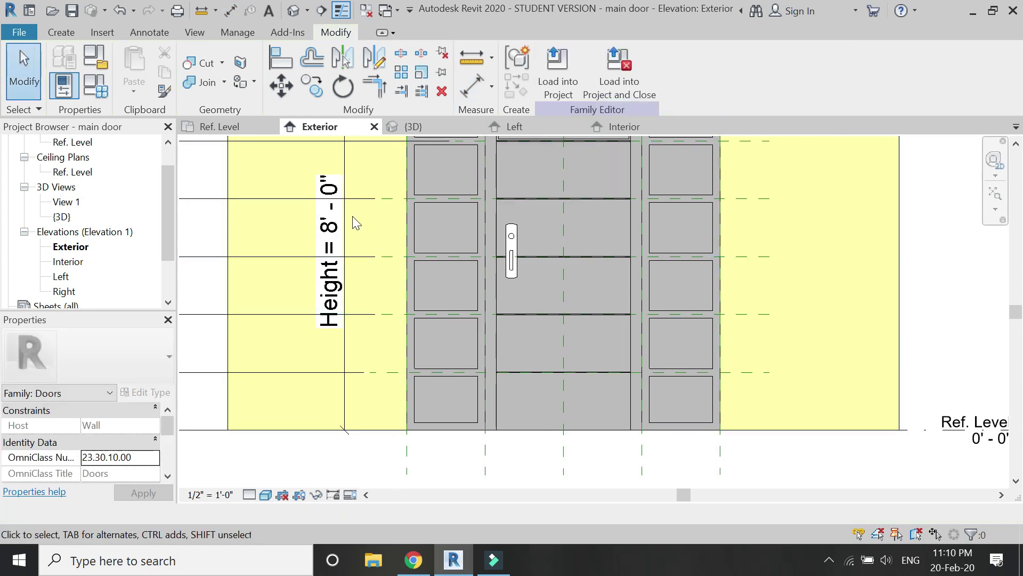
# Select both exterior pulls in the plan and set their offset from host to 3' 10 1/2"
pyautogui.click(202, 128)
pyautogui.scroll(4, 681, 308)
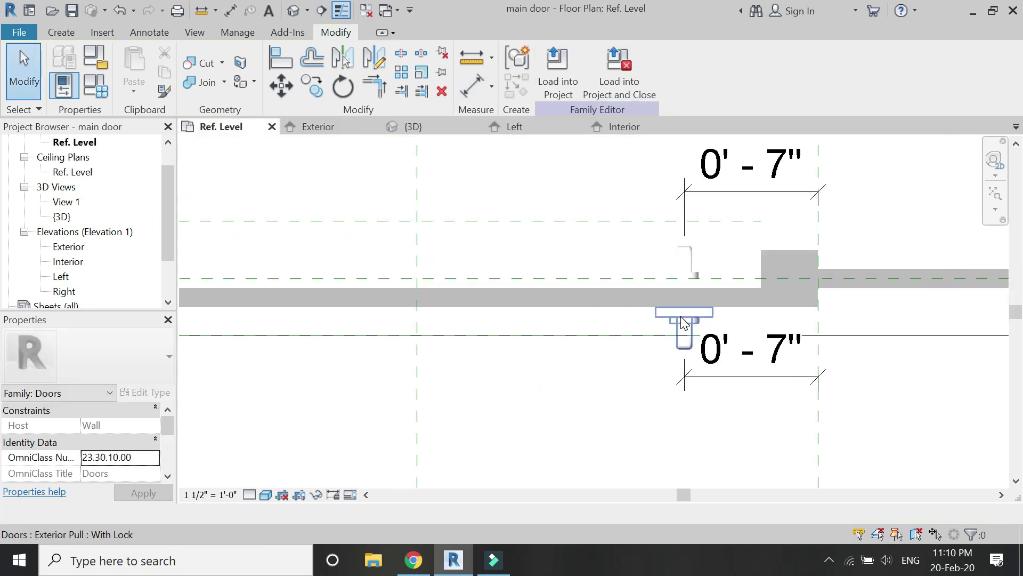
pyautogui.click(683, 313)
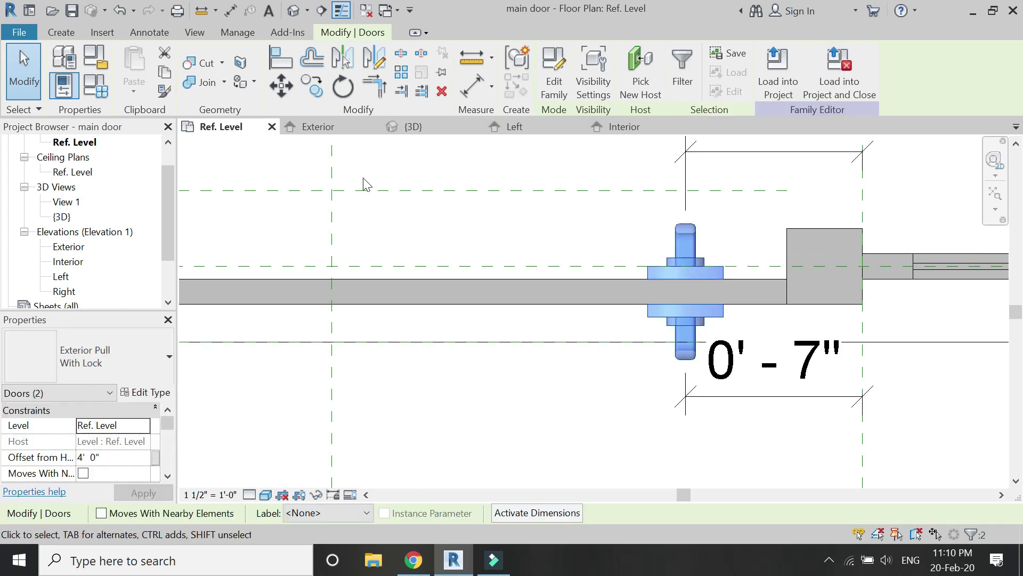
pyautogui.click(319, 126)
pyautogui.click(120, 458)
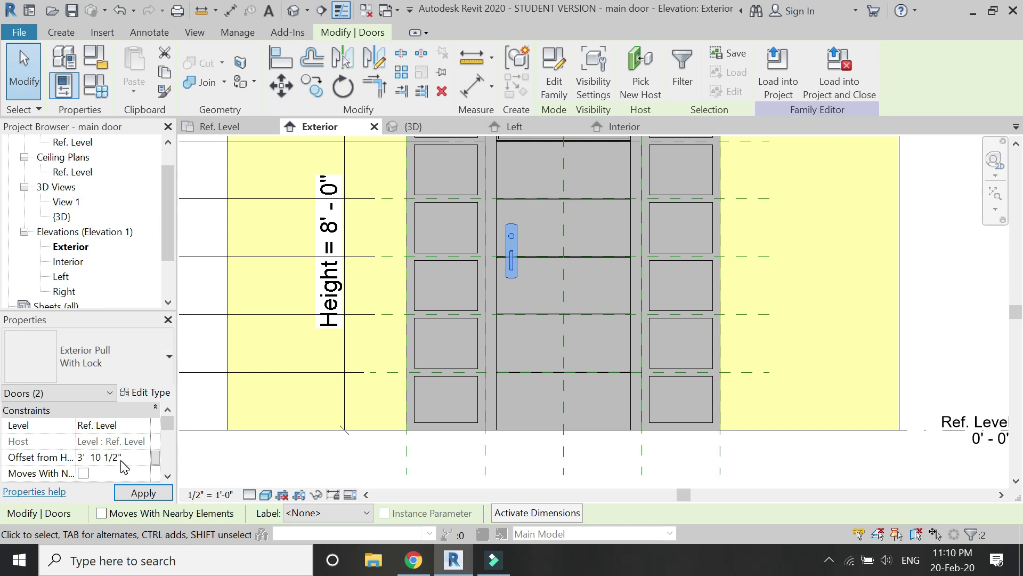
pyautogui.click(144, 493)
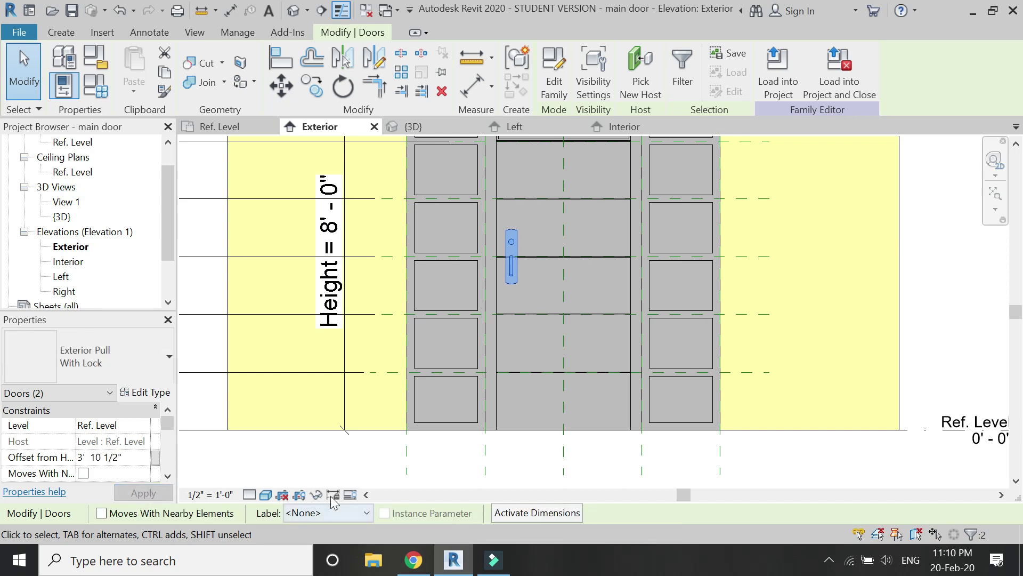
pyautogui.click(337, 460)
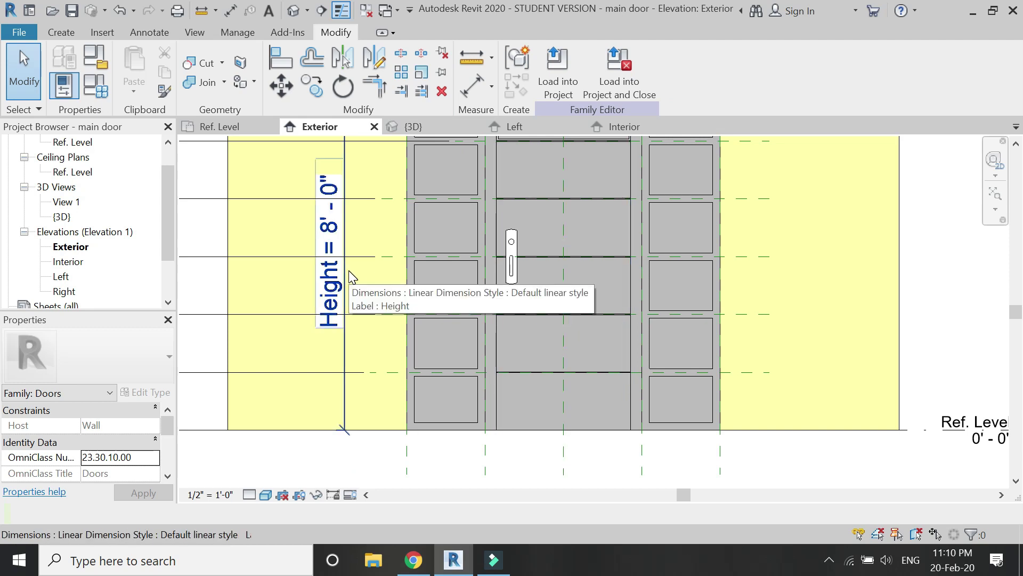
# In the Exterior elevation, align the pull's horizontal centre reference with the horizontal reference plane crossing it
pyautogui.click(486, 88)
pyautogui.scroll(5, 511, 245)
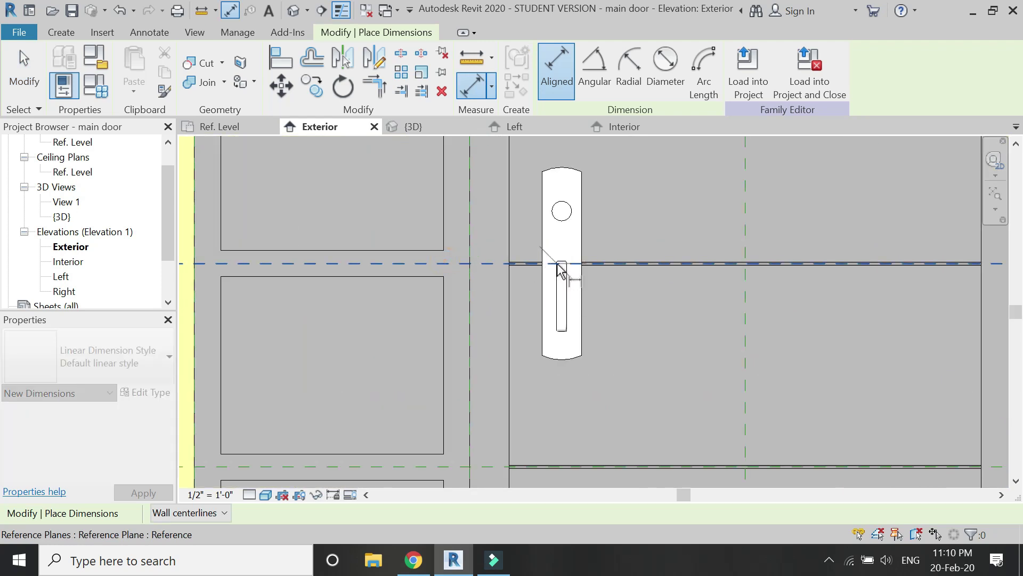
pyautogui.click(281, 59)
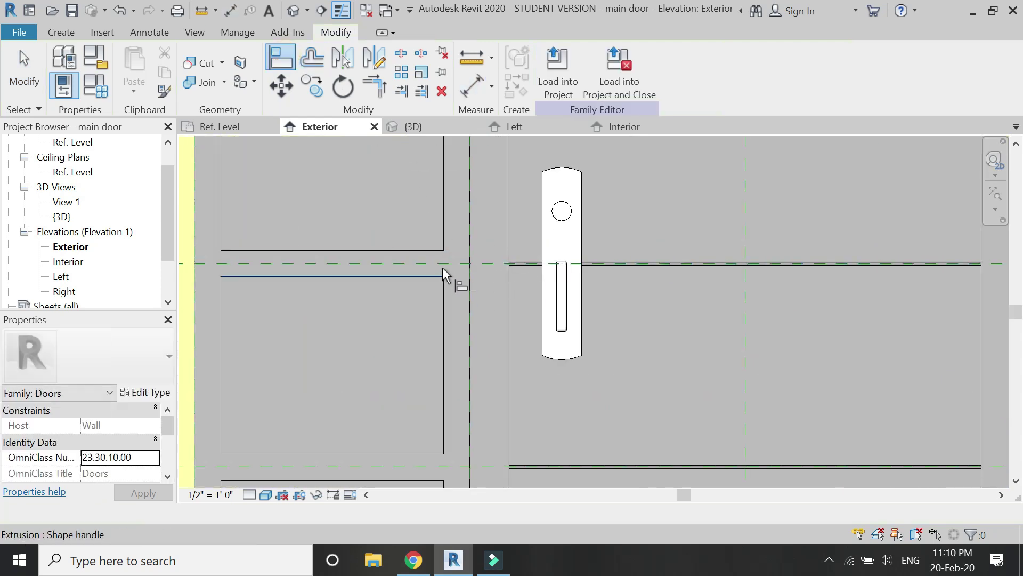
pyautogui.scroll(5, 567, 262)
pyautogui.click(573, 263)
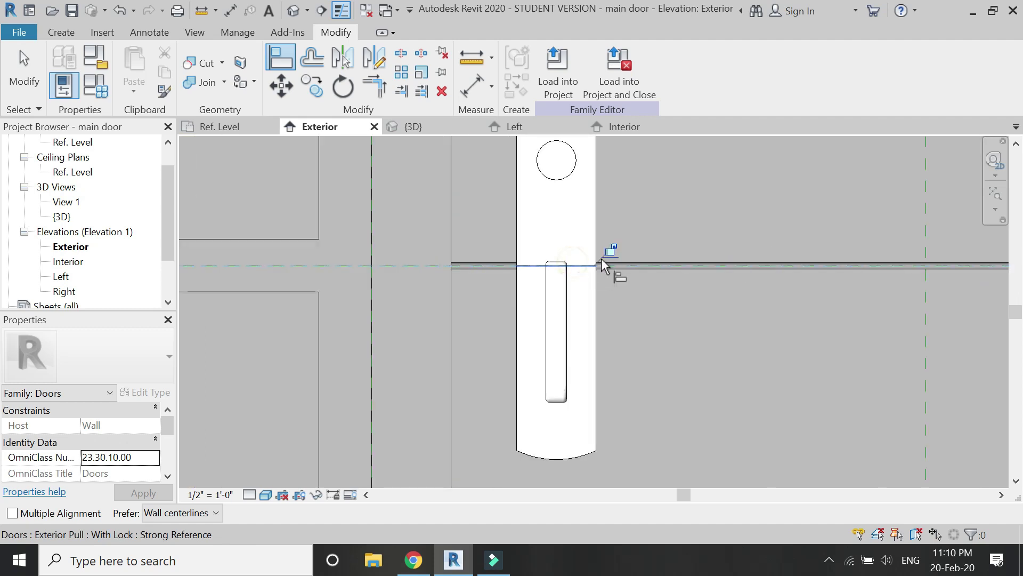
# In the Interior elevation, align the pull on that door face with the horizontal reference plane crossing it
pyautogui.click(618, 126)
pyautogui.scroll(5, 645, 273)
pyautogui.click(645, 323)
pyautogui.click(651, 329)
pyautogui.scroll(-4, 624, 280)
pyautogui.press('Escape')
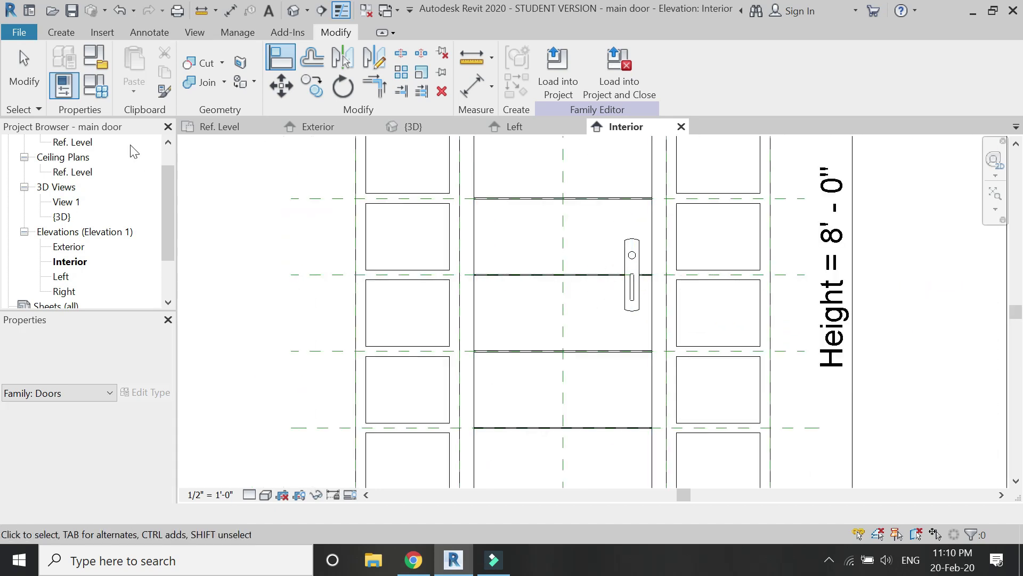
# In the Ref. Level plan, draw a 3' 0" vertical symbolic line in the Doors [projection] subcategory, downward from the hinge jamb's inner corner
pyautogui.doubleClick(72, 141)
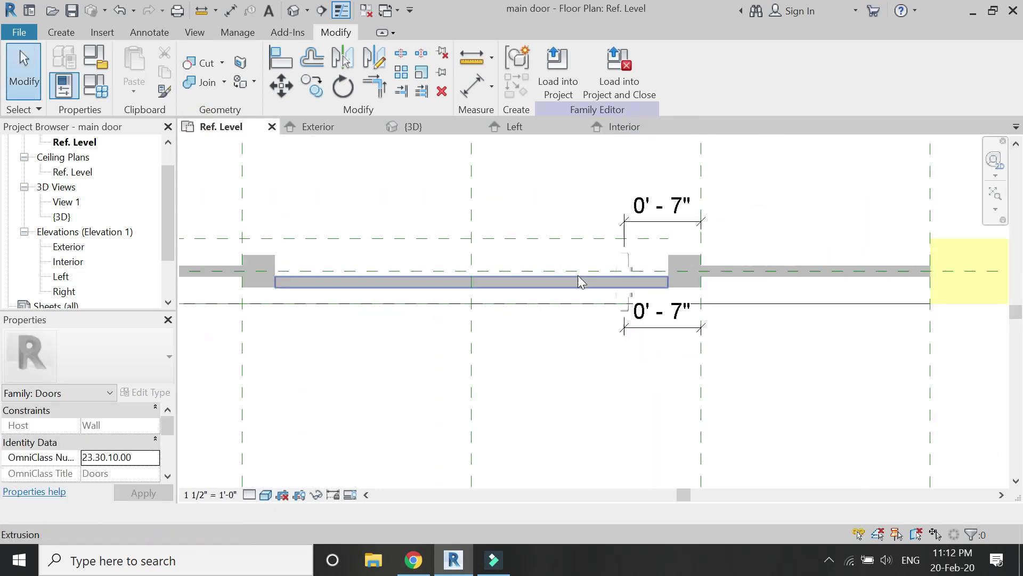
pyautogui.scroll(-3, 579, 281)
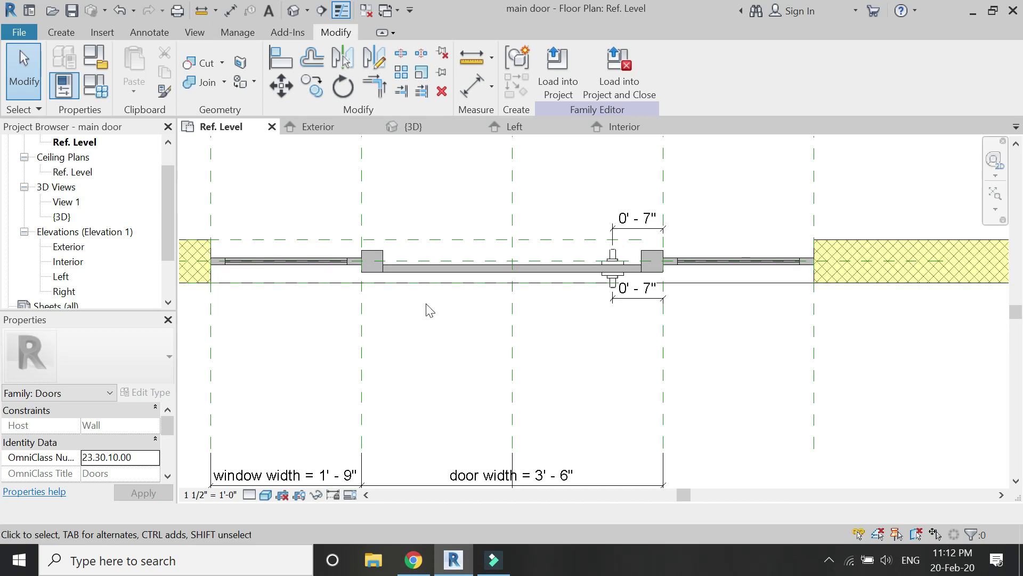
pyautogui.click(152, 33)
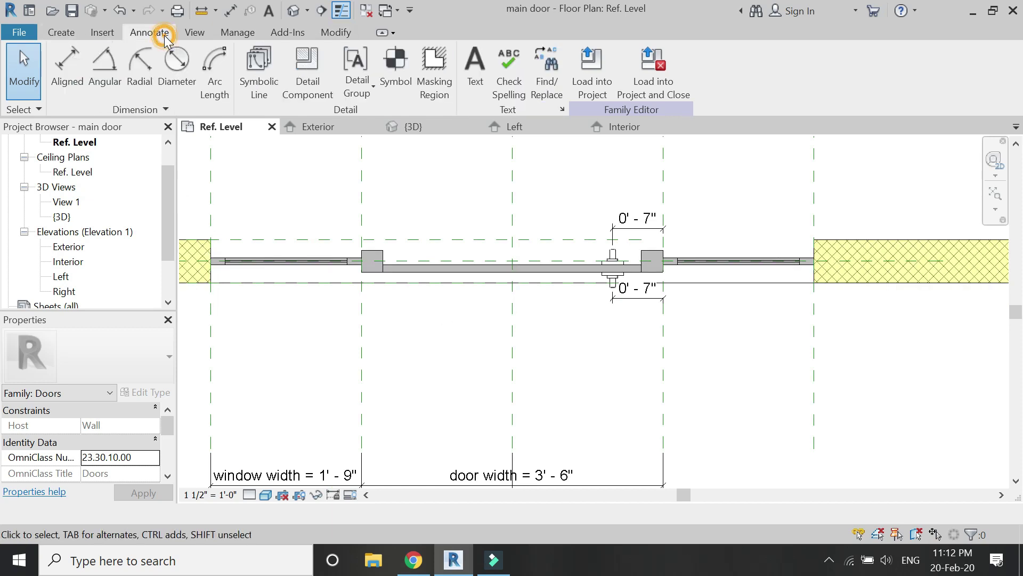
pyautogui.click(252, 87)
pyautogui.scroll(1, 328, 482)
pyautogui.click(736, 80)
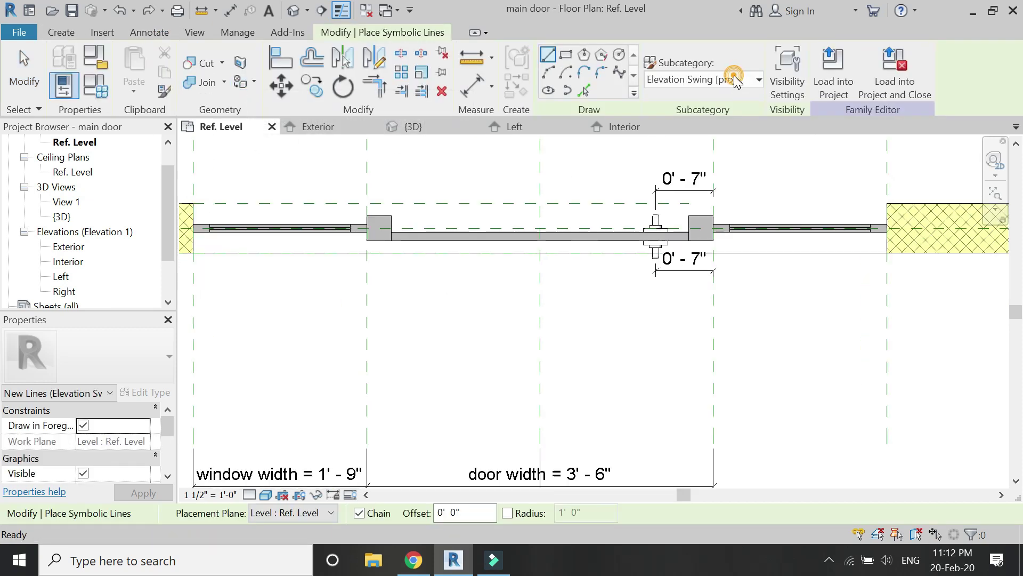
pyautogui.scroll(1, 735, 154)
pyautogui.click(687, 98)
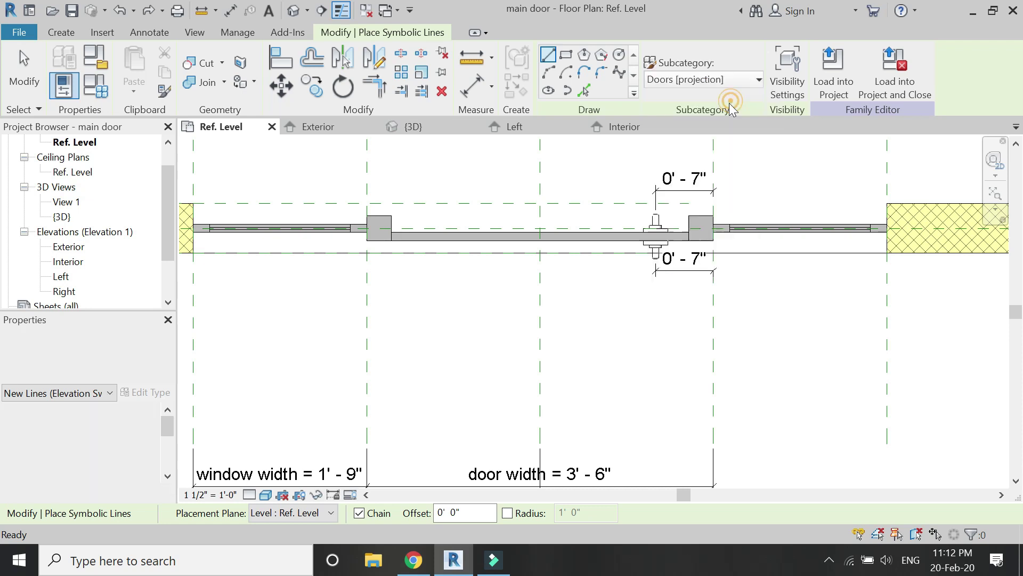
pyautogui.click(392, 240)
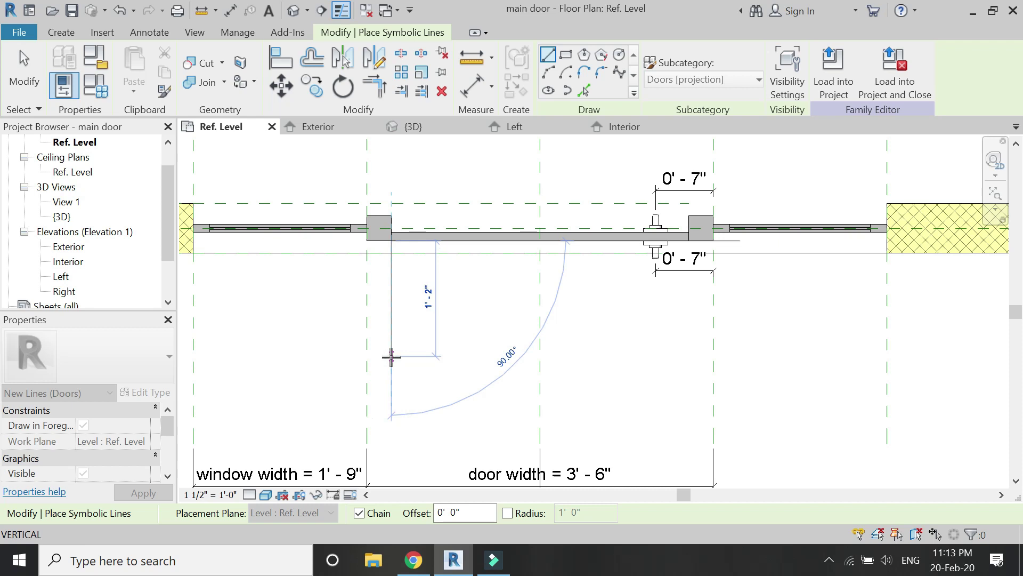
pyautogui.press('Return')
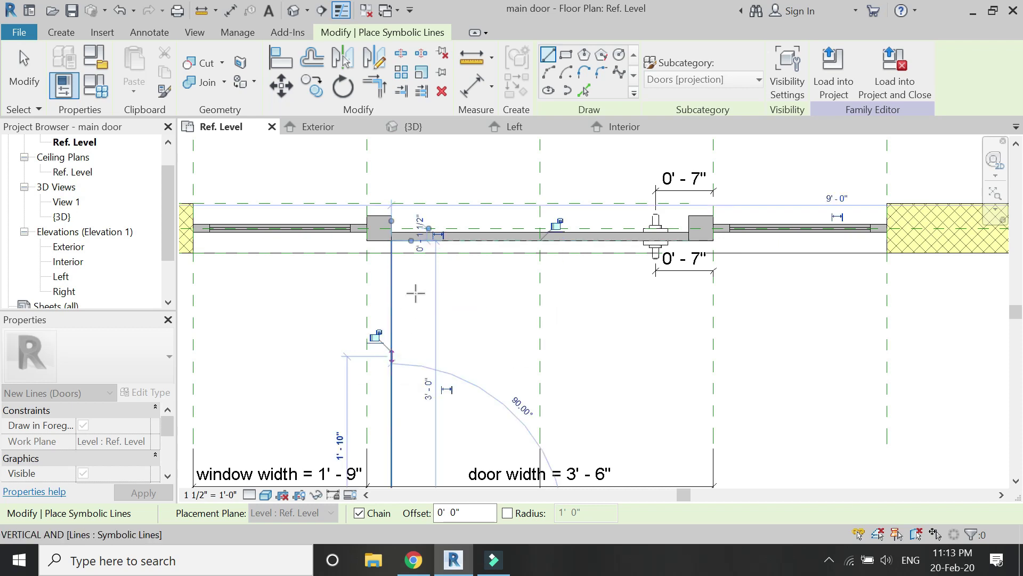
pyautogui.scroll(-3, 429, 250)
pyautogui.press('Escape')
pyautogui.scroll(3, 419, 265)
pyautogui.moveTo(419, 266); pyautogui.dragTo(421, 184, button='middle')
pyautogui.scroll(-2, 413, 184)
pyautogui.press('Escape')
# Make the symbolic line's length dimension permanent and label it with a new type parameter "plan line" grouped under Other
pyautogui.scroll(1, 404, 203)
pyautogui.click(403, 200)
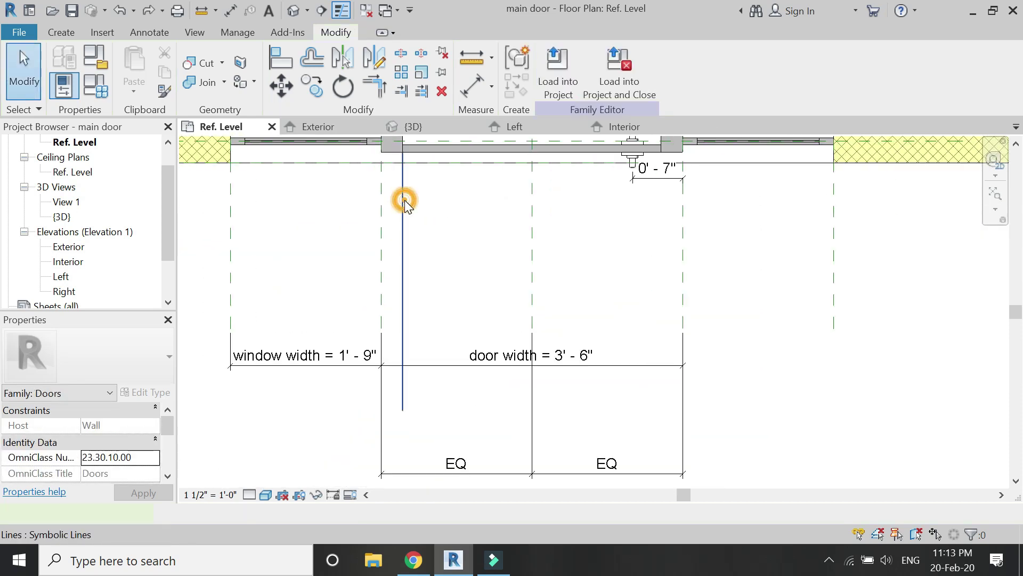
pyautogui.click(472, 312)
pyautogui.click(448, 322)
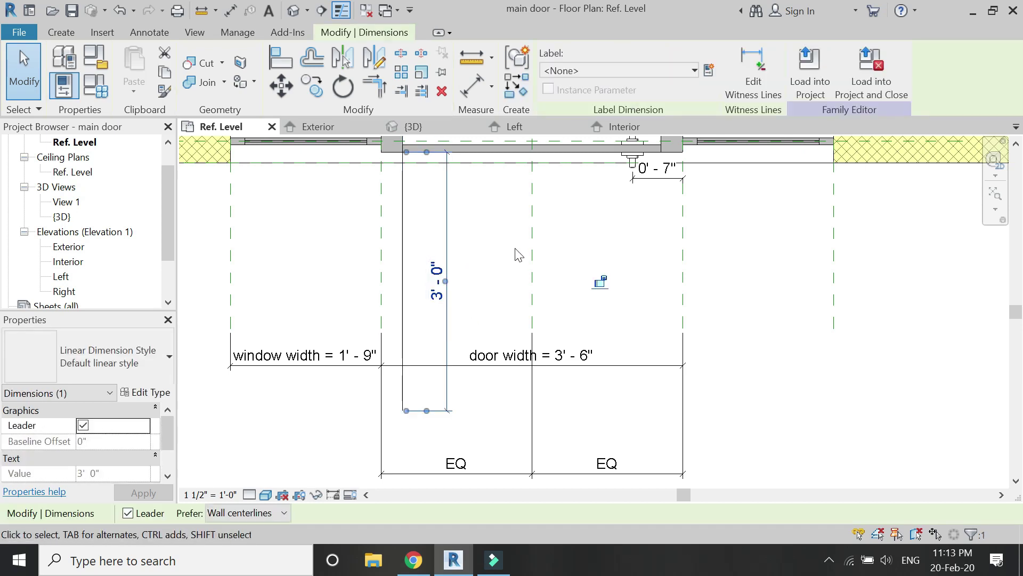
pyautogui.click(709, 70)
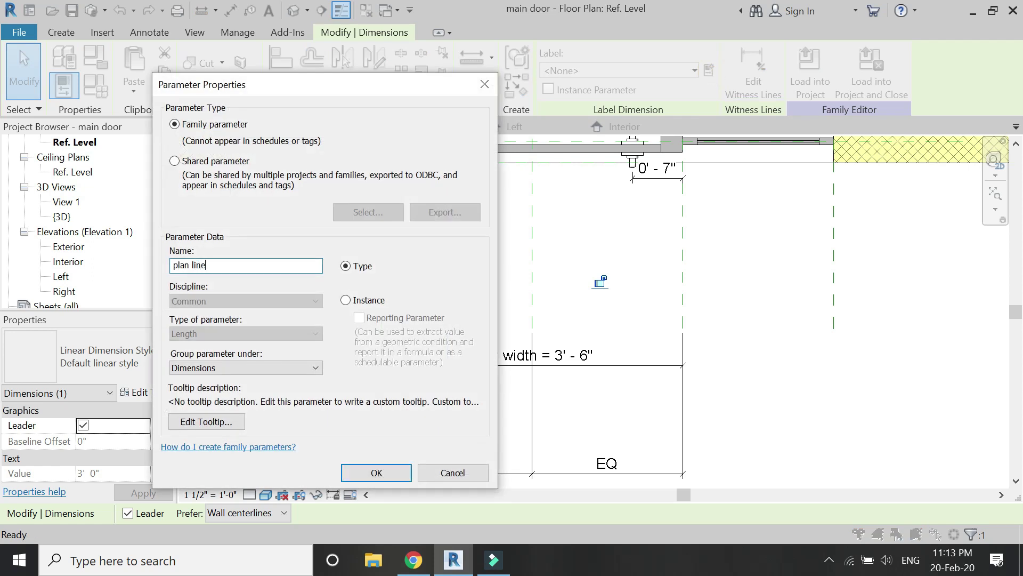
pyautogui.click(315, 368)
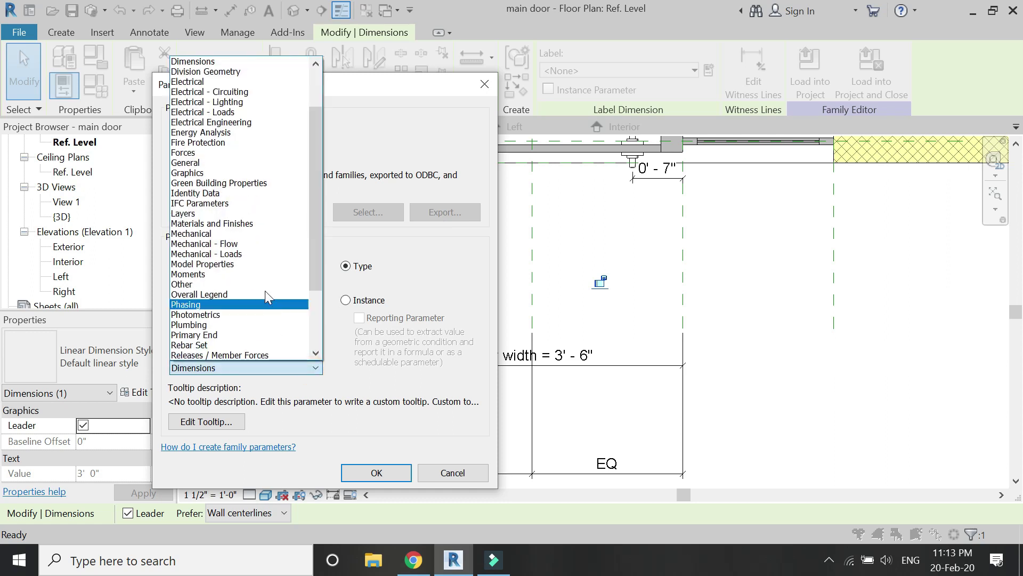
pyautogui.click(262, 284)
pyautogui.click(377, 472)
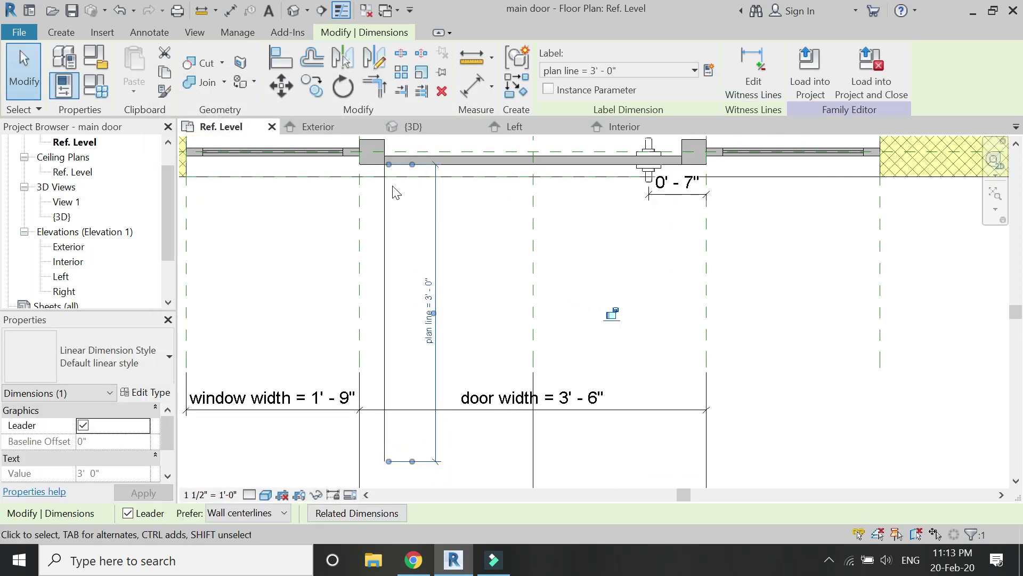
# Delete the Frame Width, Frame Projection Int. and Frame Projection Ext. parameters from the family types
pyautogui.click(101, 94)
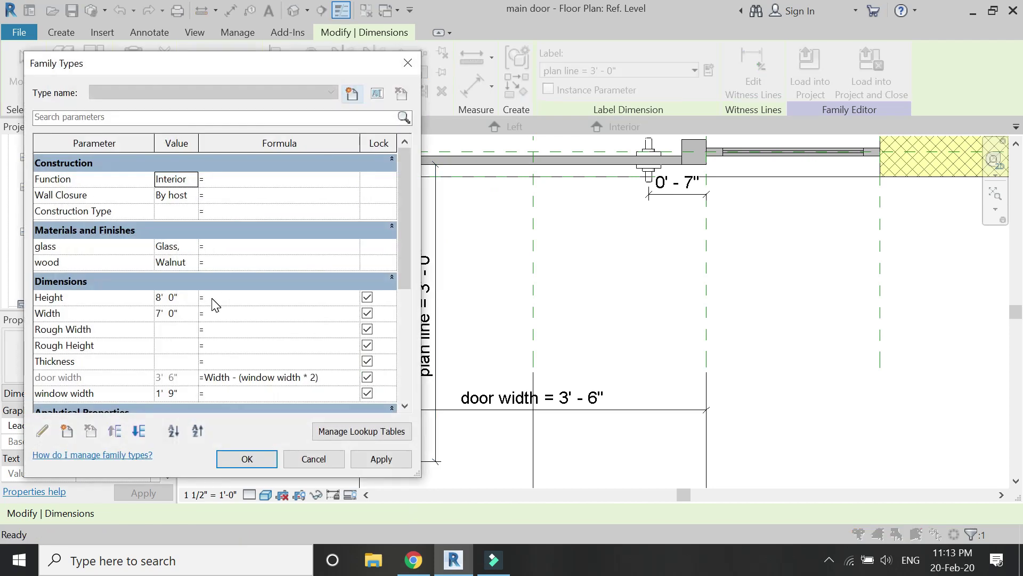
pyautogui.scroll(-5, 213, 307)
pyautogui.click(113, 343)
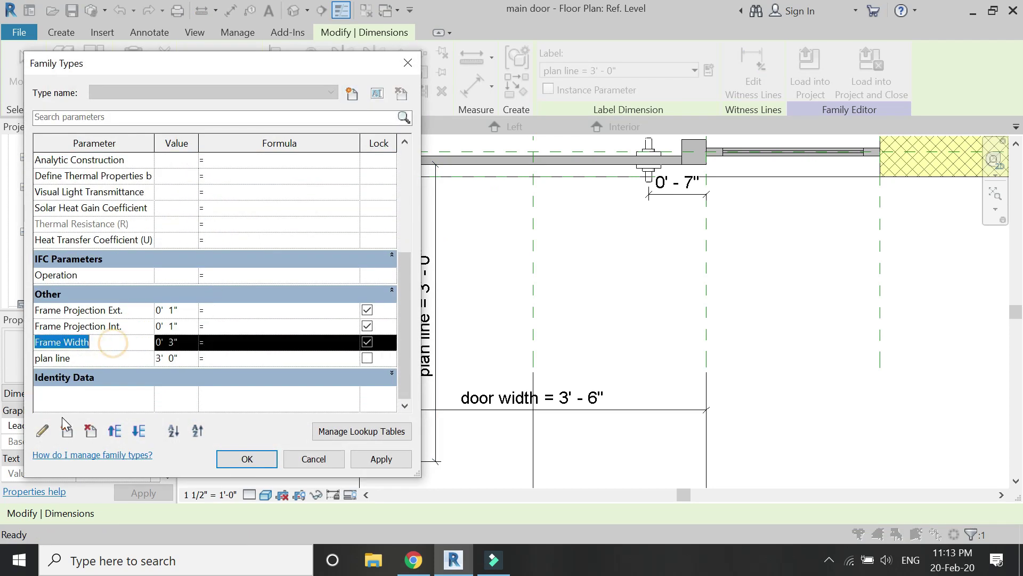
pyautogui.click(90, 431)
pyautogui.click(540, 290)
pyautogui.click(127, 341)
pyautogui.click(131, 330)
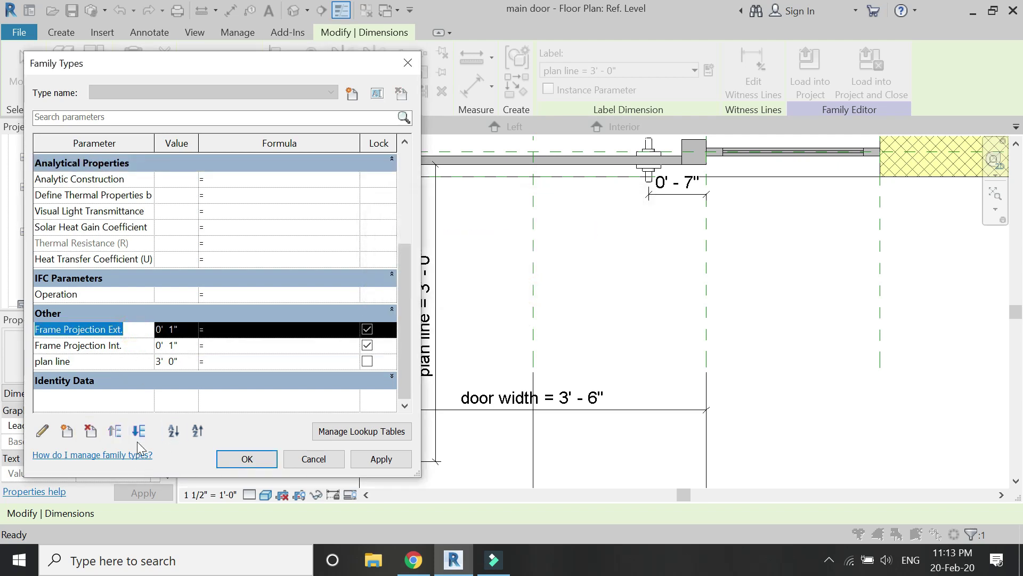
pyautogui.click(133, 347)
pyautogui.click(90, 434)
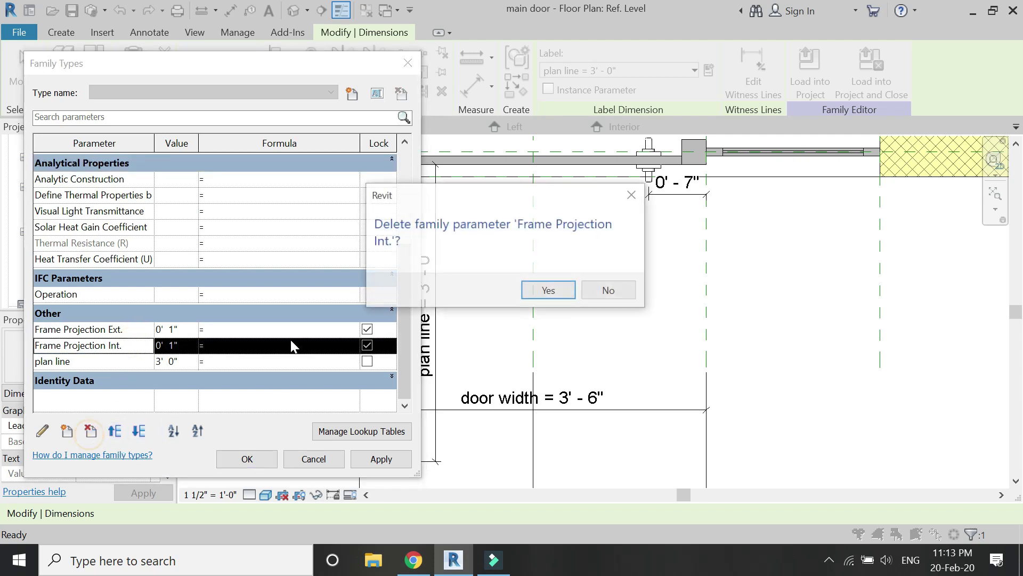
pyautogui.click(533, 292)
pyautogui.click(137, 347)
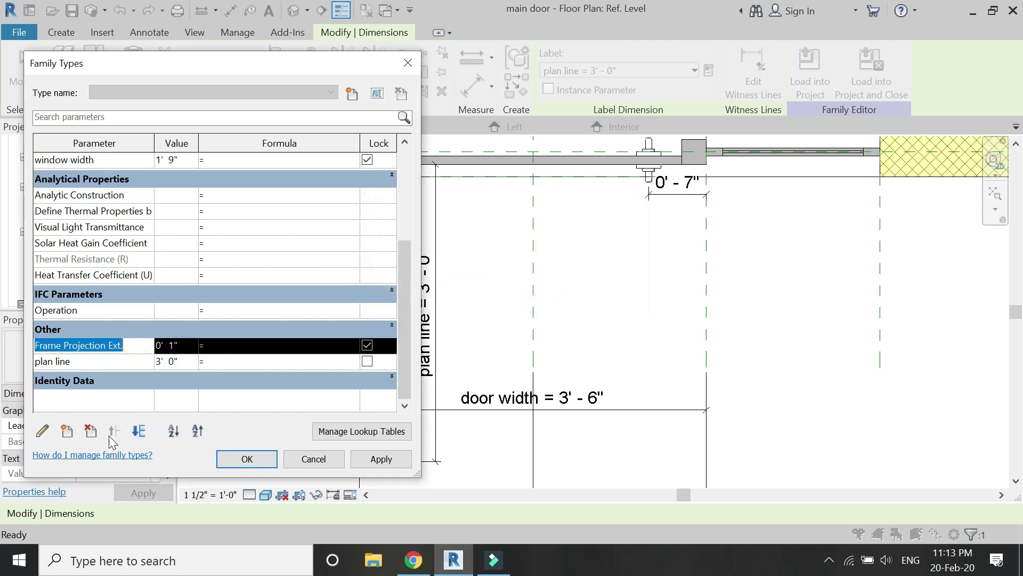
pyautogui.click(91, 430)
pyautogui.click(558, 291)
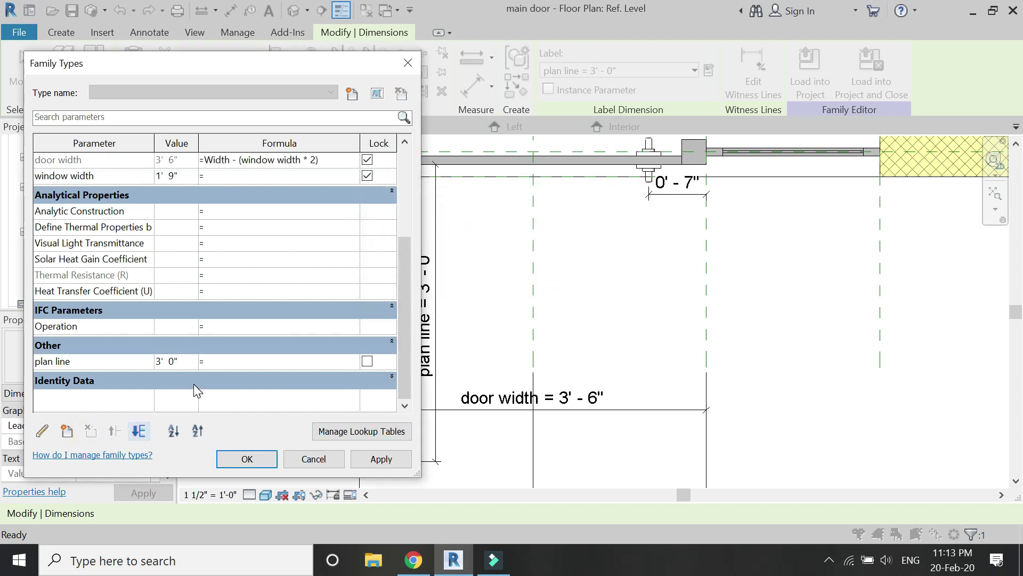
# Set the plan line parameter's formula to door width - 0' 6" and apply the family types
pyautogui.click(216, 363)
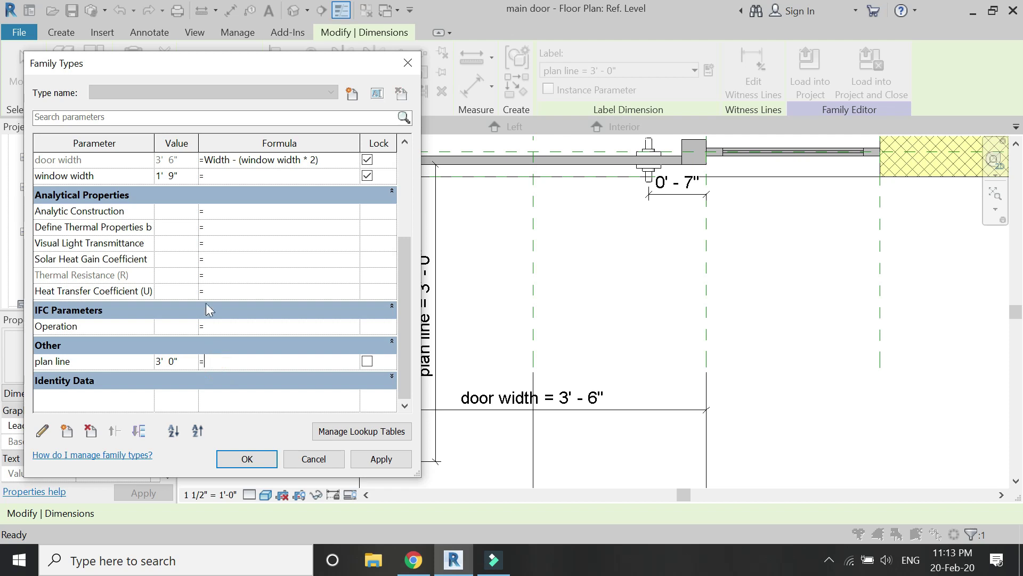
pyautogui.scroll(2, 206, 309)
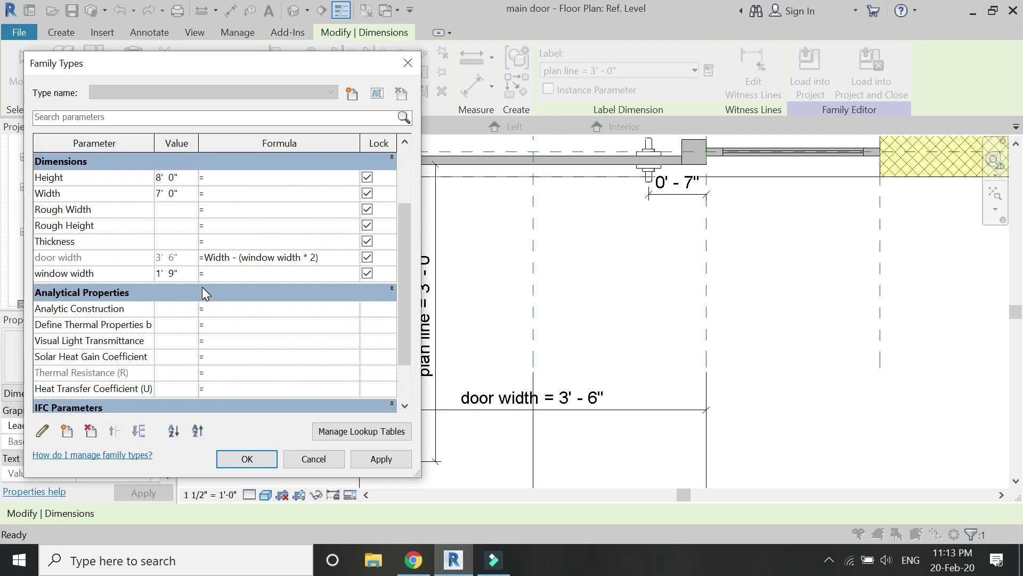
pyautogui.scroll(-2, 202, 287)
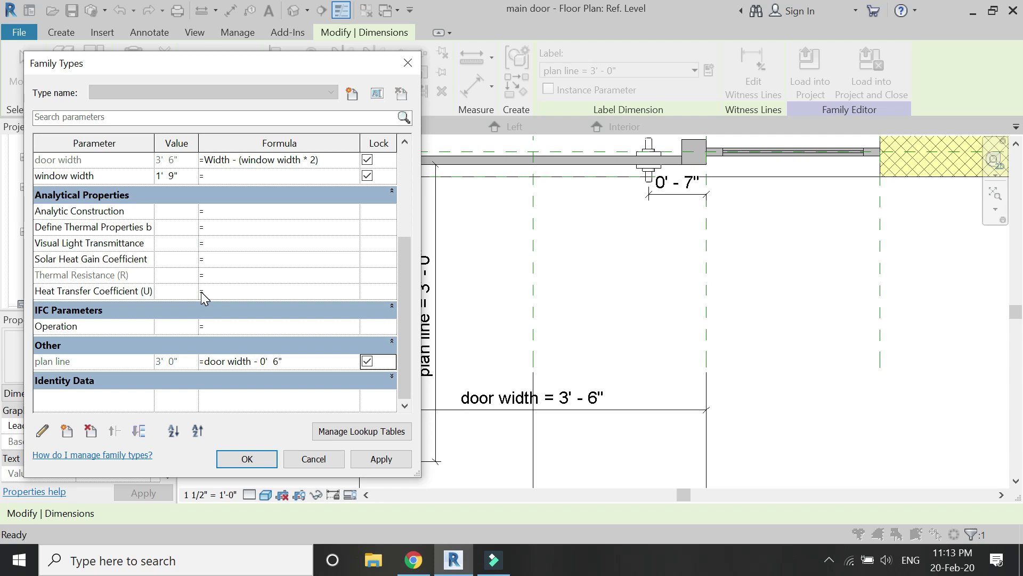
pyautogui.click(247, 460)
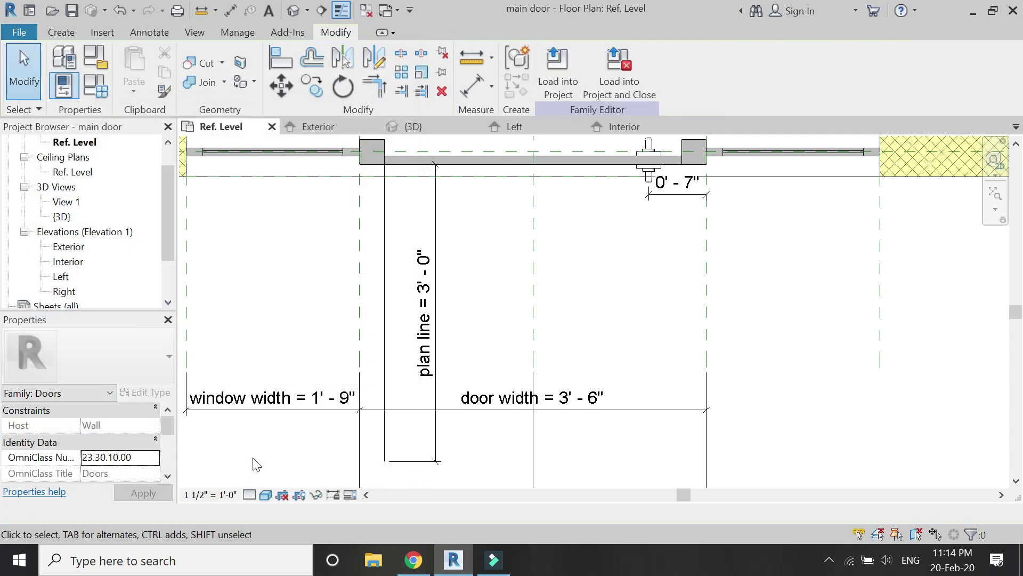
# Offset a copy of the vertical symbolic line 1" toward the door opening
pyautogui.click(308, 56)
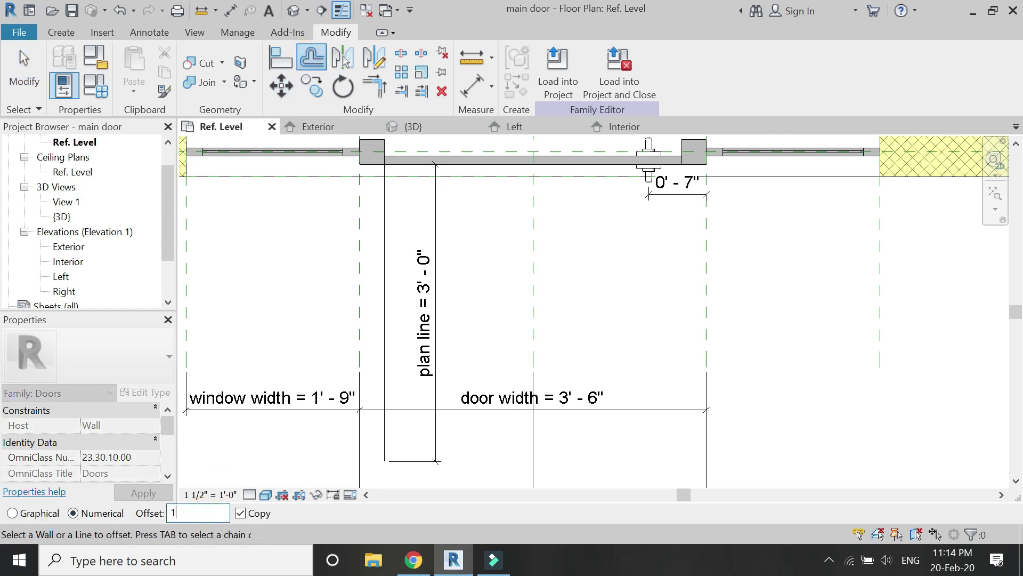
pyautogui.press('Tab')
pyautogui.click(388, 247)
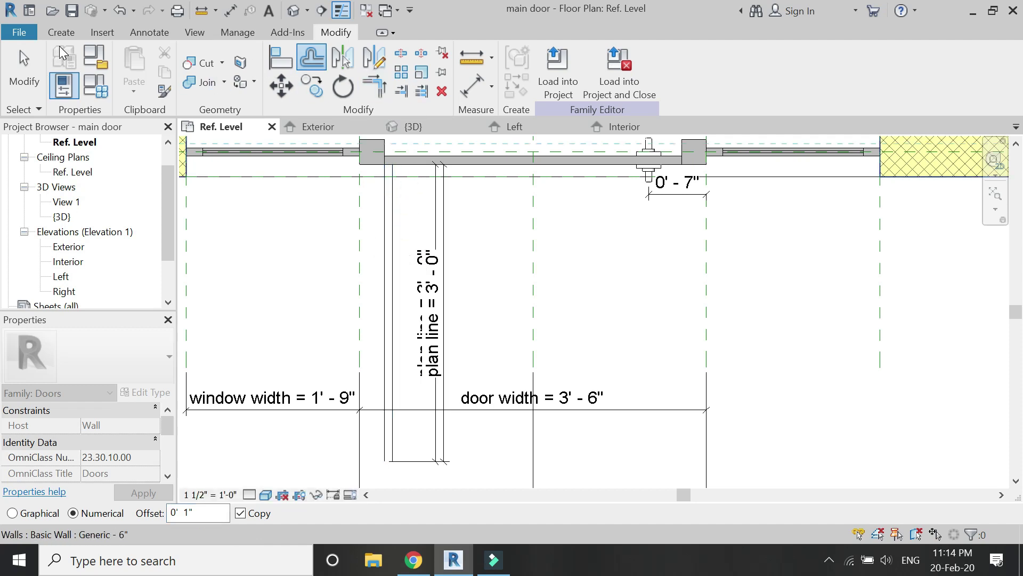
# Close both ends of the two parallel door leaf lines with short horizontal symbolic lines
pyautogui.click(149, 32)
pyautogui.click(261, 64)
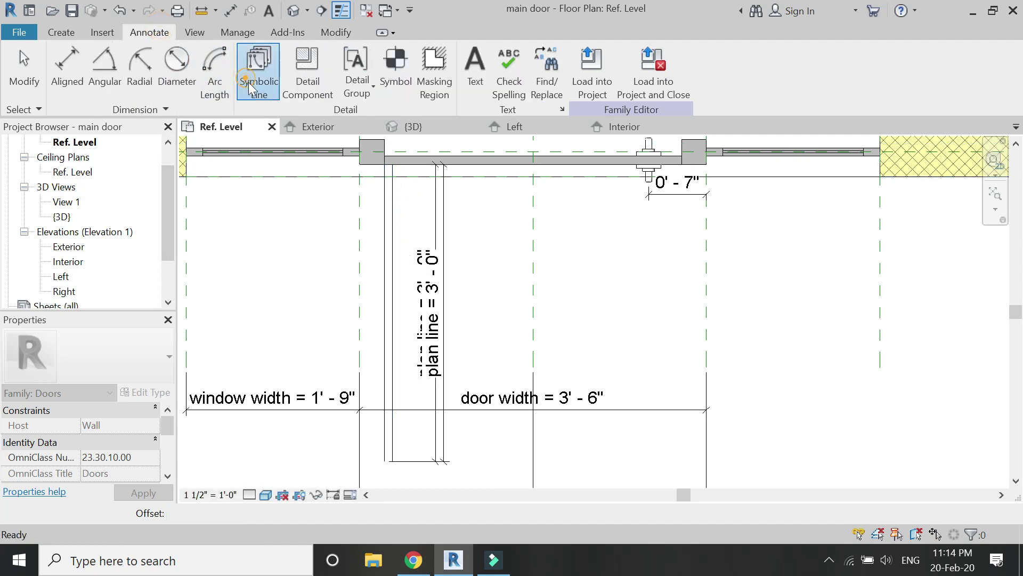
pyautogui.scroll(5, 393, 461)
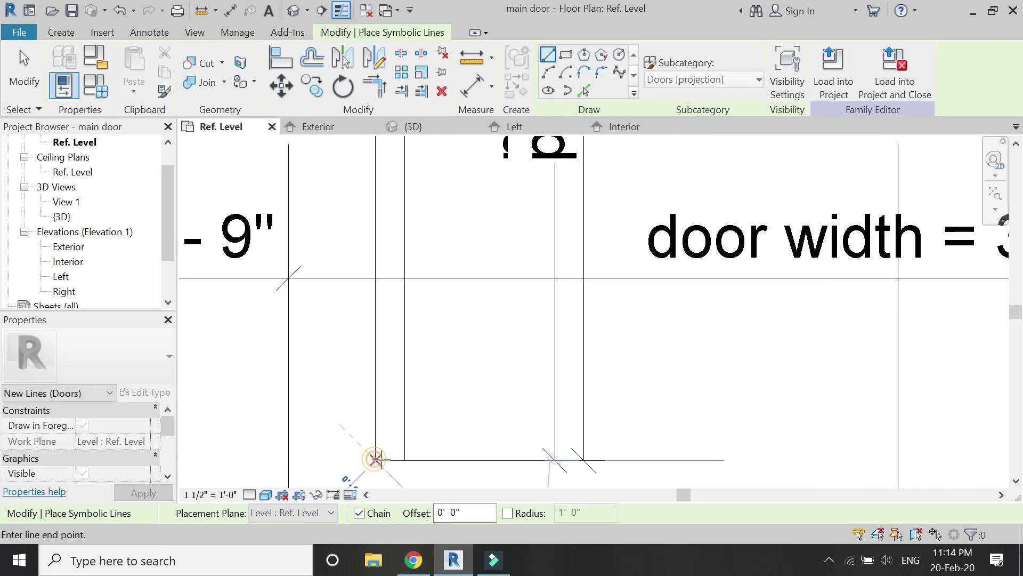
pyautogui.click(403, 460)
pyautogui.scroll(-5, 376, 464)
pyautogui.scroll(2, 377, 266)
pyautogui.scroll(4, 380, 292)
pyautogui.click(376, 279)
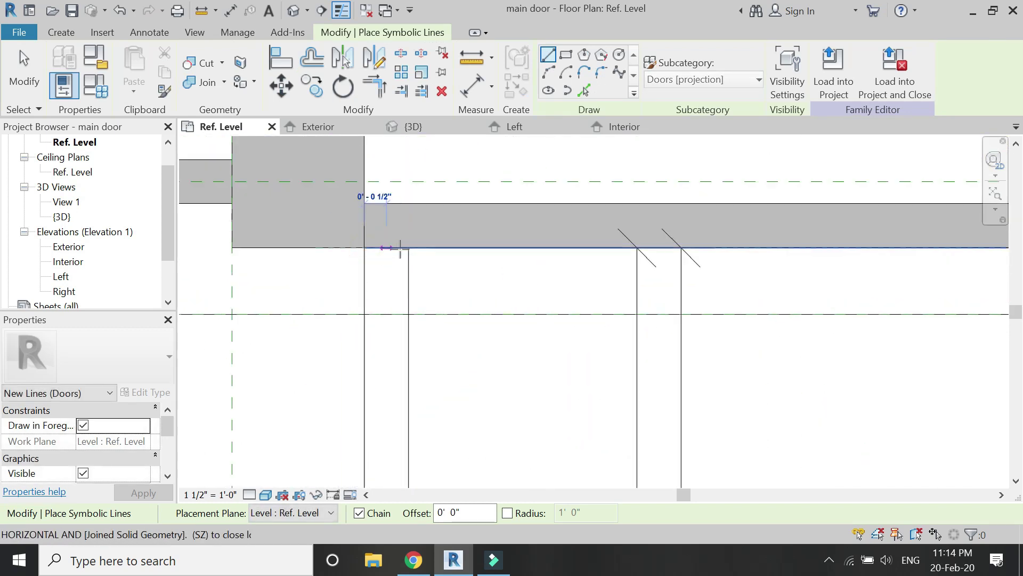
pyautogui.click(407, 247)
pyautogui.scroll(-5, 408, 230)
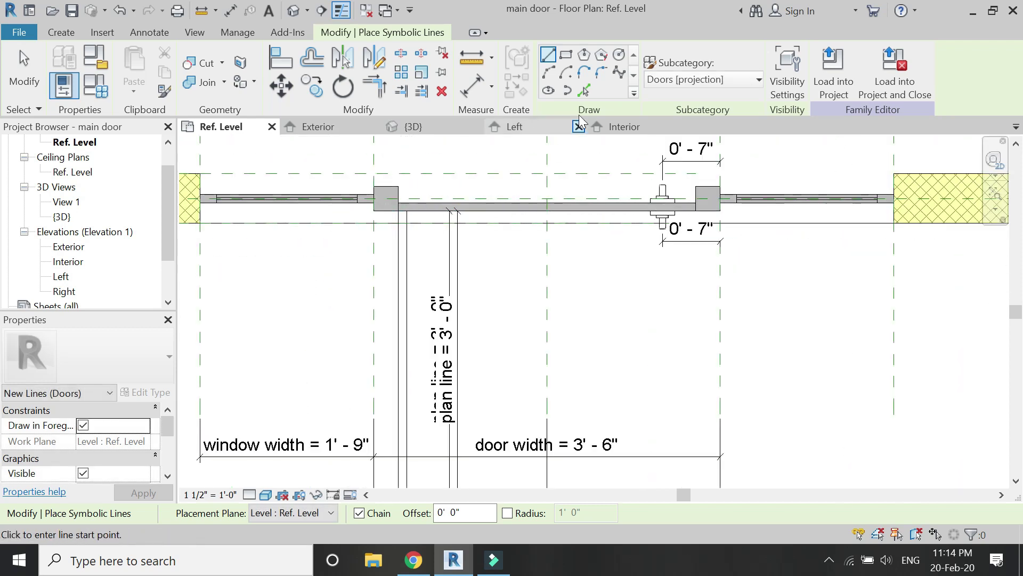
# Draw a 3' radius symbolic swing arc from the right frame's inner interior corner to the bottom end of the plan door leaf
pyautogui.click(549, 74)
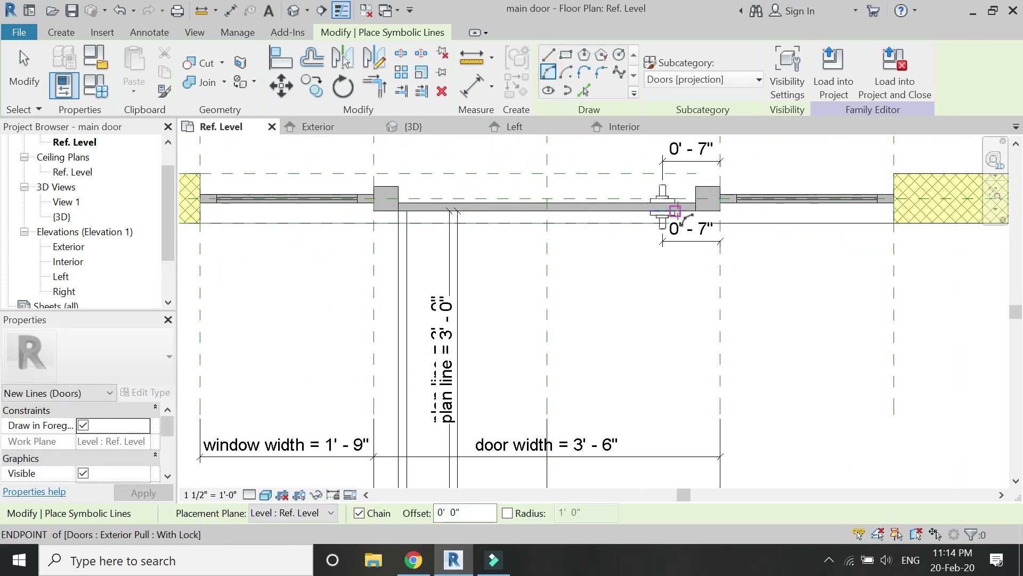
pyautogui.scroll(3, 698, 210)
pyautogui.click(704, 211)
pyautogui.scroll(-3, 707, 160)
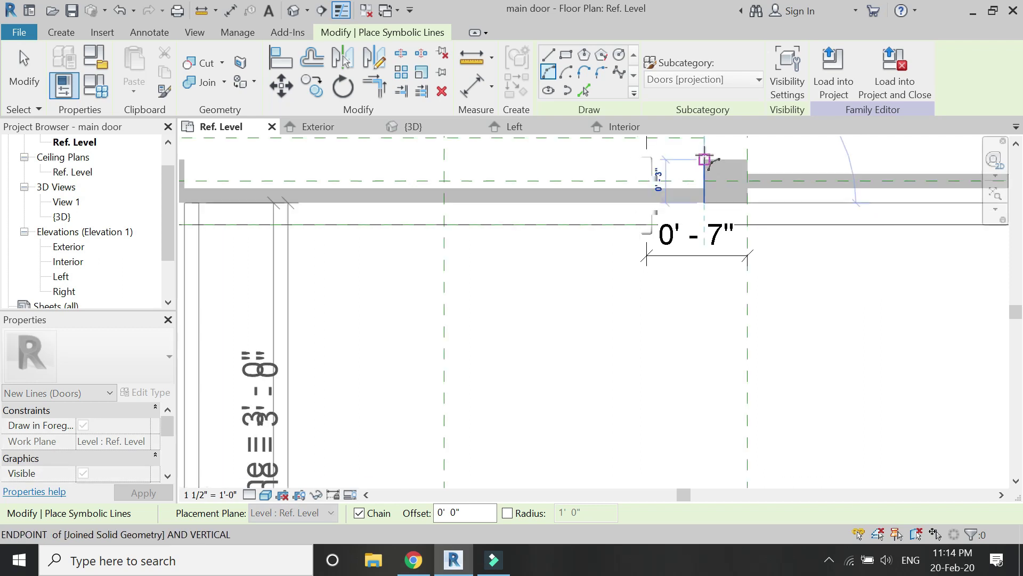
pyautogui.scroll(2, 470, 418)
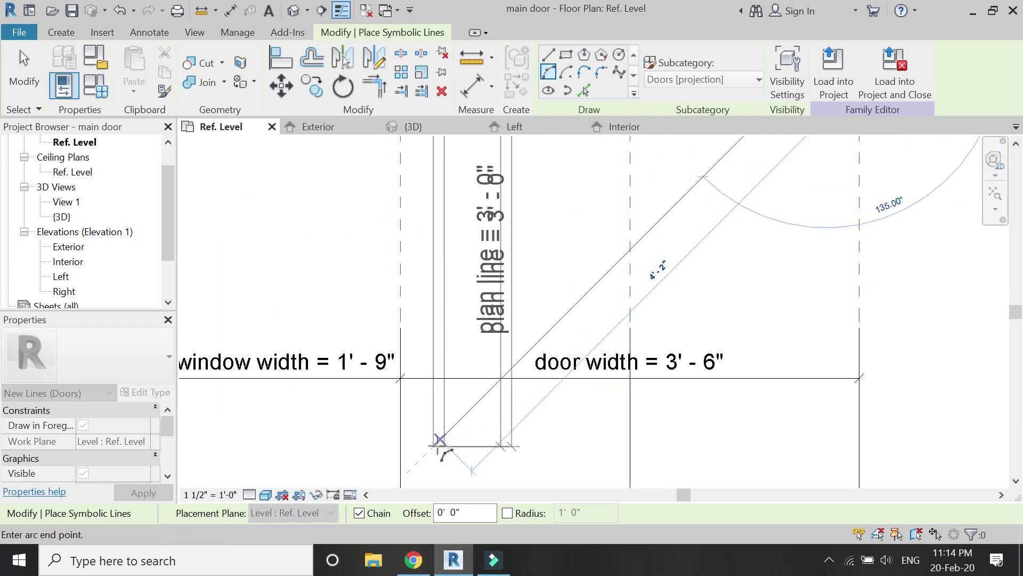
pyautogui.click(439, 443)
pyautogui.scroll(-3, 438, 445)
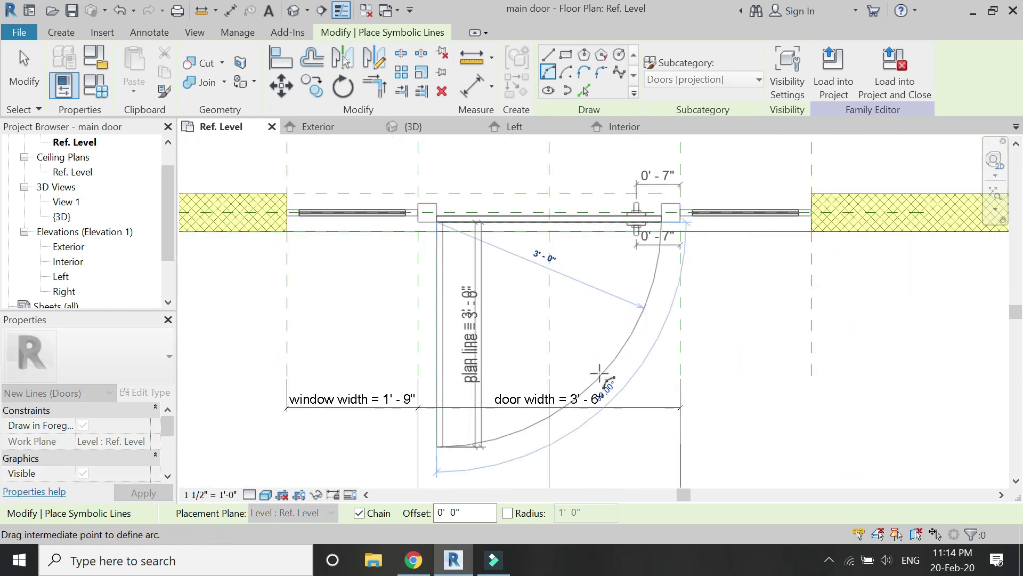
pyautogui.click(600, 373)
# Align the swing arc's lower endpoint to the outer vertical line of the plan door leaf and lock it
pyautogui.press('a')
pyautogui.press('l')
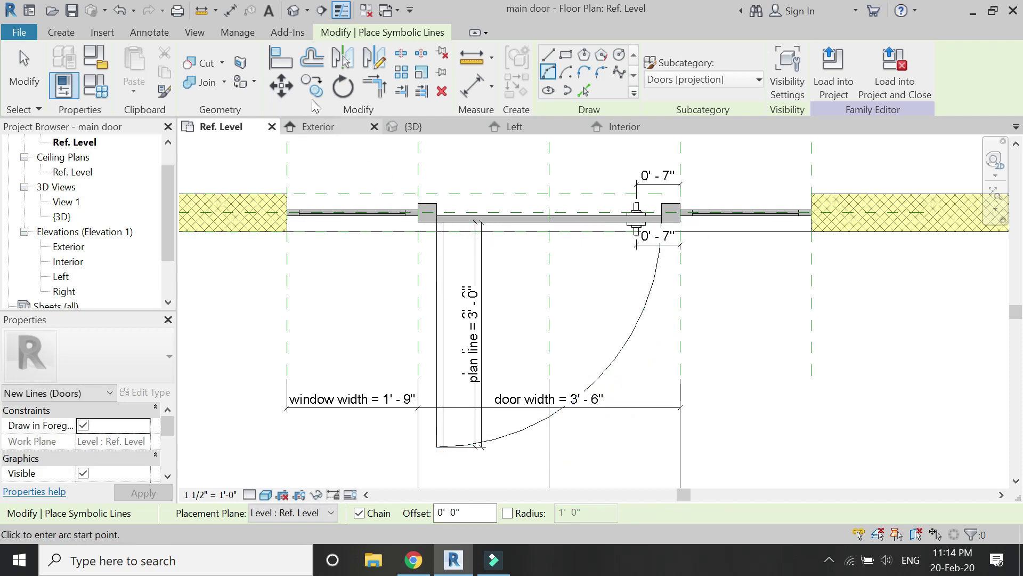
pyautogui.scroll(6, 437, 447)
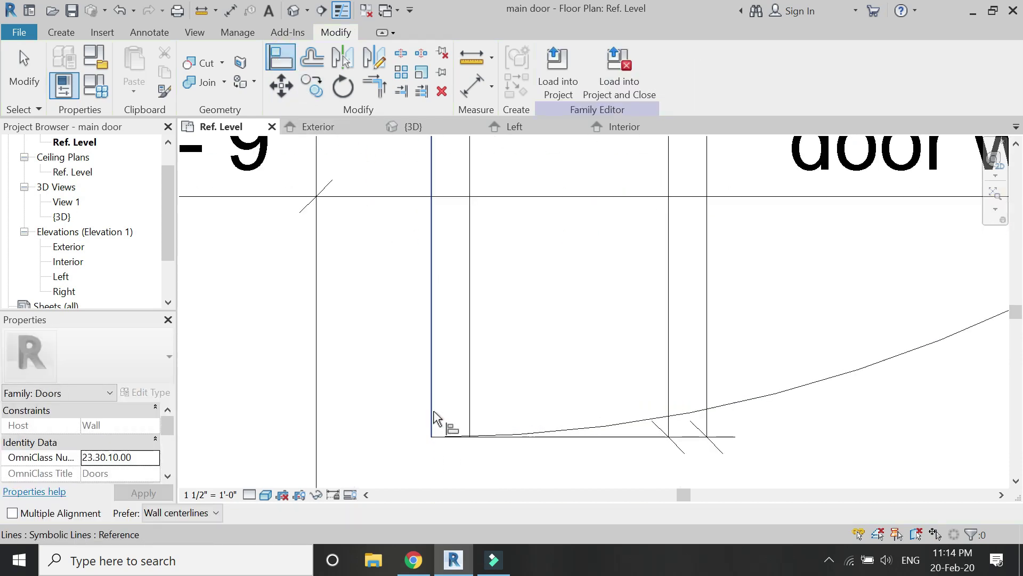
pyautogui.click(433, 446)
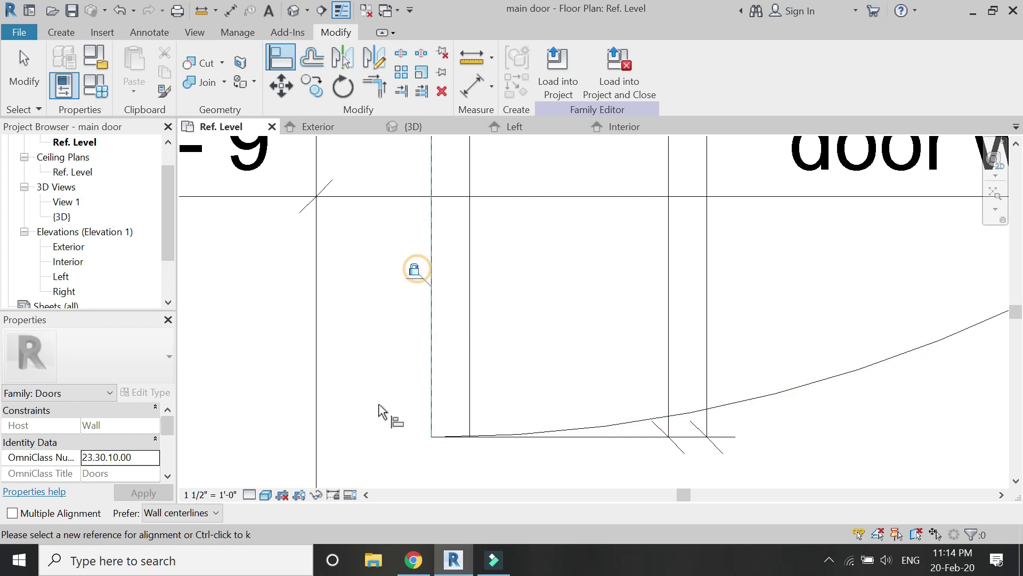
pyautogui.scroll(-2, 387, 418)
pyautogui.scroll(-4, 380, 426)
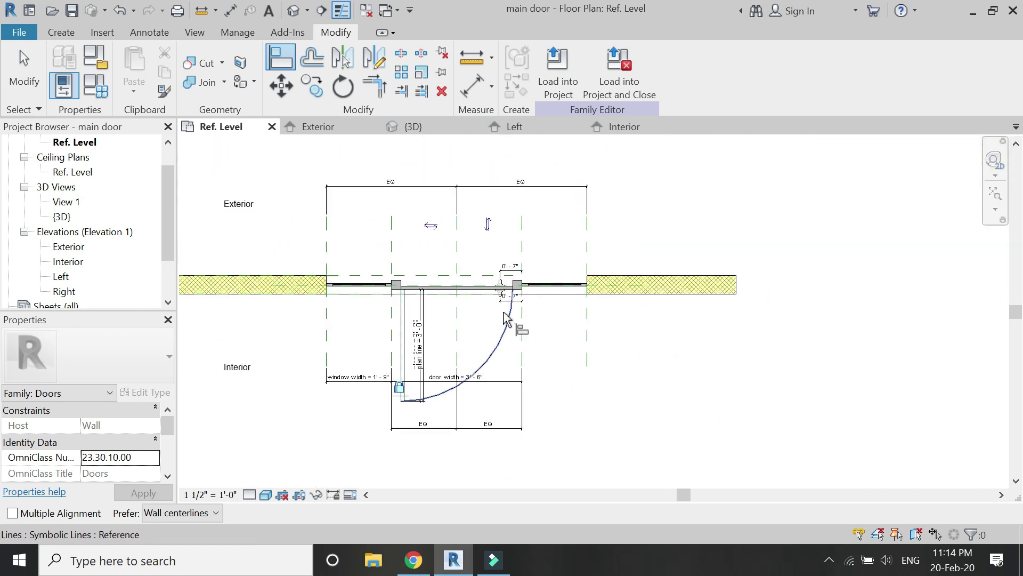
# Align the swing arc's upper endpoint to the interior face of the right frame and lock it
pyautogui.scroll(8, 515, 283)
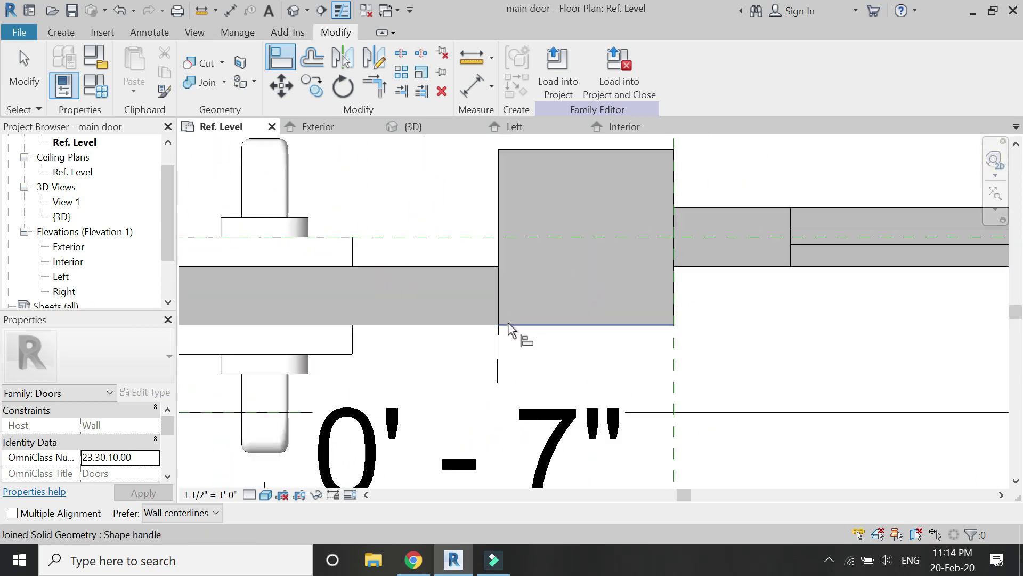
pyautogui.click(507, 325)
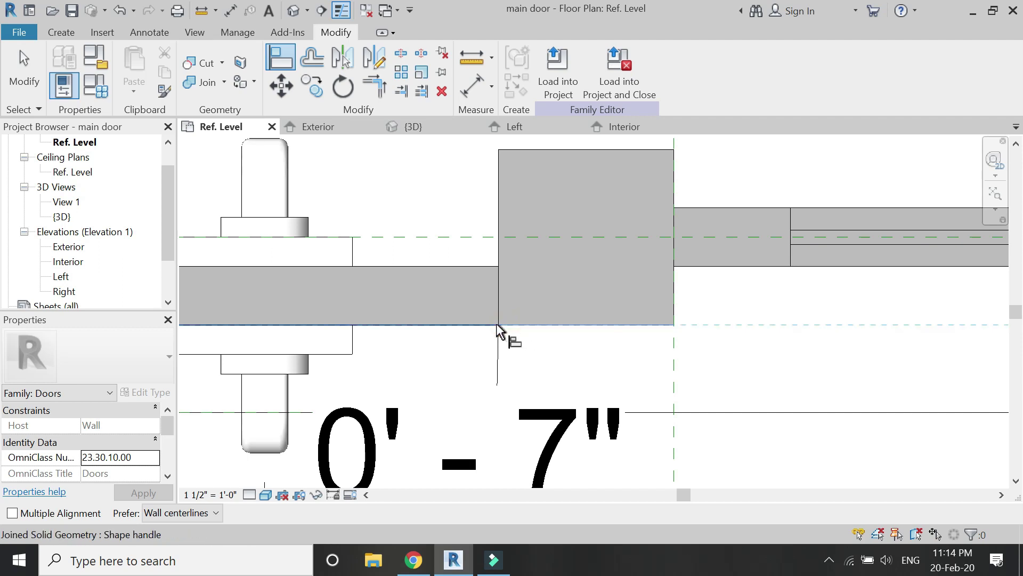
pyautogui.click(489, 325)
pyautogui.click(413, 345)
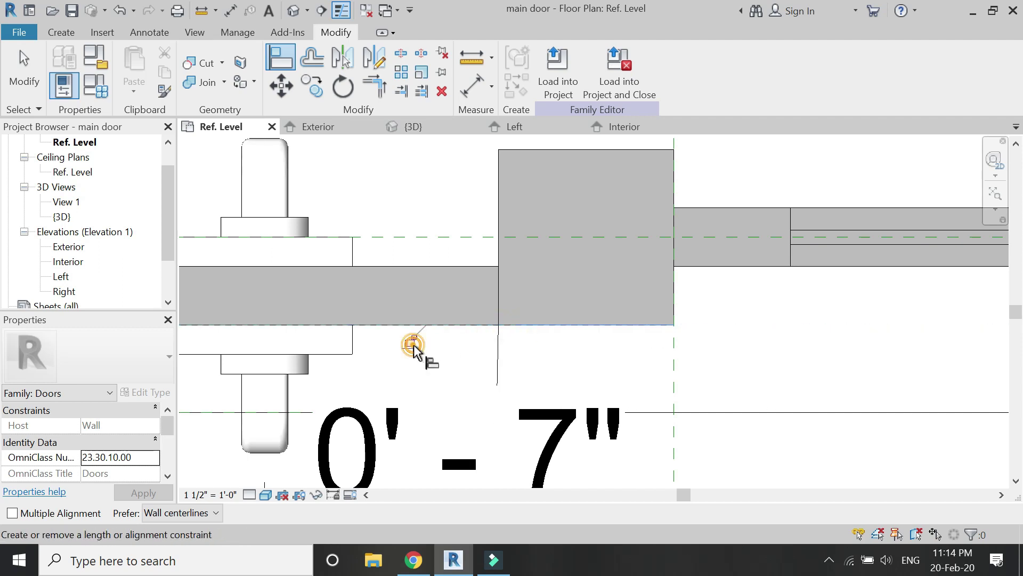
pyautogui.scroll(-5, 545, 286)
pyautogui.scroll(4, 501, 288)
pyautogui.press('Escape')
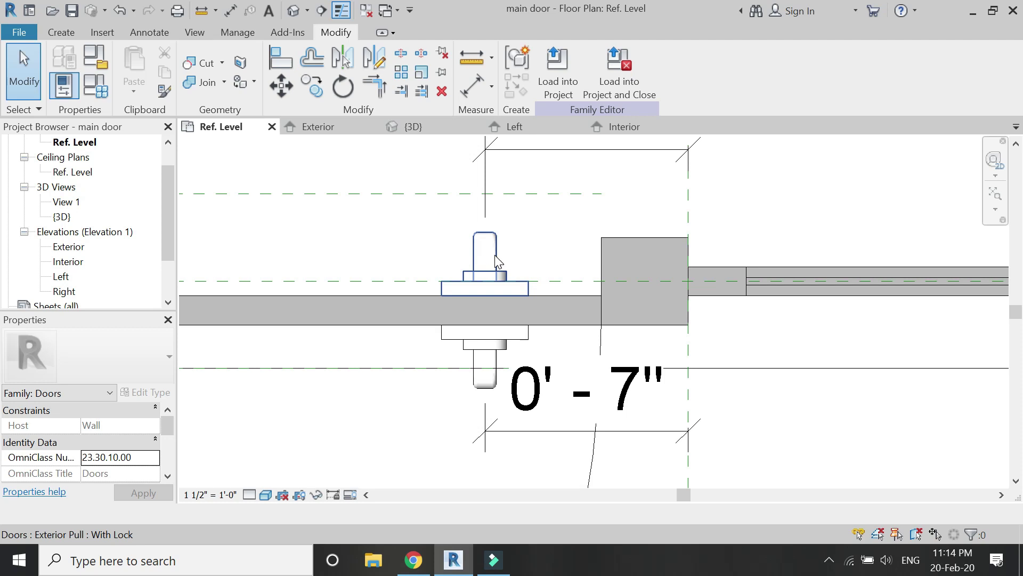
# Turn off Plan/RCP display for the exterior and interior door pulls
pyautogui.click(496, 290)
pyautogui.keyDown('ctrl'); pyautogui.click(498, 335); pyautogui.keyUp('ctrl')
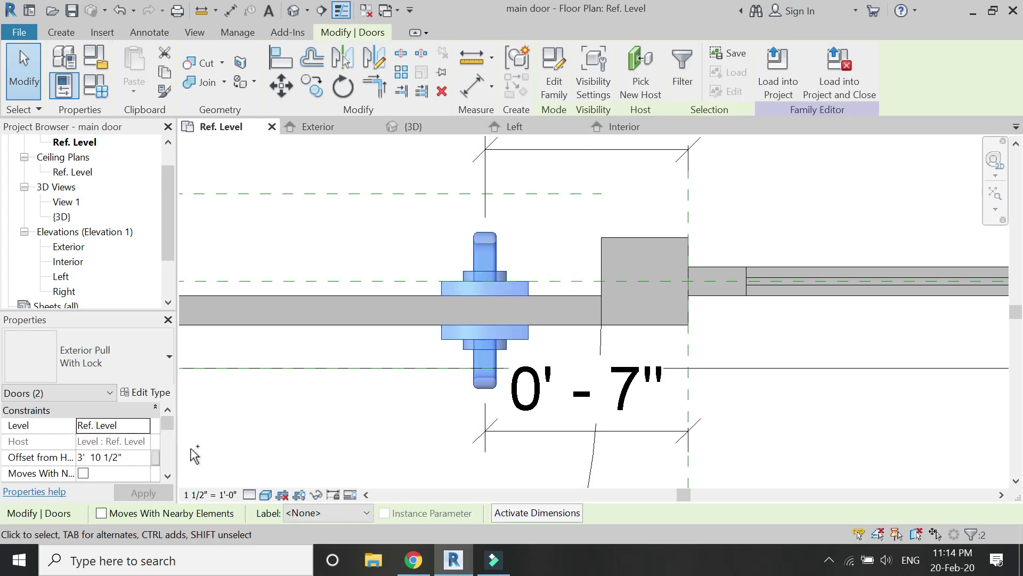
pyautogui.scroll(-4, 110, 446)
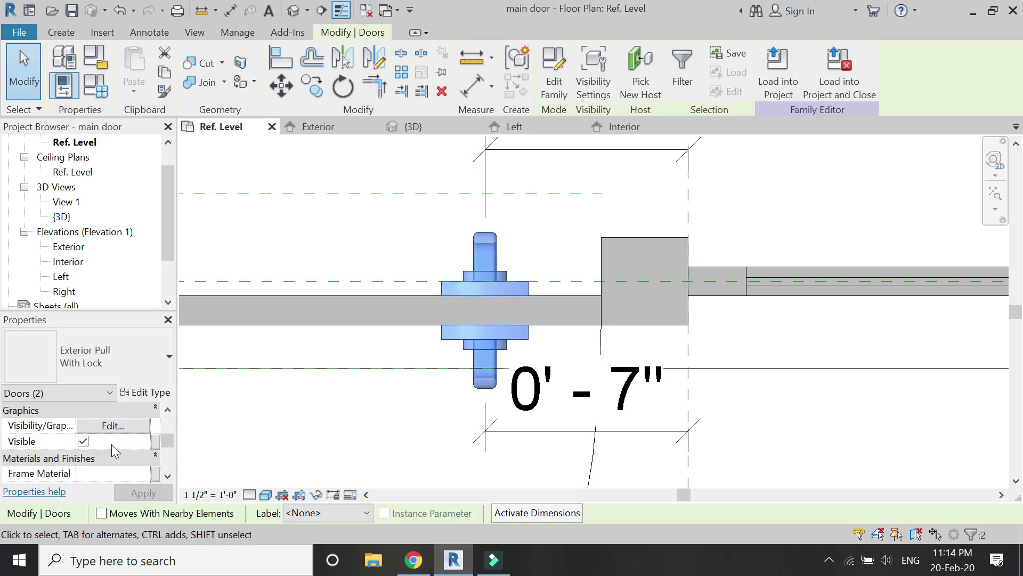
pyautogui.click(111, 425)
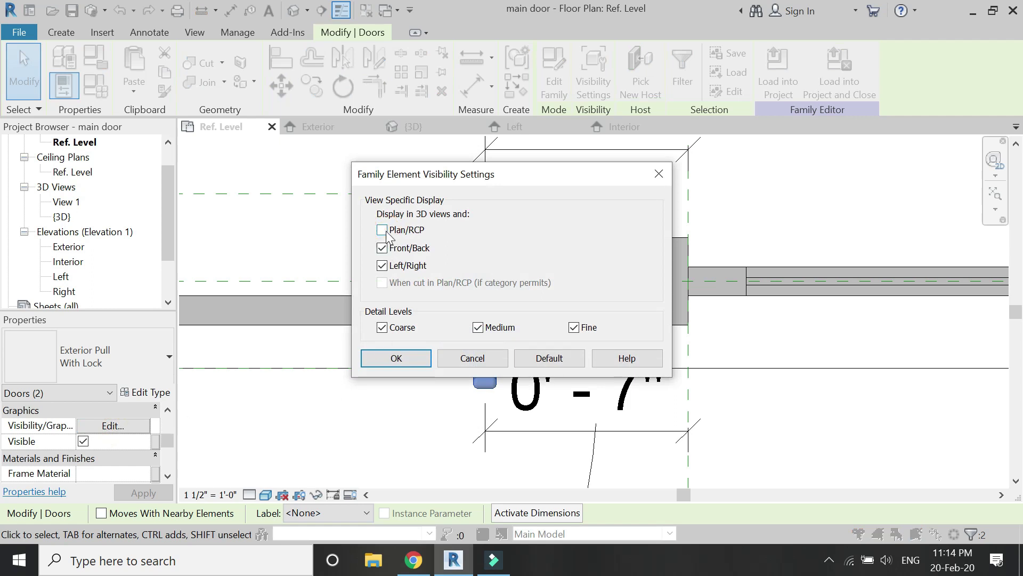
pyautogui.click(395, 358)
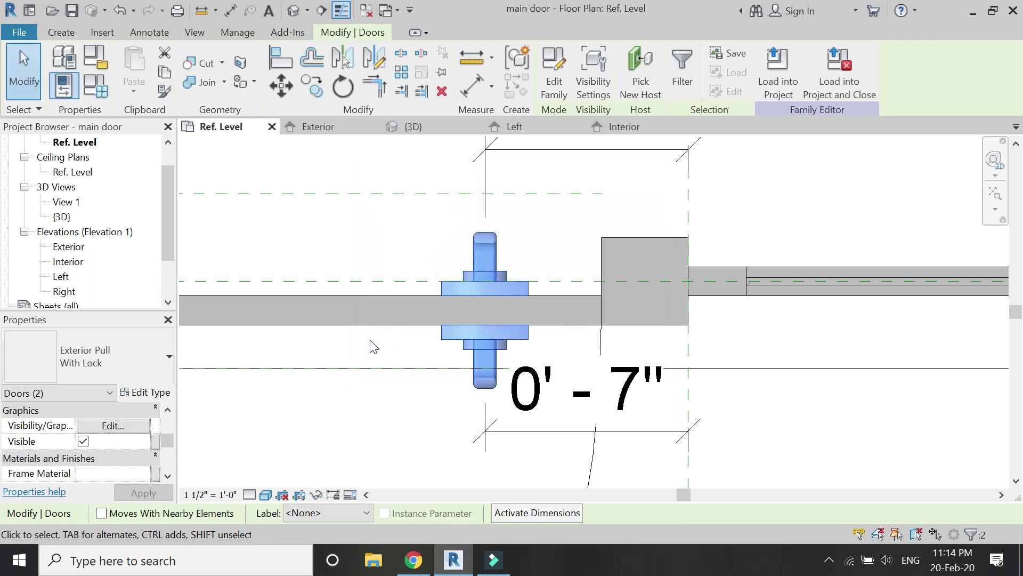
pyautogui.click(371, 341)
# Select the glass and door leaf extrusions in the Exterior elevation and turn off their Plan/RCP display from the Ref. Level plan
pyautogui.hotkey('ctrl', 'Tab')
pyautogui.click(499, 238)
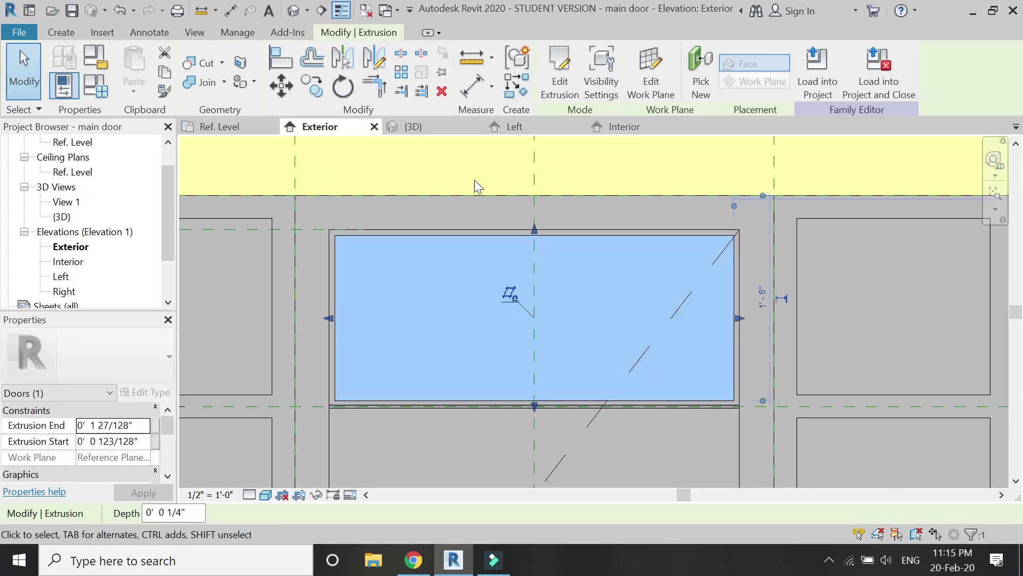
pyautogui.scroll(-4, 475, 164)
pyautogui.scroll(-2, 475, 164)
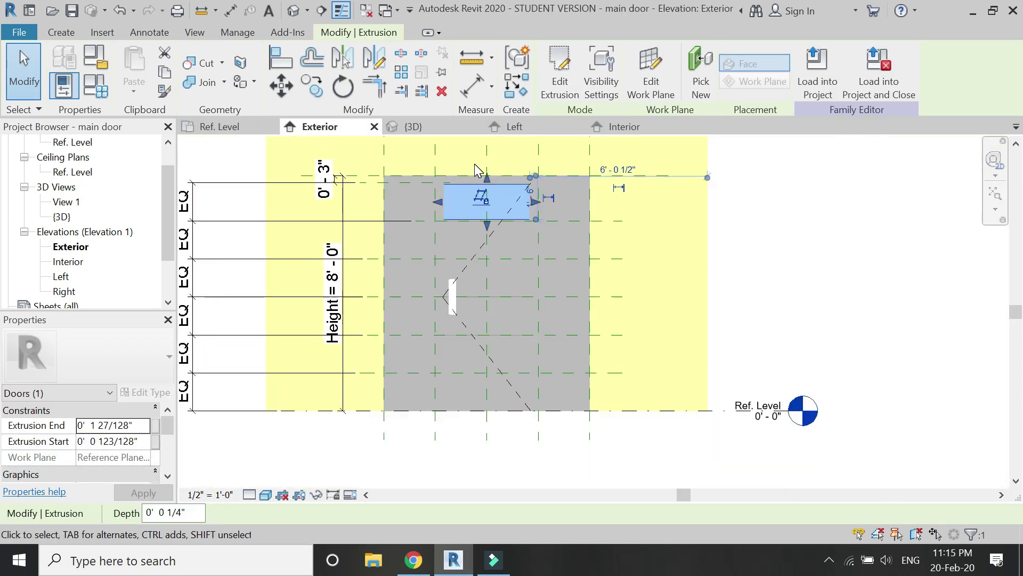
pyautogui.keyDown('ctrl'); pyautogui.click(505, 414); pyautogui.keyUp('ctrl')
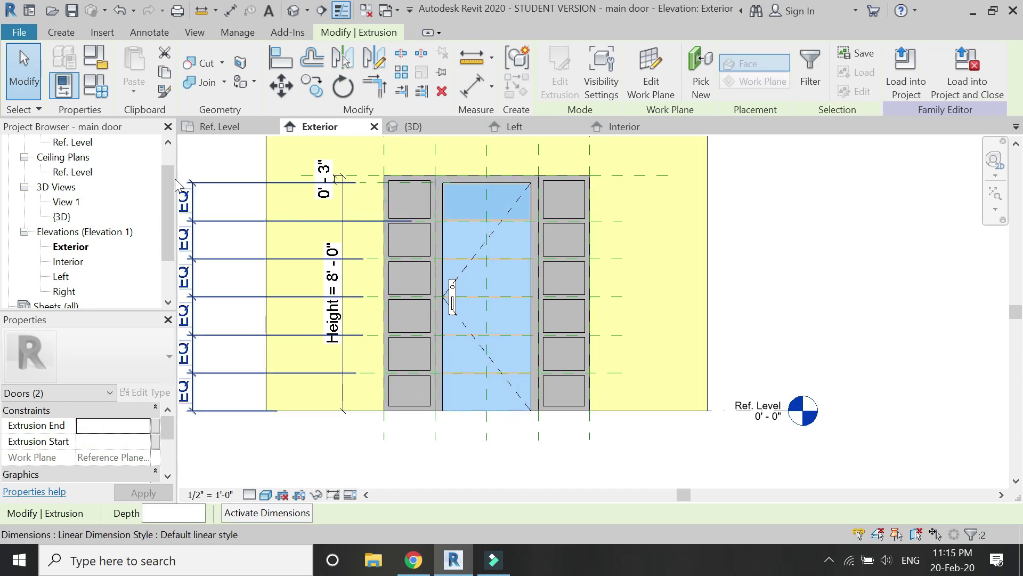
pyautogui.click(234, 126)
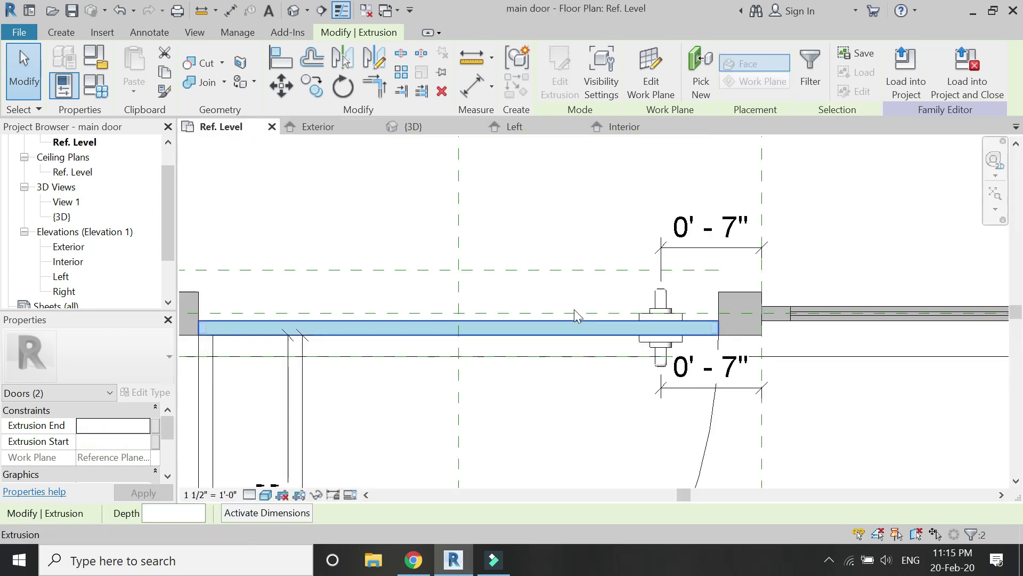
pyautogui.scroll(-2, 575, 315)
pyautogui.scroll(-4, 135, 455)
pyautogui.scroll(2, 134, 456)
pyautogui.click(126, 441)
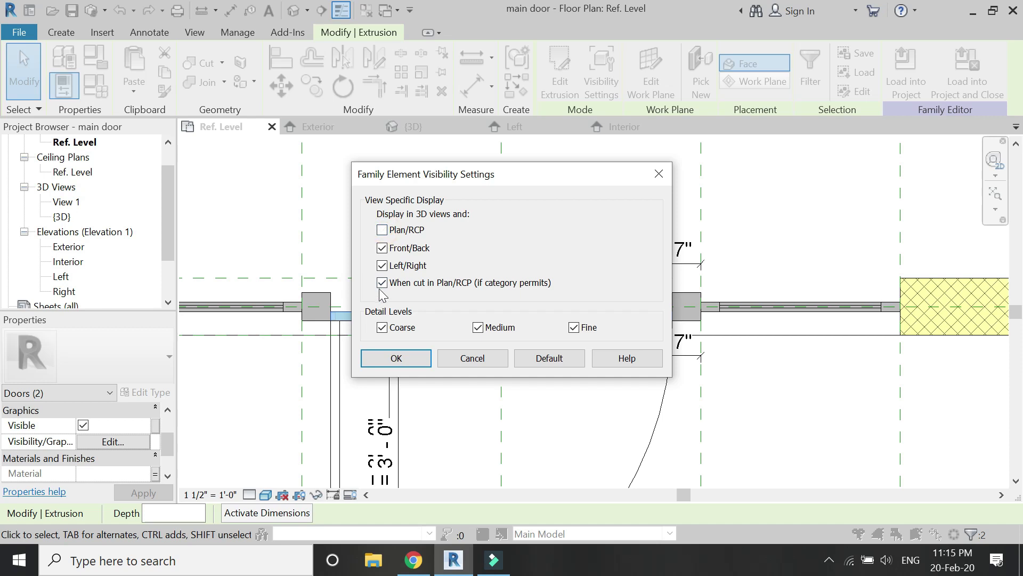
pyautogui.click(414, 360)
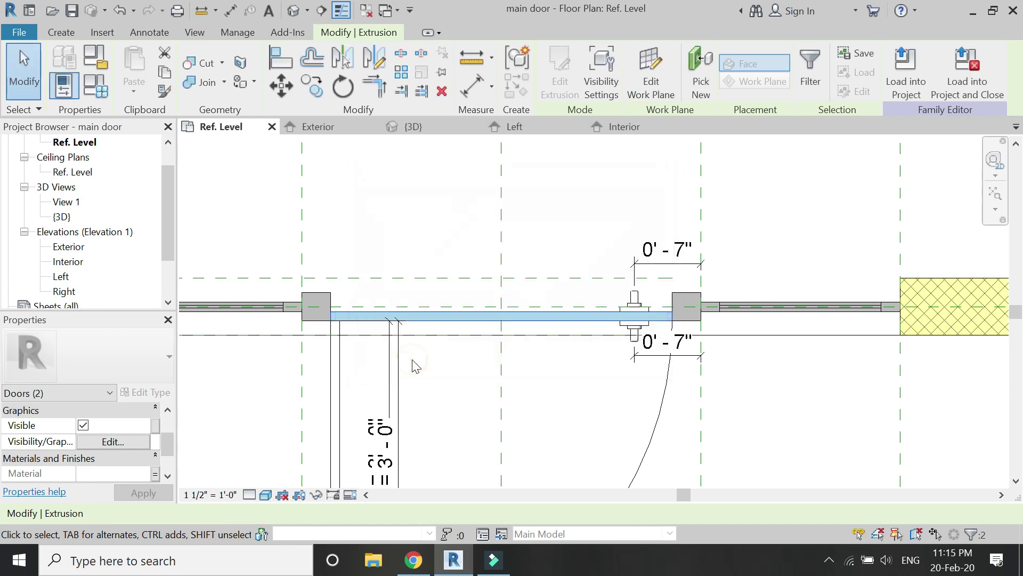
pyautogui.click(532, 392)
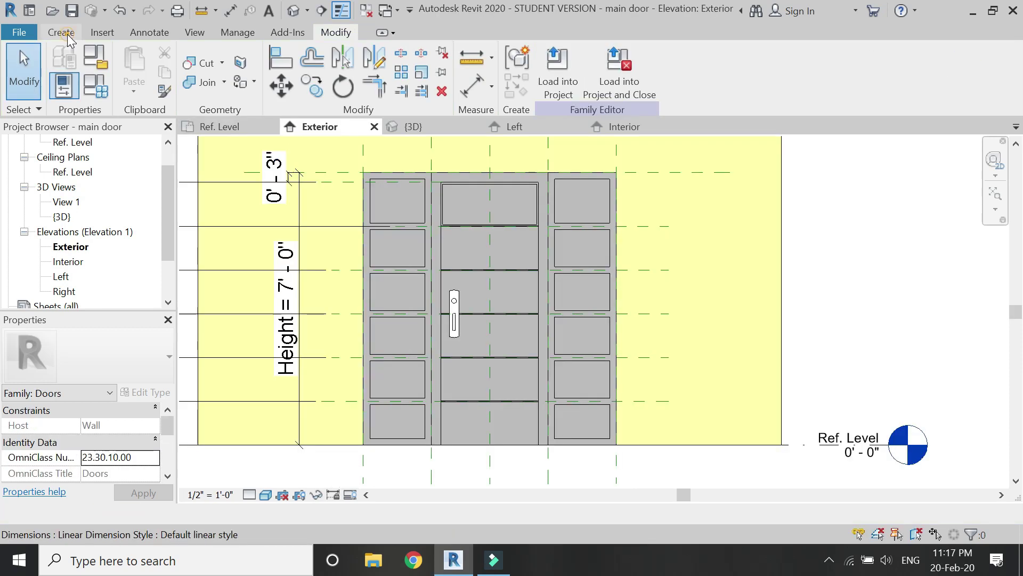
# In the Exterior elevation, draw an Elevation Swing [projection] symbolic line from the leaf's top left corner to its right edge at mid-height
pyautogui.click(61, 32)
pyautogui.click(150, 32)
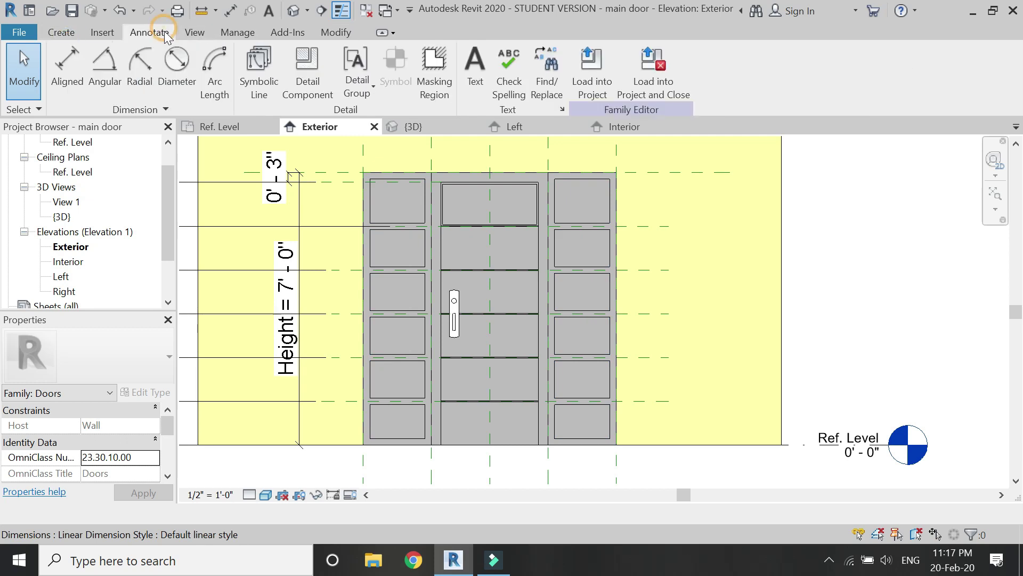
pyautogui.click(258, 67)
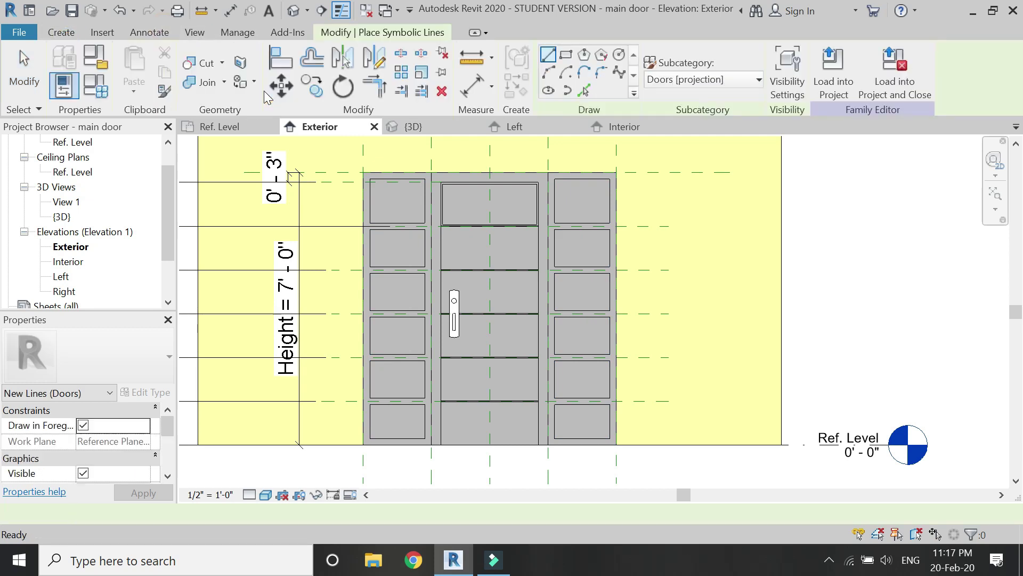
pyautogui.click(702, 81)
pyautogui.click(709, 153)
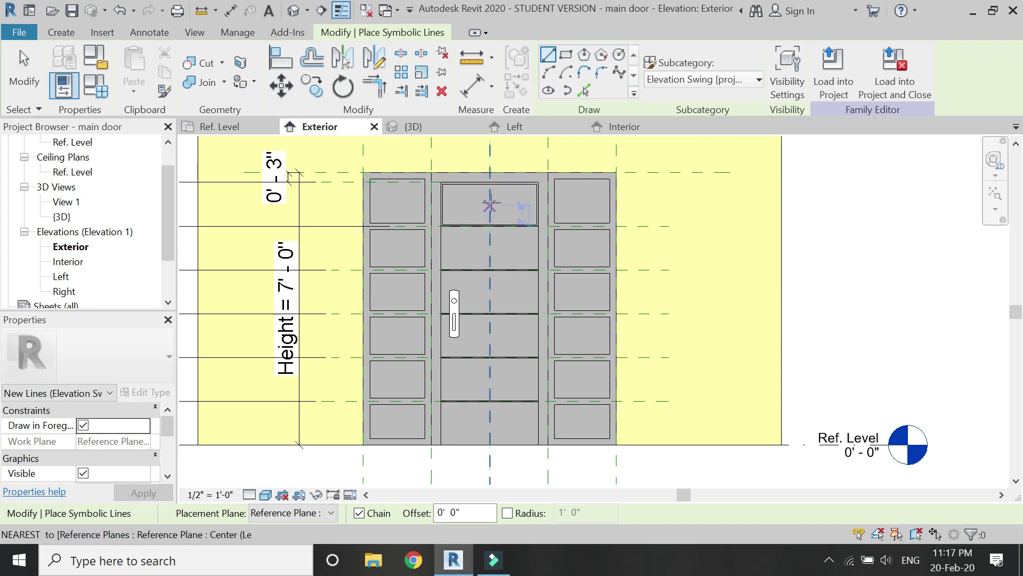
pyautogui.scroll(5, 487, 206)
pyautogui.click(420, 168)
pyautogui.scroll(-4, 433, 160)
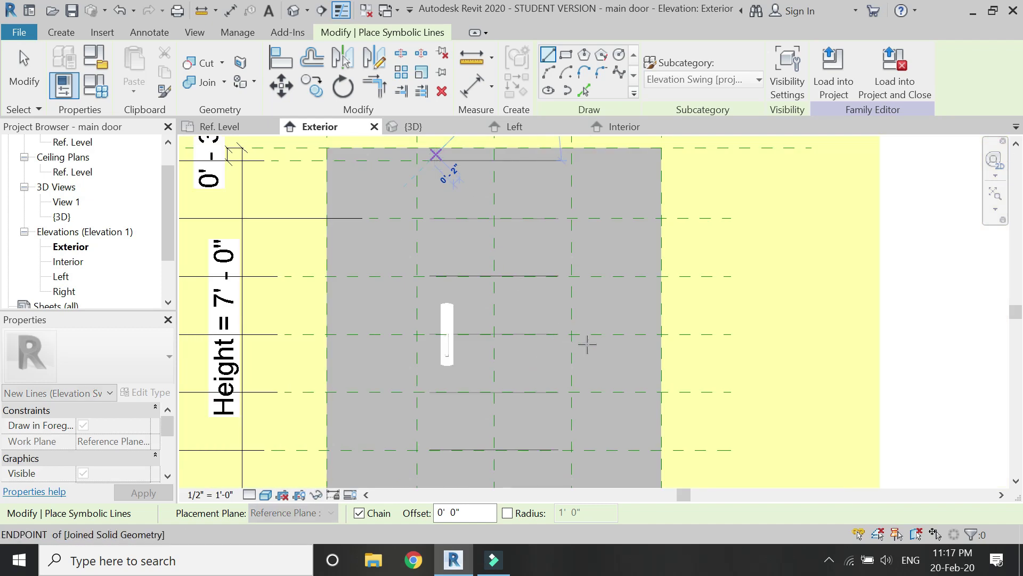
pyautogui.scroll(5, 576, 339)
pyautogui.scroll(3, 579, 340)
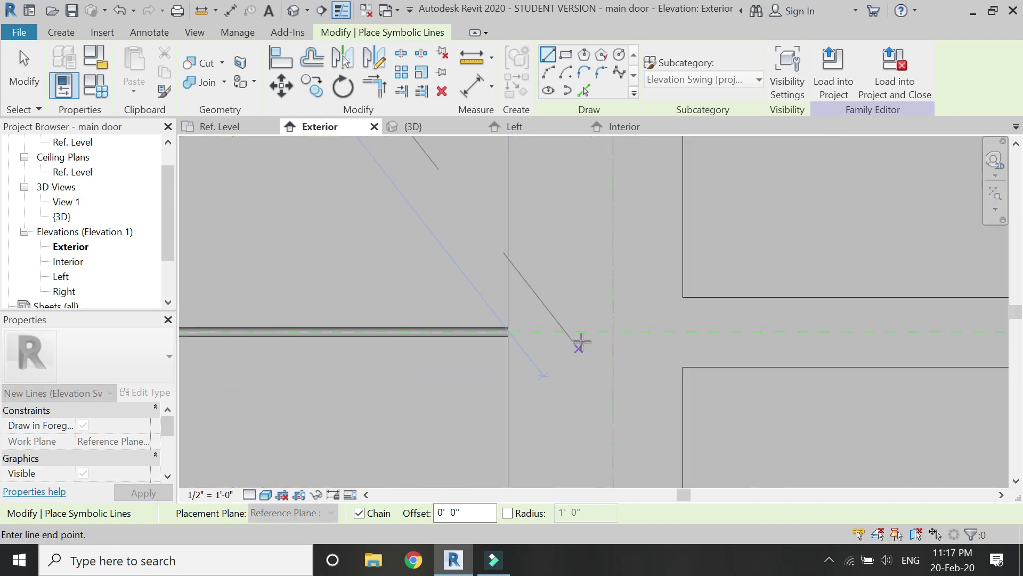
pyautogui.scroll(2, 505, 329)
pyautogui.click(505, 329)
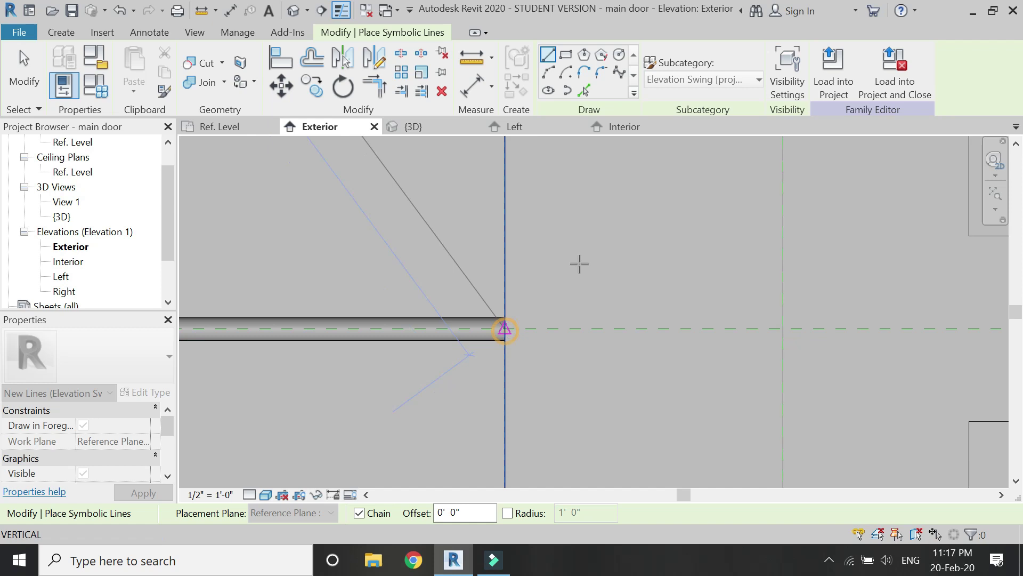
# Continue the elevation swing line from the leaf's right edge at mid-height to its bottom left corner
pyautogui.scroll(-4, 624, 205)
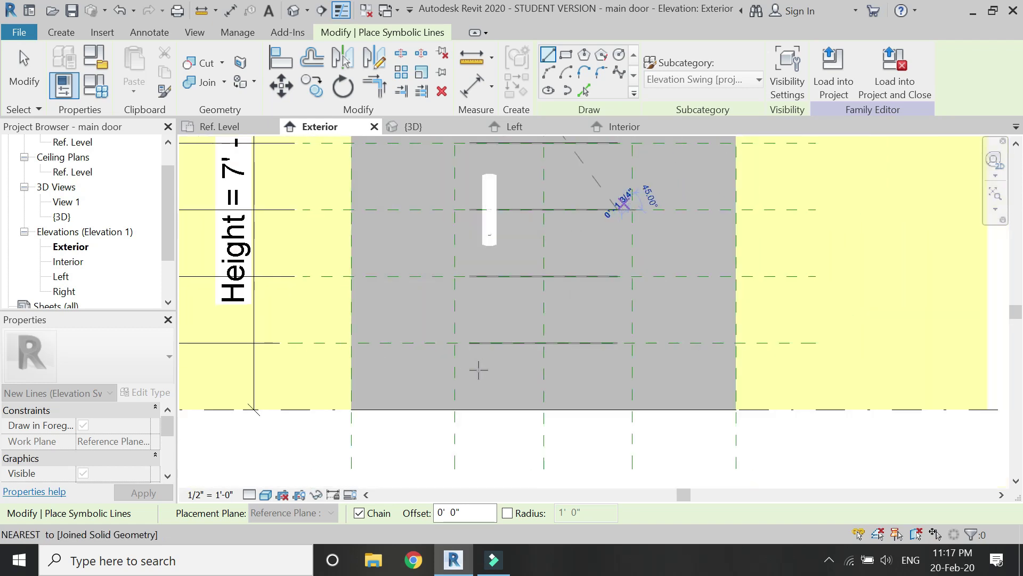
pyautogui.scroll(5, 453, 408)
pyautogui.scroll(2, 497, 407)
pyautogui.click(538, 403)
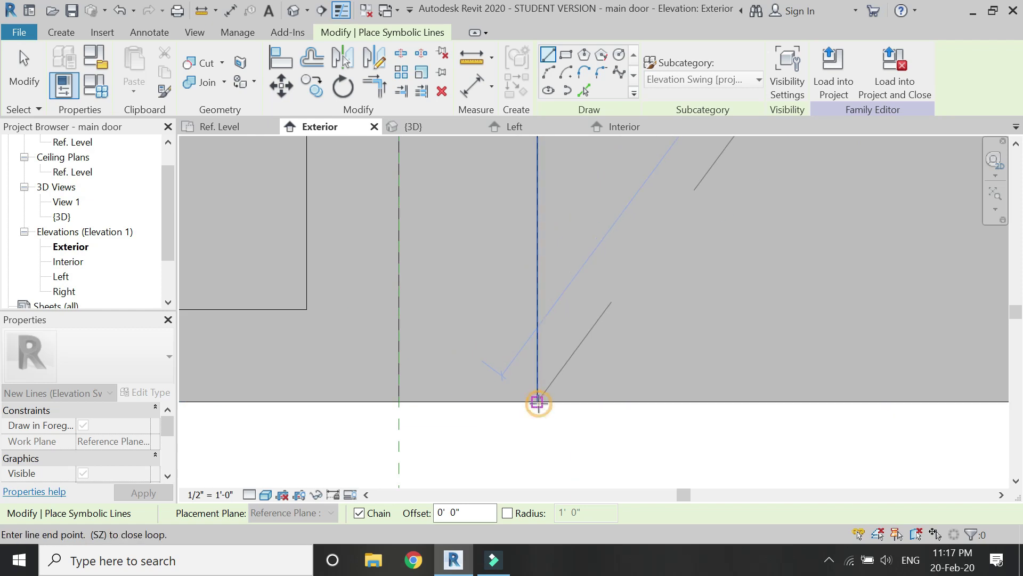
pyautogui.press('Escape')
# Align the elevation swing line's lower endpoint to the bottom of the door at the reference level and lock it
pyautogui.press('a')
pyautogui.press('l')
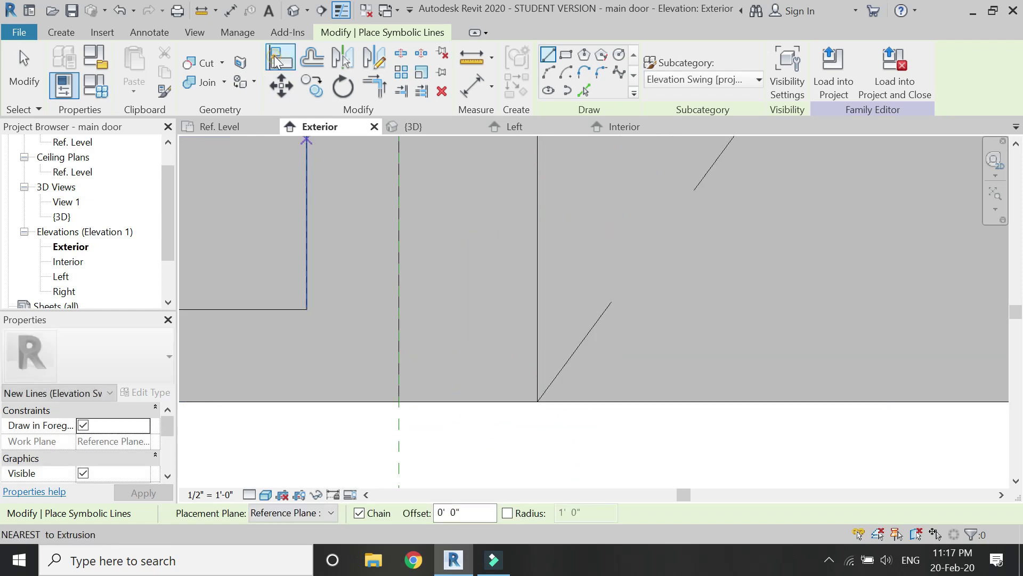
pyautogui.click(554, 404)
pyautogui.click(537, 402)
pyautogui.click(612, 394)
pyautogui.scroll(-4, 488, 435)
pyautogui.scroll(-2, 488, 438)
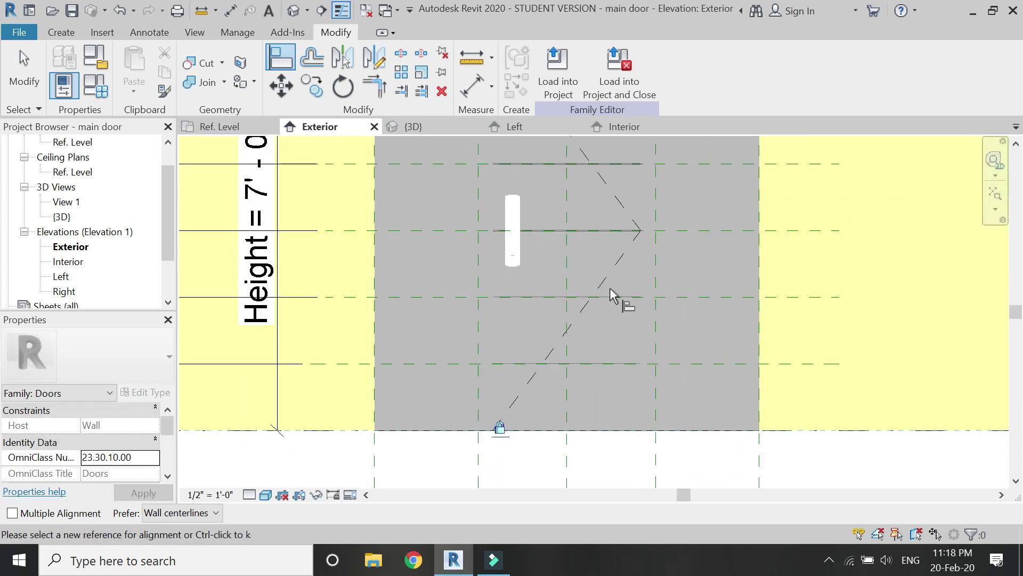
# Align the vertex of the elevation swing lines to the mid-height horizontal reference plane
pyautogui.scroll(6, 618, 297)
pyautogui.scroll(3, 669, 356)
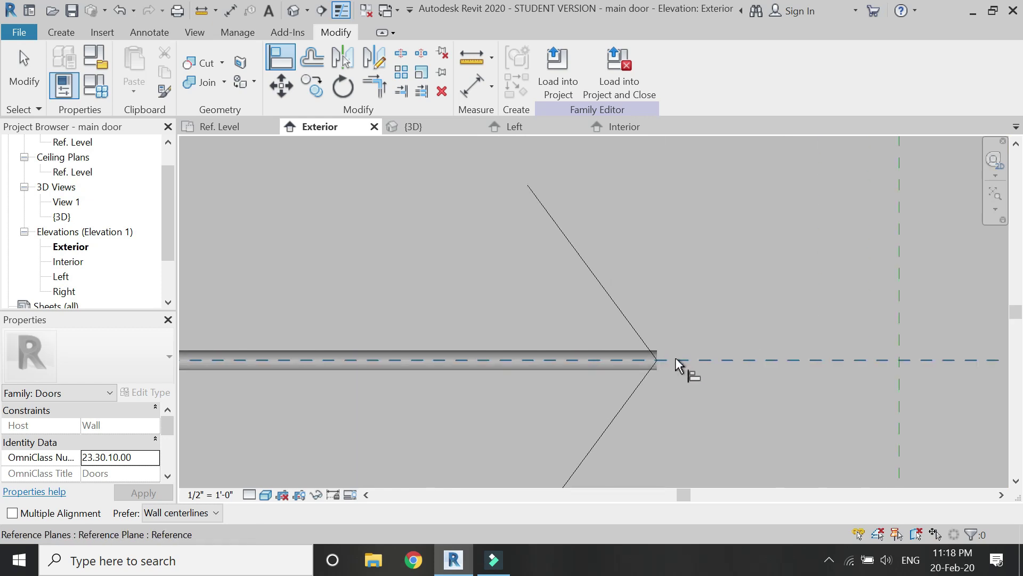
pyautogui.click(676, 359)
pyautogui.click(657, 360)
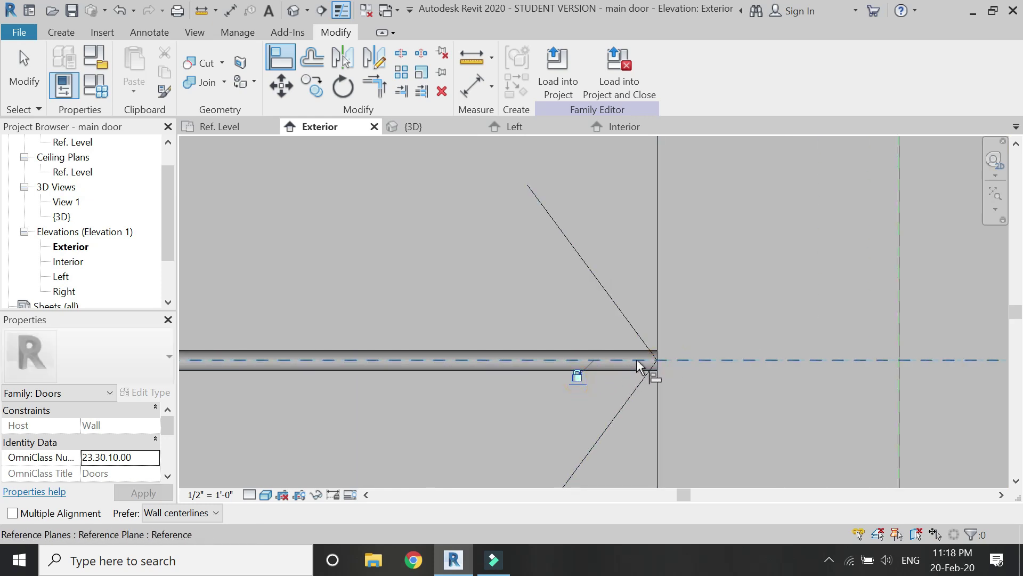
# Align the elevation swing line's upper endpoint to the horizontal reference plane at the top of the door leaf
pyautogui.scroll(-5, 671, 421)
pyautogui.scroll(5, 547, 291)
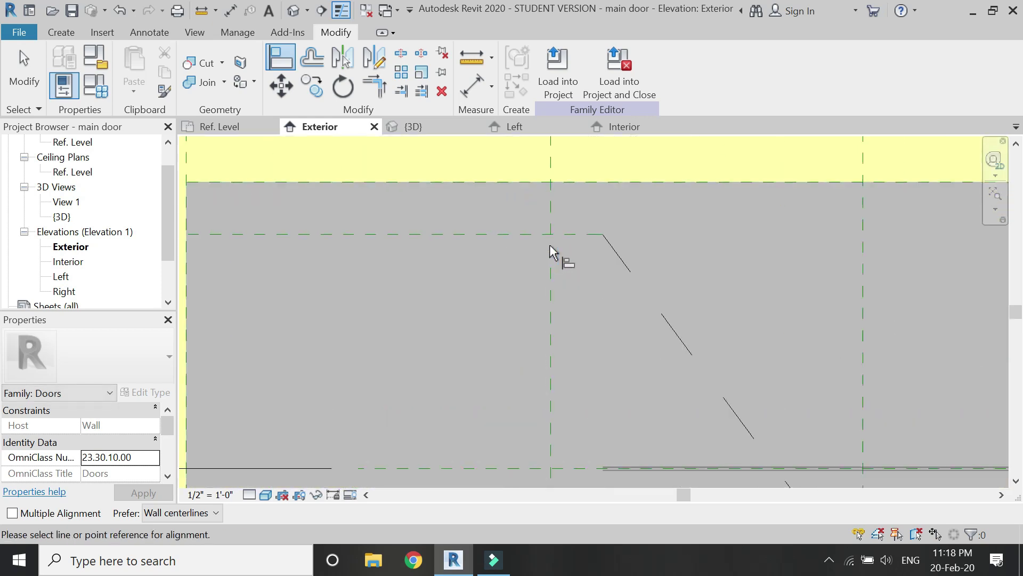
pyautogui.click(603, 294)
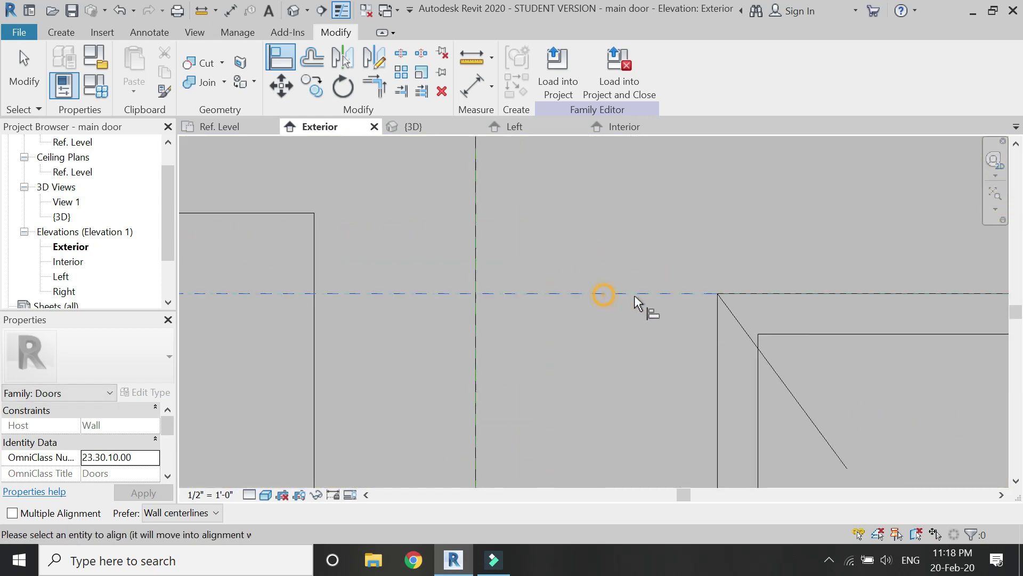
pyautogui.click(718, 294)
pyautogui.scroll(-5, 528, 232)
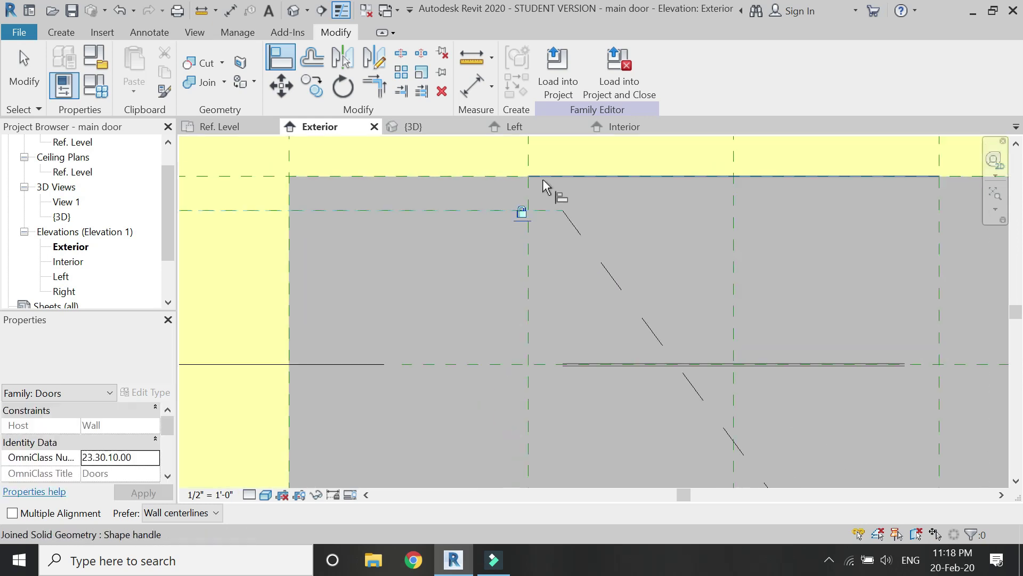
pyautogui.scroll(-3, 536, 208)
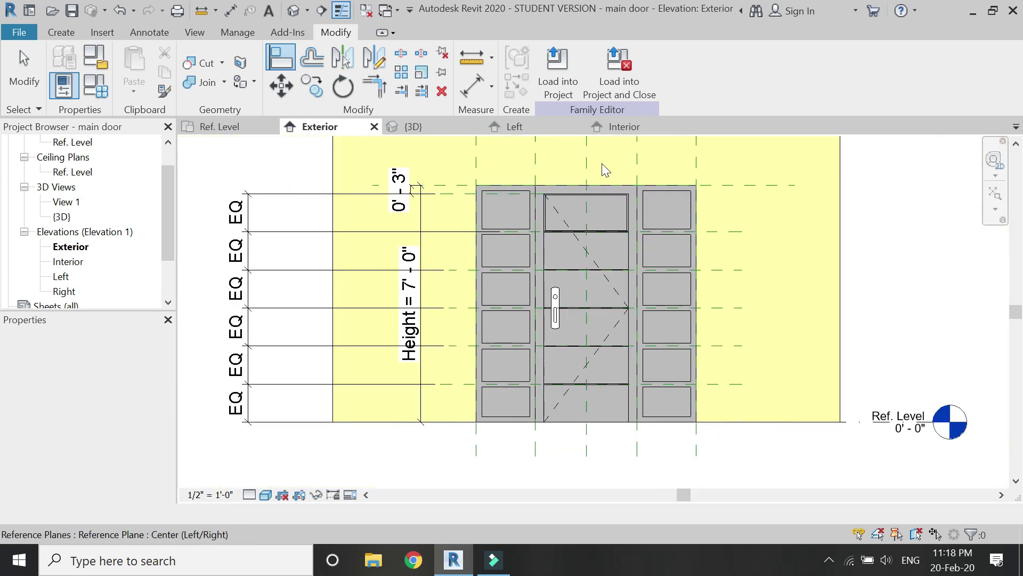
pyautogui.press('Escape')
# Check the swing lines in the Interior elevation and load the main door family into the Residential Project, closing the family
pyautogui.click(624, 127)
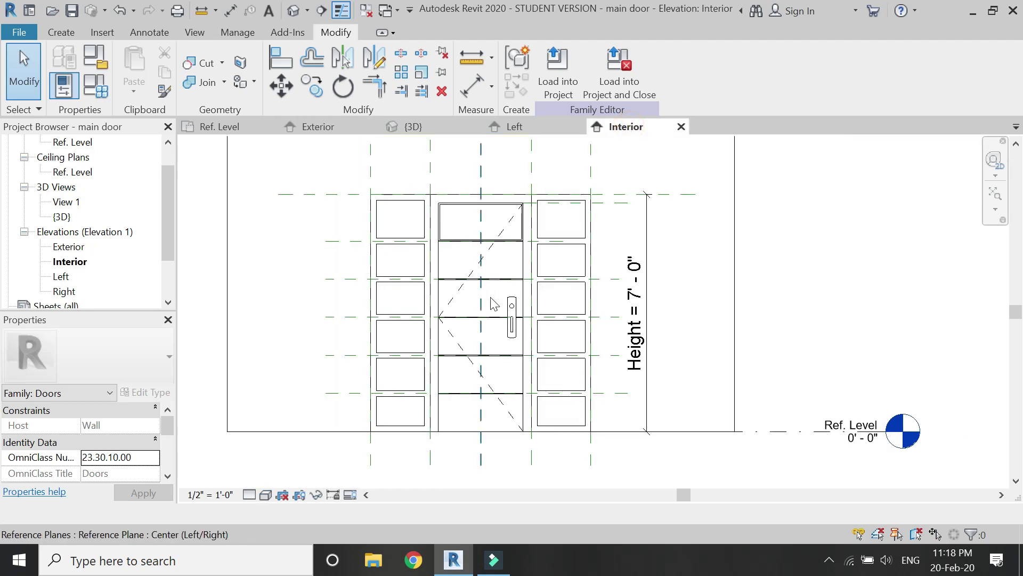
pyautogui.click(298, 127)
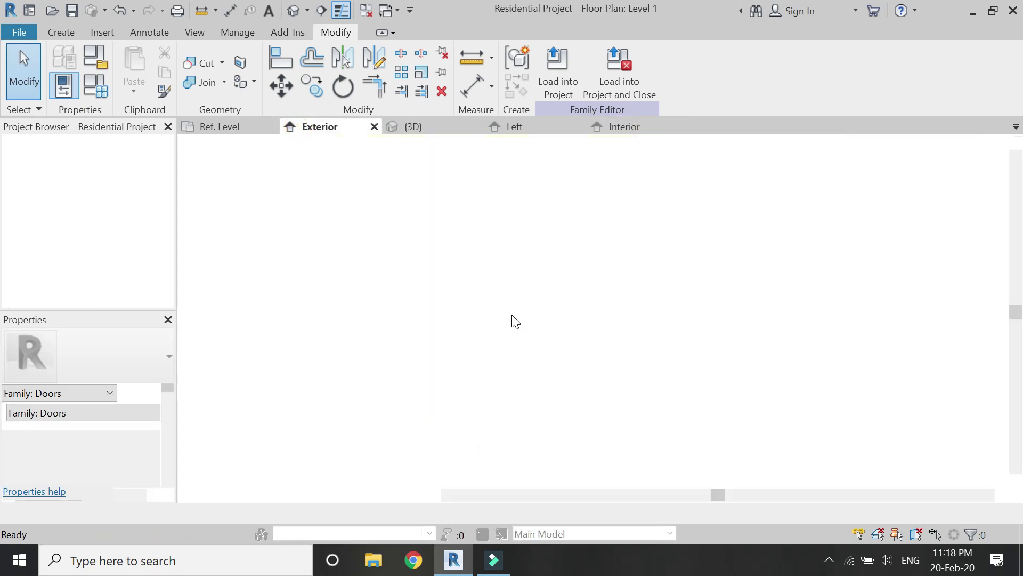
pyautogui.scroll(5, 578, 292)
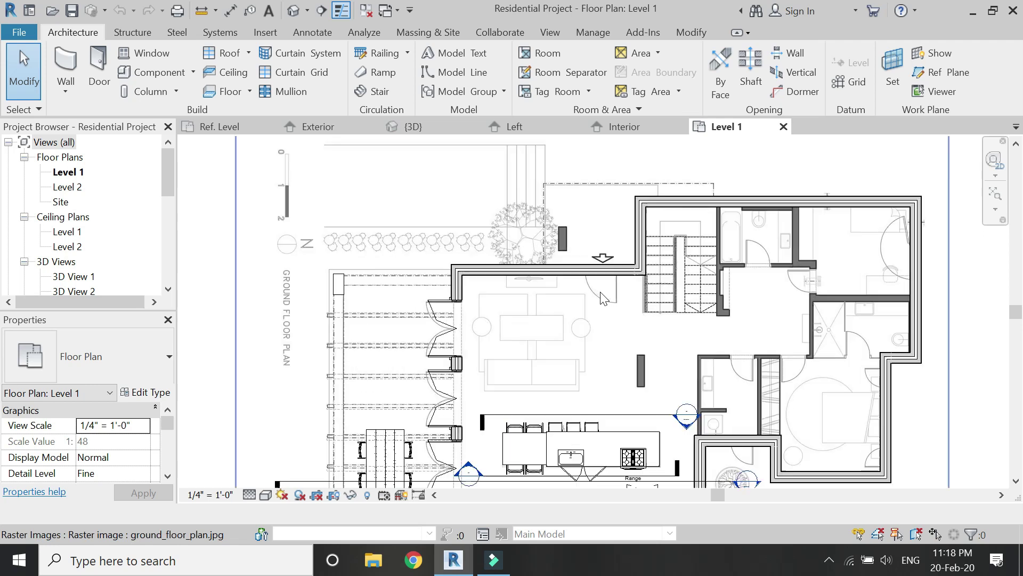
pyautogui.scroll(-1, 585, 271)
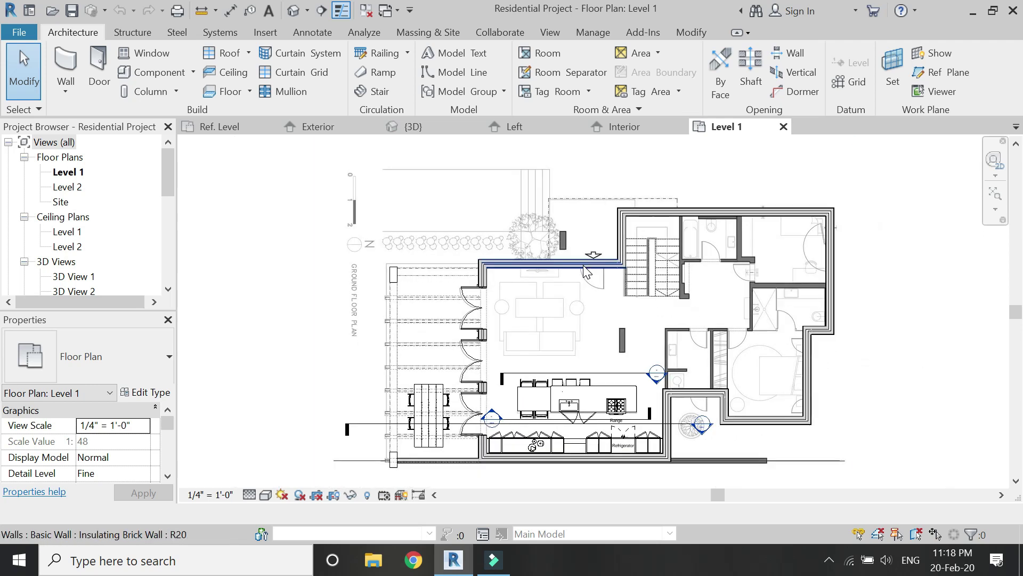
pyautogui.scroll(-3, 585, 269)
pyautogui.scroll(6, 570, 265)
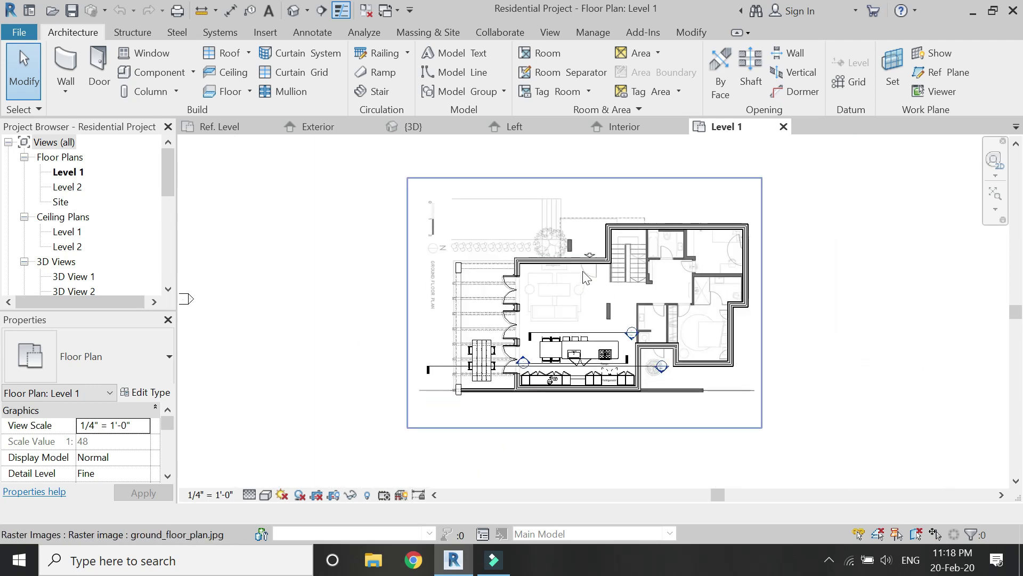
pyautogui.click(524, 129)
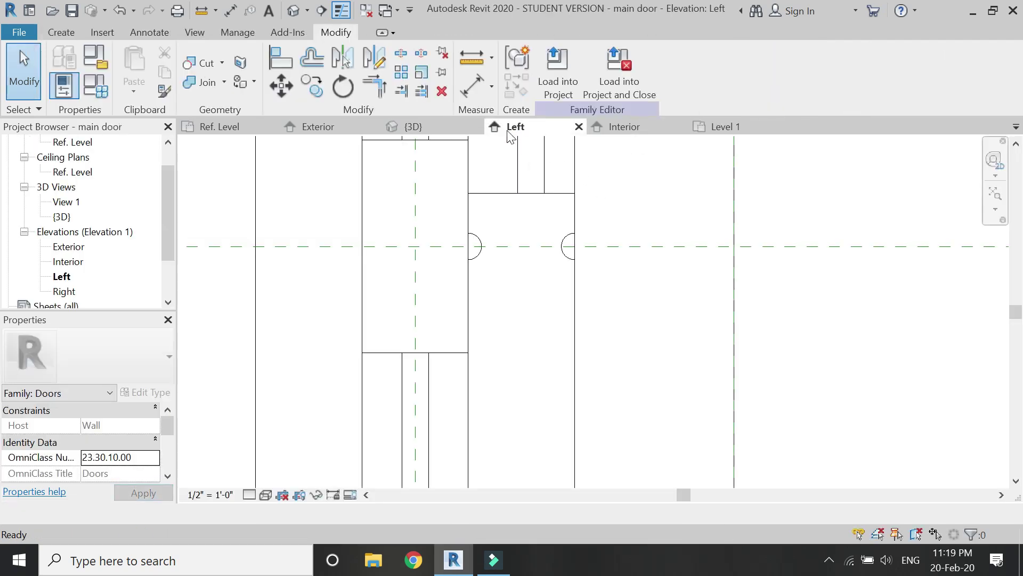
pyautogui.click(612, 89)
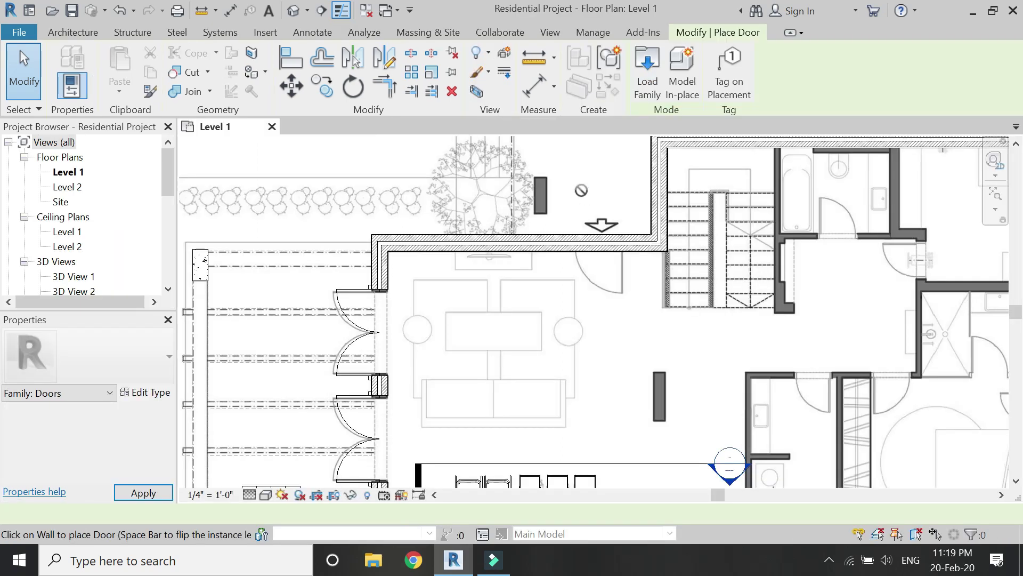
# Place the main door in the Level 1 entrance wall below the arrow, flipped to match the swing on the plan image
pyautogui.scroll(6, 600, 242)
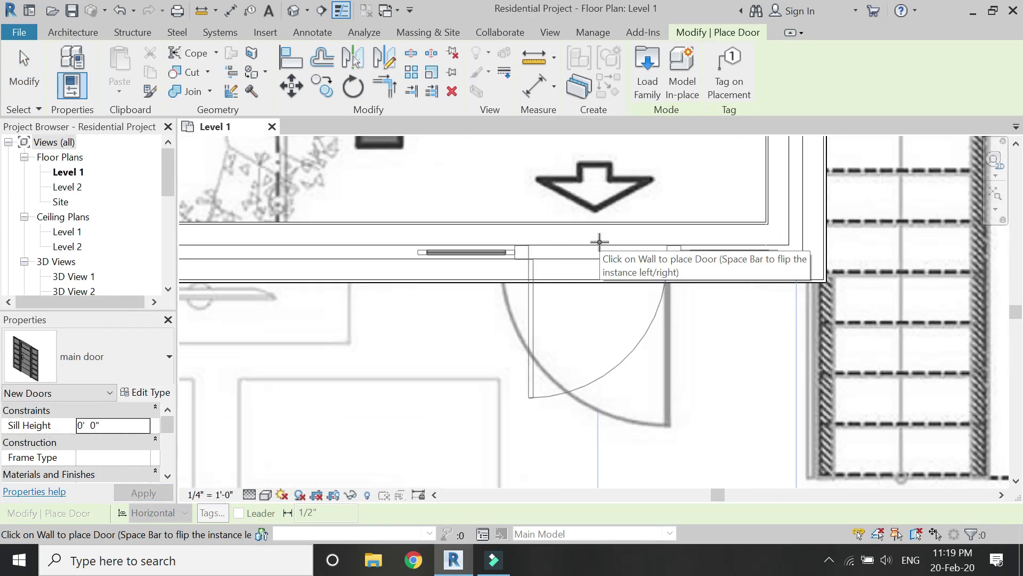
pyautogui.press('space')
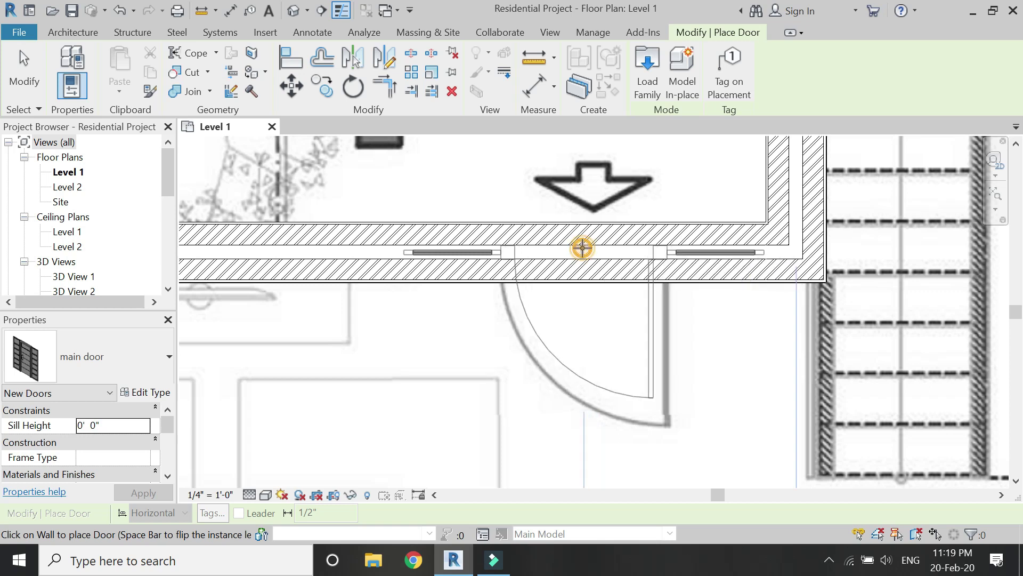
pyautogui.click(582, 247)
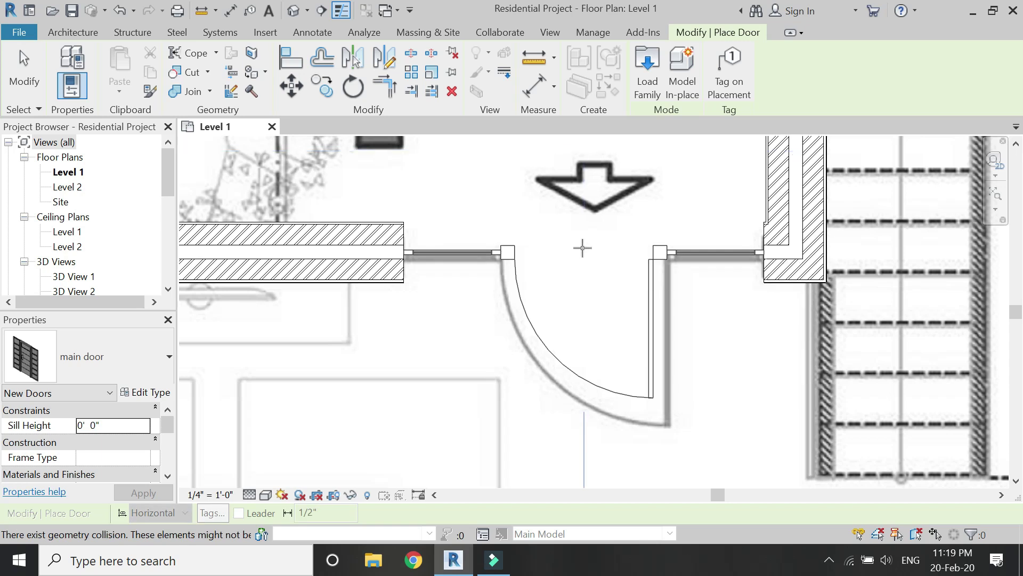
pyautogui.press('Escape')
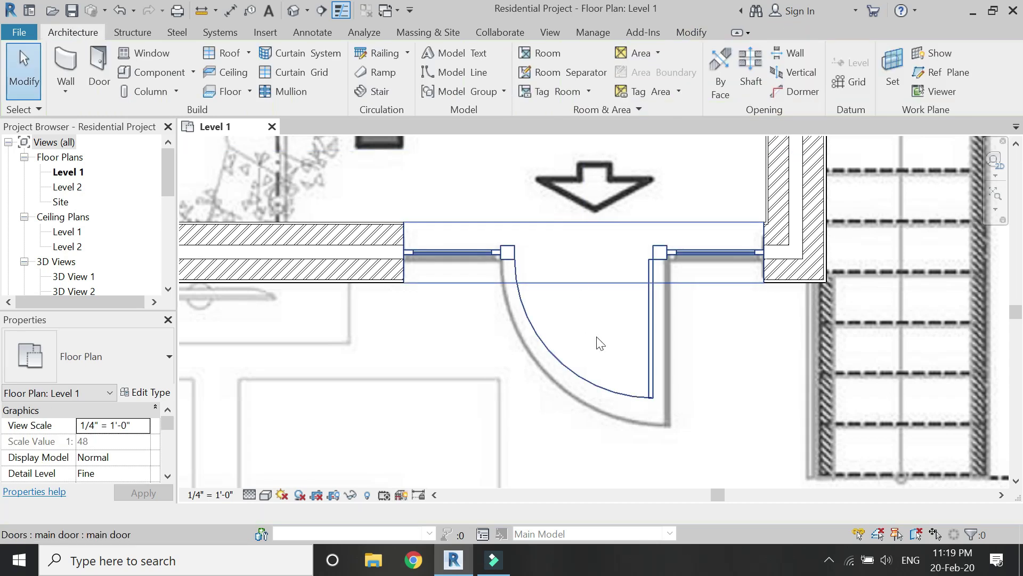
# In the placed door's type properties, set Width to 7' 0" and window width to 1' 6" and apply
pyautogui.click(649, 353)
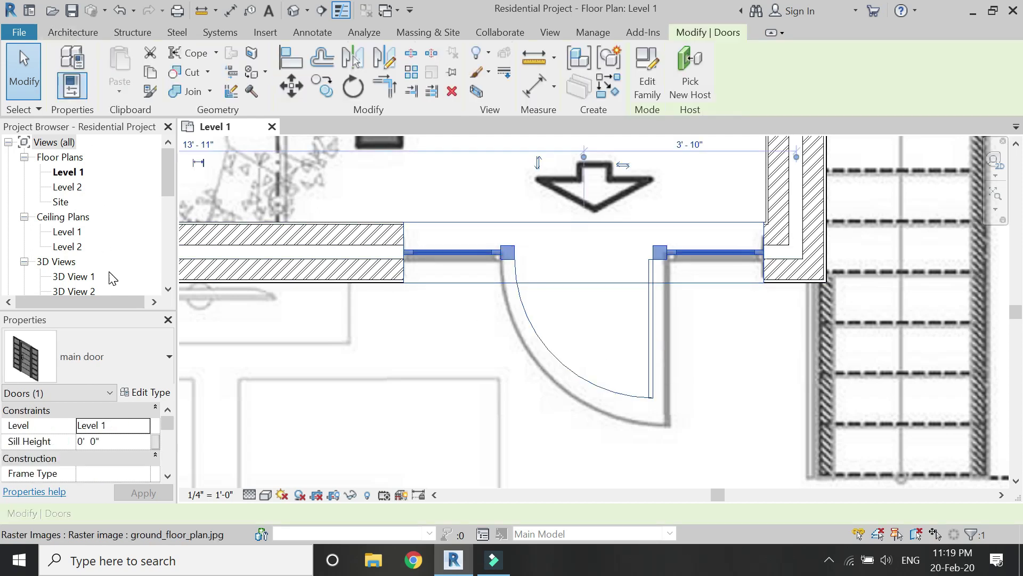
pyautogui.click(140, 392)
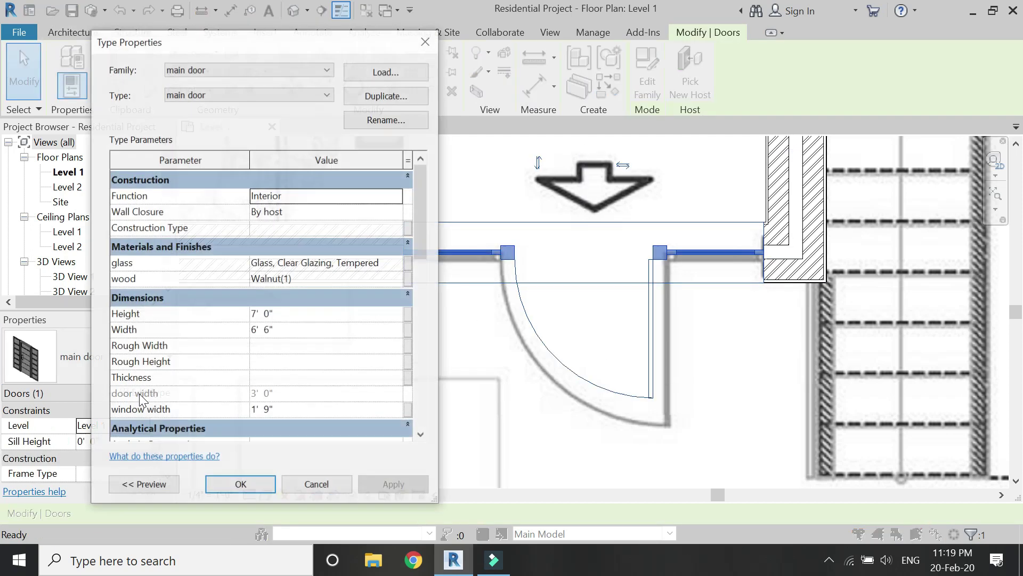
pyautogui.click(285, 330)
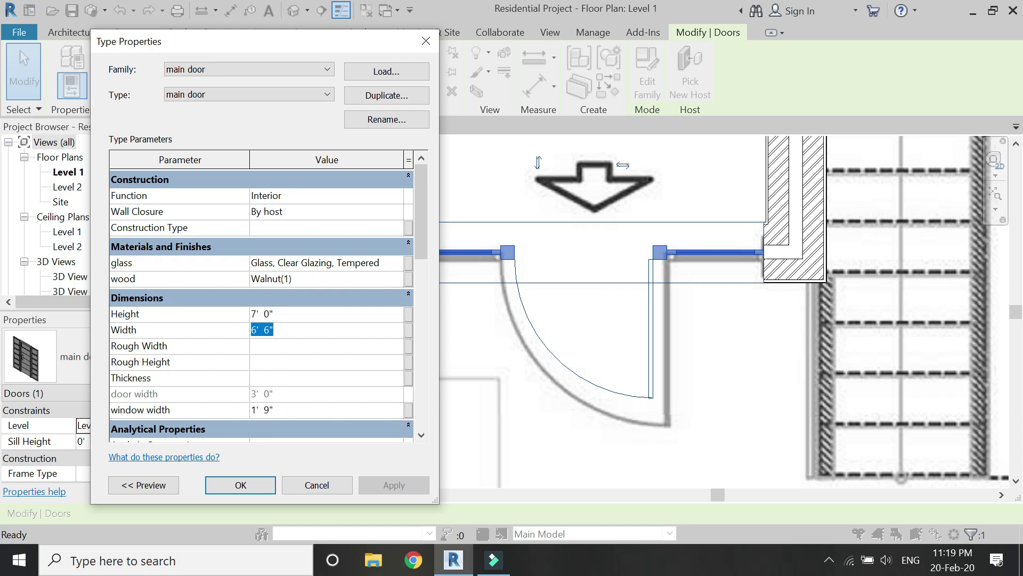
pyautogui.press('Return')
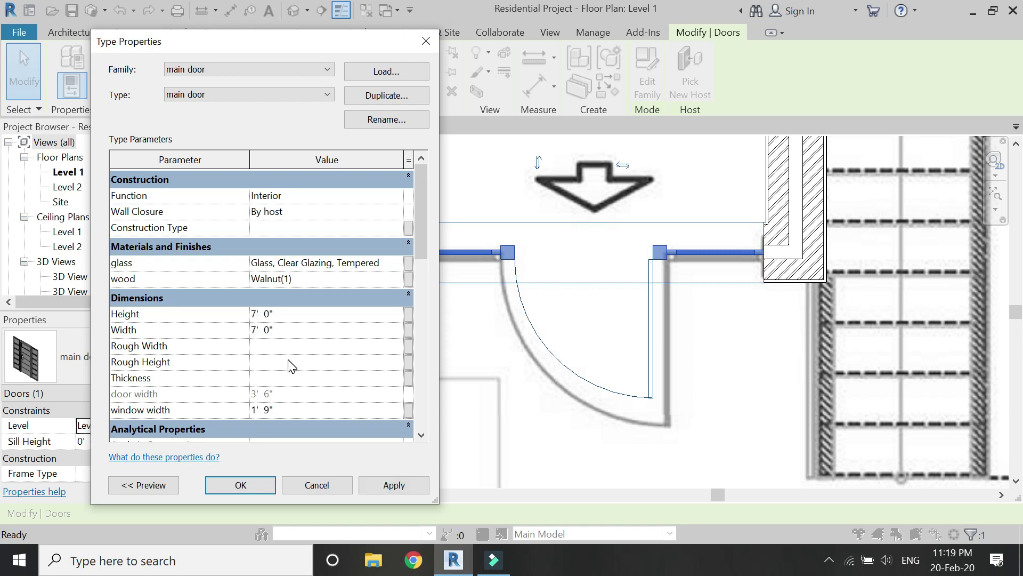
pyautogui.click(297, 408)
pyautogui.click(388, 483)
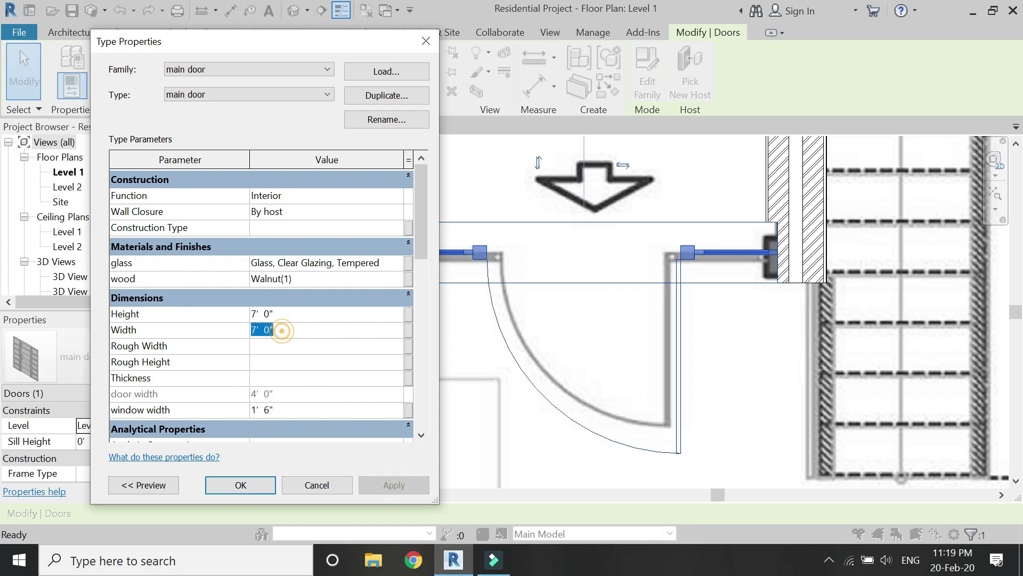
# Set the main door type's Width to 6' 0" and apply it
pyautogui.write('6')
pyautogui.press('Return')
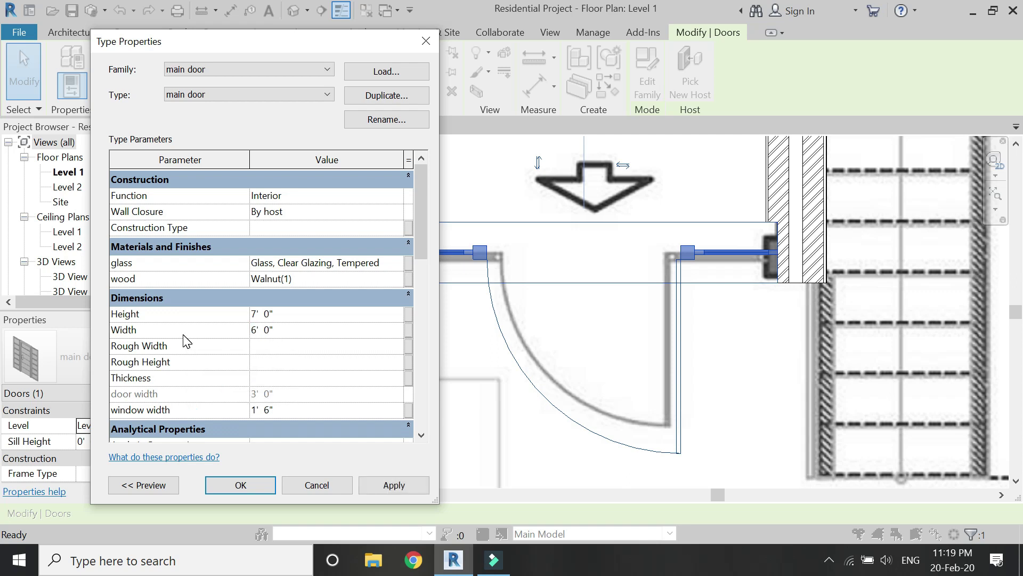
pyautogui.click(394, 484)
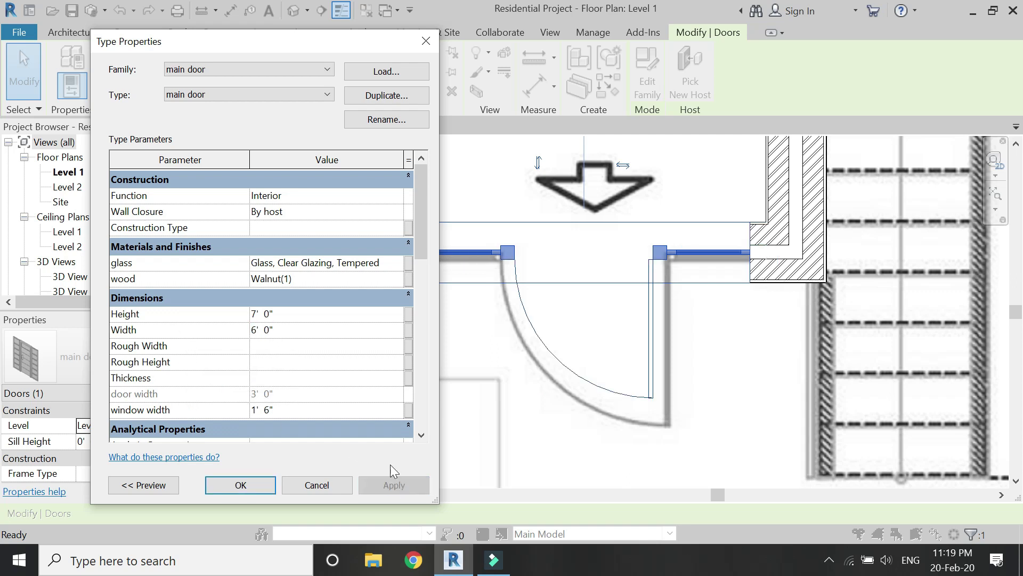
# Set the main door type's Width to 6' 6" and confirm the type properties
pyautogui.click(290, 329)
pyautogui.write("6'")
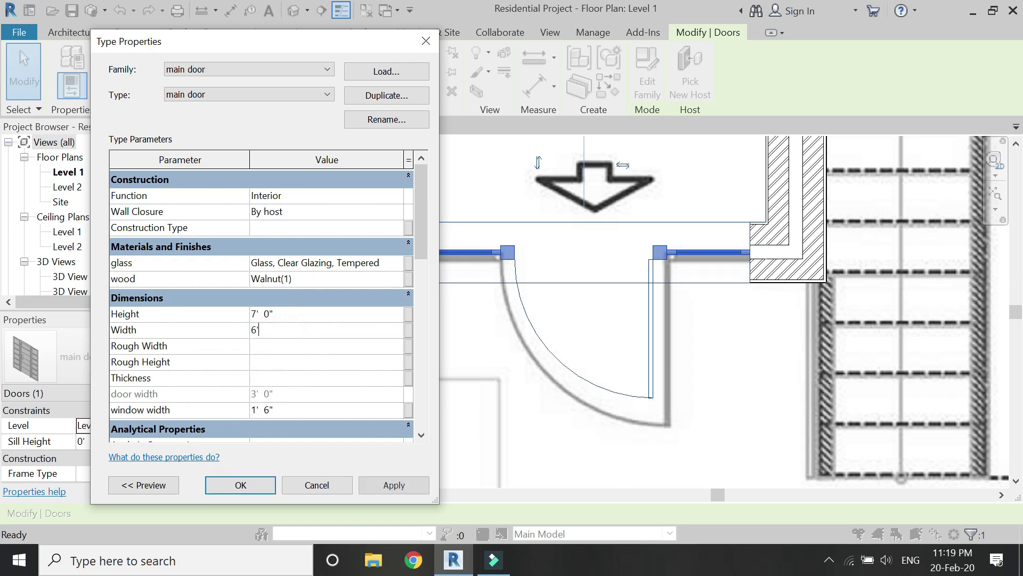
pyautogui.click(374, 485)
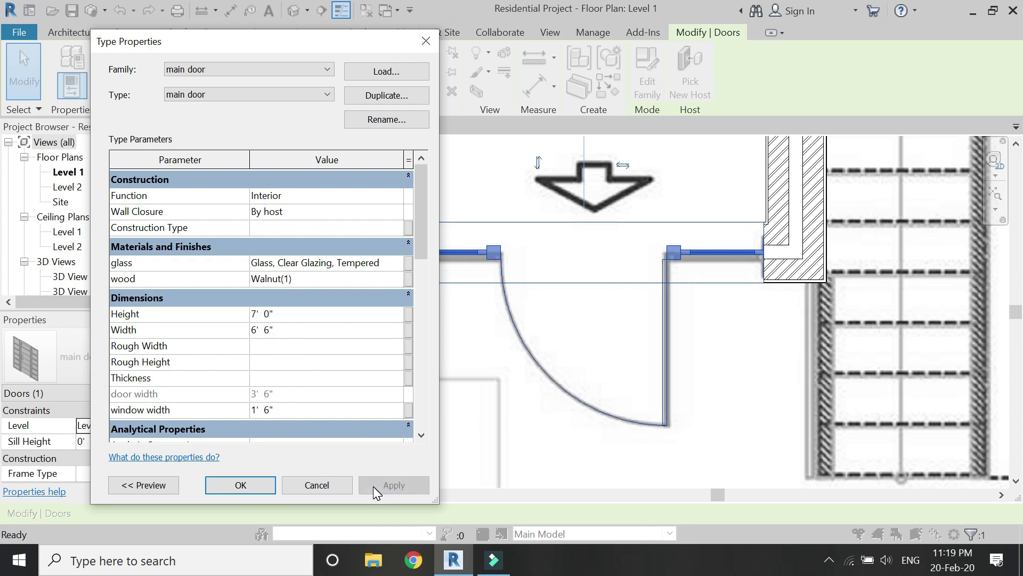
pyautogui.click(263, 484)
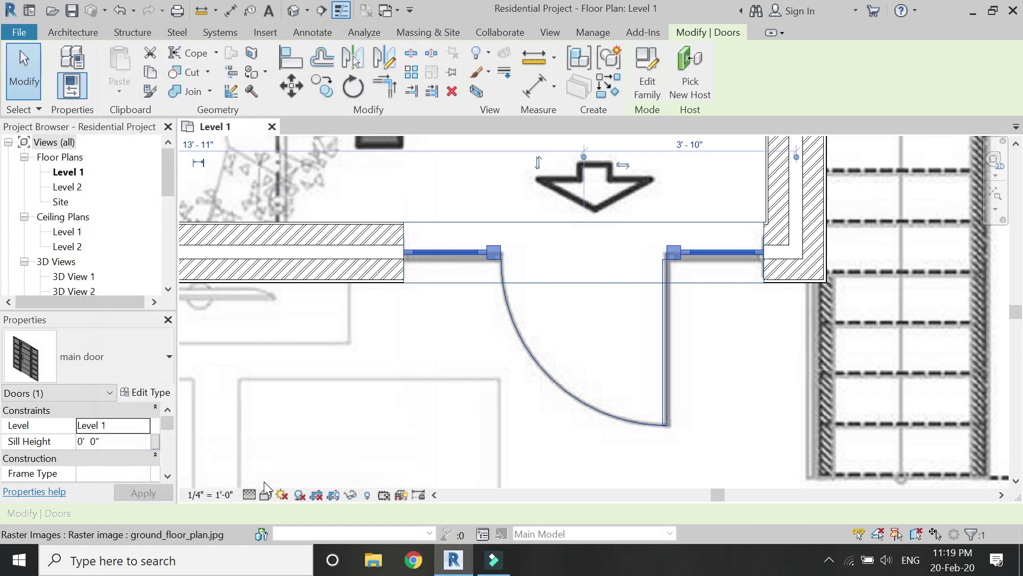
# Nudge the main door slightly along the wall, away from the stair-side corner, to line up with the plan image
pyautogui.scroll(-2, 358, 422)
pyautogui.scroll(2, 417, 315)
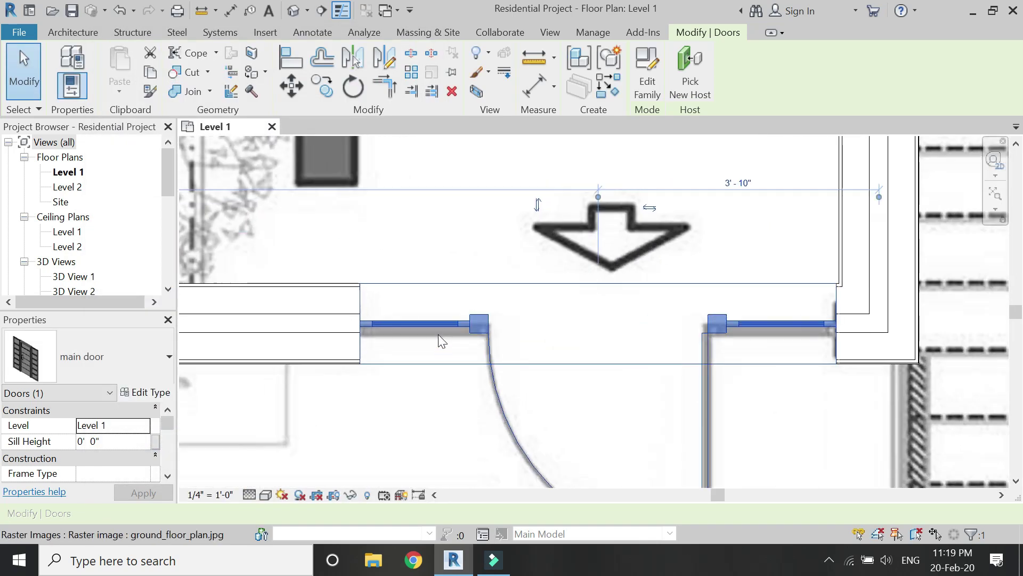
pyautogui.moveTo(442, 325)
pyautogui.mouseDown()
pyautogui.moveTo(422, 322)
pyautogui.moveTo(447, 322)
pyautogui.mouseUp()
pyautogui.scroll(-3, 498, 252)
pyautogui.press('Escape')
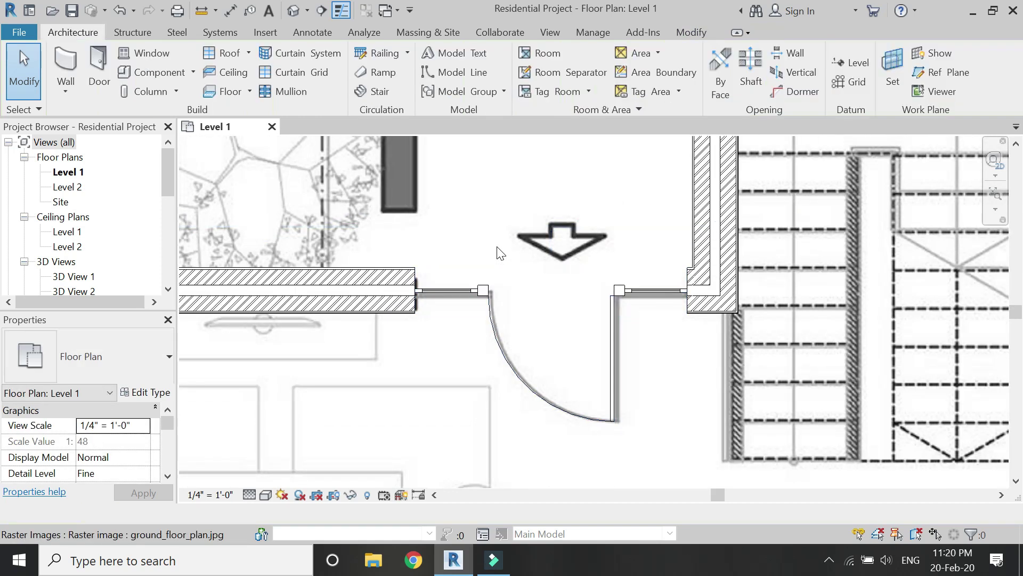
# Temporarily hide the ground_floor_plan.jpg raster image in the Level 1 floor plan
pyautogui.scroll(-4, 533, 240)
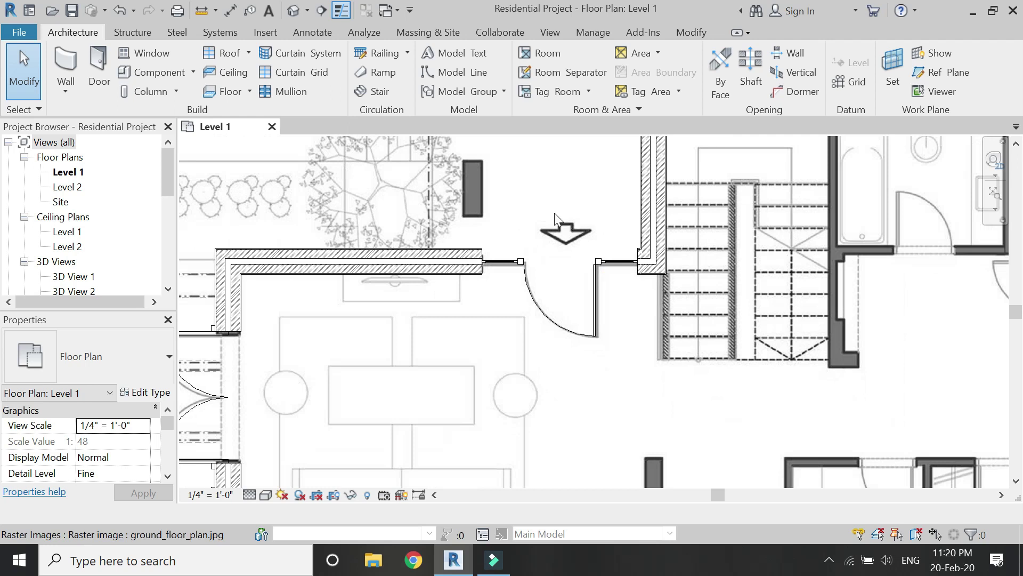
pyautogui.click(703, 411)
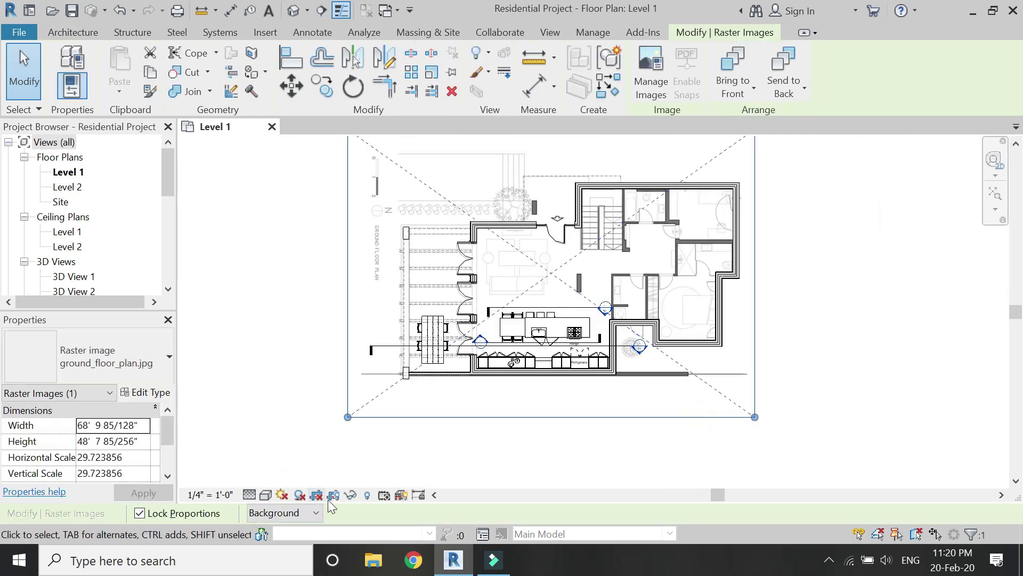
pyautogui.click(350, 494)
pyautogui.click(367, 455)
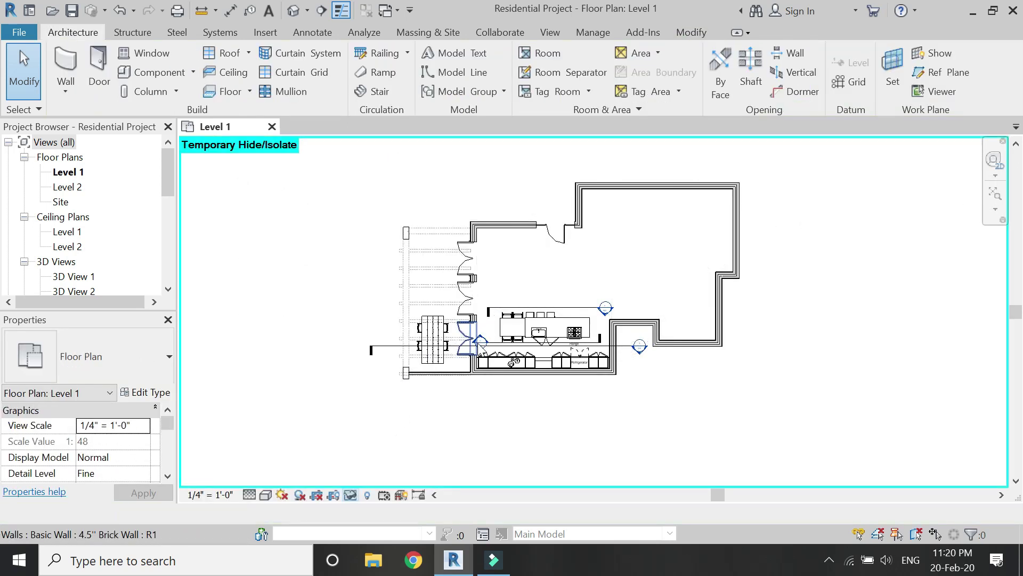
pyautogui.scroll(2, 522, 269)
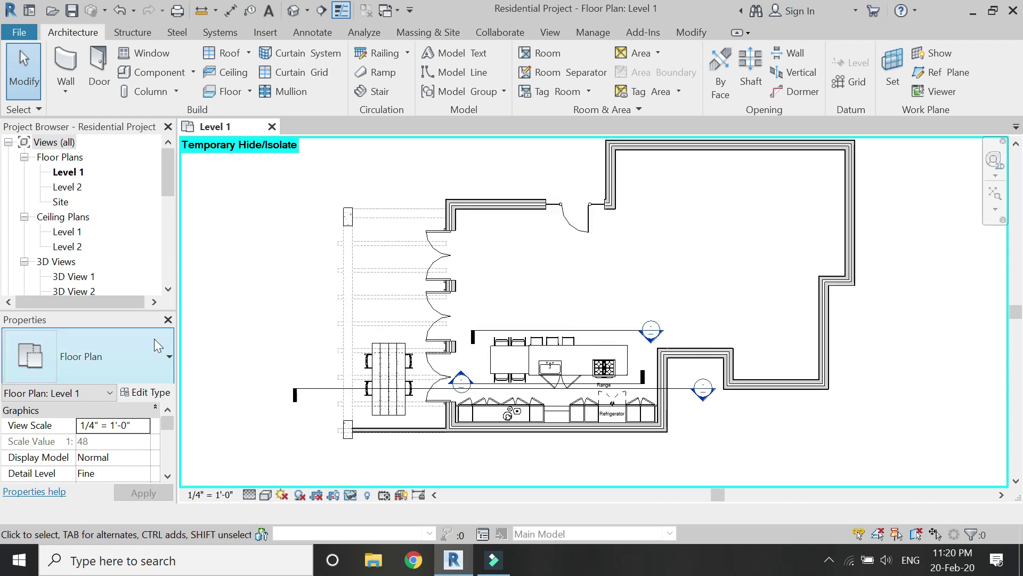
# Open the North elevation, set its visual style to Hidden Line and inspect the main door
pyautogui.scroll(-3, 109, 261)
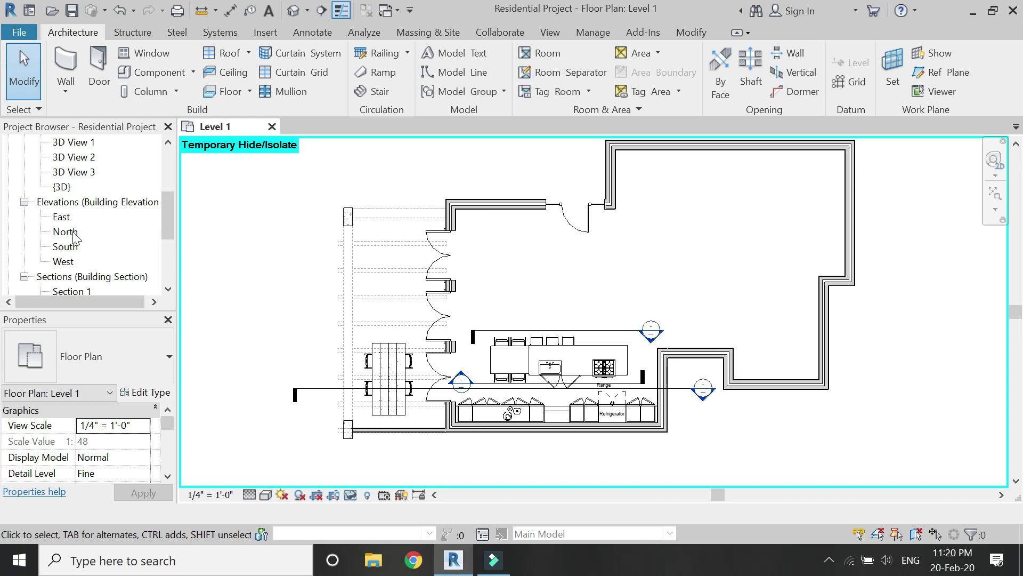
pyautogui.doubleClick(66, 232)
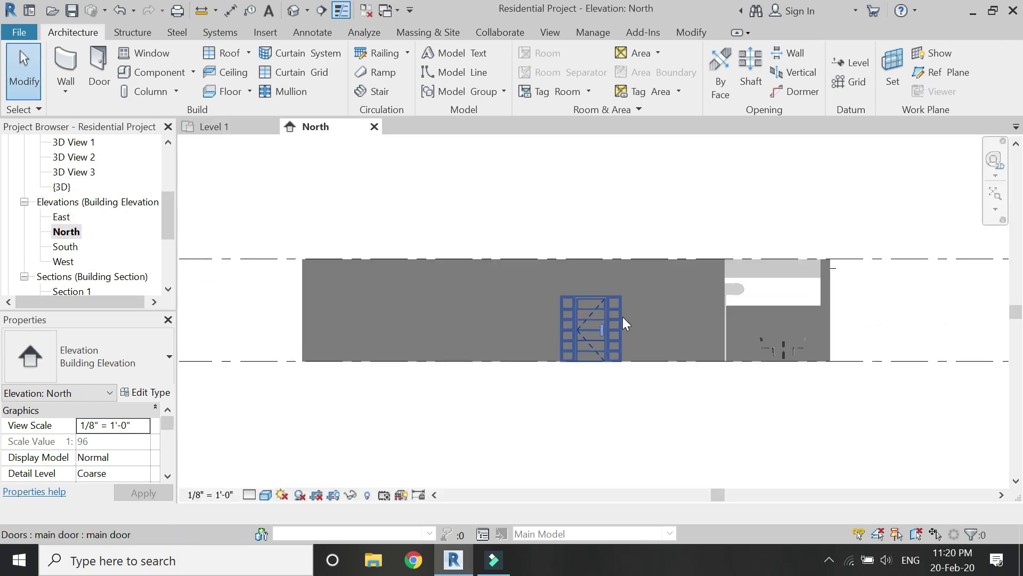
pyautogui.click(264, 495)
pyautogui.click(292, 415)
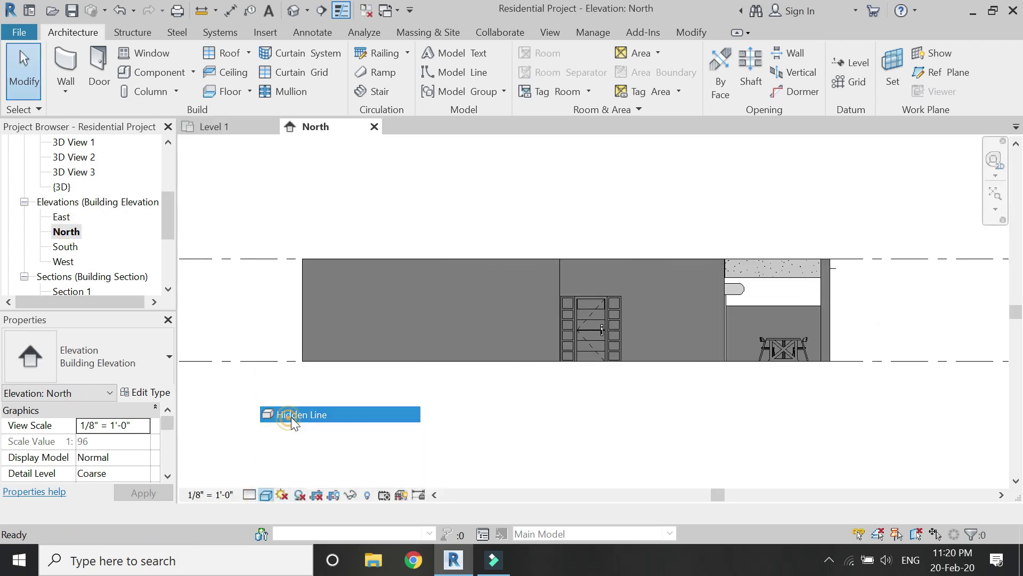
pyautogui.scroll(3, 604, 328)
pyautogui.scroll(2, 604, 327)
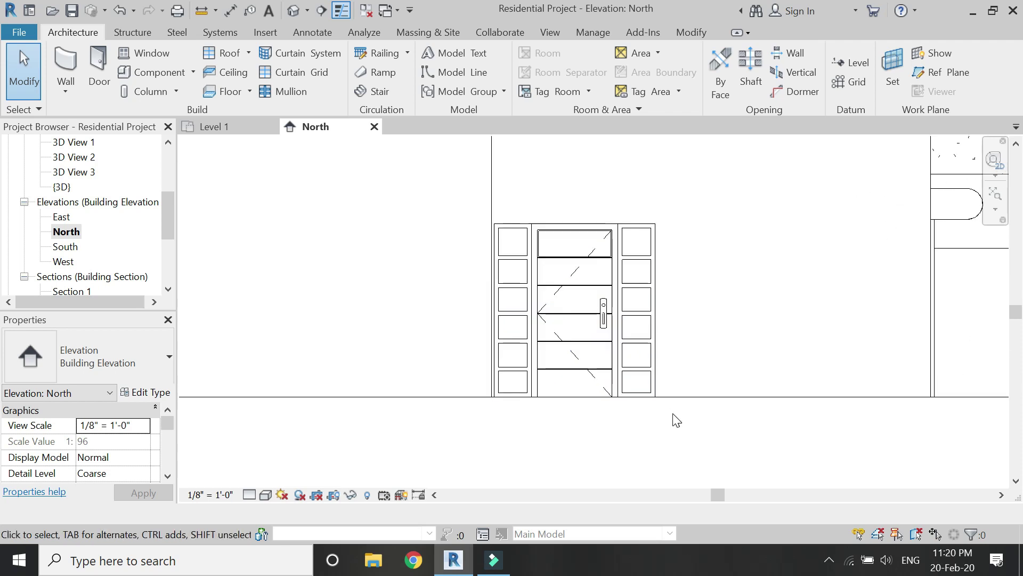
pyautogui.scroll(-2, 634, 409)
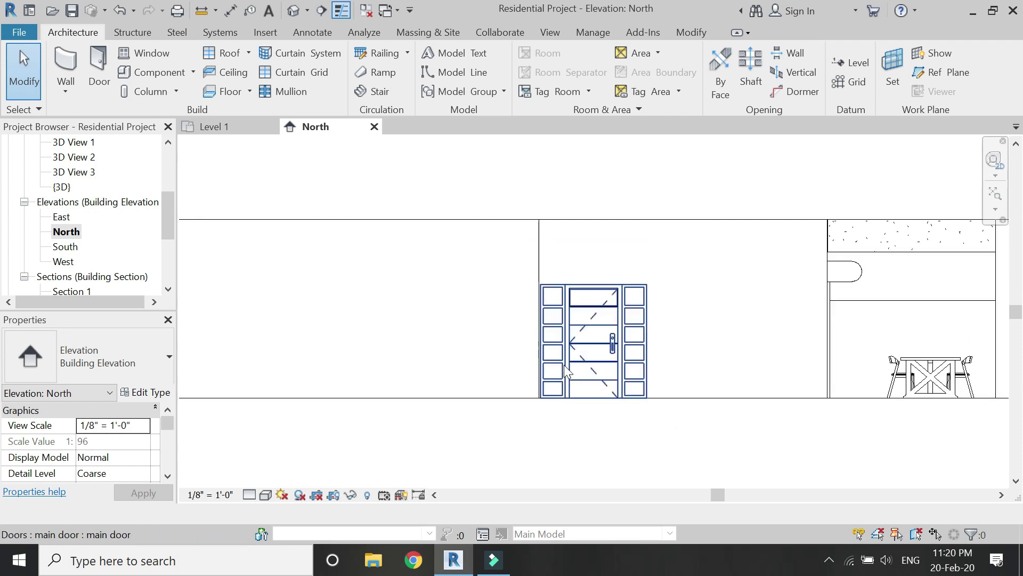